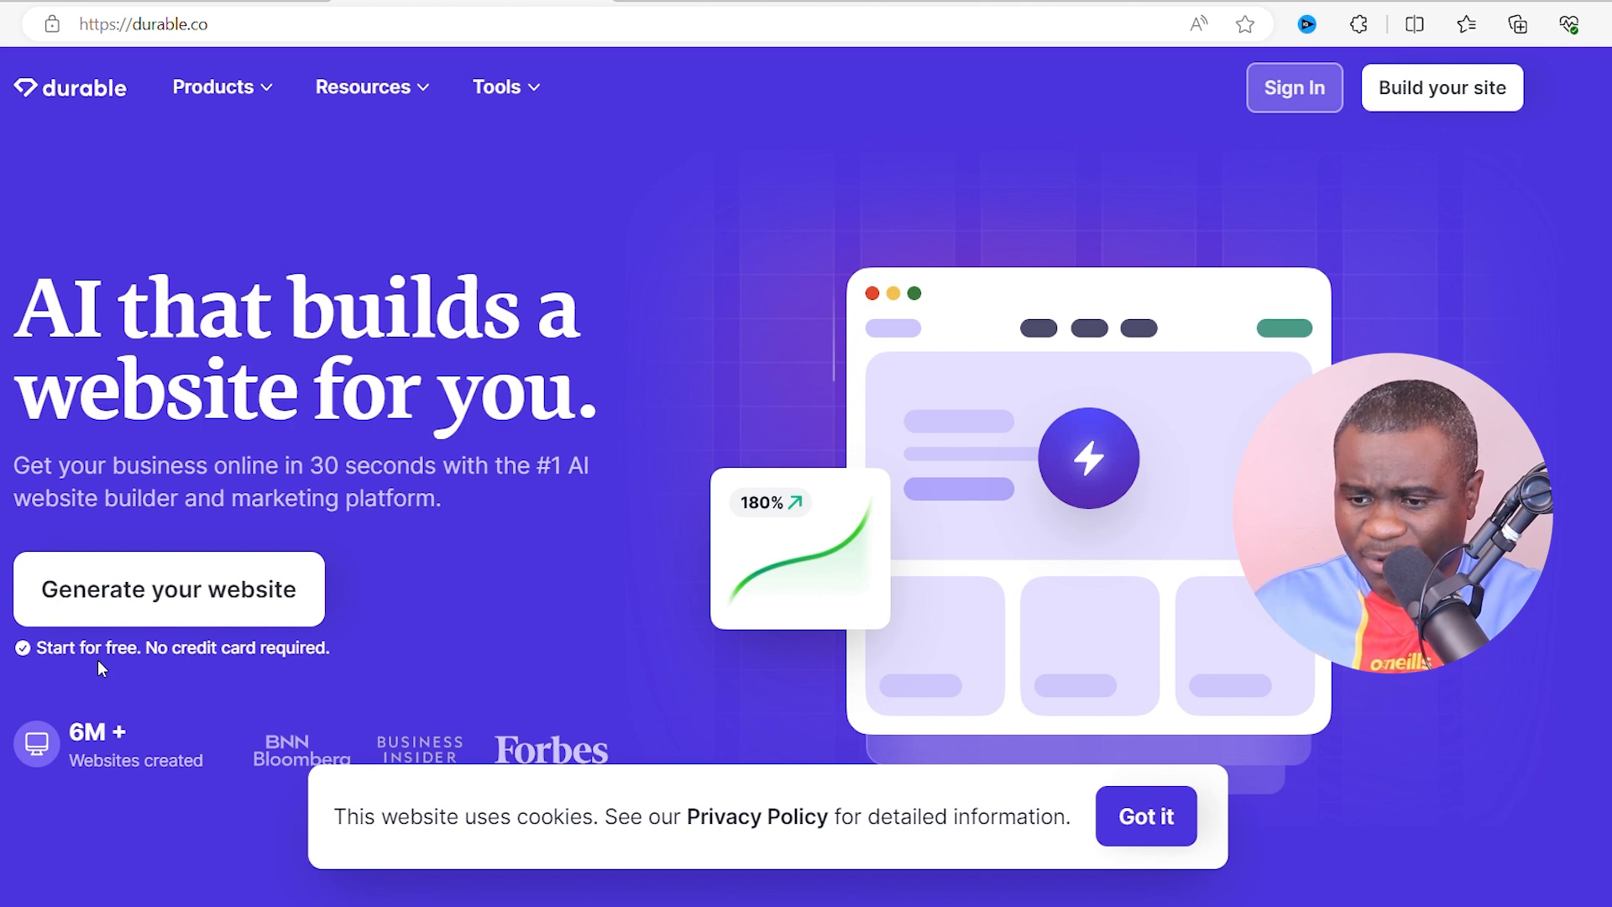
# - Start building a new website and choose Restaurant as the business type
pyautogui.click(186, 616)
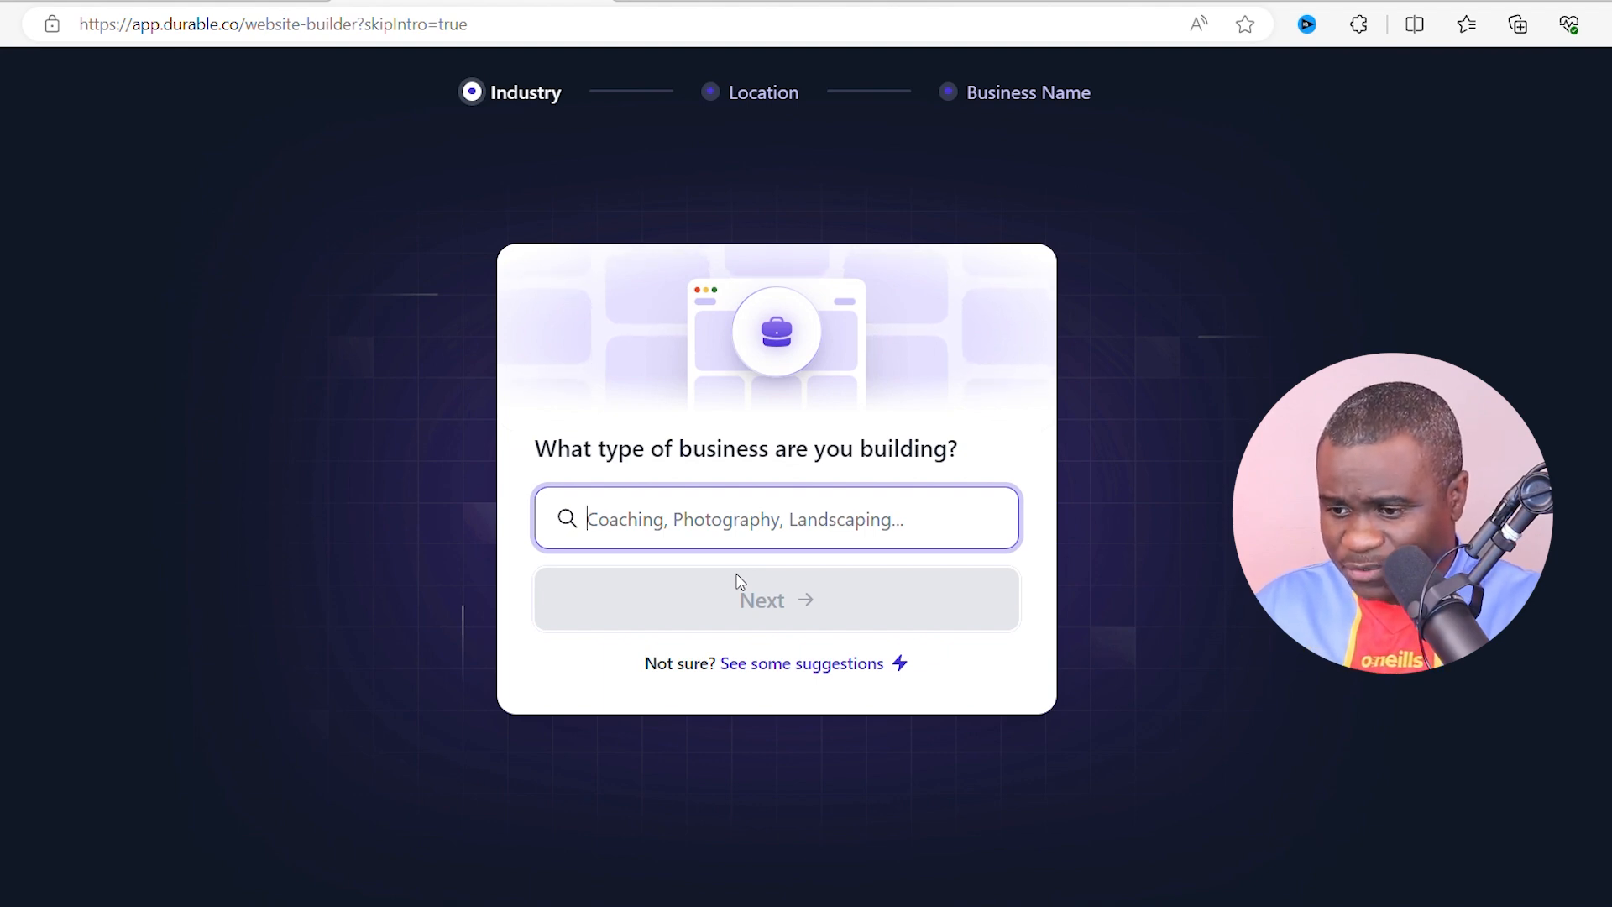
pyautogui.click(745, 528)
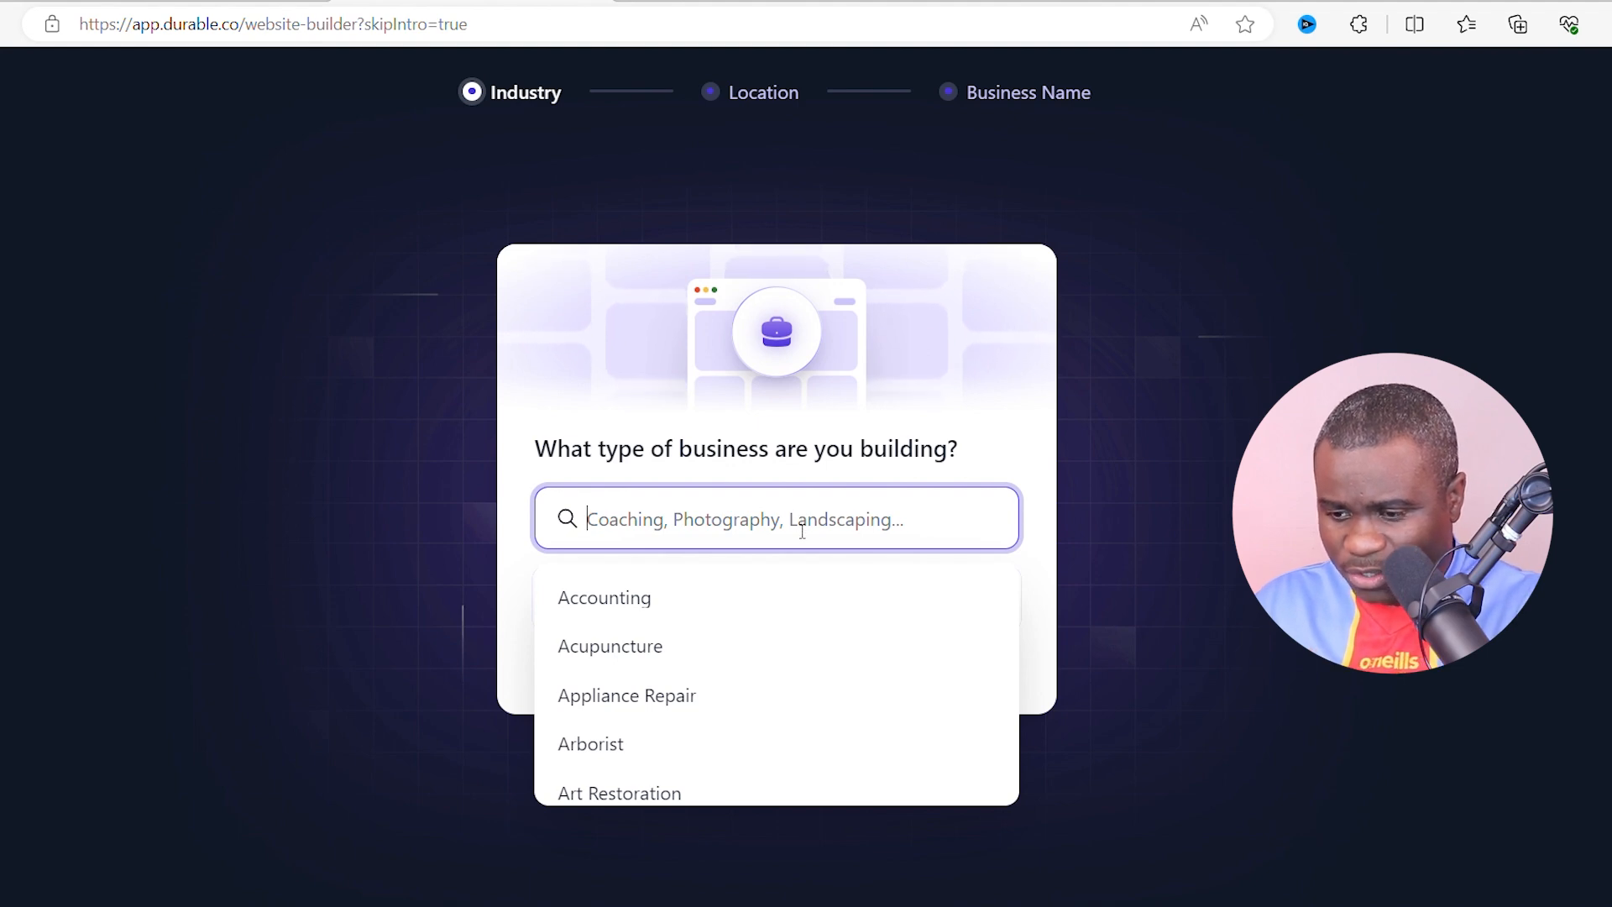
pyautogui.write('res')
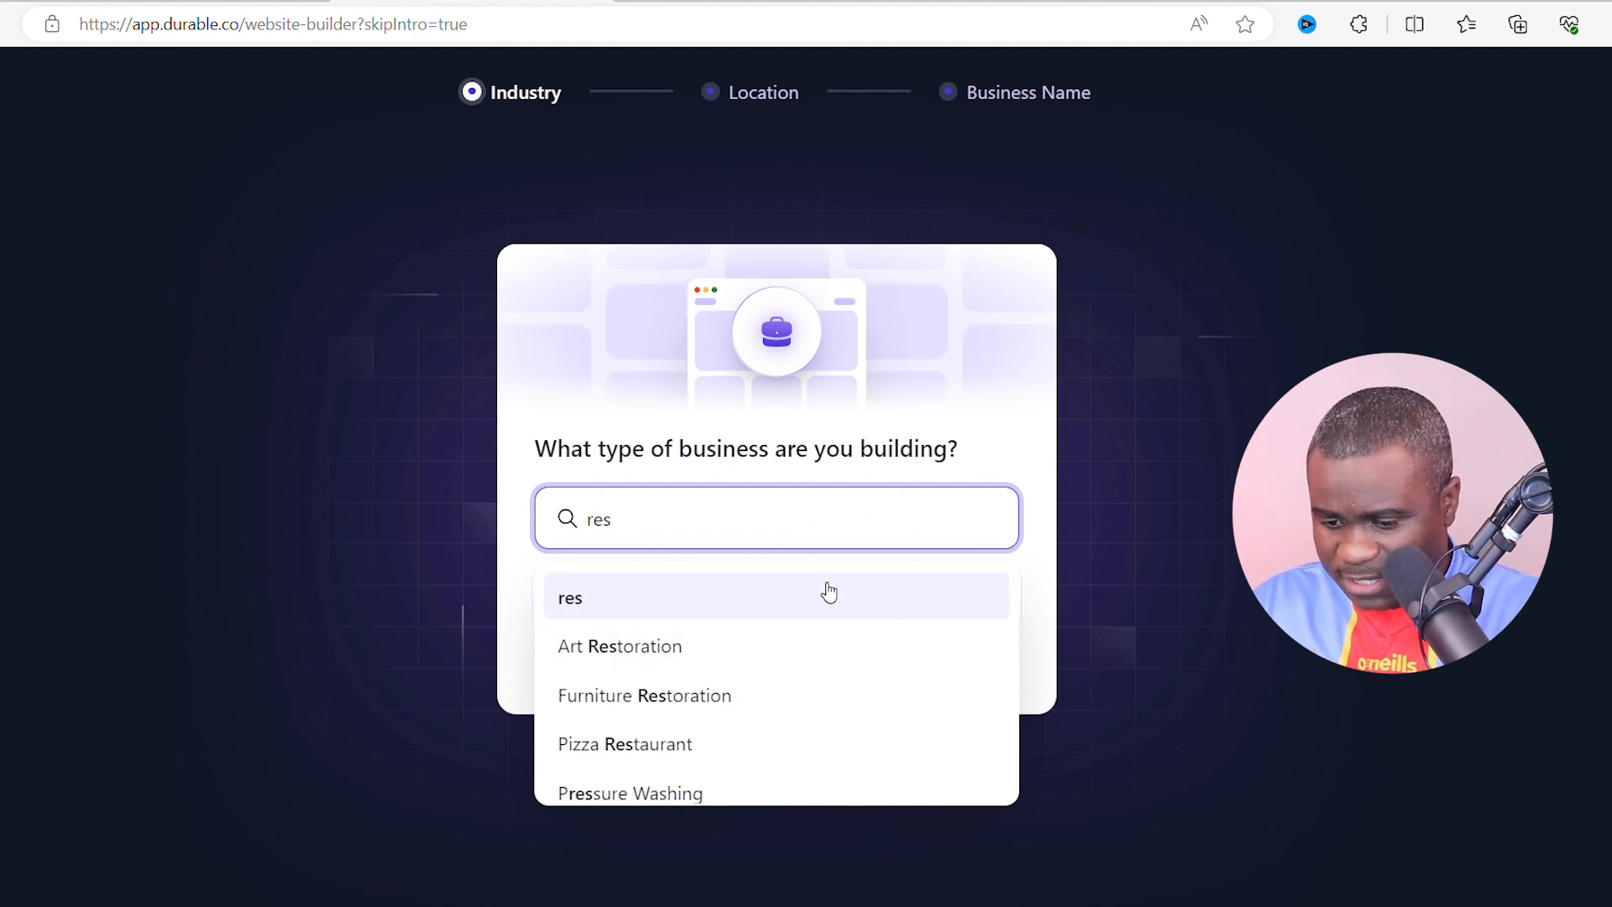
pyautogui.write('tau')
pyautogui.click(666, 696)
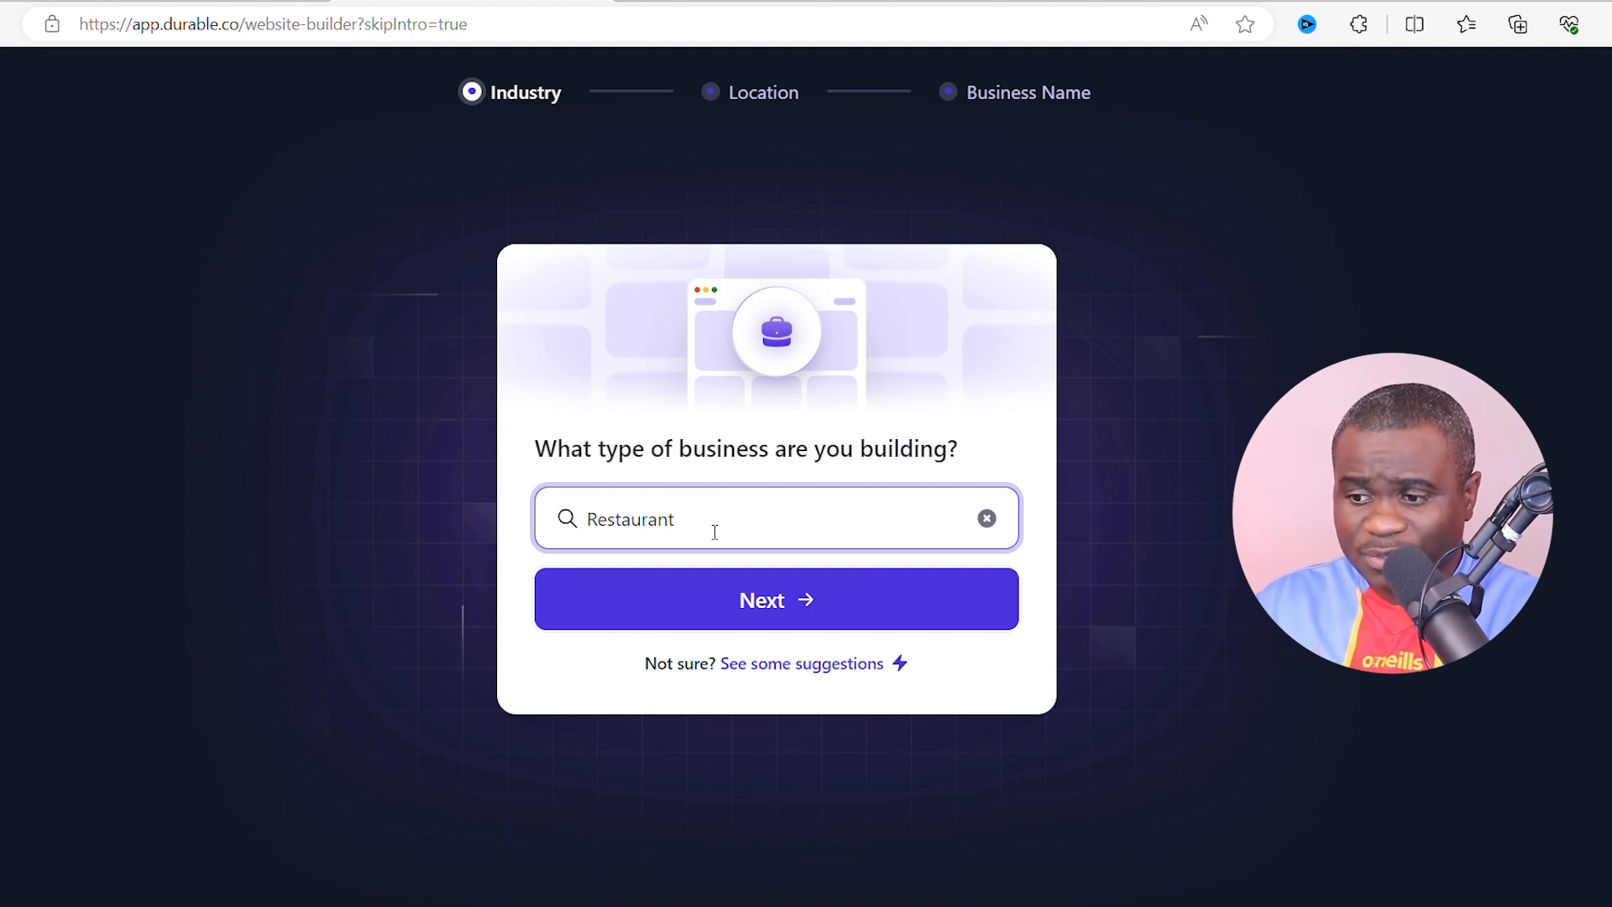
# - Replace the preset city with the restaurant's pasted street address, then advance to the business name field
pyautogui.click(695, 604)
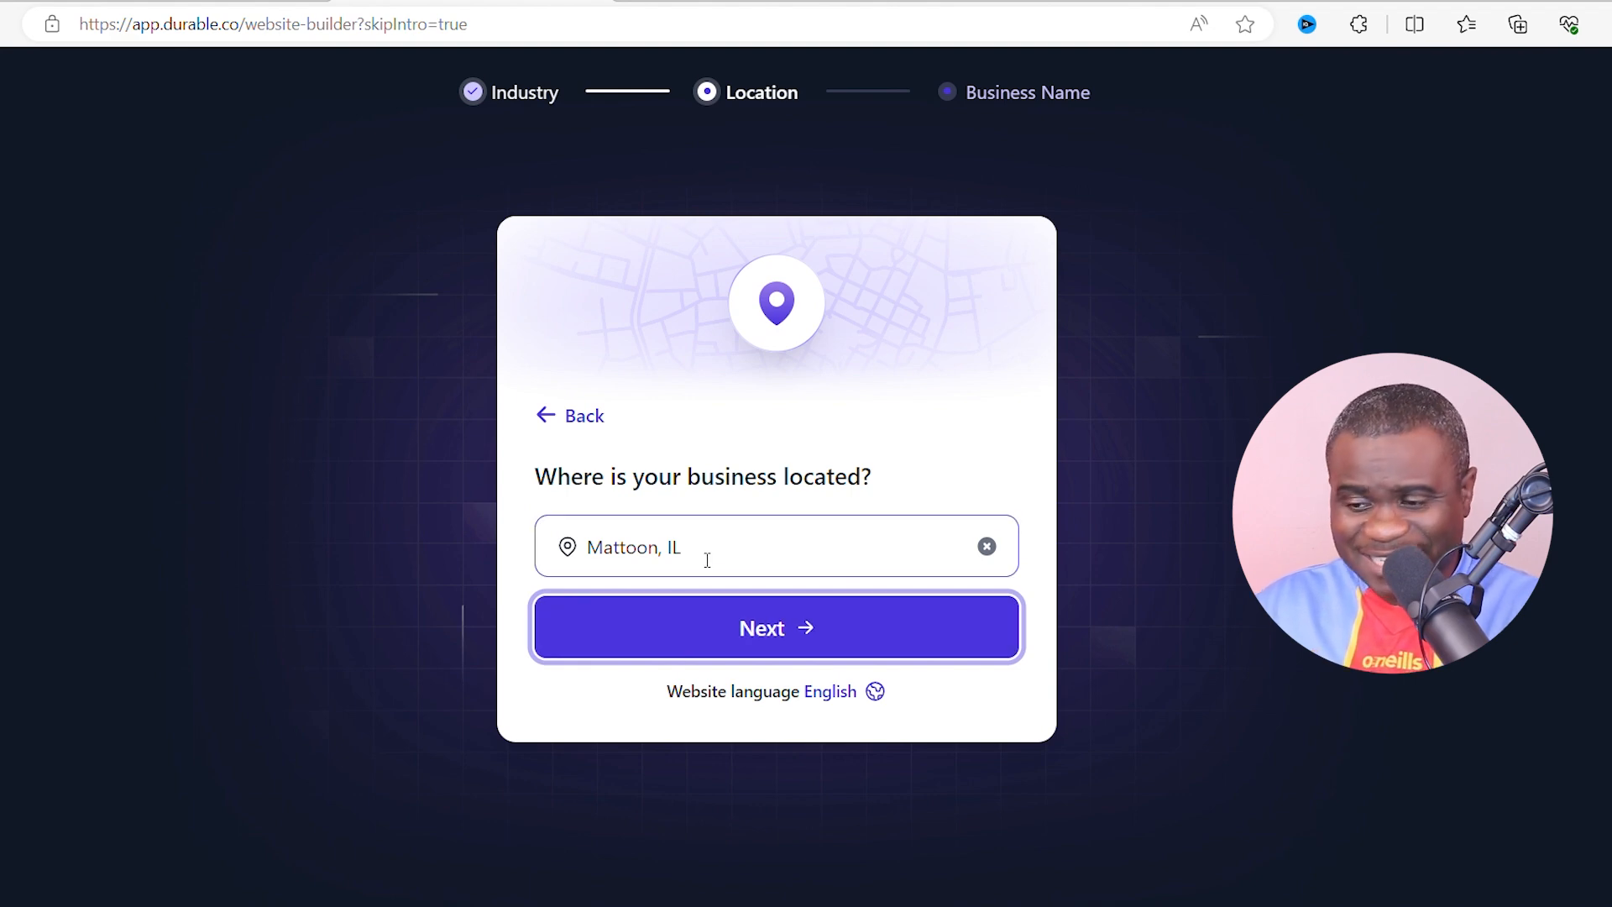
pyautogui.click(706, 560)
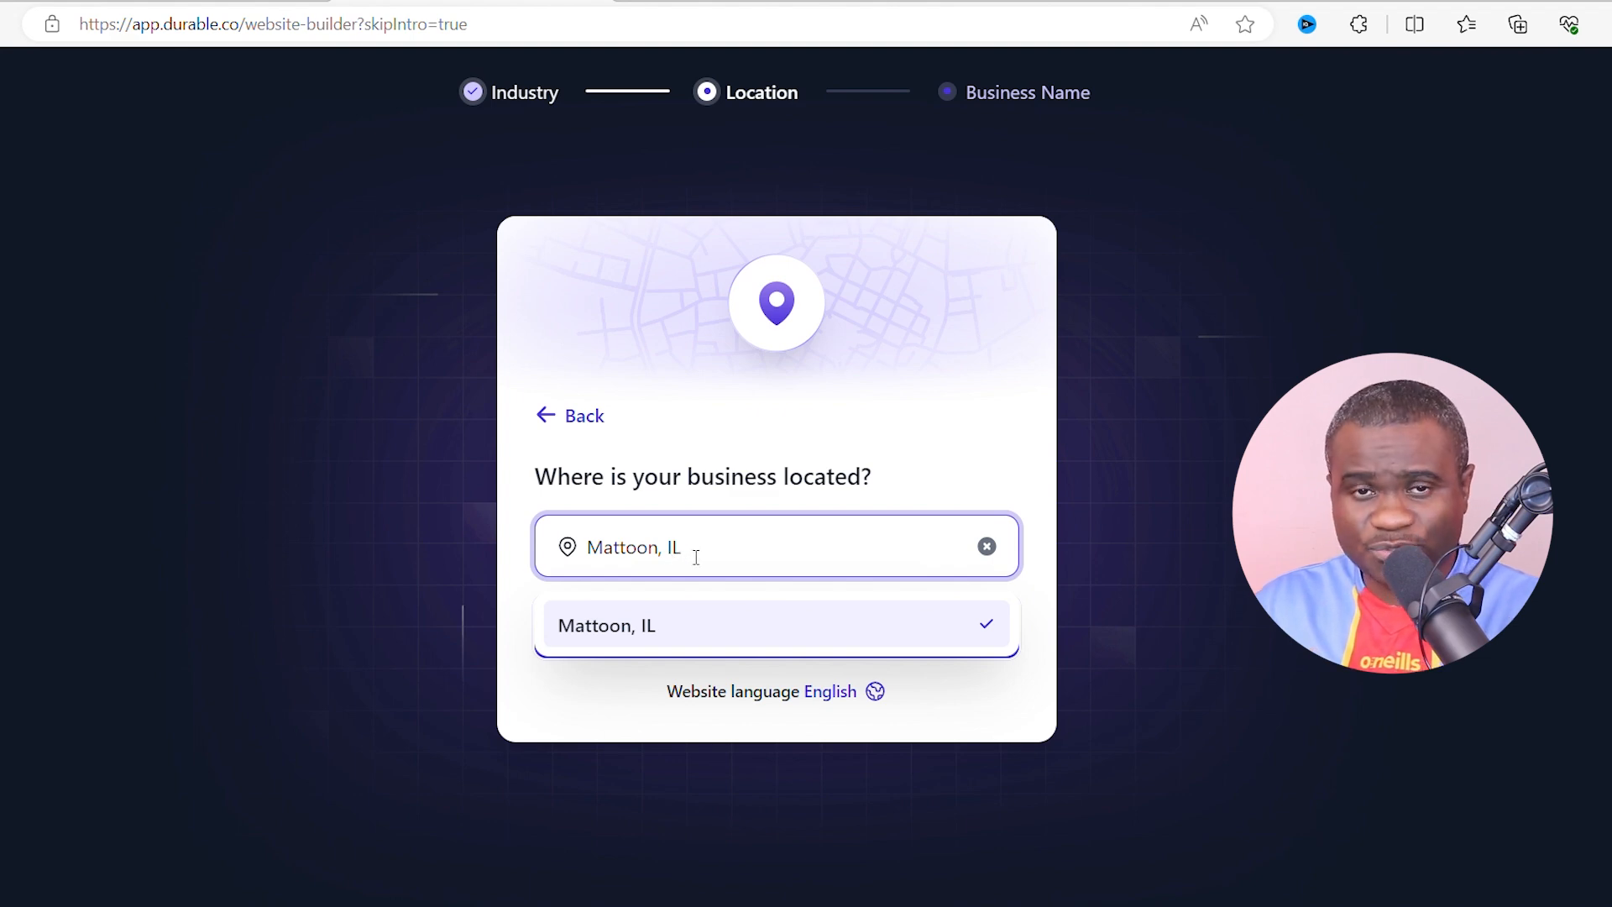
pyautogui.moveTo(663, 550); pyautogui.dragTo(579, 547)
pyautogui.hotkey('ctrl', 'a')
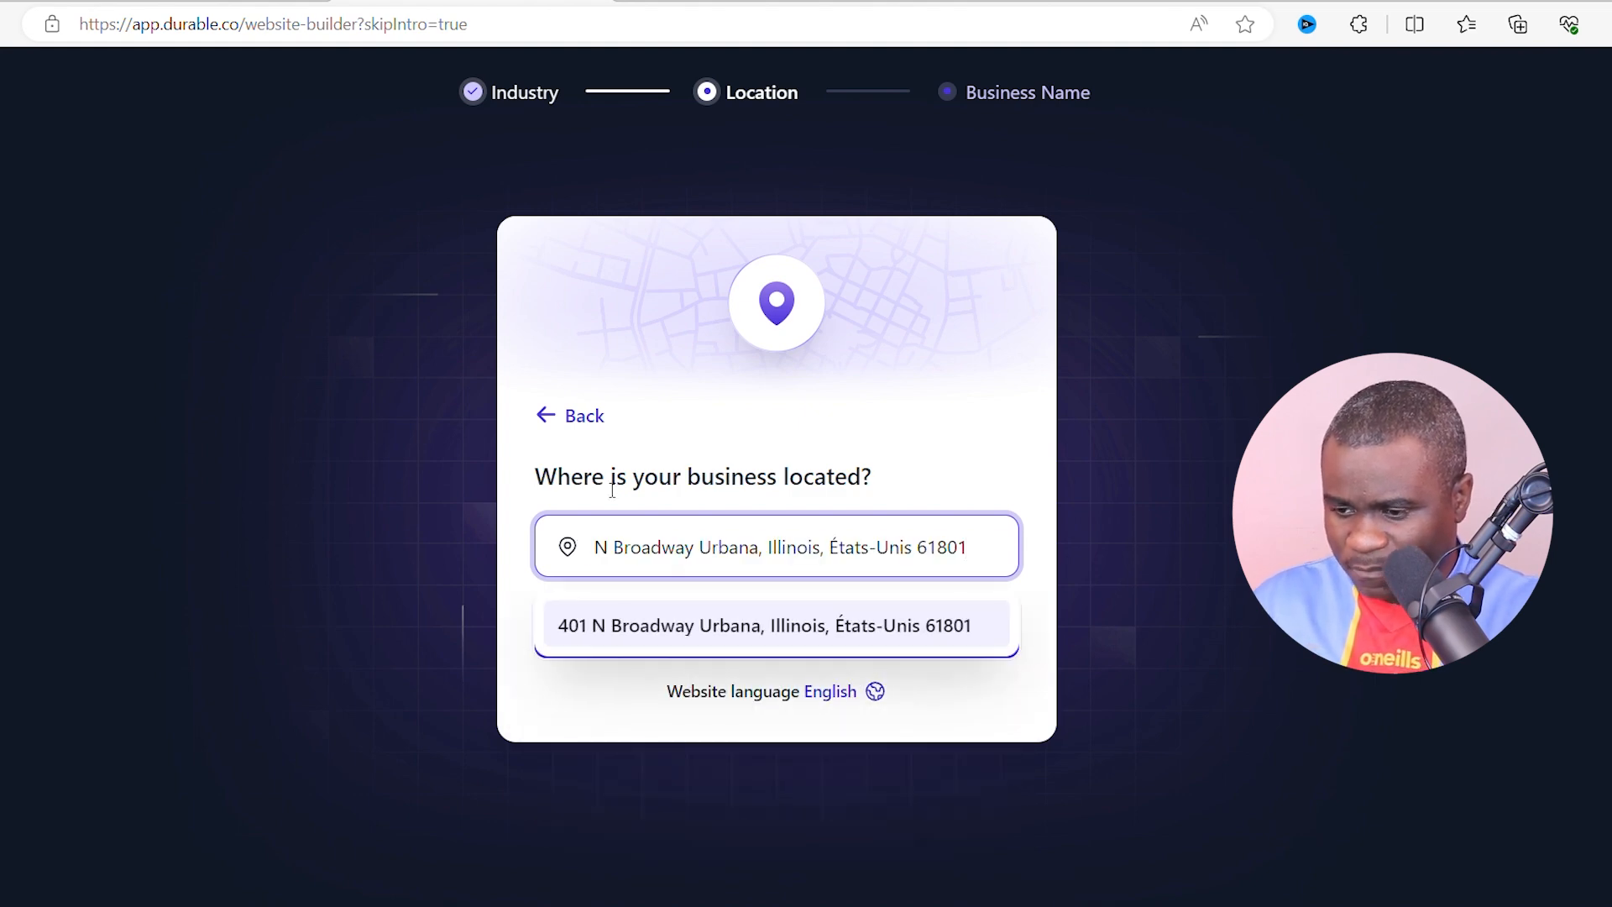
pyautogui.click(613, 621)
pyautogui.click(777, 644)
pyautogui.click(793, 528)
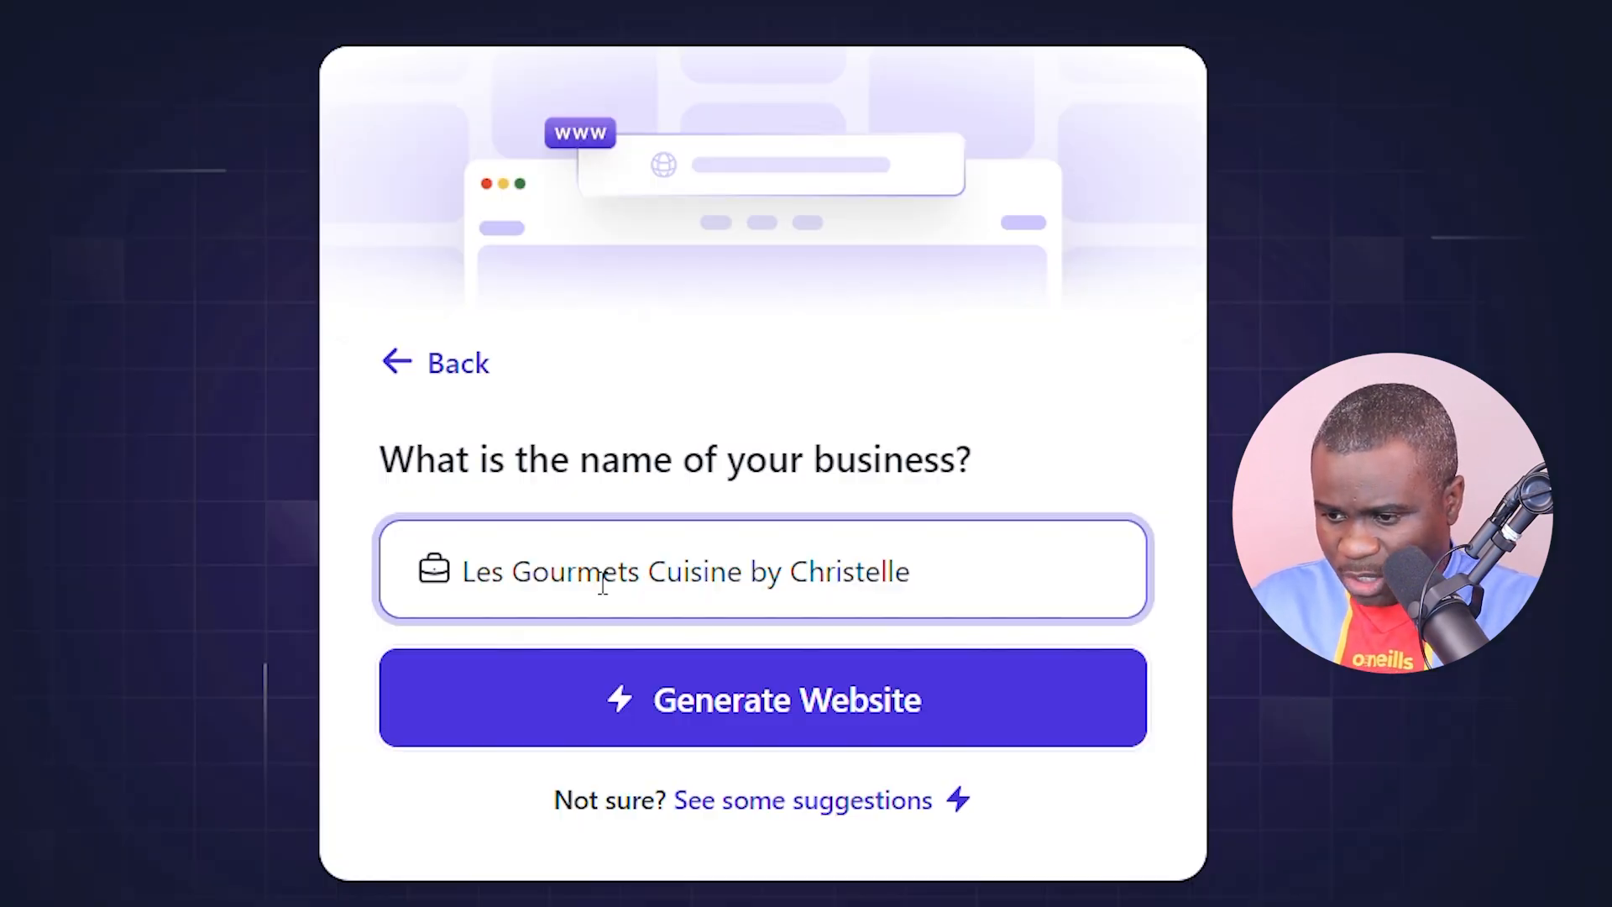
# - Generate the restaurant site and scroll through it, ending on the 'Taste Authentic Elegance' hero
pyautogui.click(773, 702)
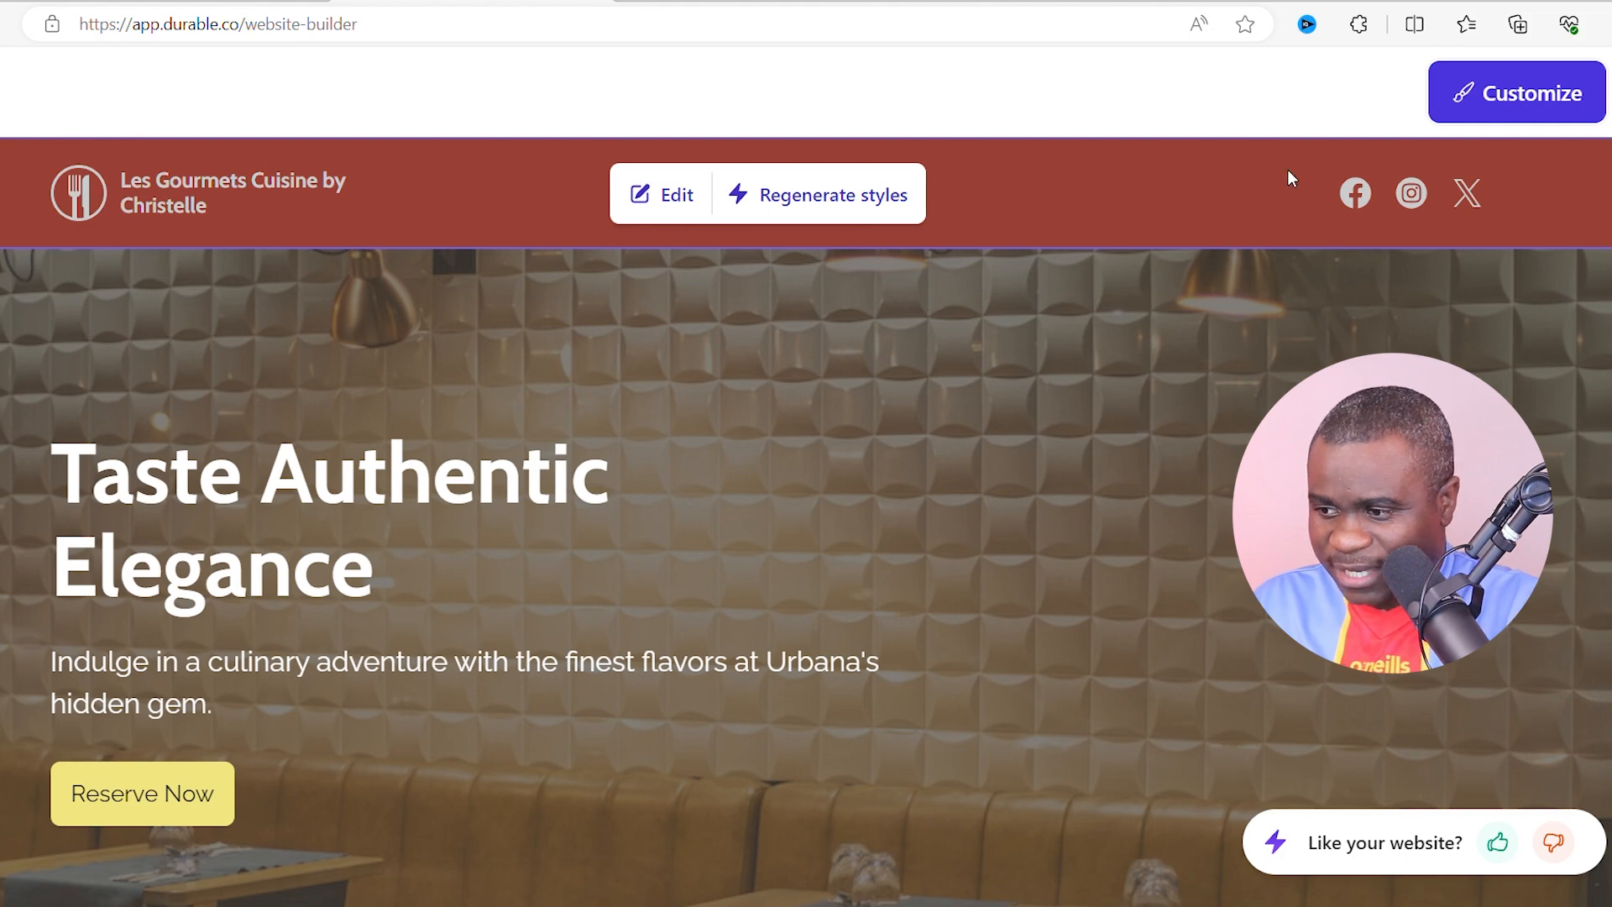
pyautogui.scroll(-1, 1286, 168)
pyautogui.scroll(1, 1288, 173)
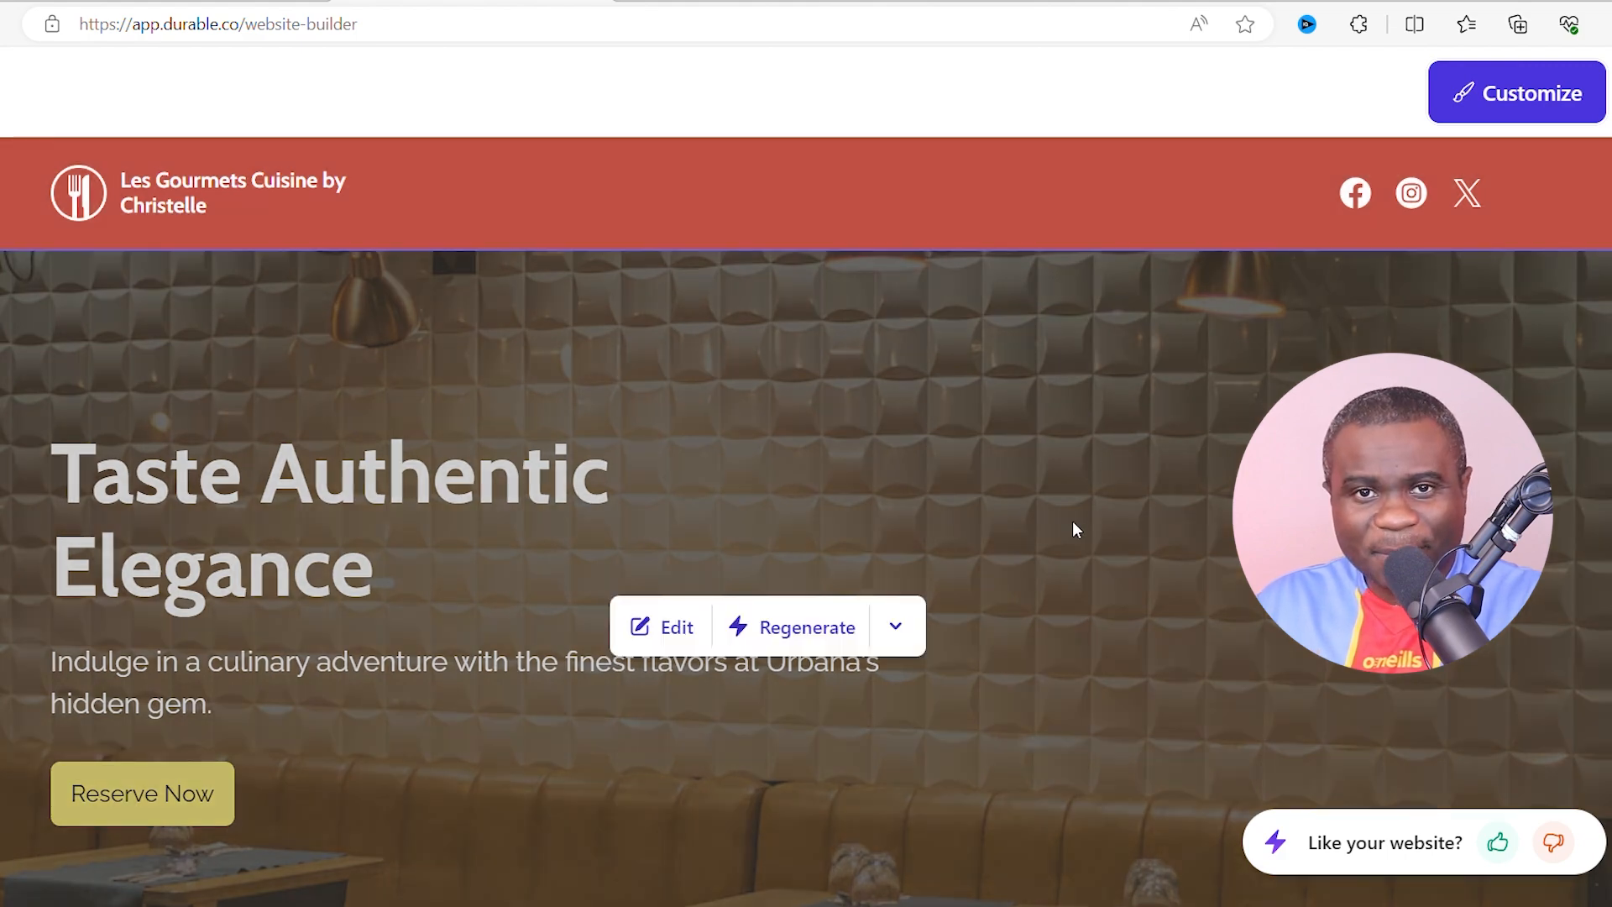
pyautogui.scroll(-4, 1056, 561)
pyautogui.scroll(4, 370, 366)
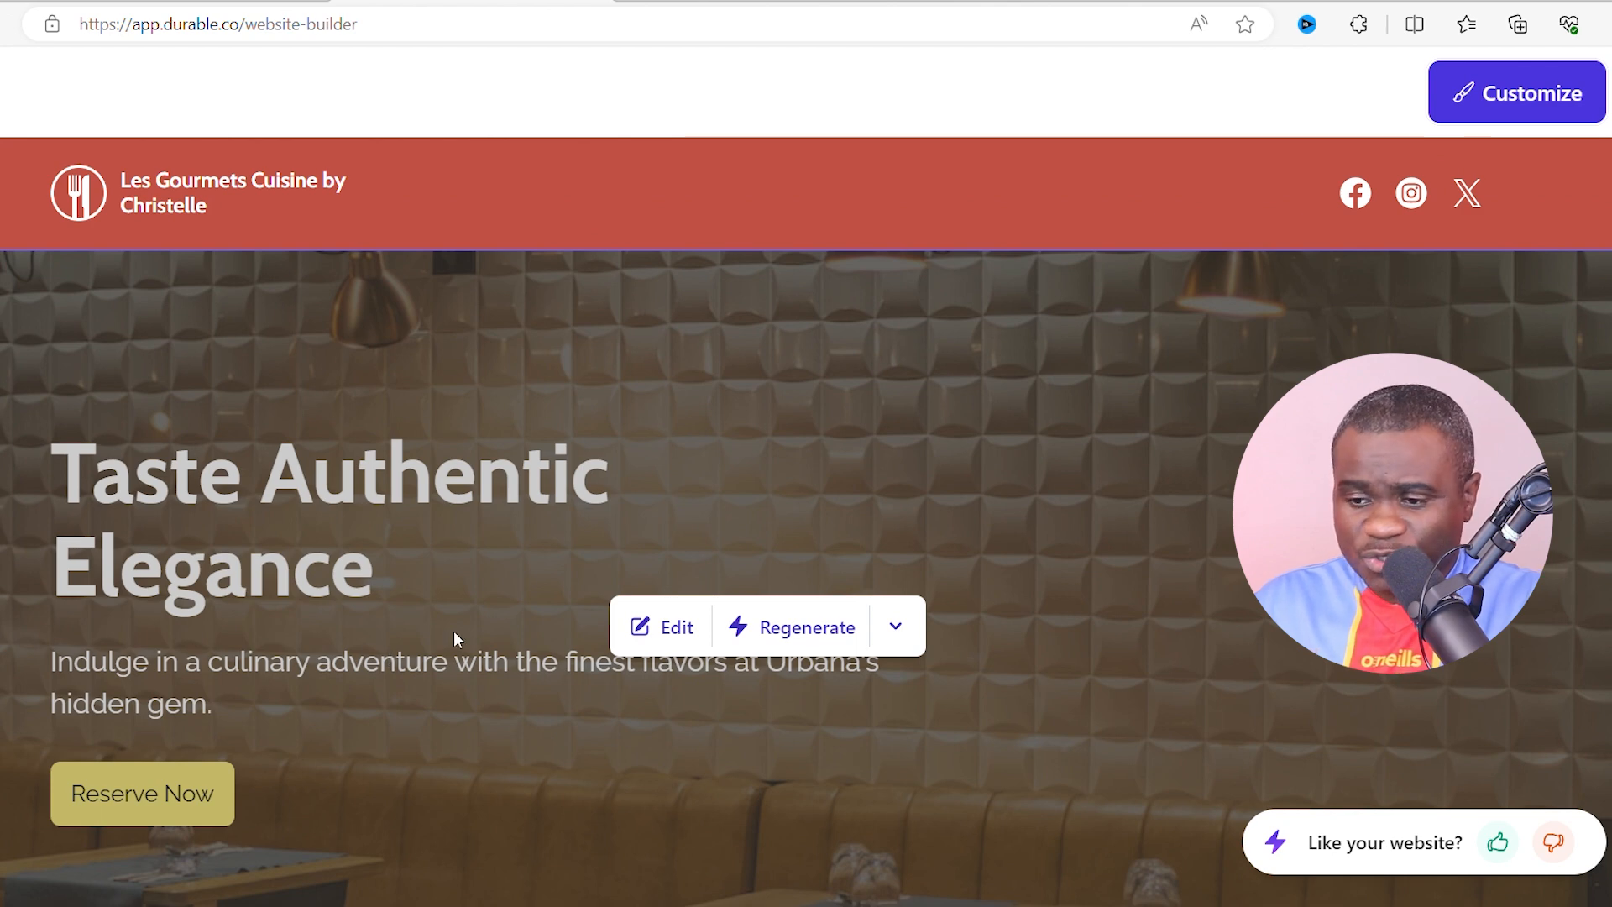
pyautogui.scroll(-1, 448, 543)
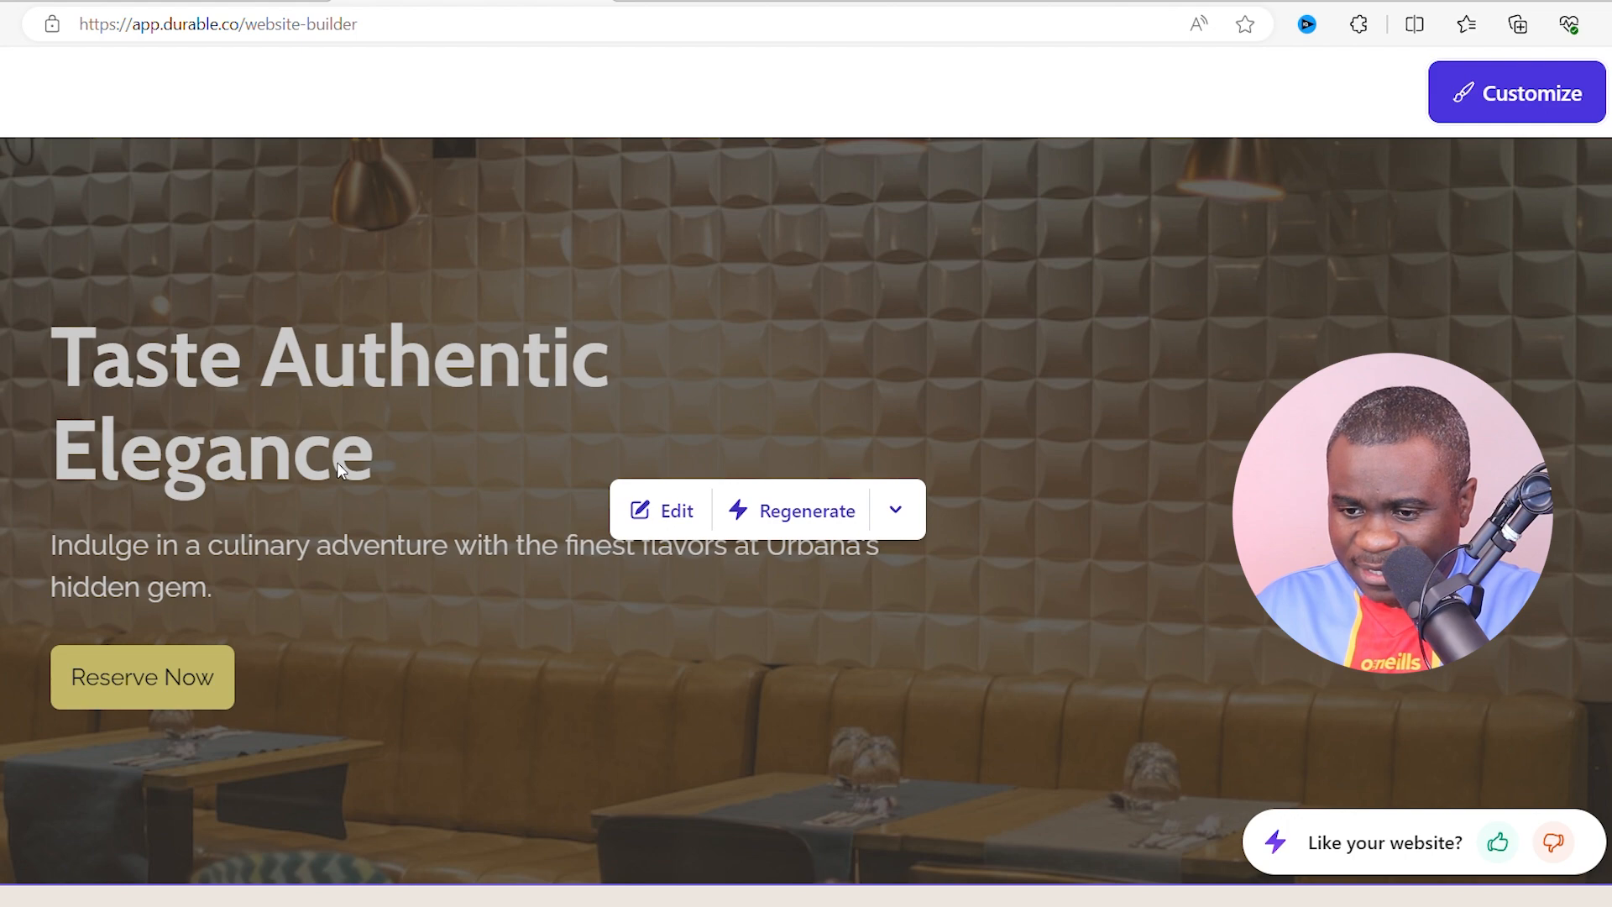
pyautogui.scroll(-1, 401, 416)
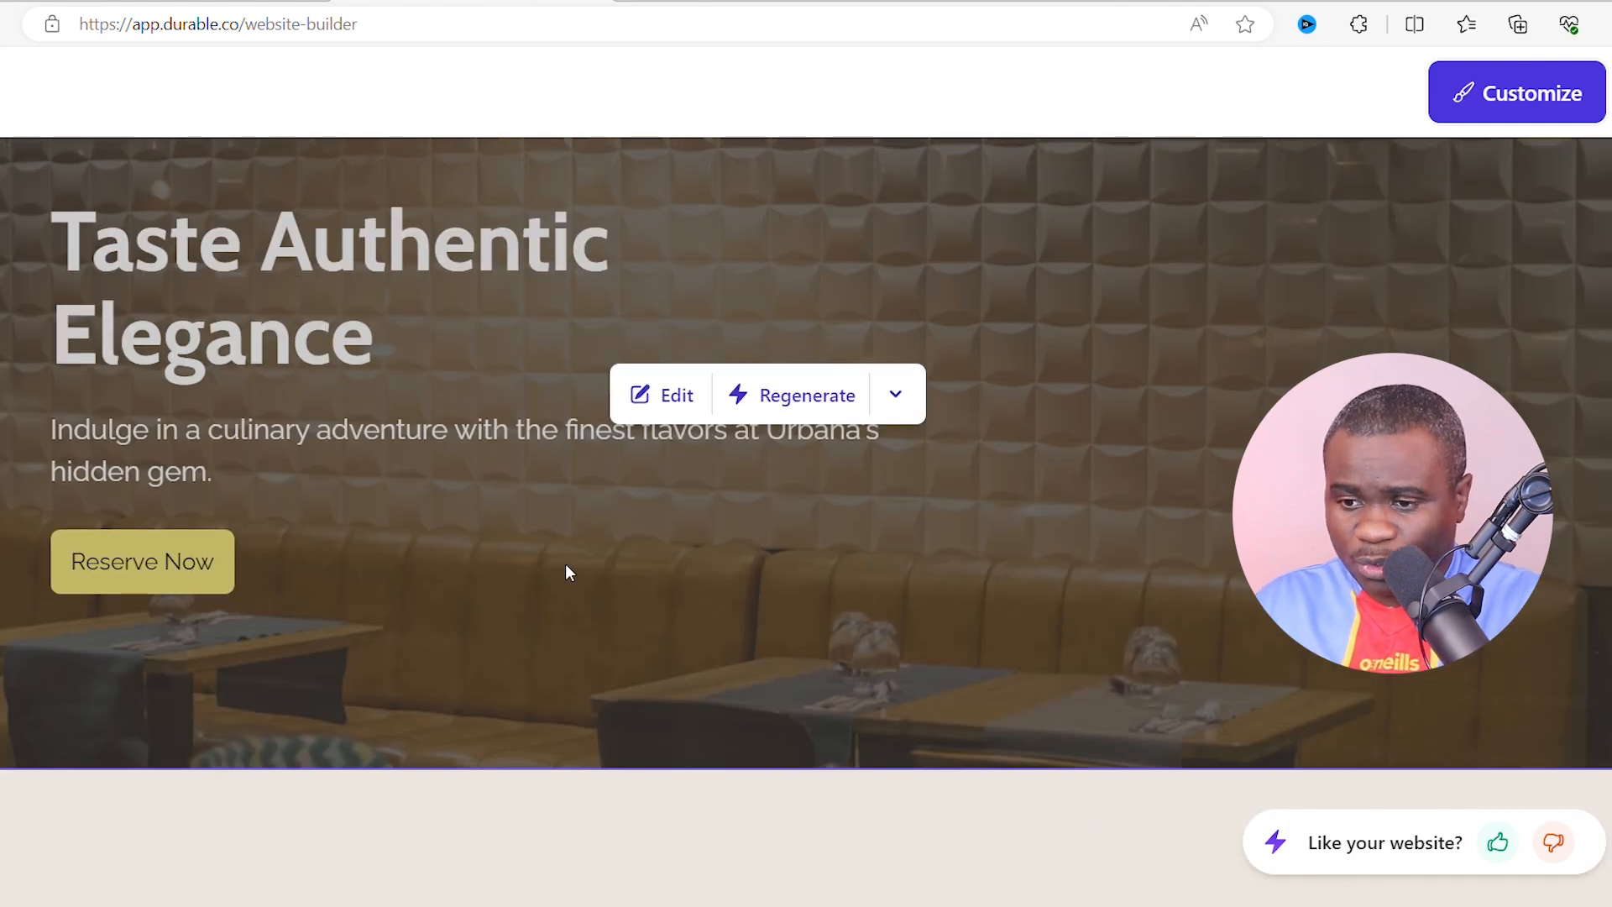
pyautogui.scroll(-1, 574, 521)
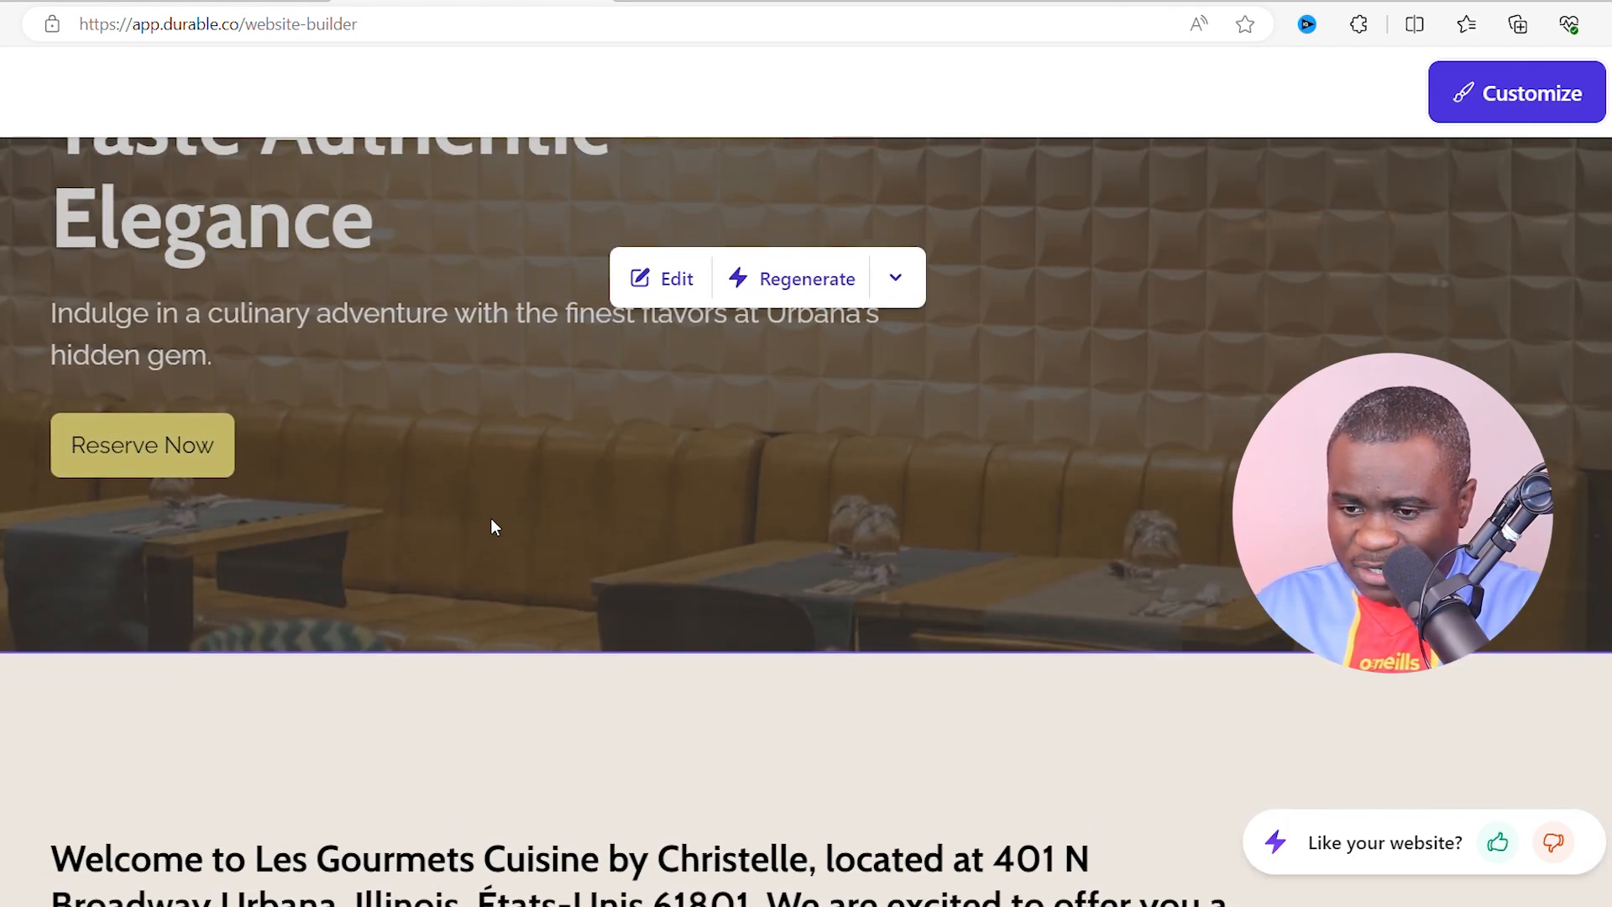
pyautogui.scroll(-1, 492, 525)
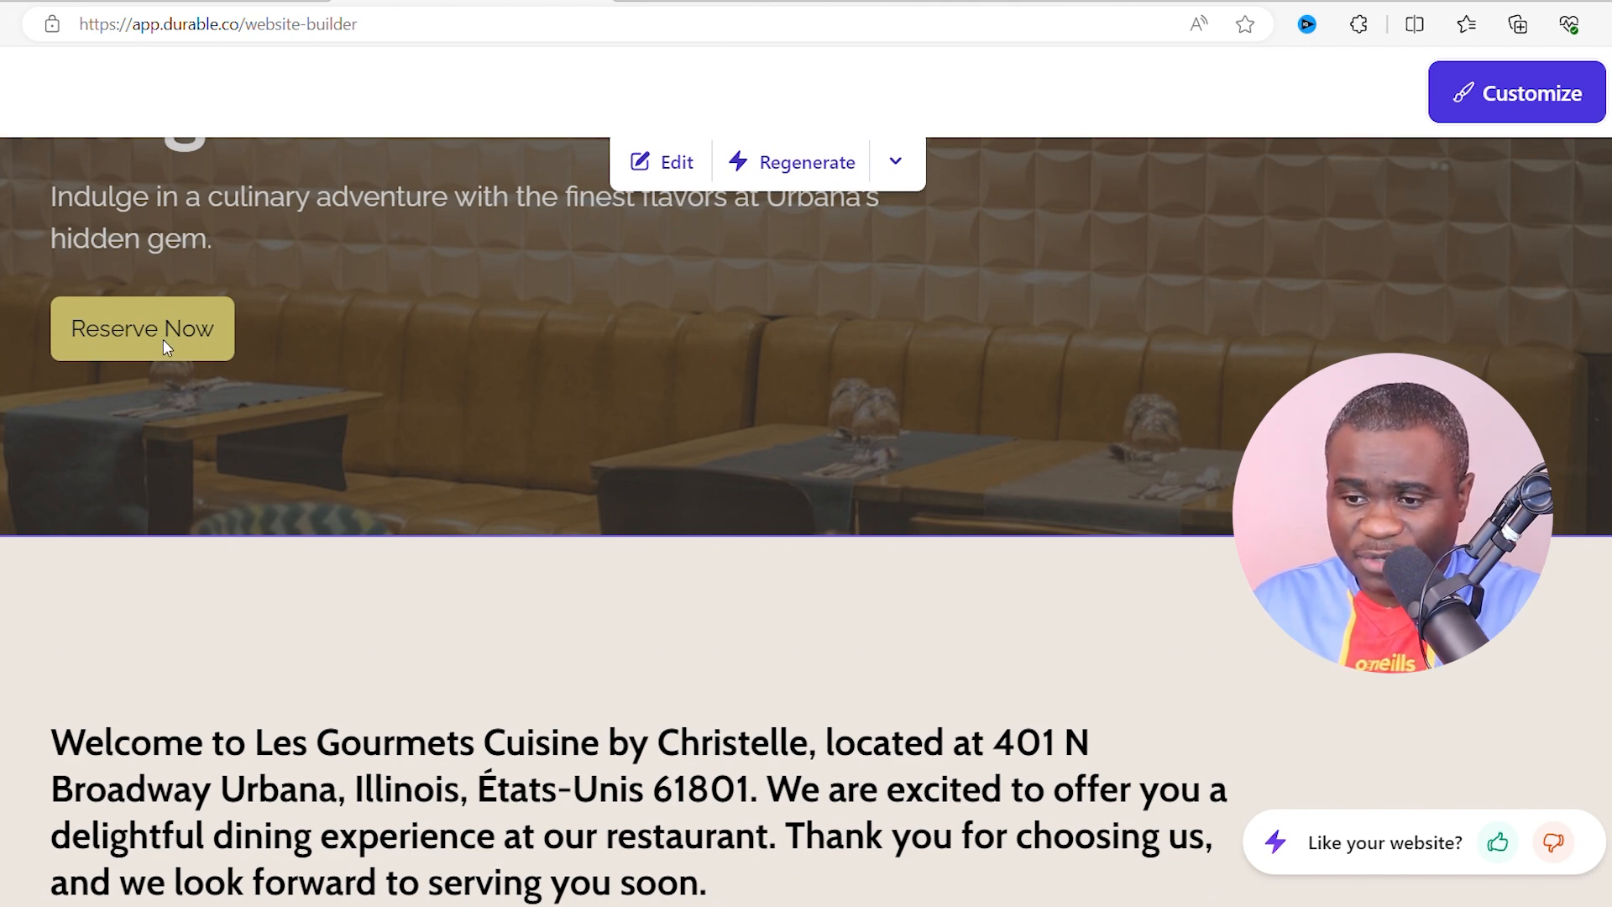
pyautogui.scroll(-1, 452, 398)
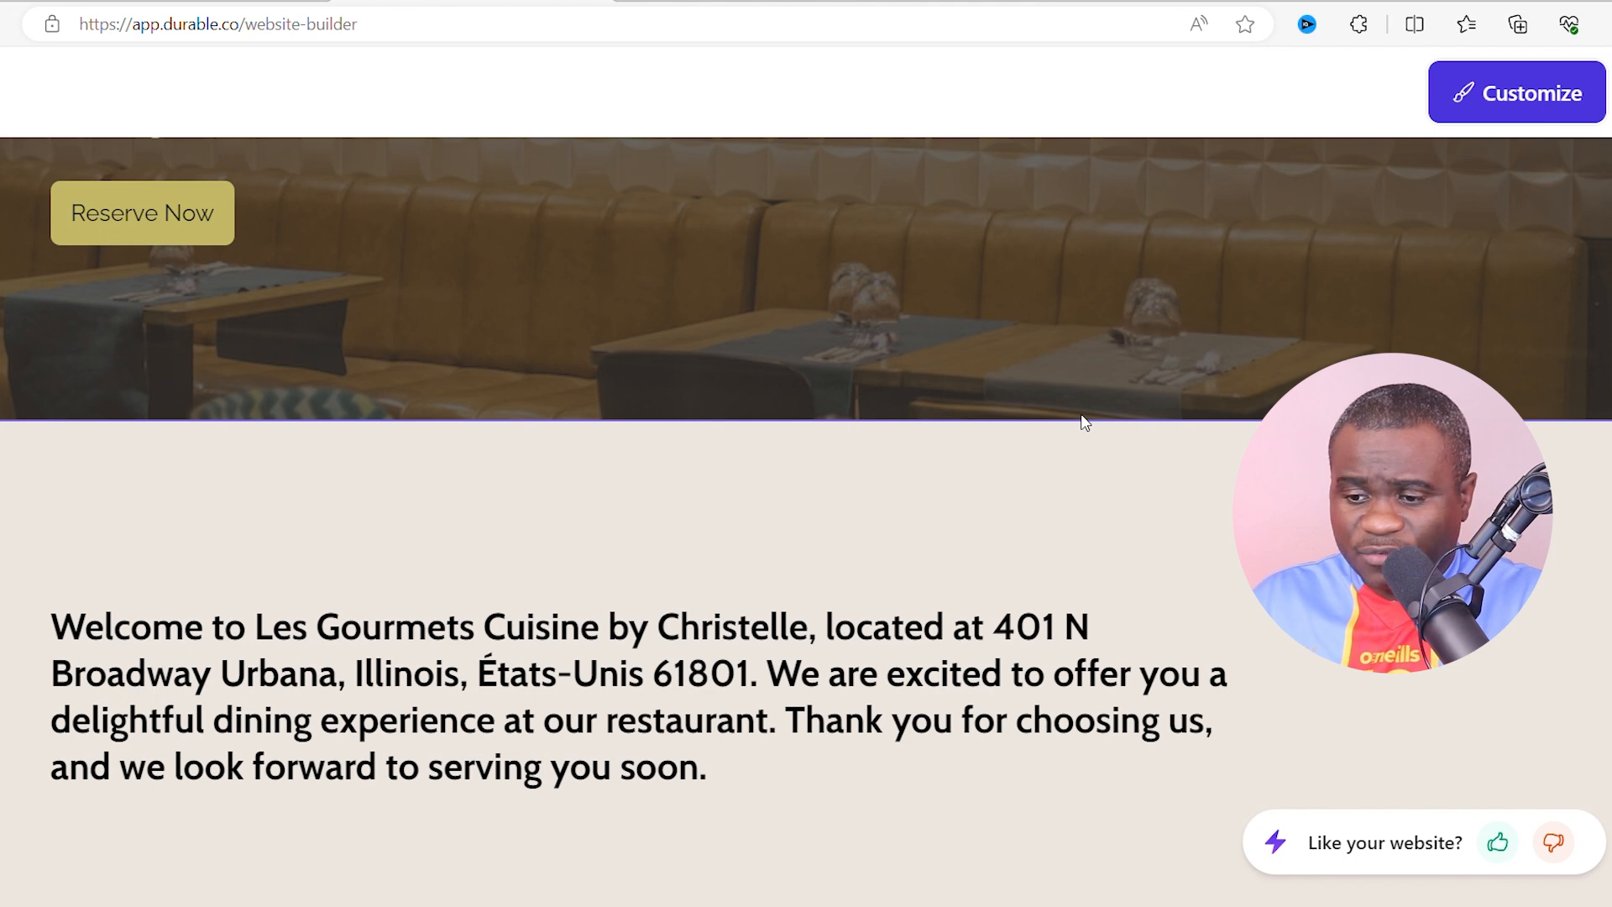
pyautogui.scroll(3, 1083, 336)
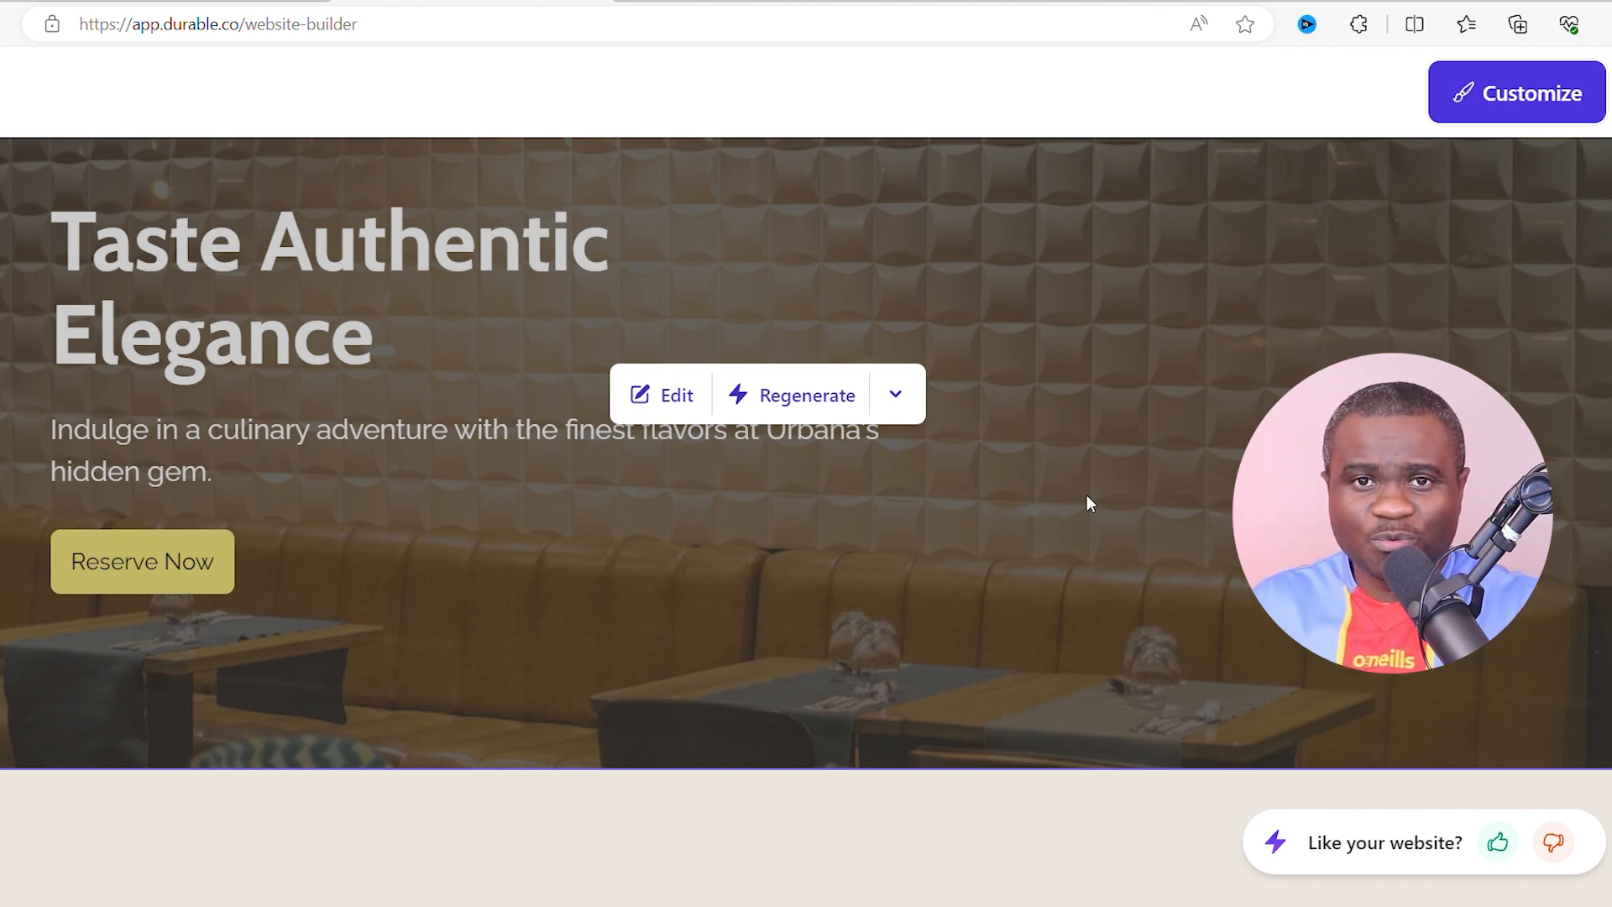
pyautogui.scroll(3, 393, 367)
pyautogui.scroll(-2, 387, 589)
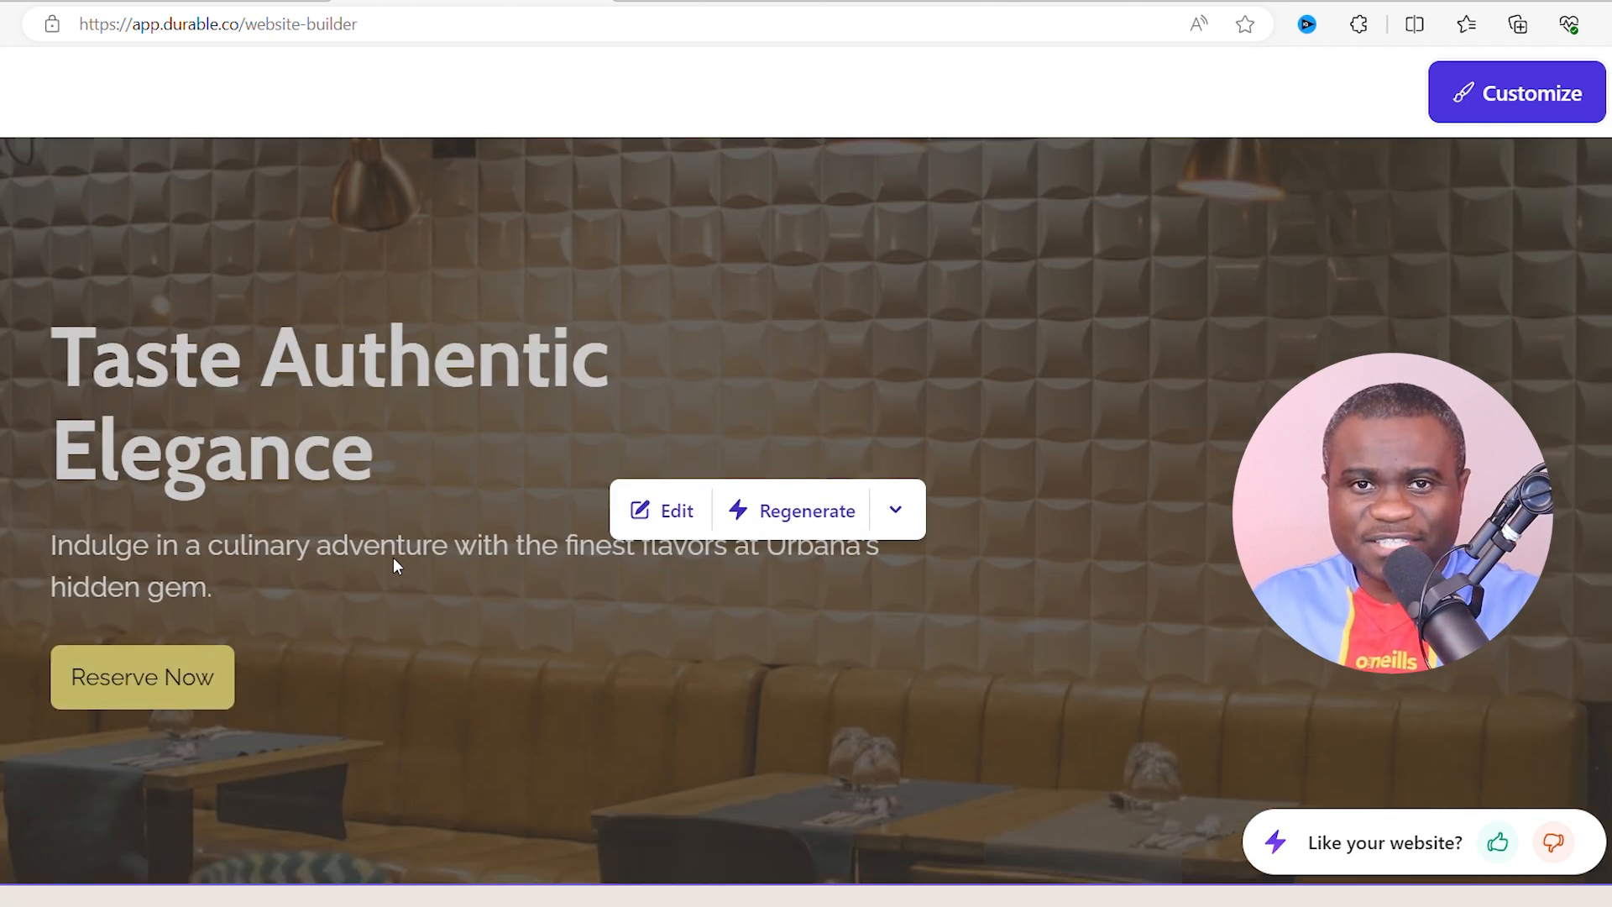
pyautogui.scroll(-5, 733, 595)
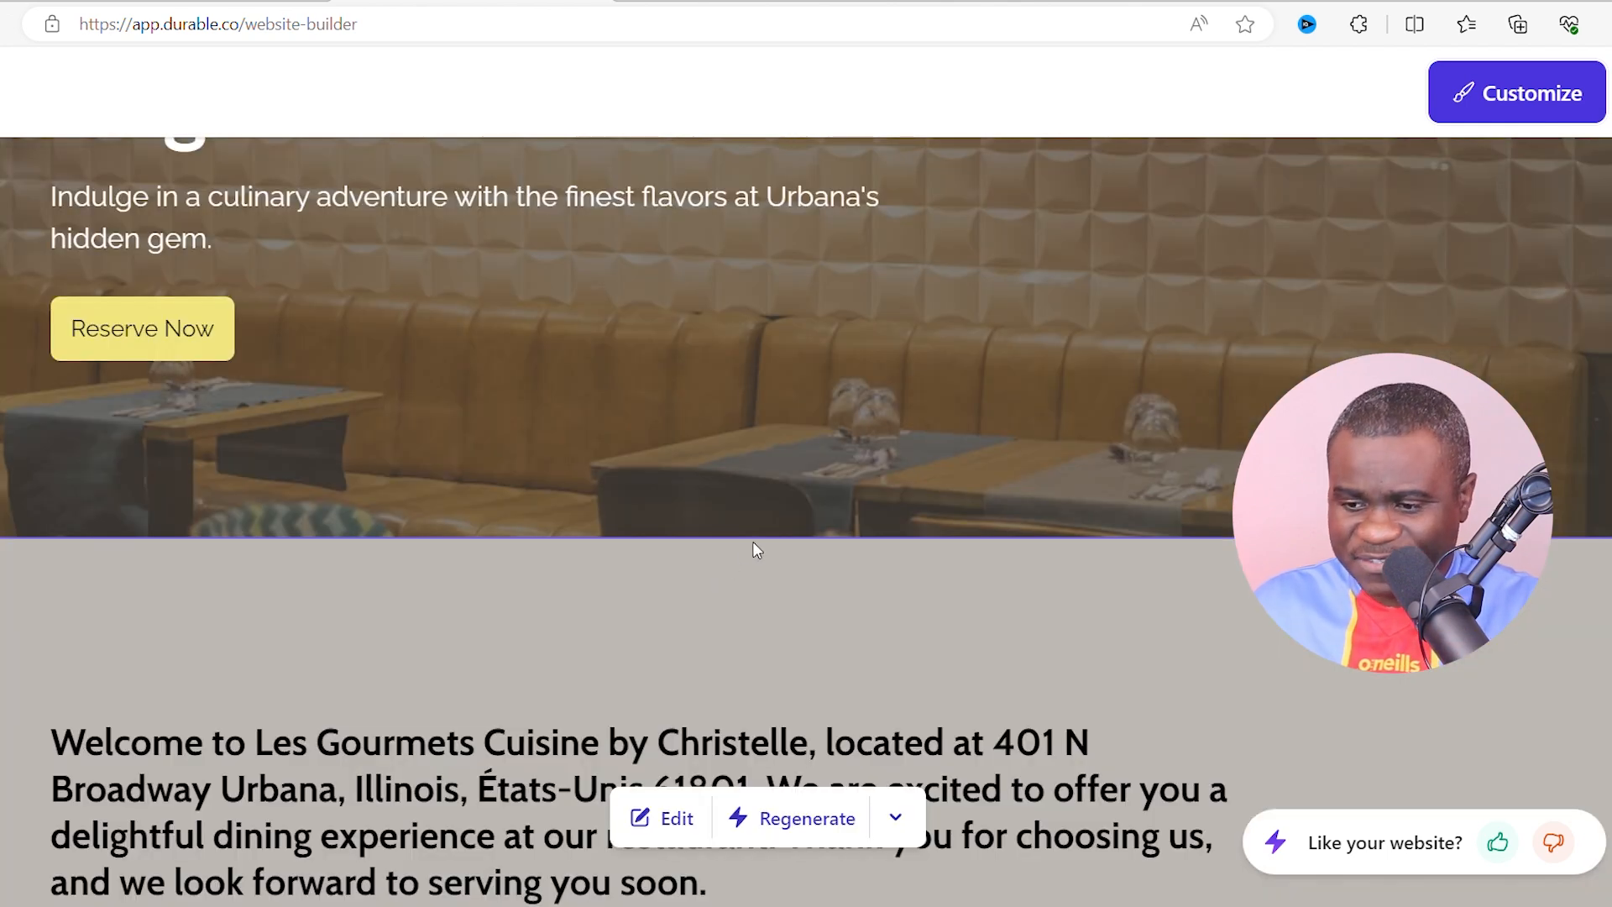
pyautogui.scroll(-3, 755, 550)
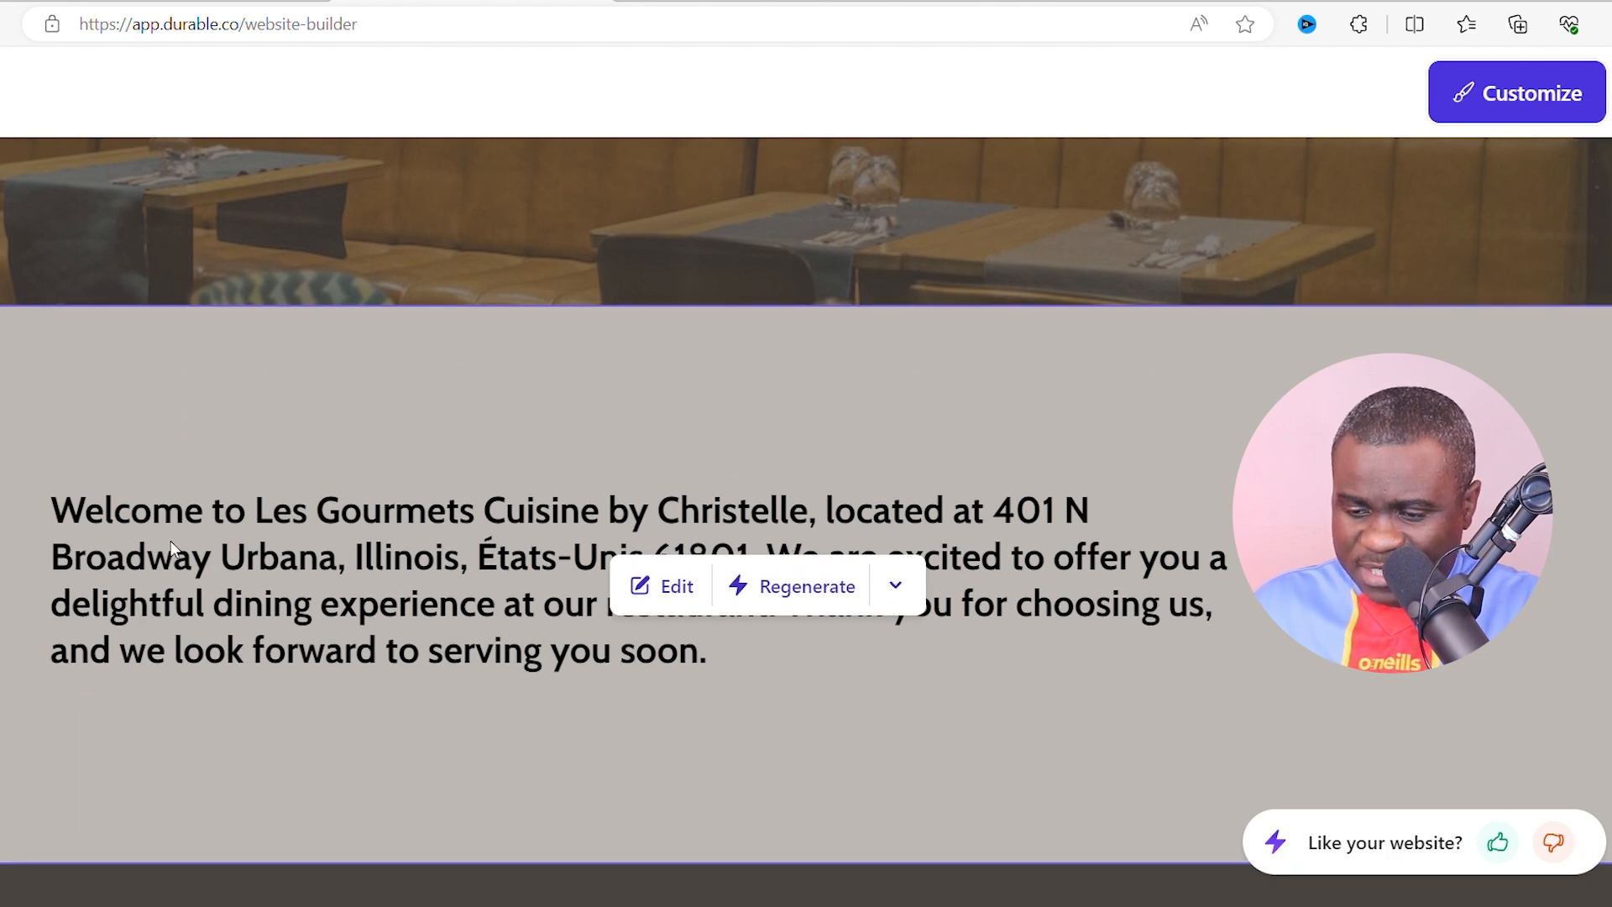
pyautogui.scroll(-2, 173, 547)
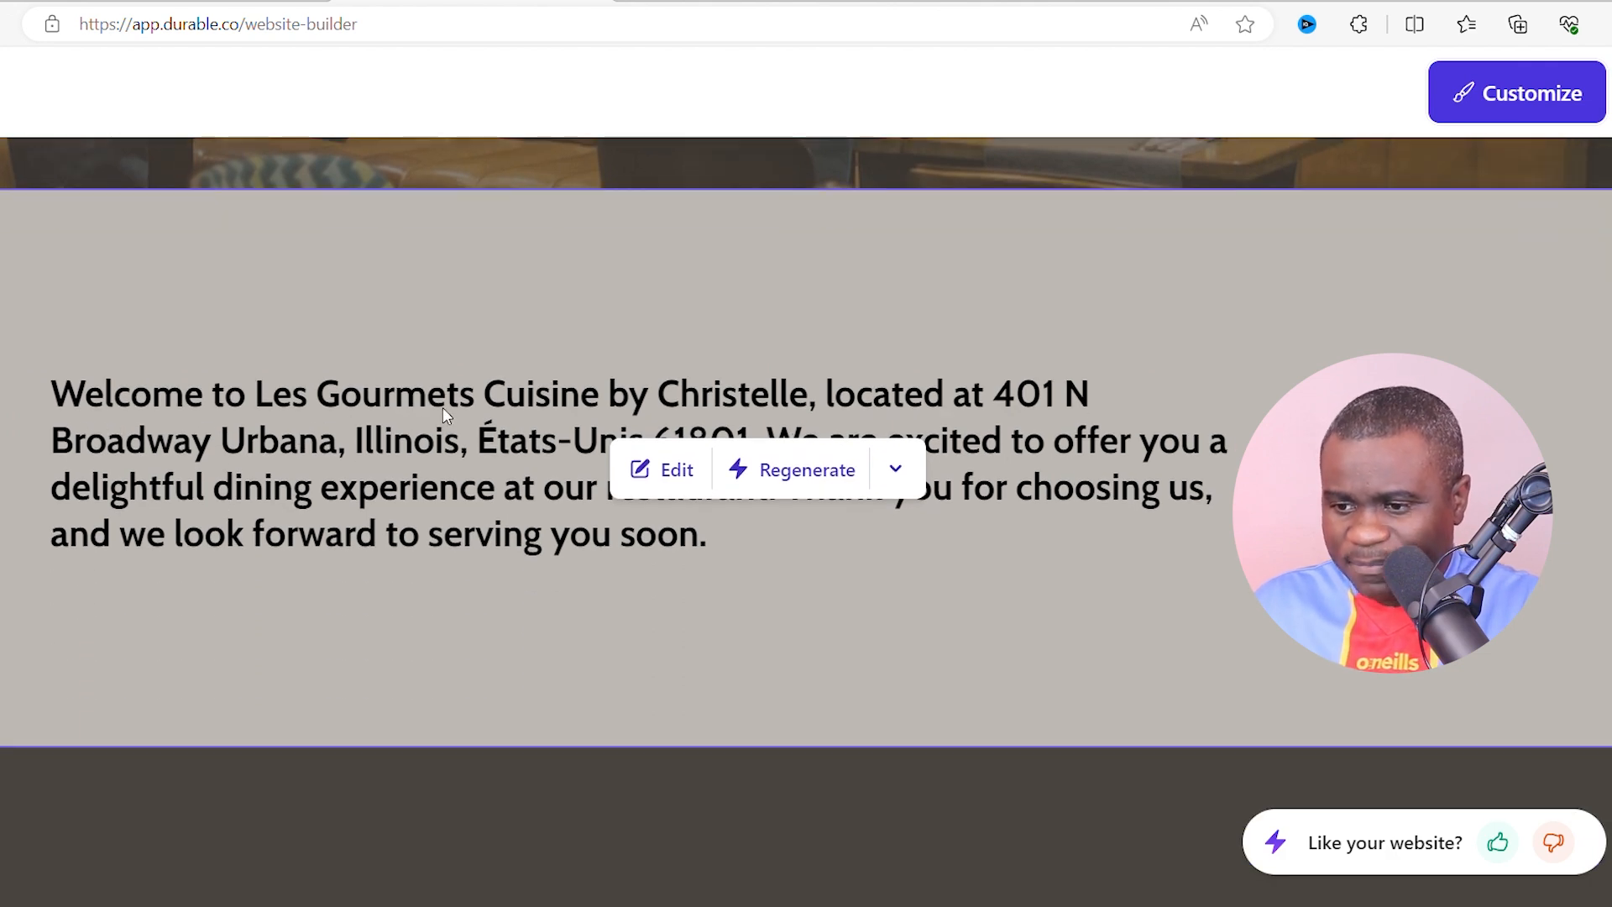
pyautogui.scroll(-2, 638, 405)
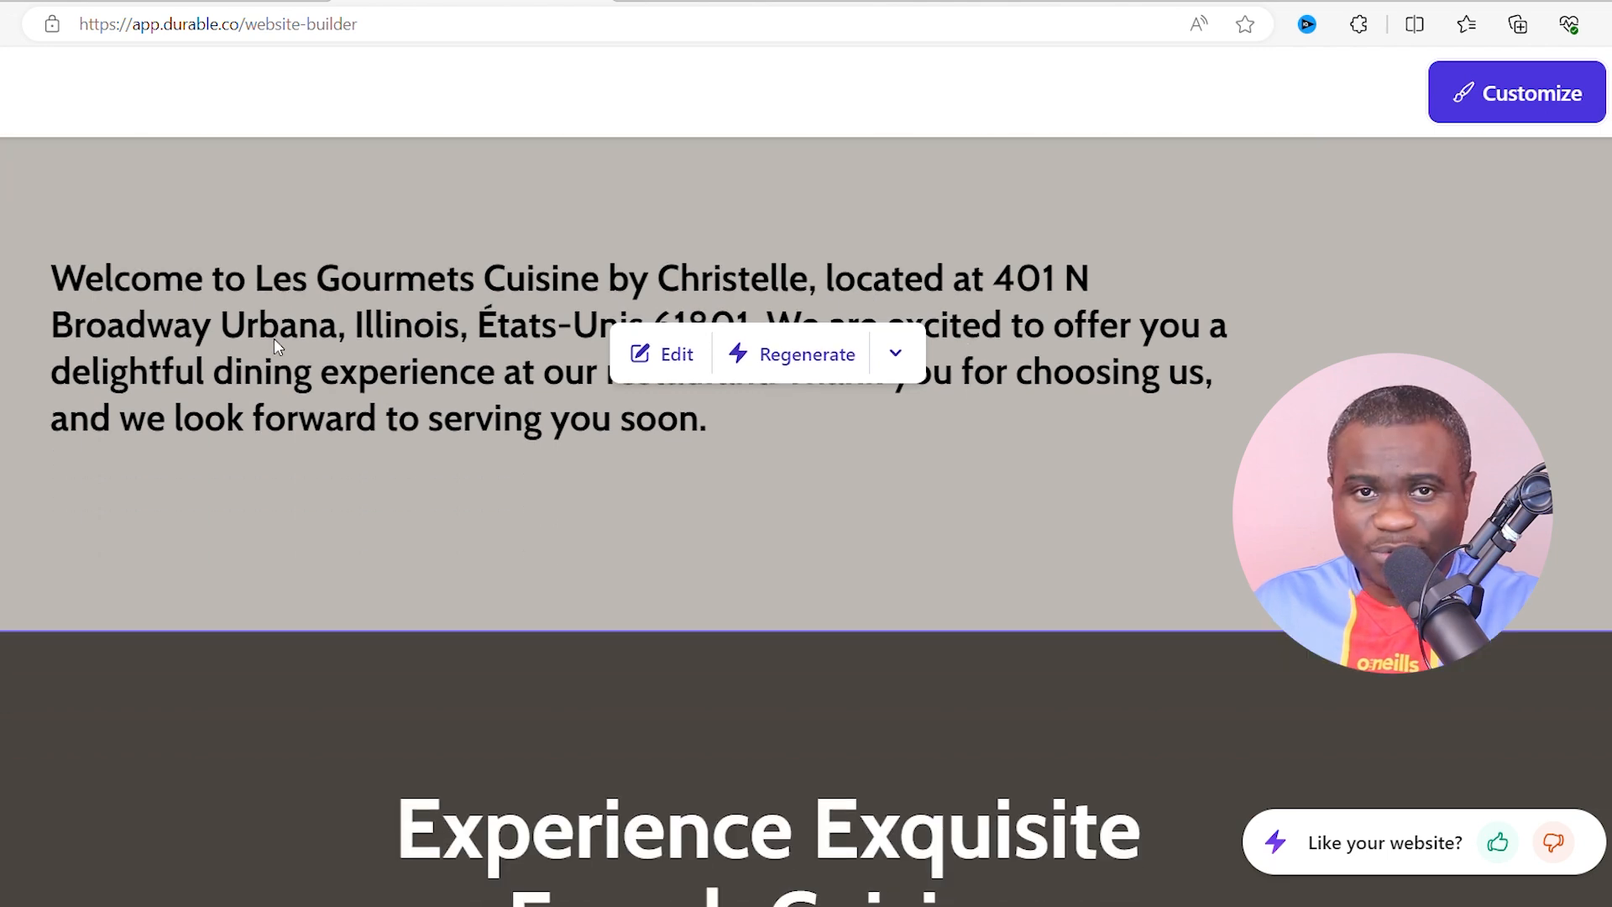
pyautogui.scroll(-2, 497, 332)
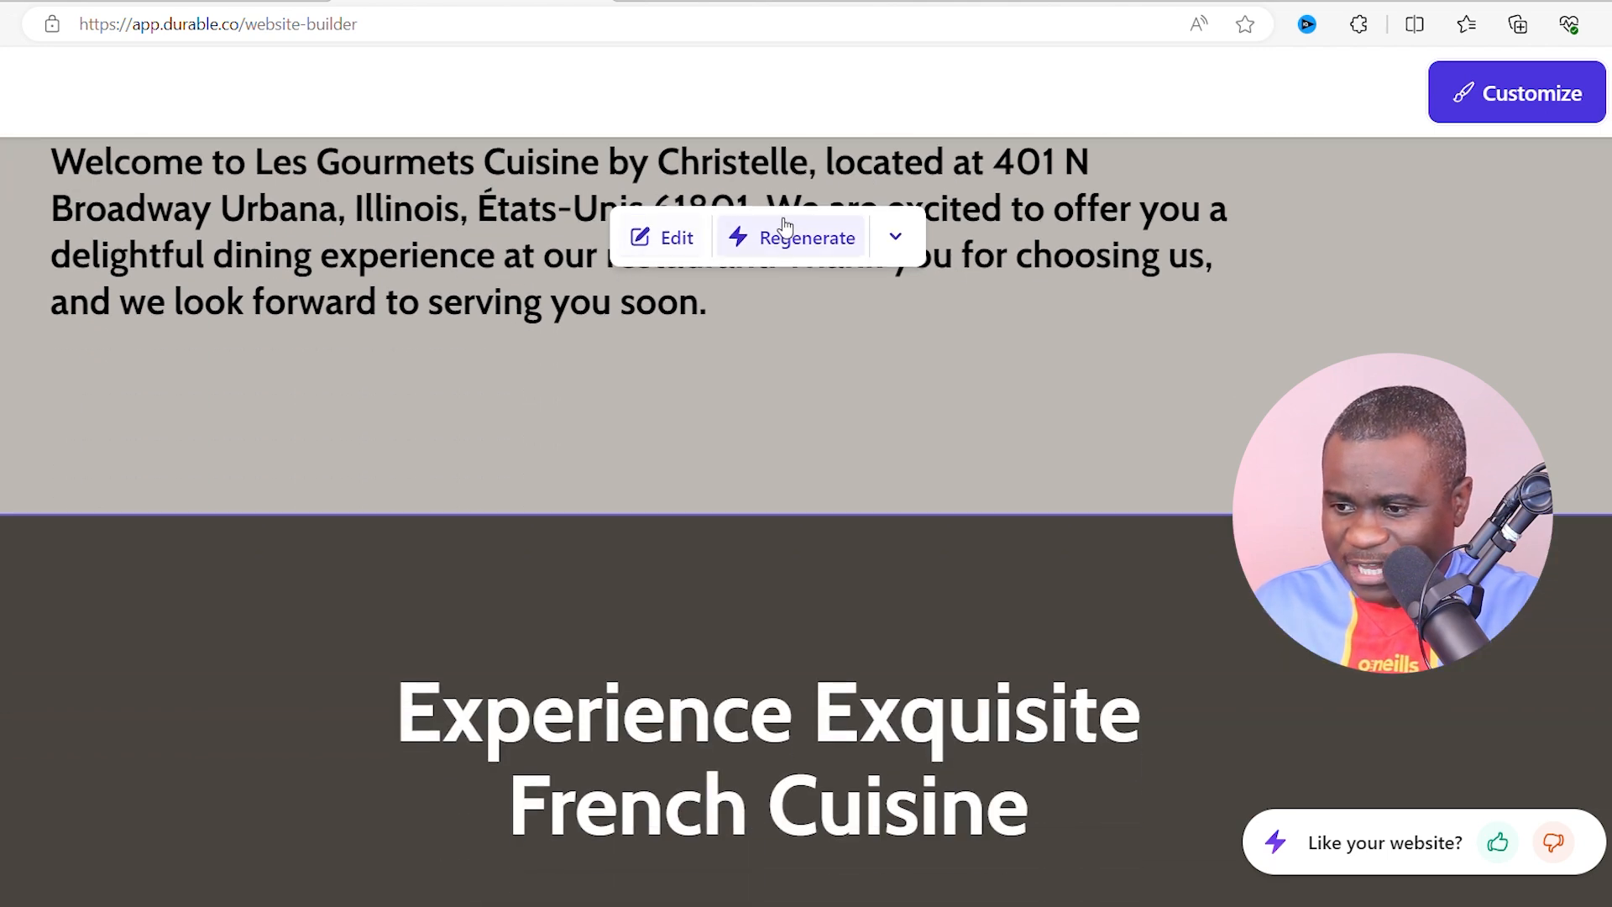
pyautogui.scroll(-2, 499, 296)
pyautogui.scroll(-4, 499, 296)
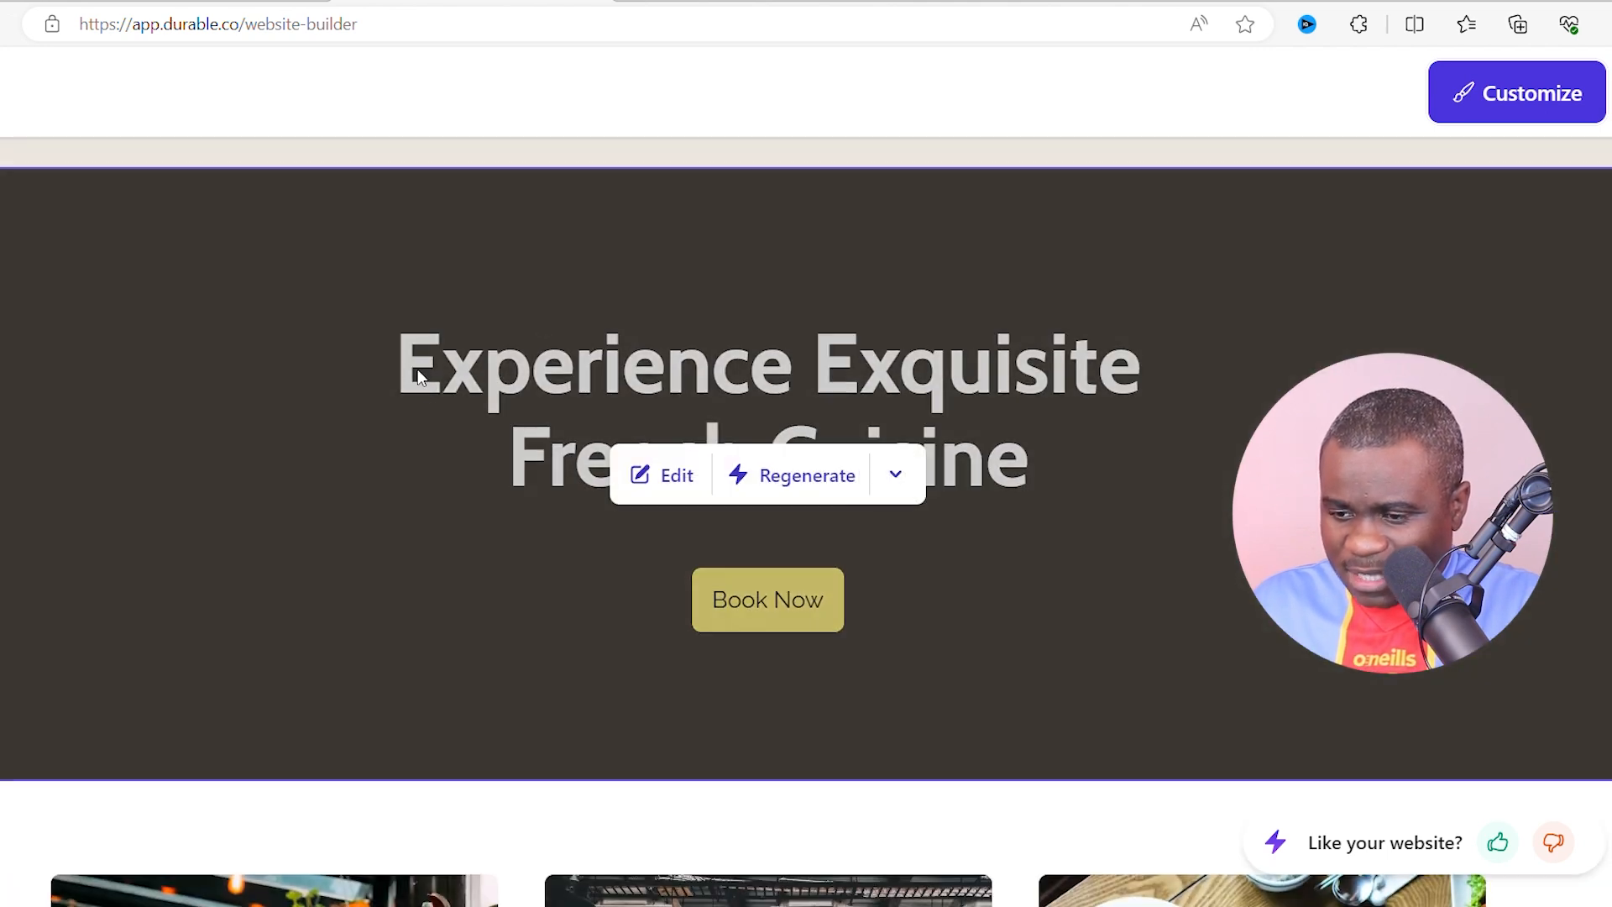
pyautogui.scroll(-2, 915, 436)
pyautogui.scroll(-9, 504, 514)
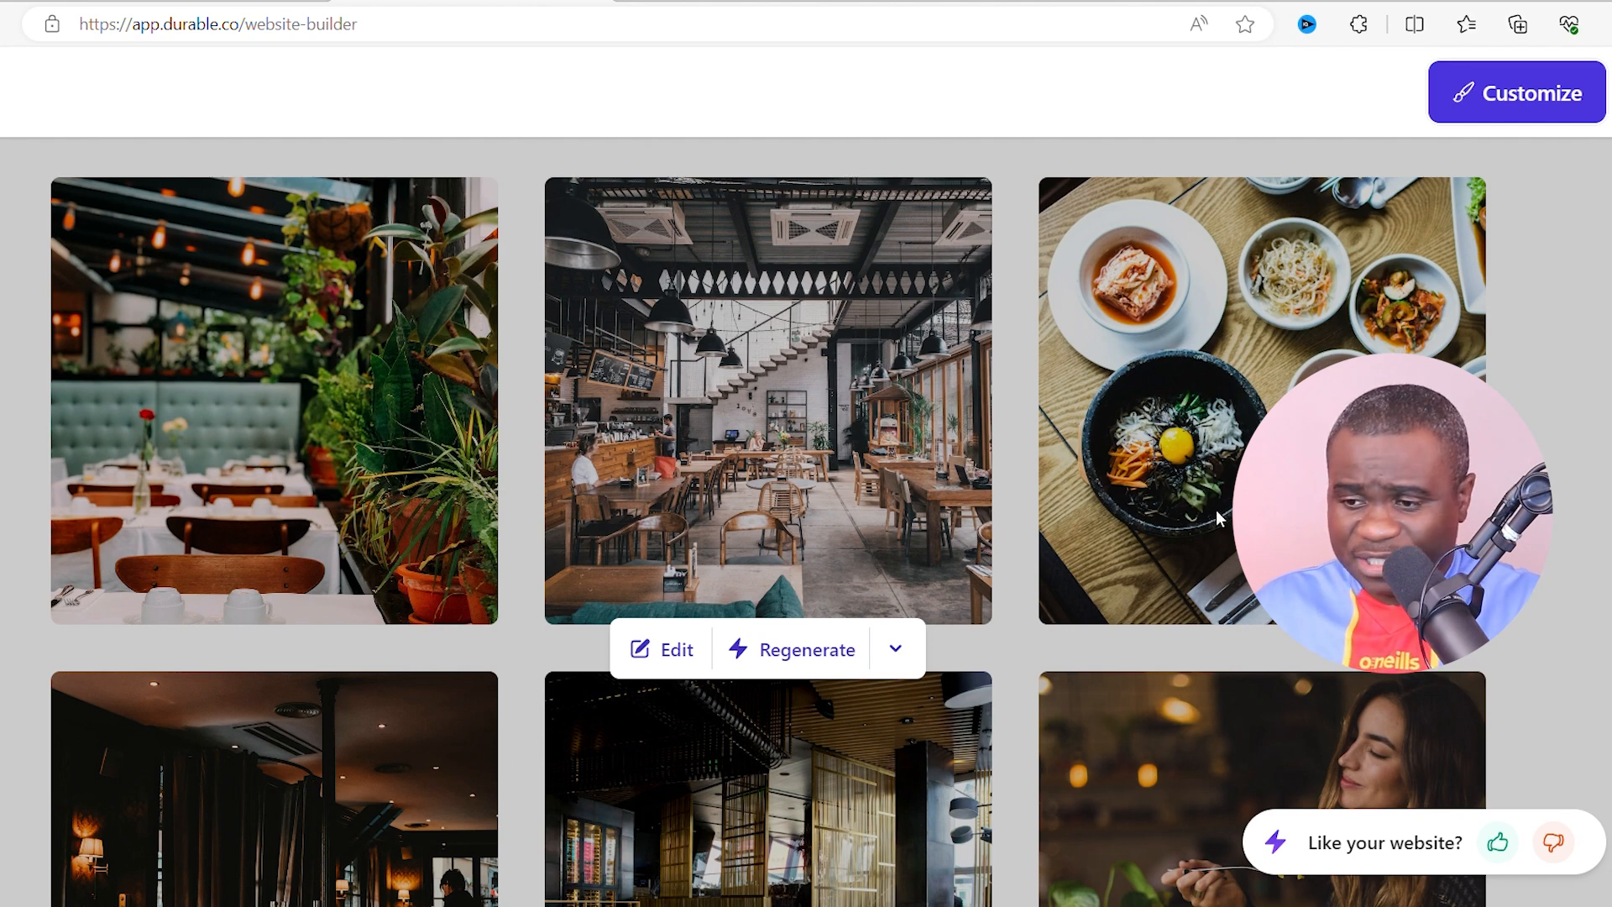
pyautogui.scroll(-1, 1191, 533)
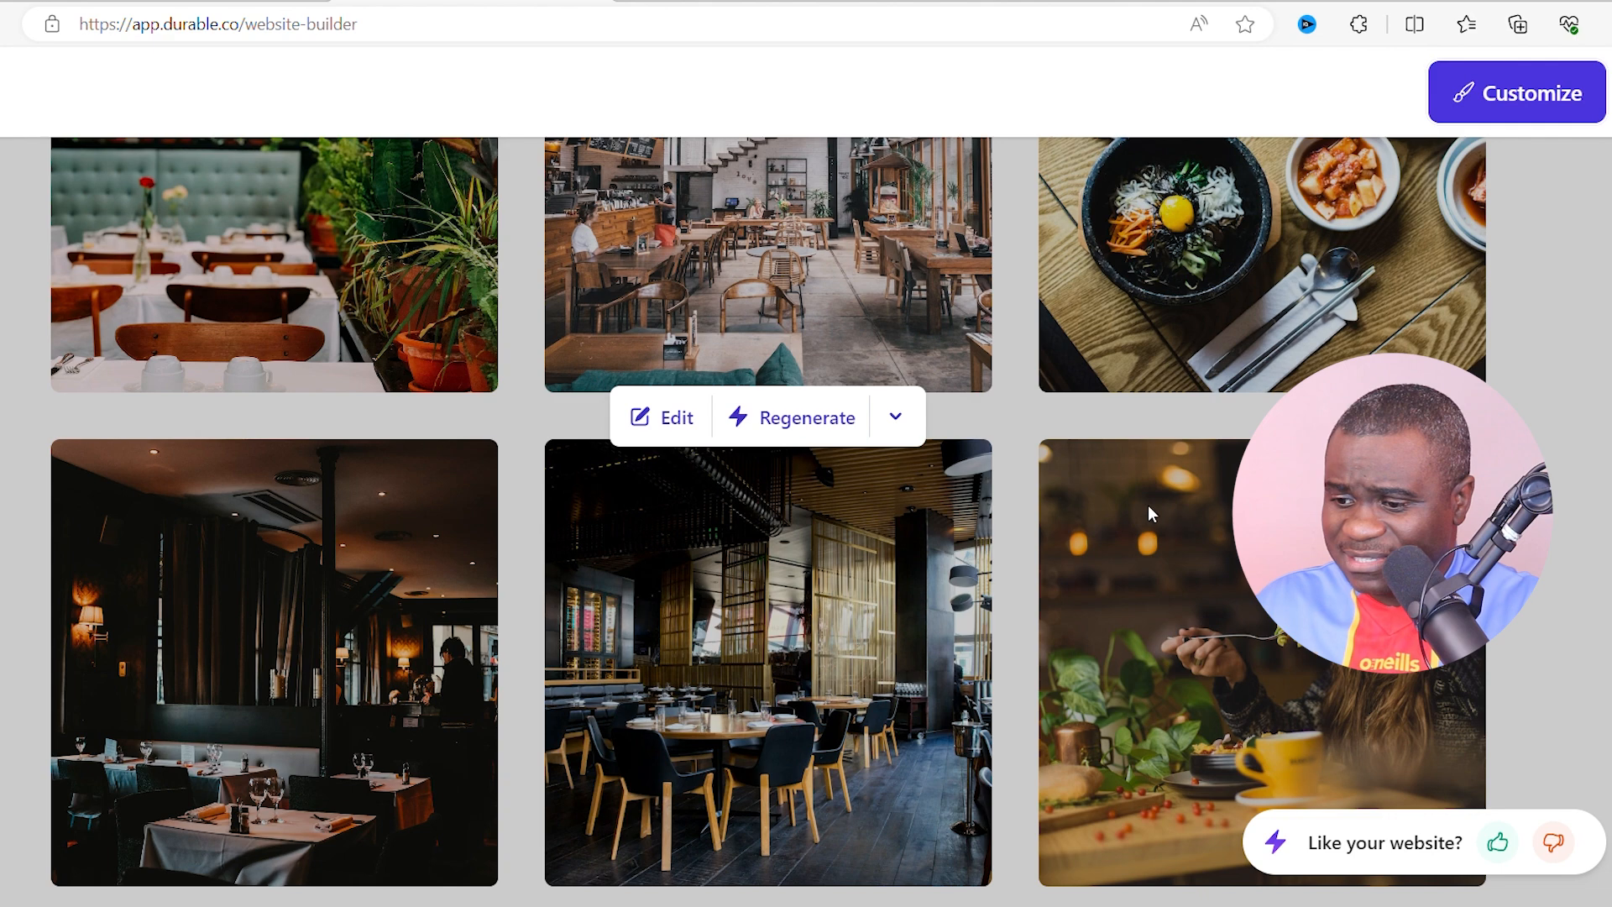
pyautogui.scroll(-10, 1158, 507)
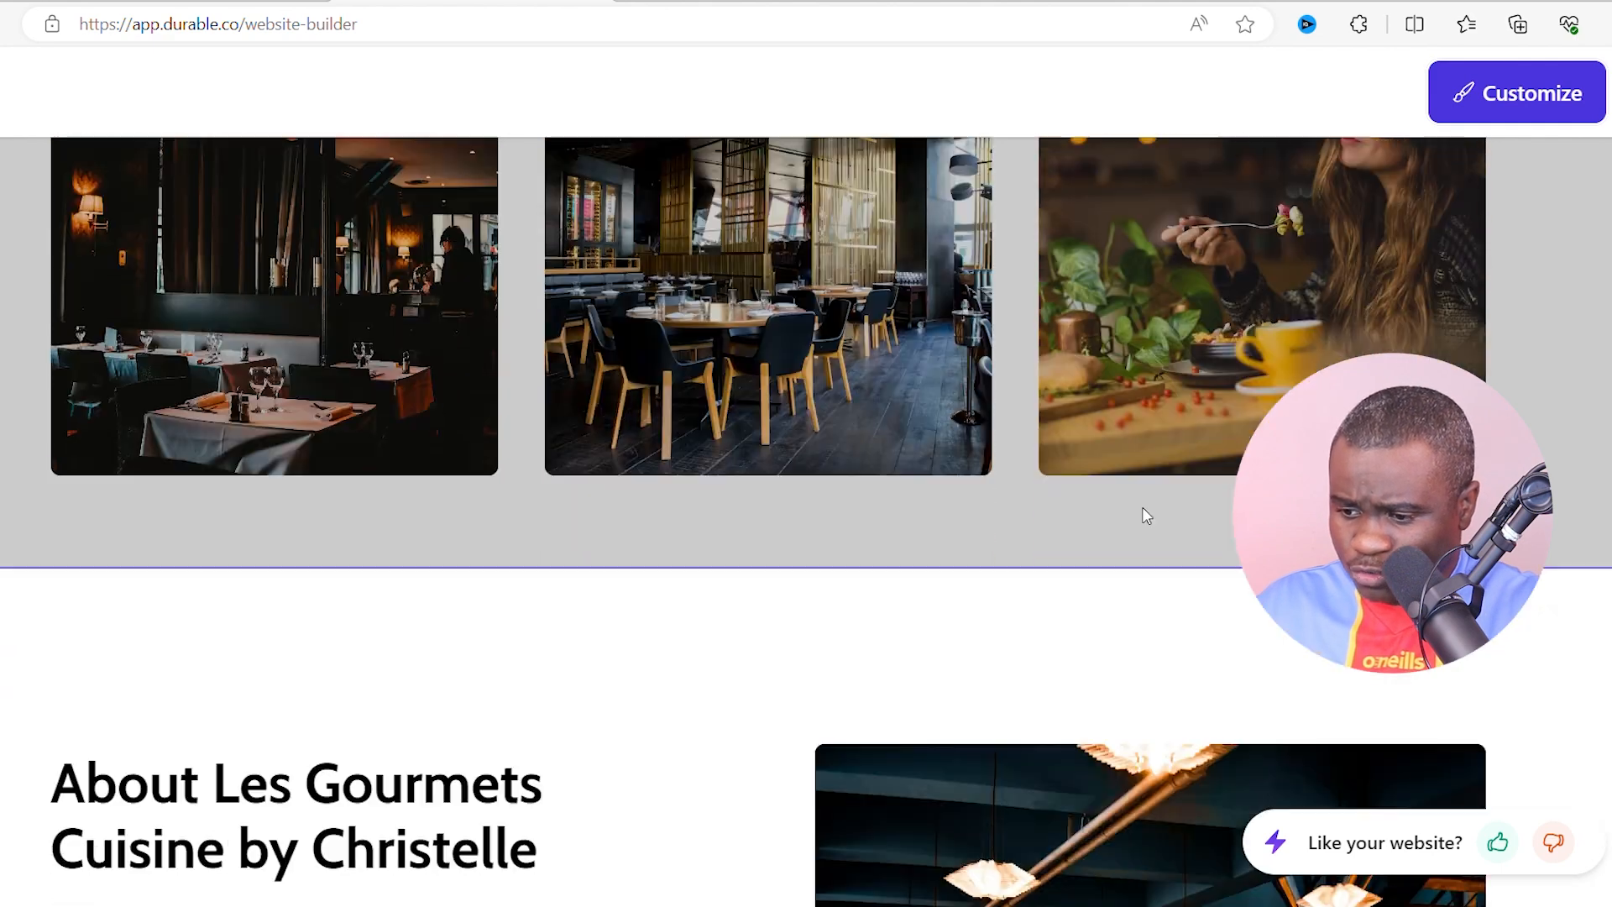
pyautogui.scroll(2, 335, 484)
pyautogui.scroll(-2, 386, 433)
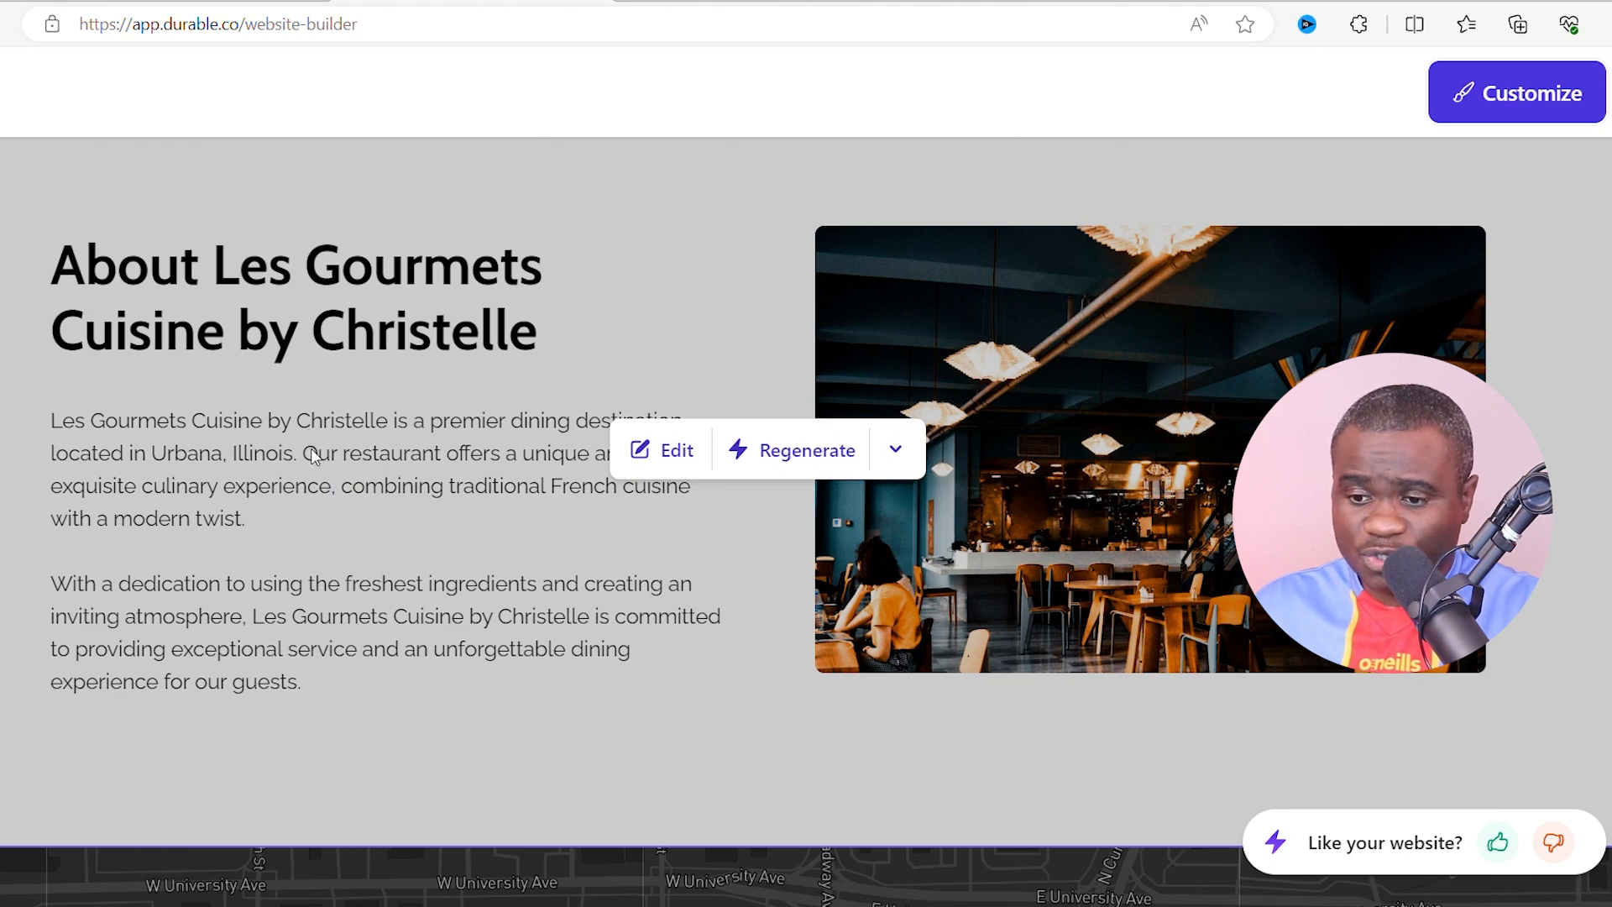
pyautogui.scroll(-6, 319, 462)
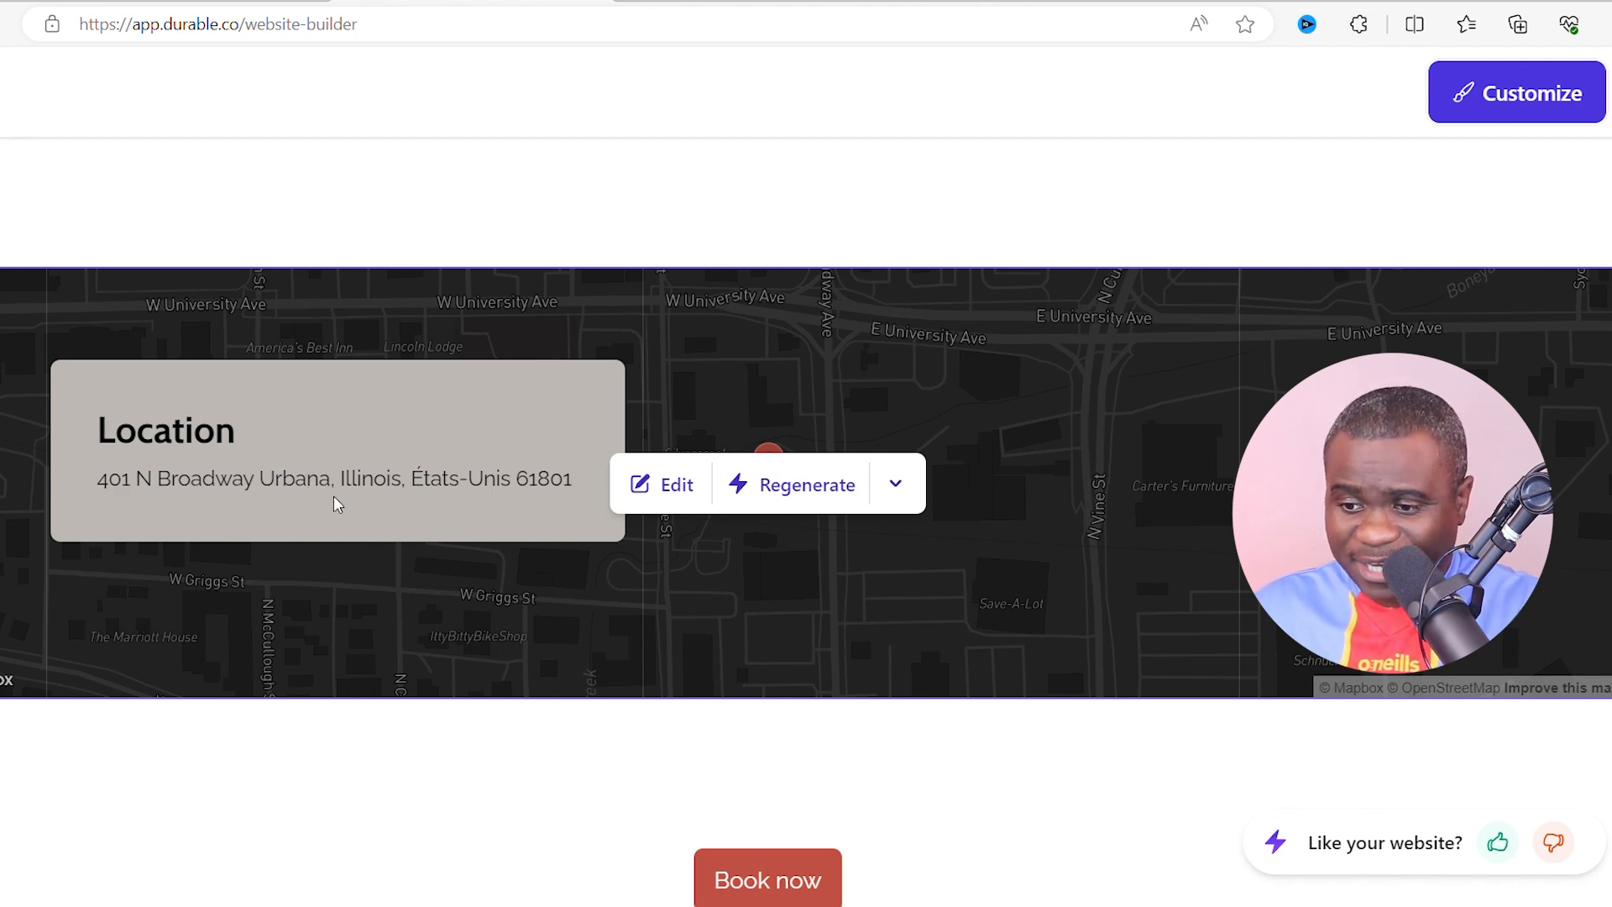
pyautogui.scroll(-1, 458, 638)
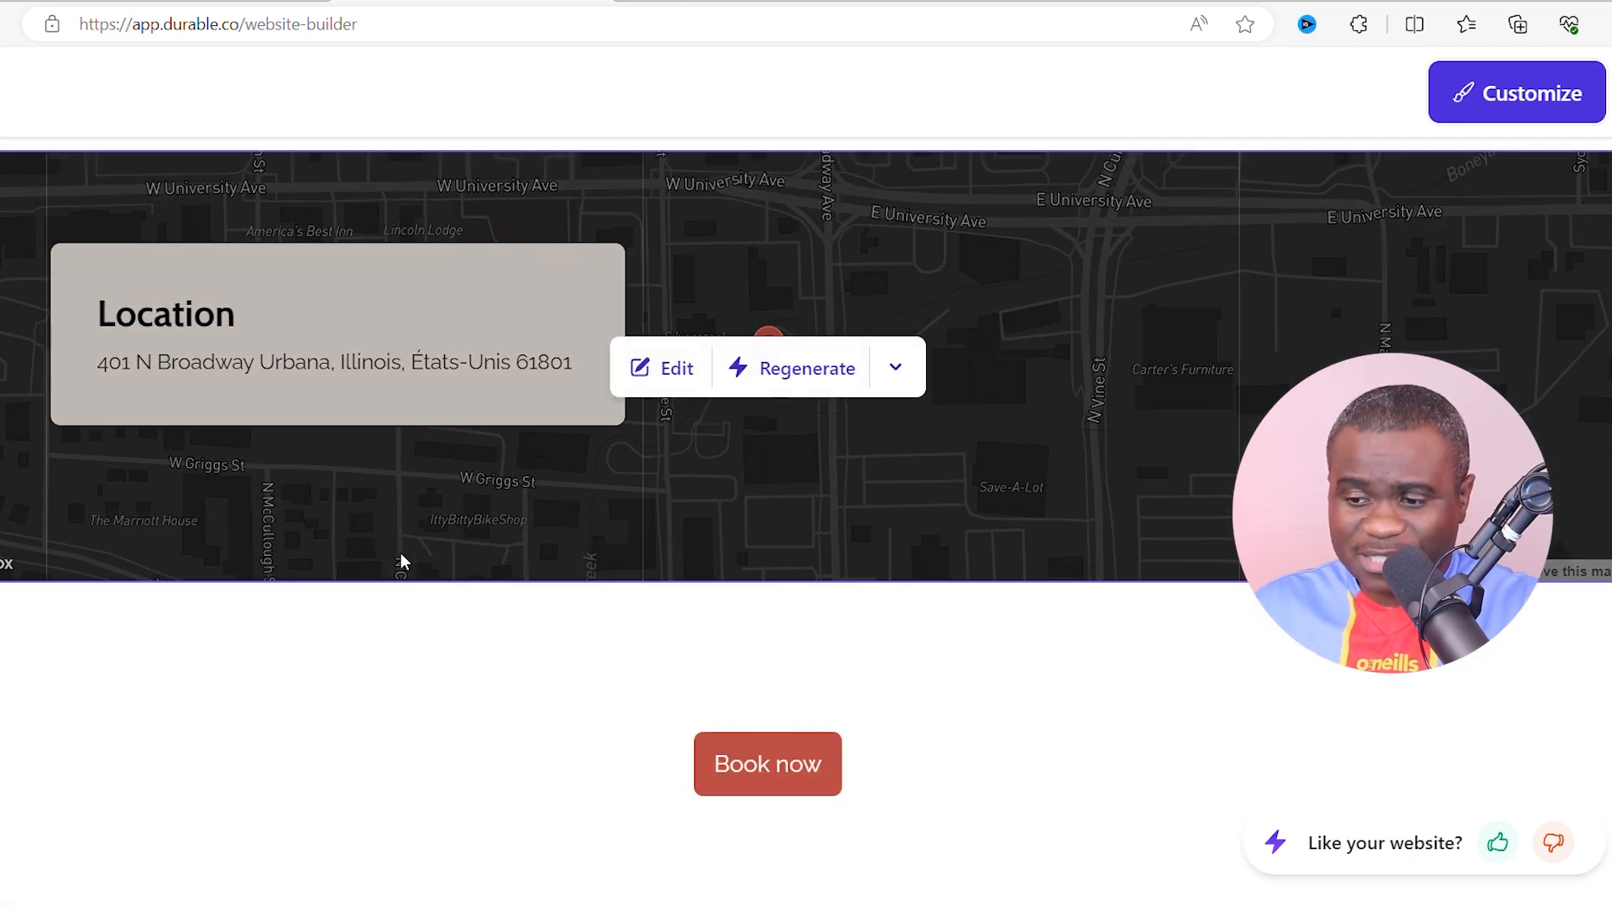
pyautogui.scroll(20, 972, 558)
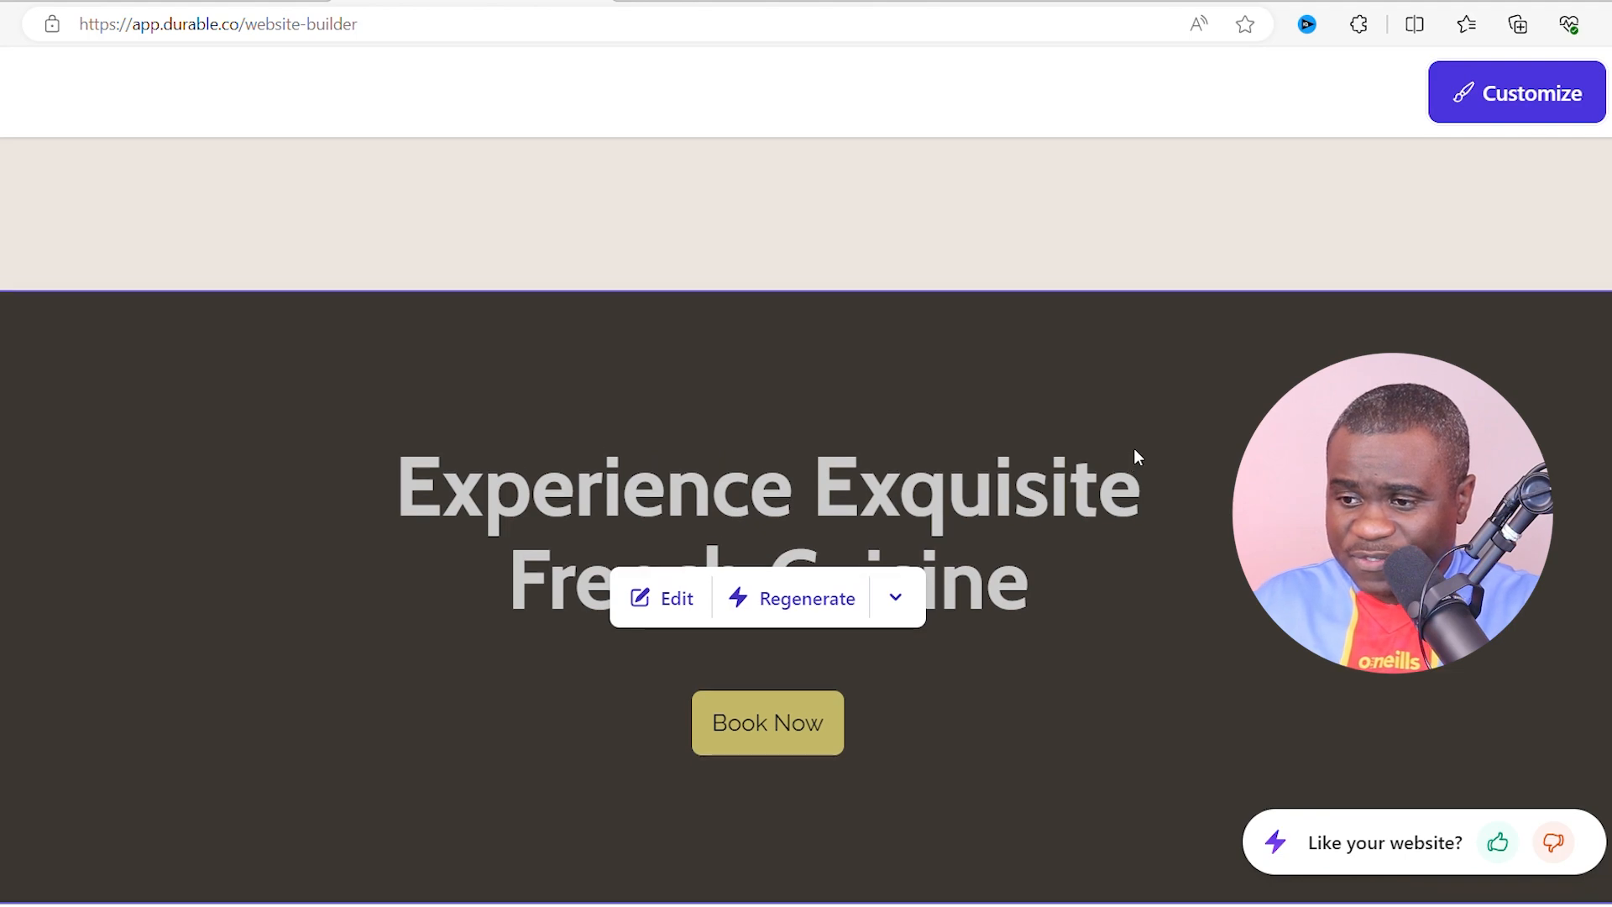
pyautogui.scroll(5, 1138, 453)
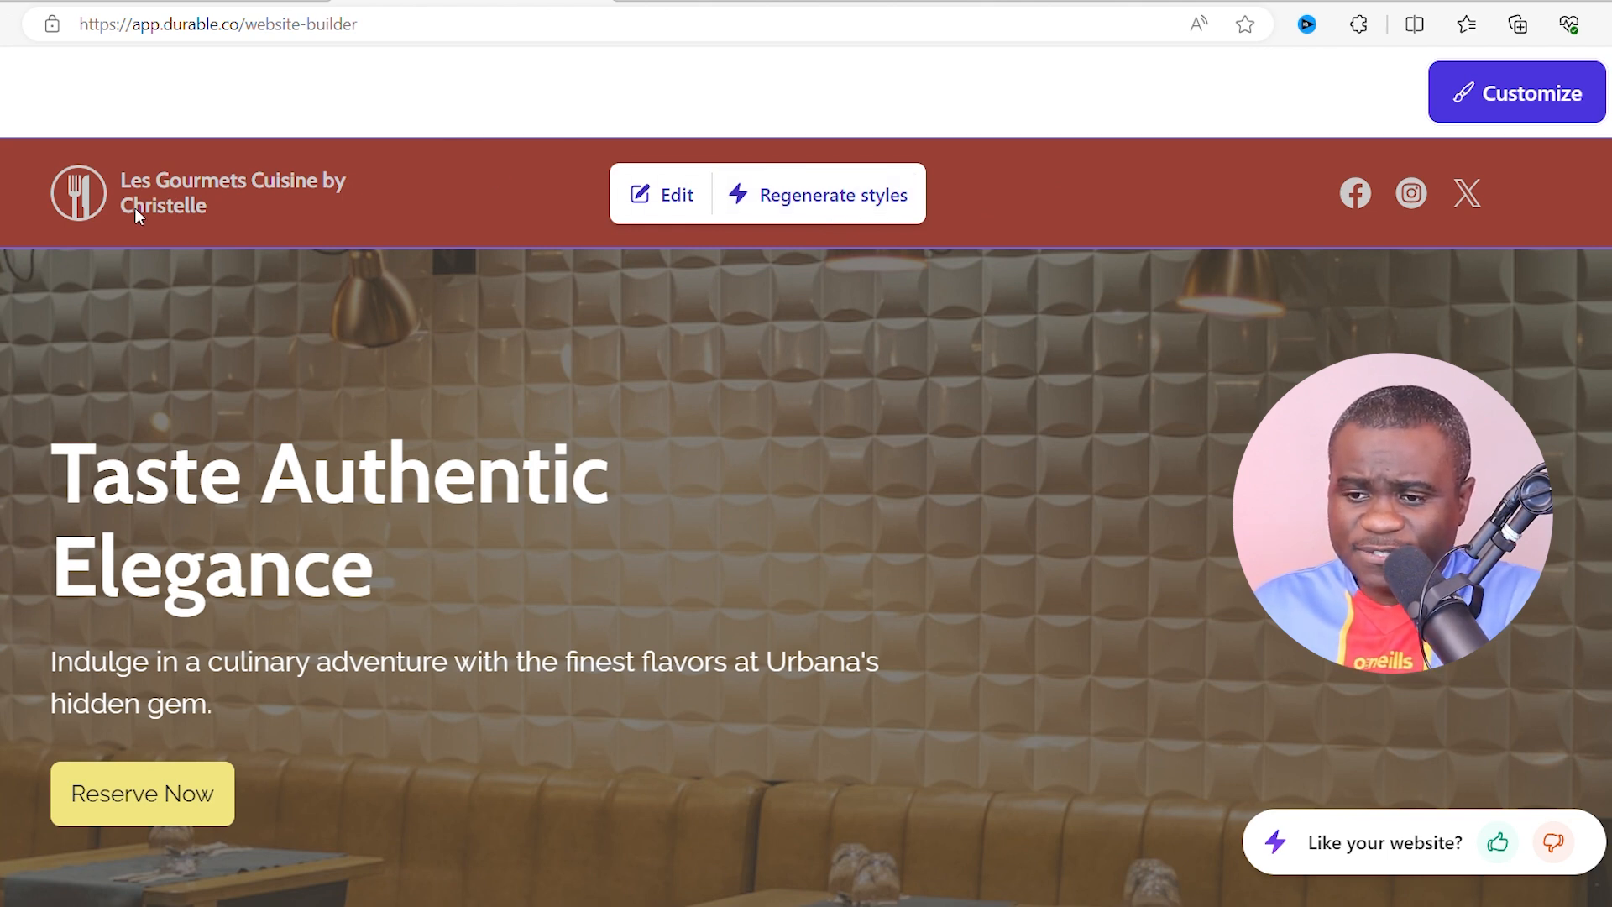
# - Choose to edit the generated site and create an account to enter the editor
pyautogui.click(663, 198)
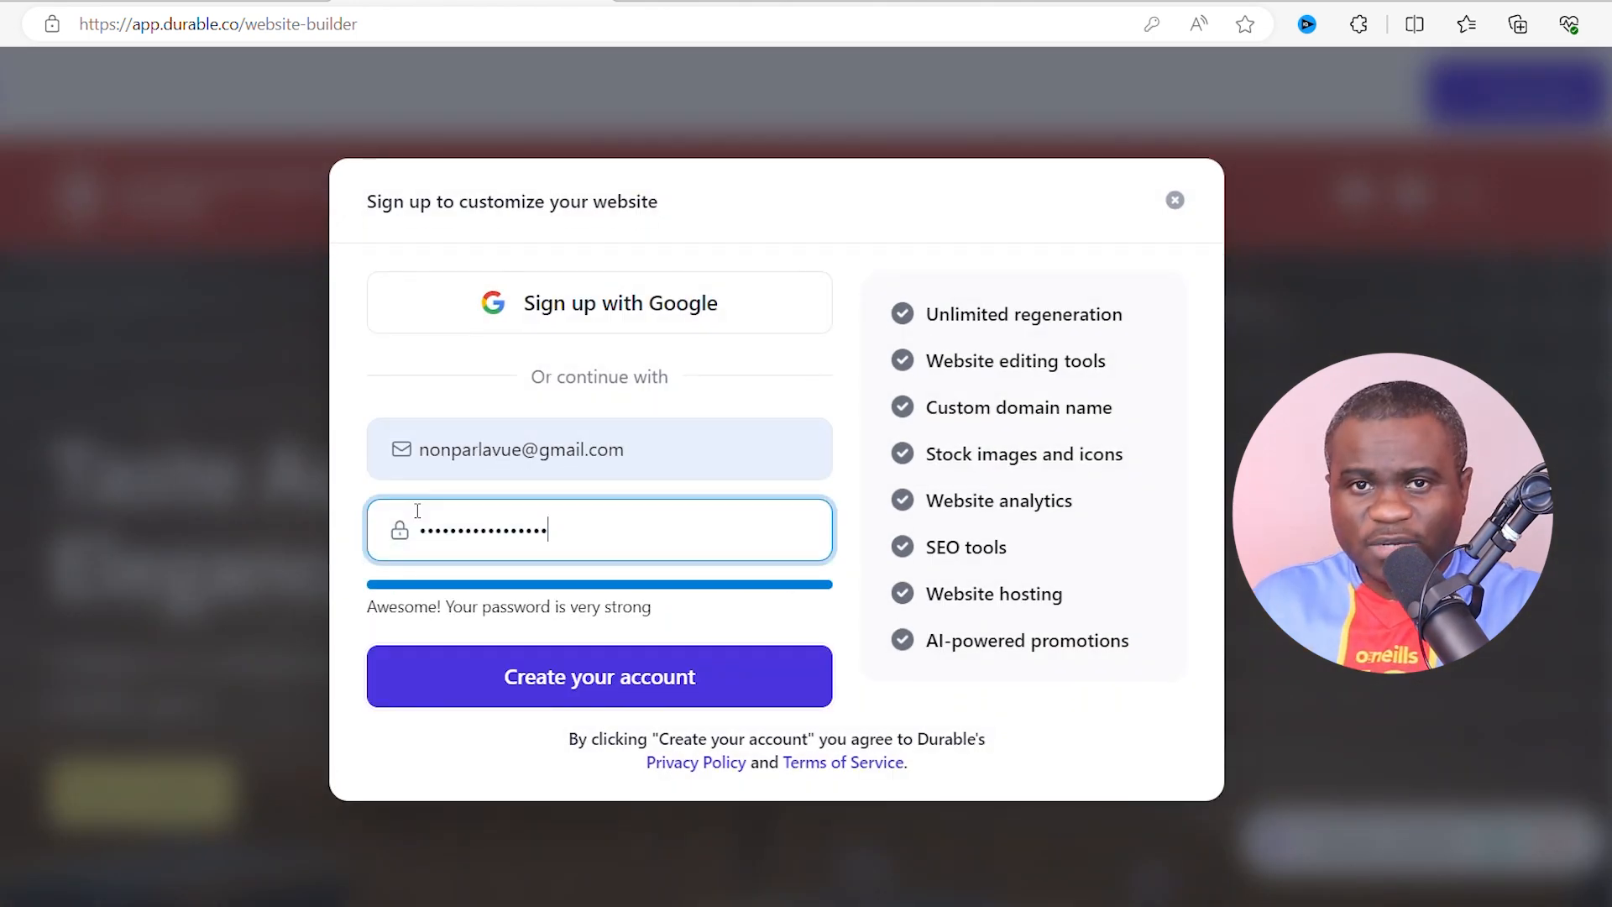
pyautogui.click(587, 680)
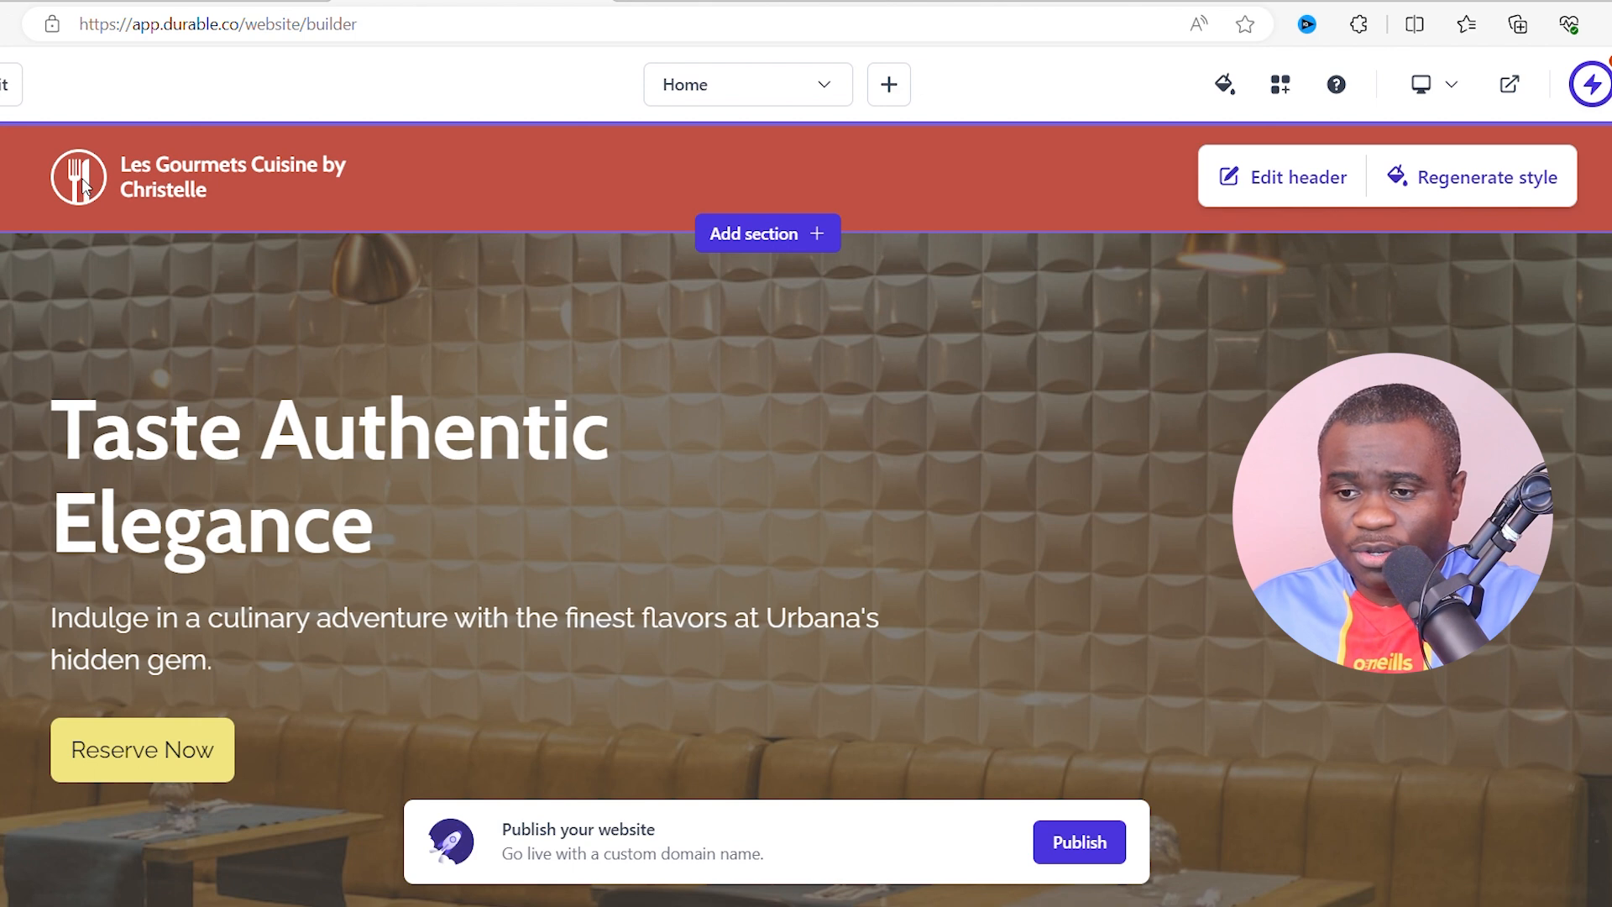
# - Open the header's logo settings, showing the Cabin-font logo with a fork-and-knife icon
pyautogui.click(1237, 179)
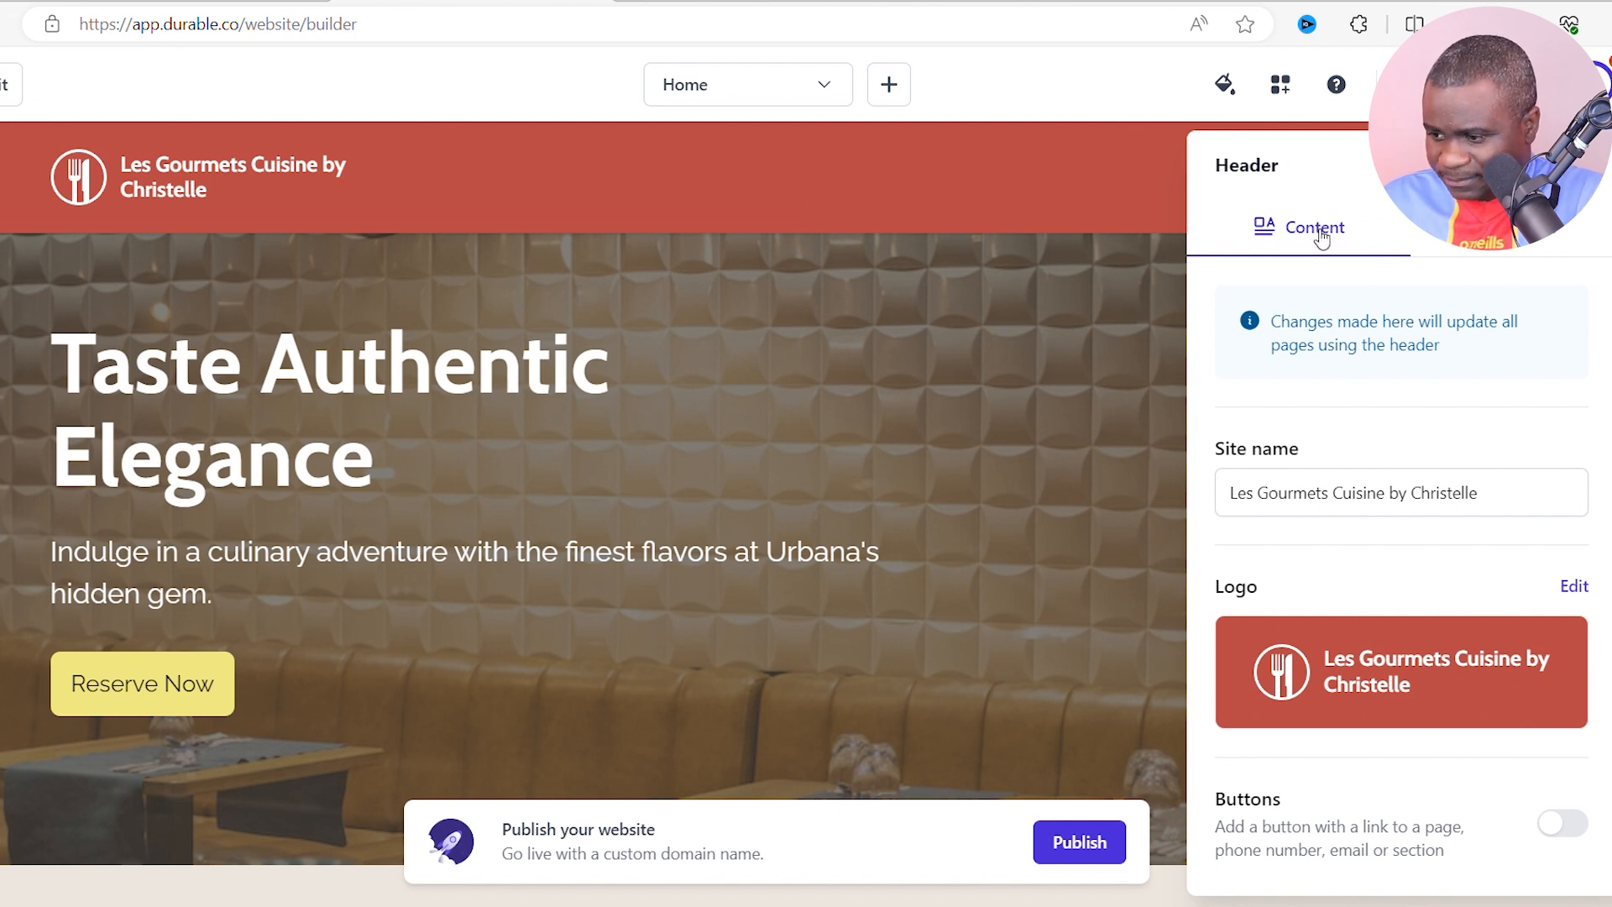
pyautogui.scroll(-1, 1427, 386)
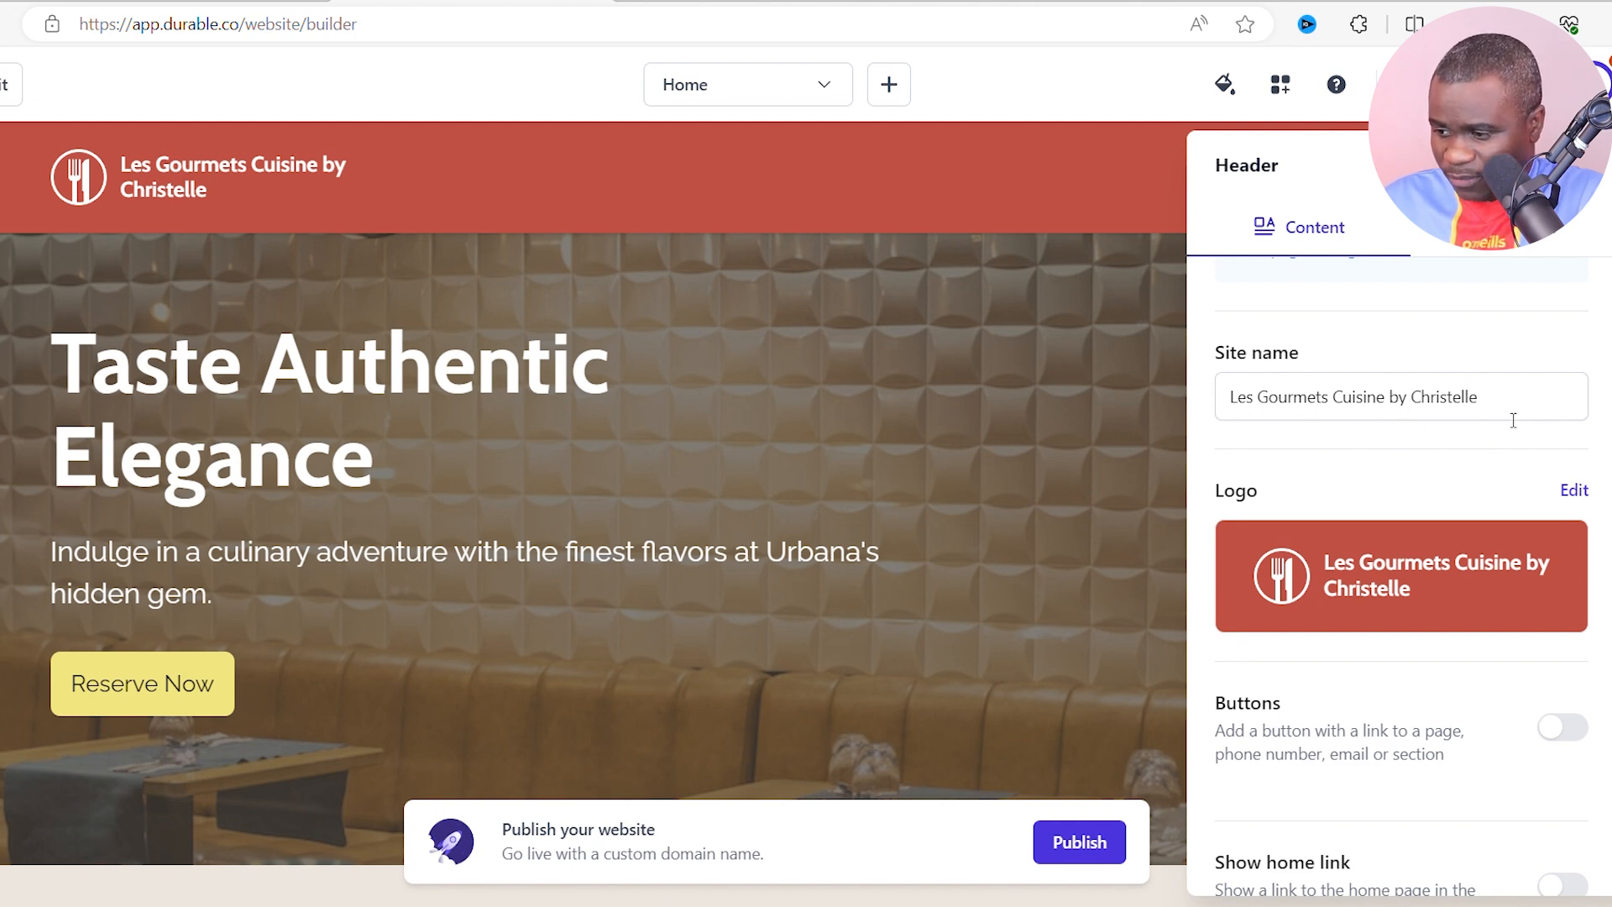
pyautogui.click(1388, 579)
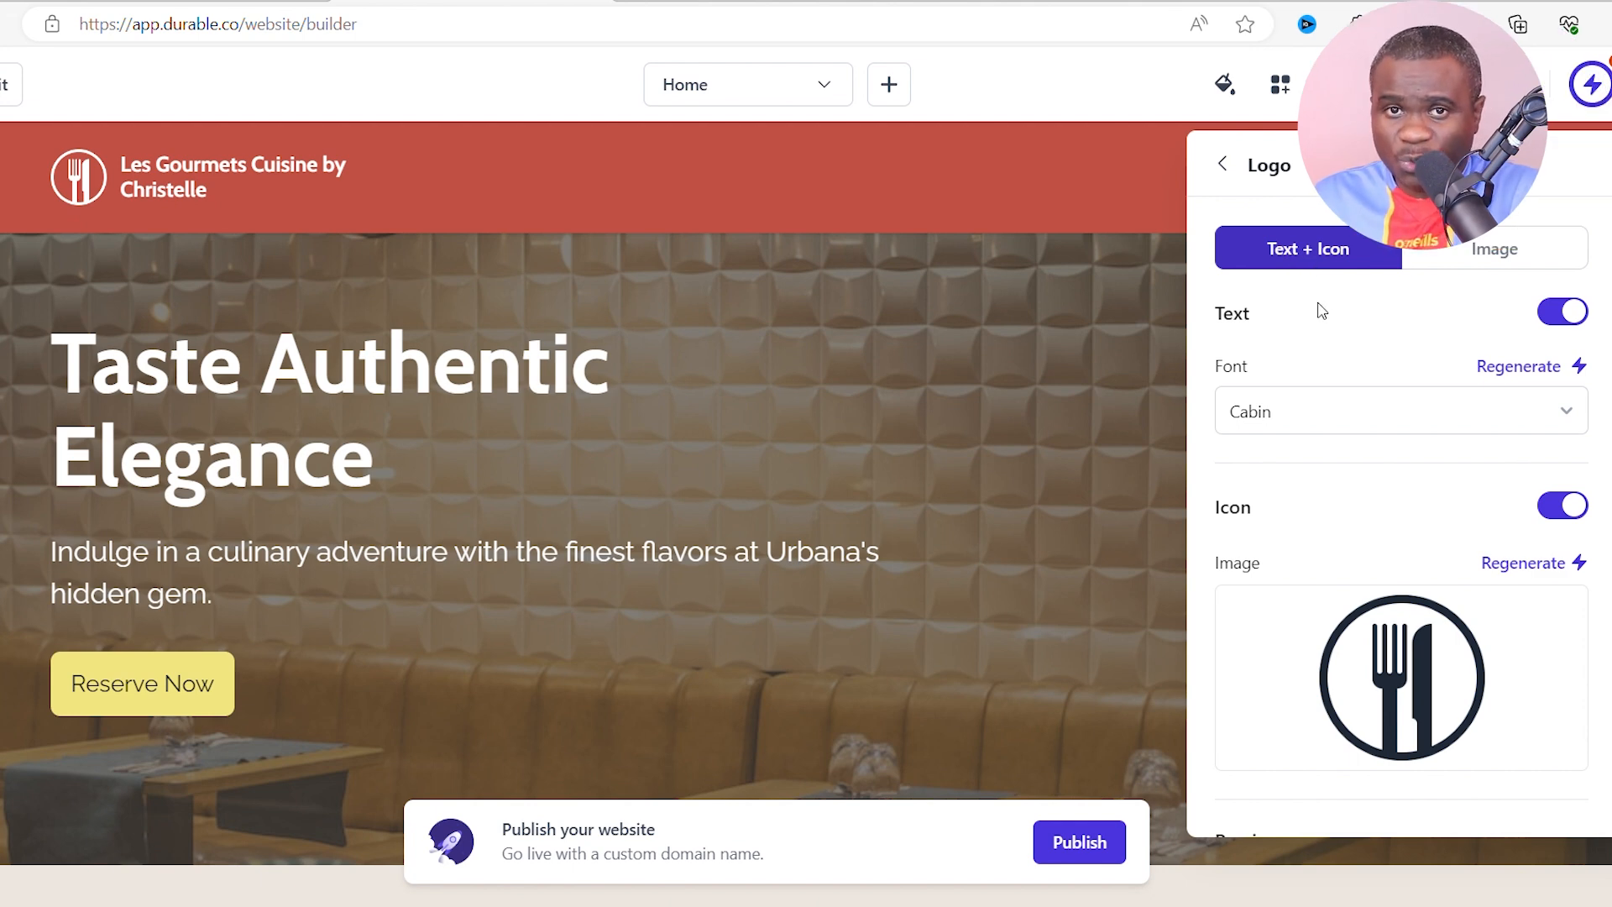
# - Switch the logo to Image and leave the editor unsaved to reach the brand settings
pyautogui.click(1505, 258)
pyautogui.click(1505, 258)
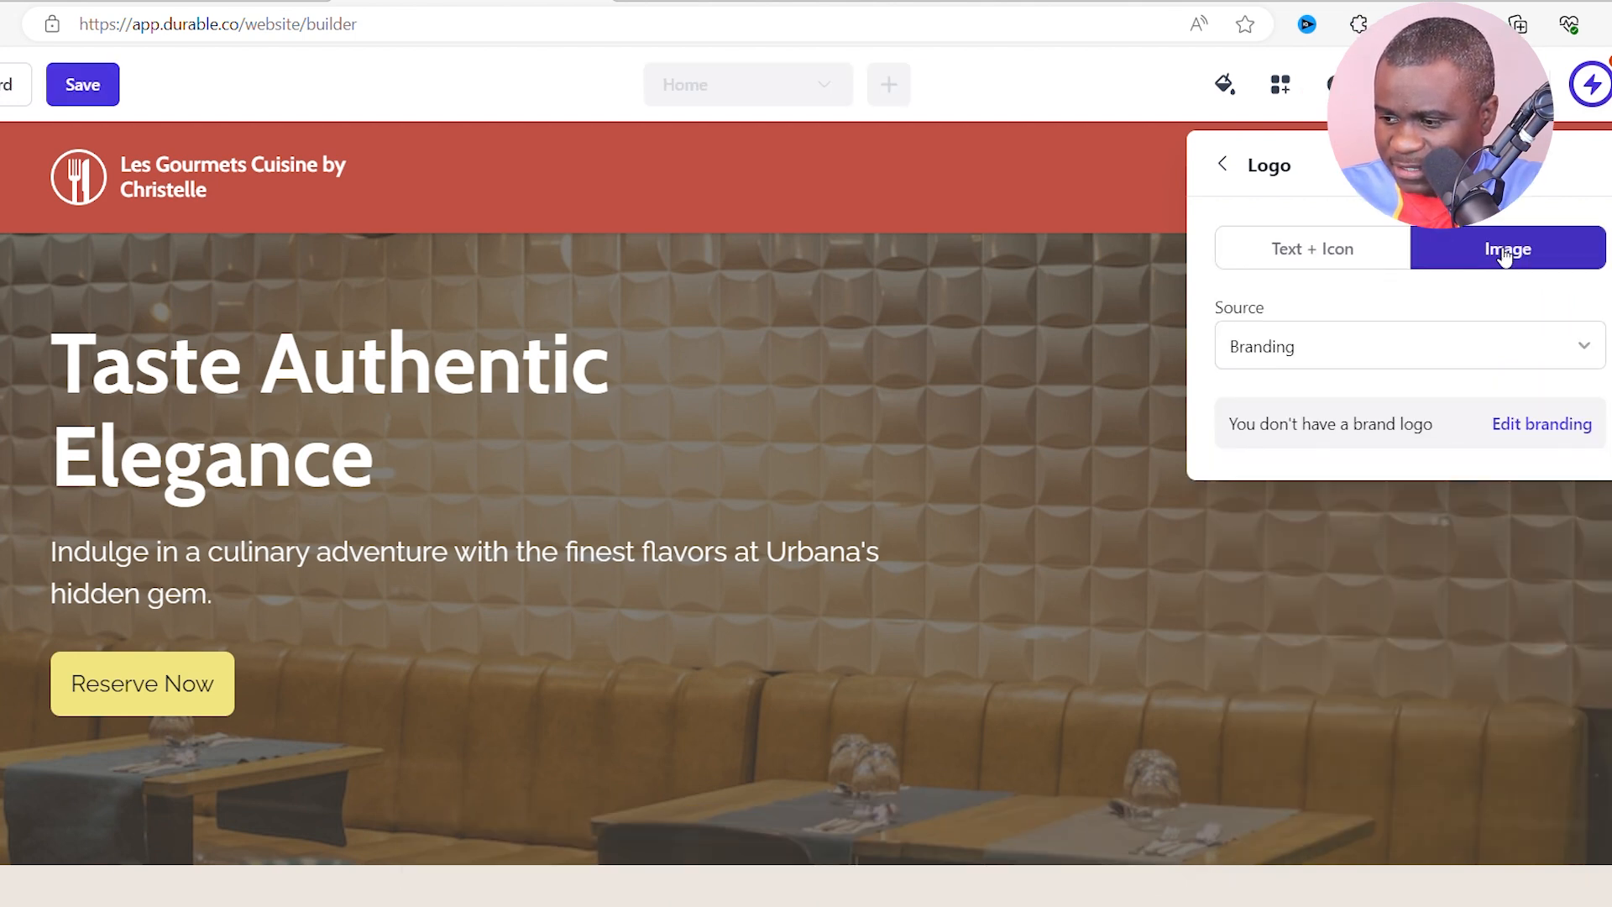
pyautogui.click(1527, 424)
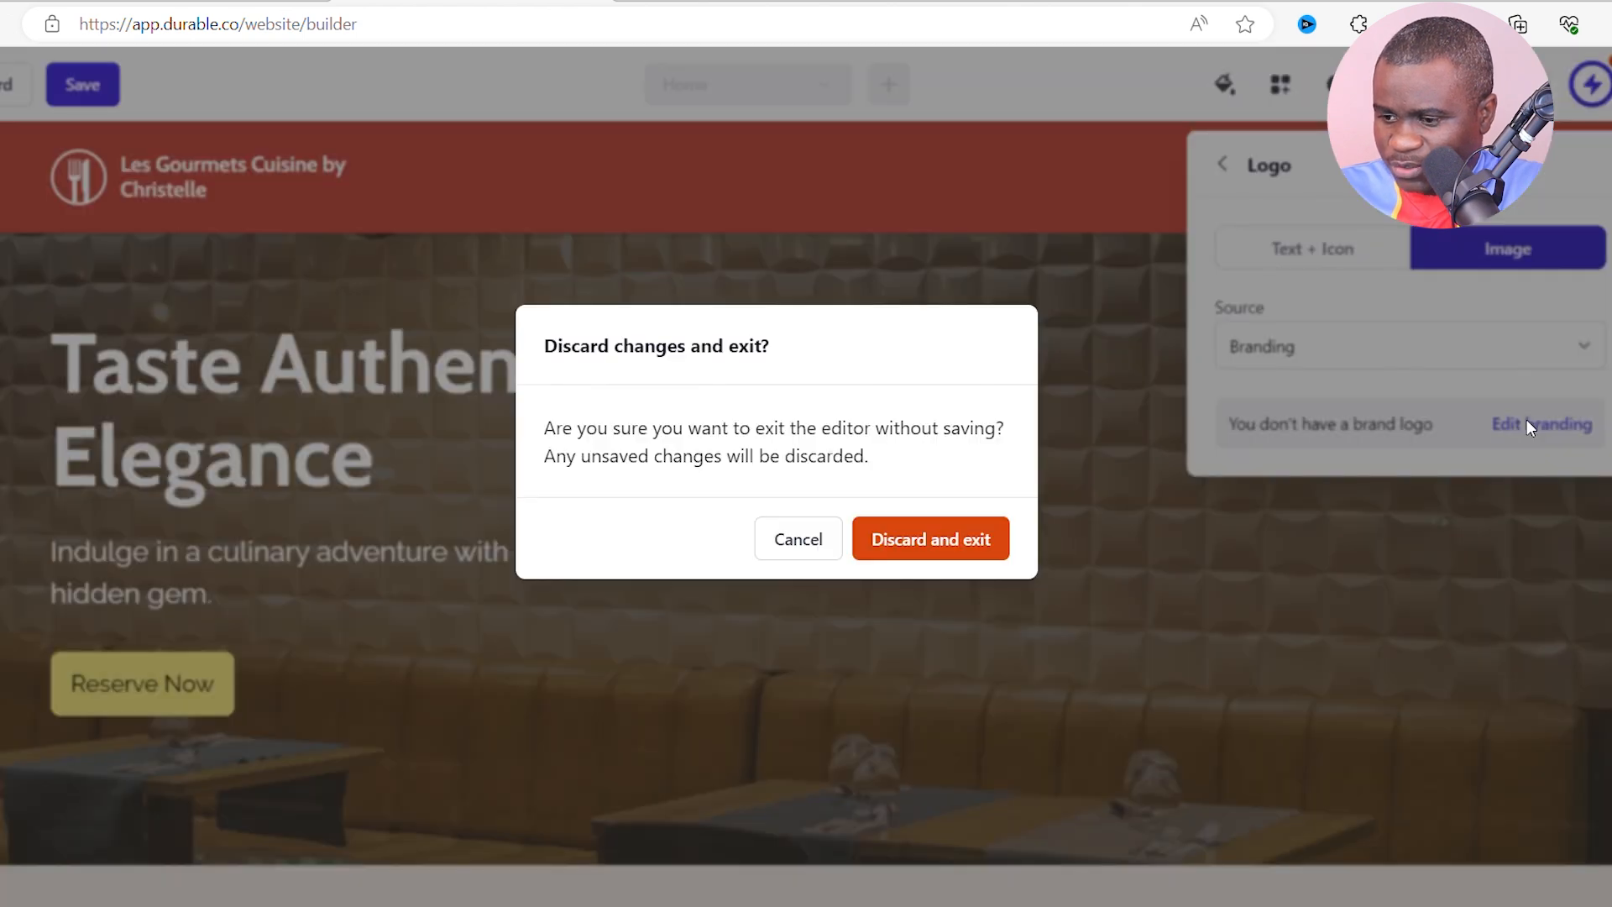
pyautogui.click(921, 546)
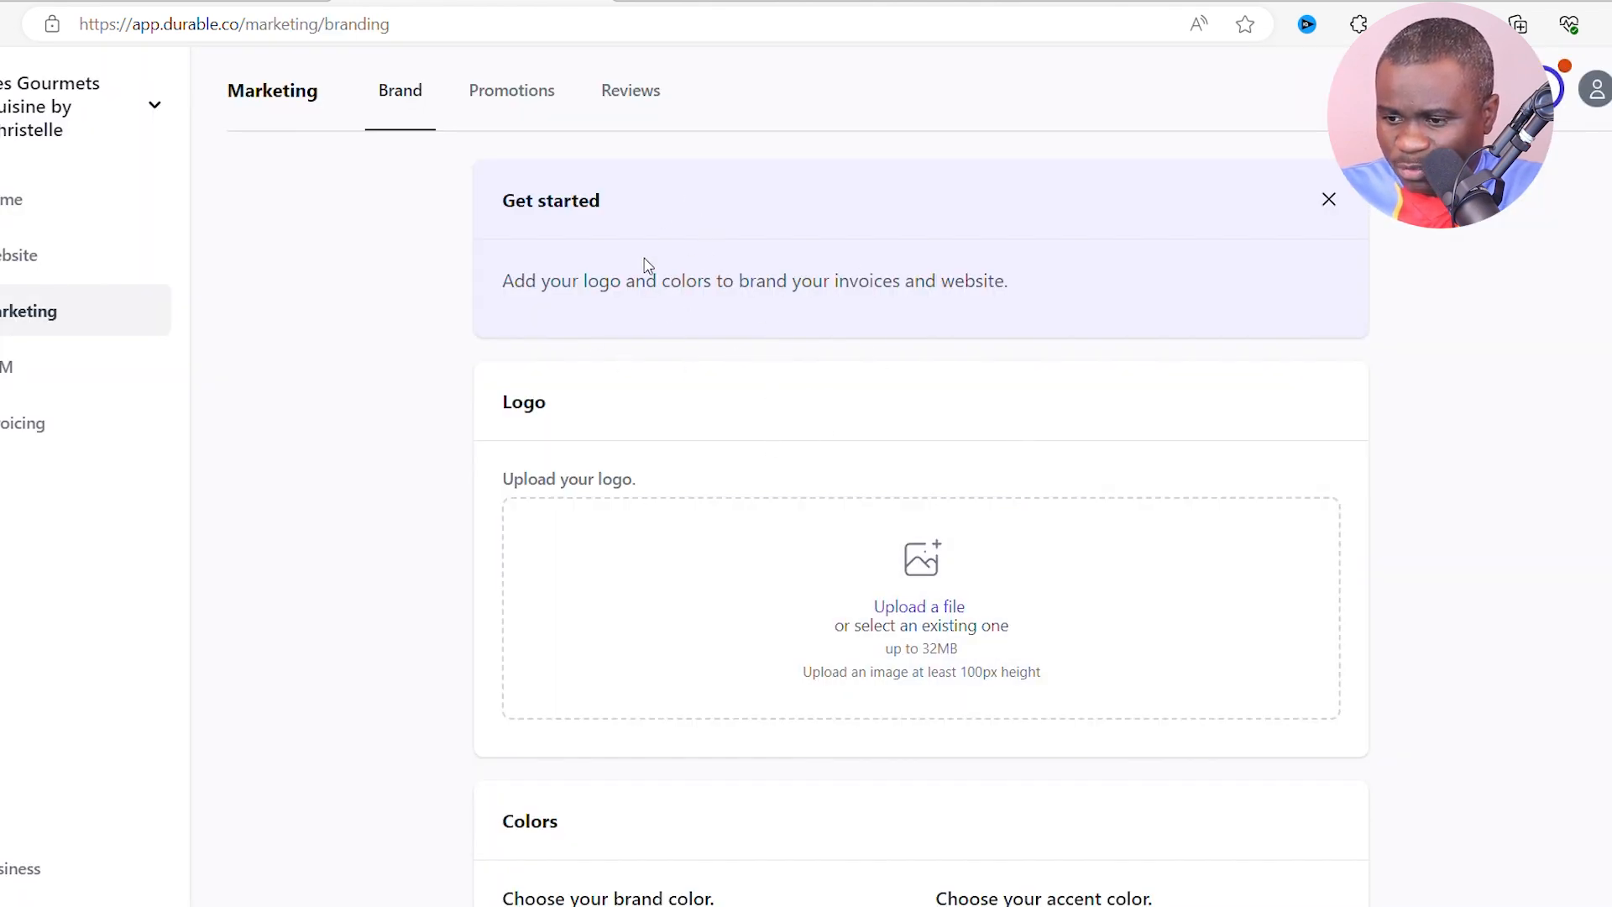
pyautogui.scroll(-2, 827, 491)
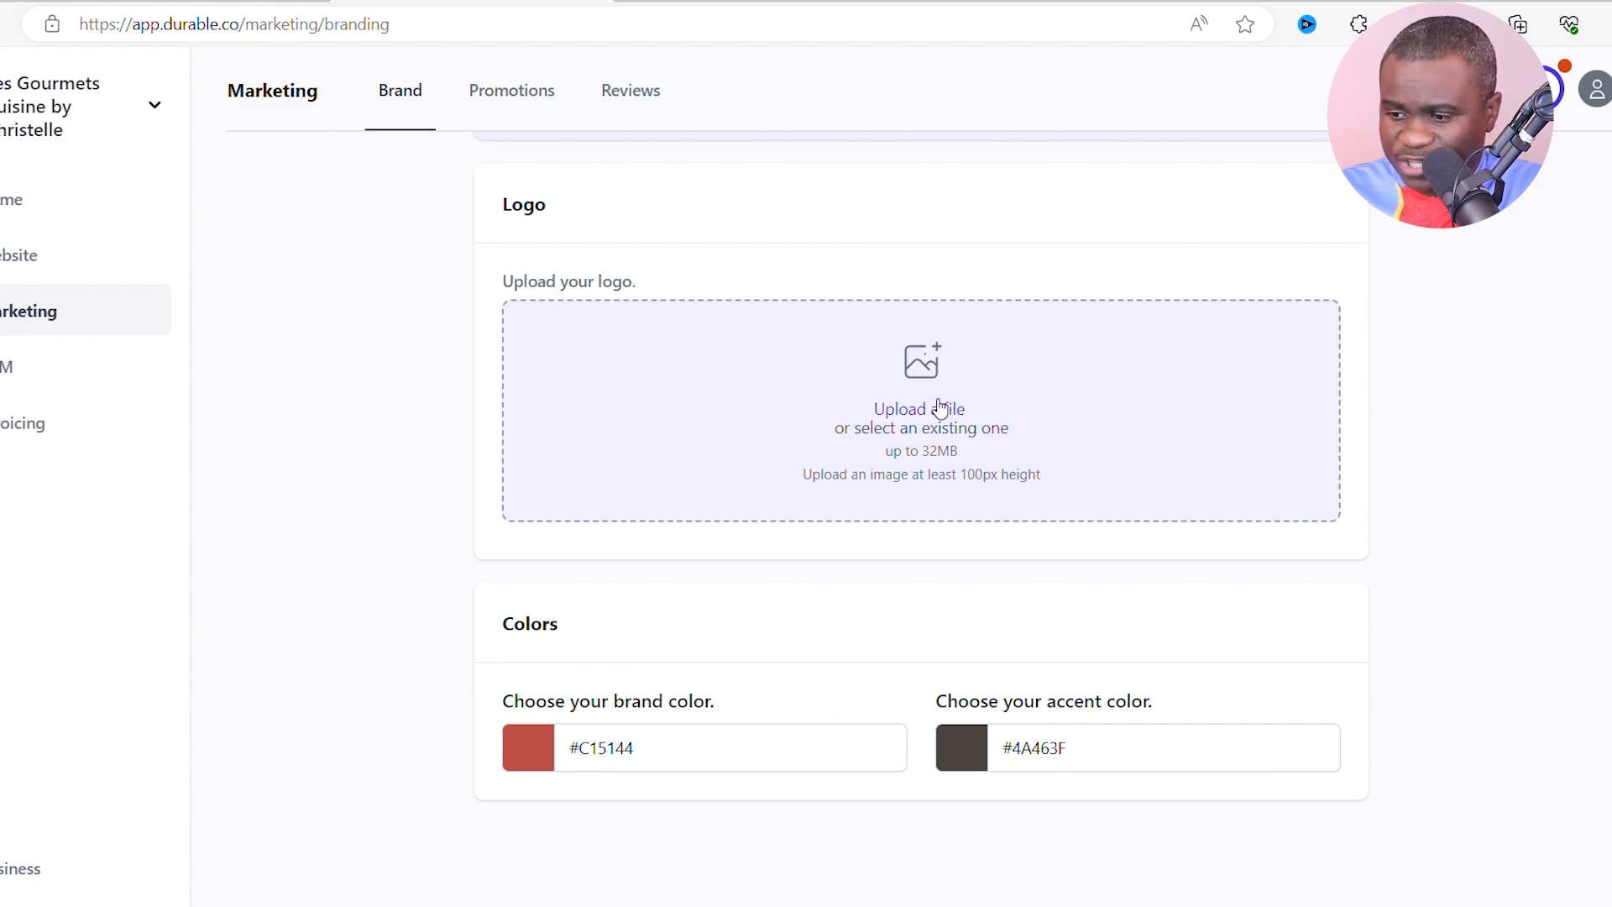
# - Upload the Gourmets Cuisine logo file as the brand logo and save the branding
pyautogui.click(940, 413)
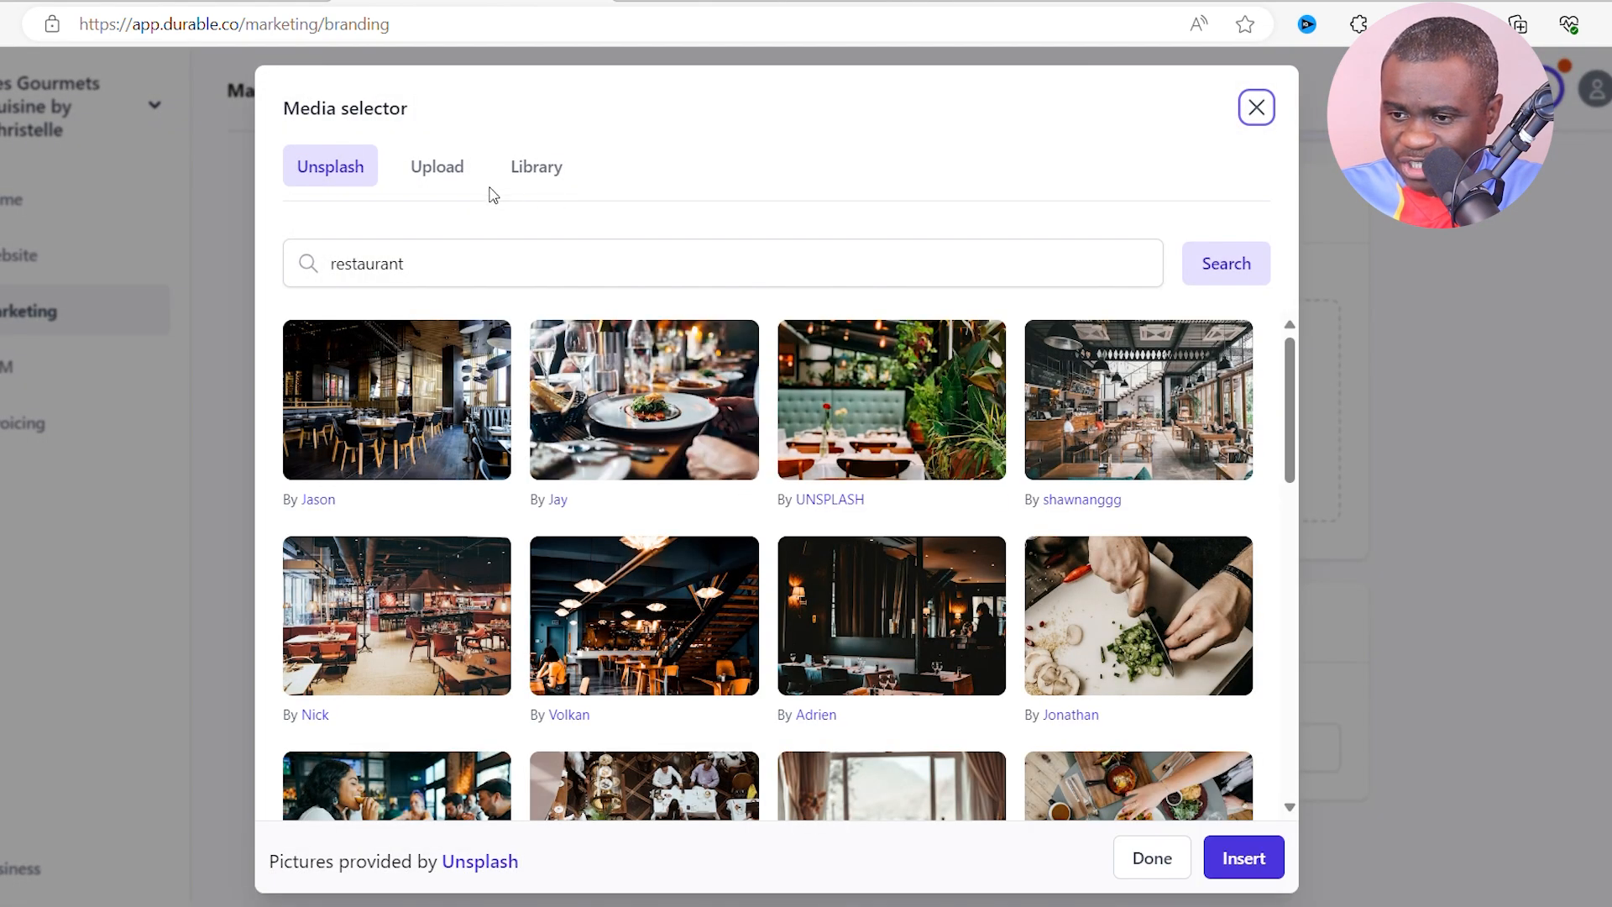
pyautogui.click(446, 168)
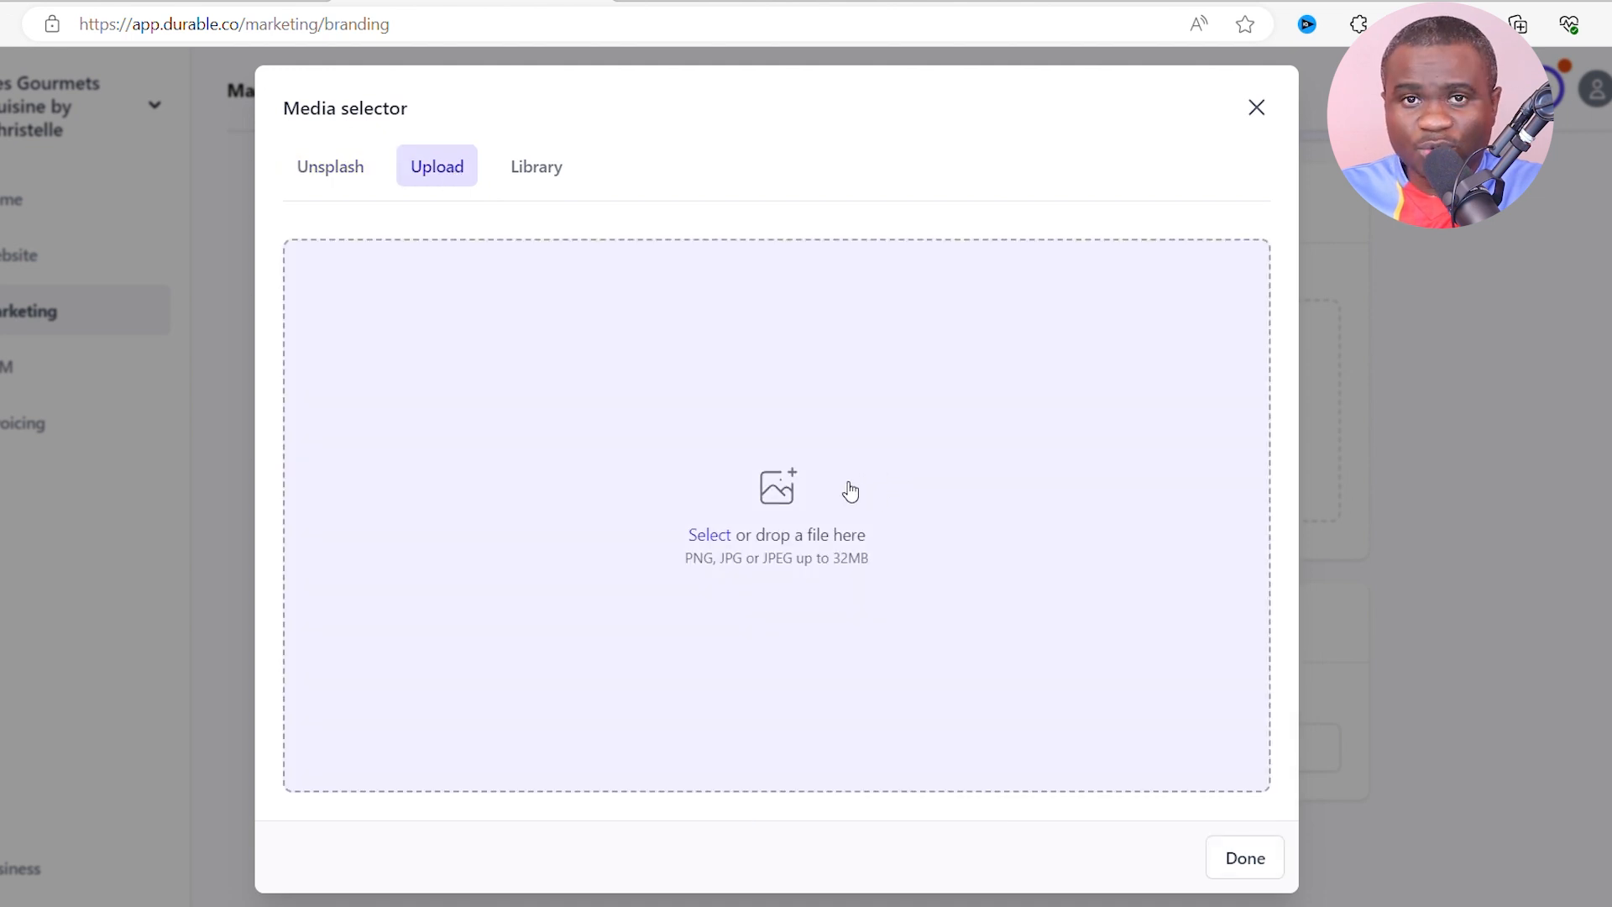
pyautogui.click(787, 491)
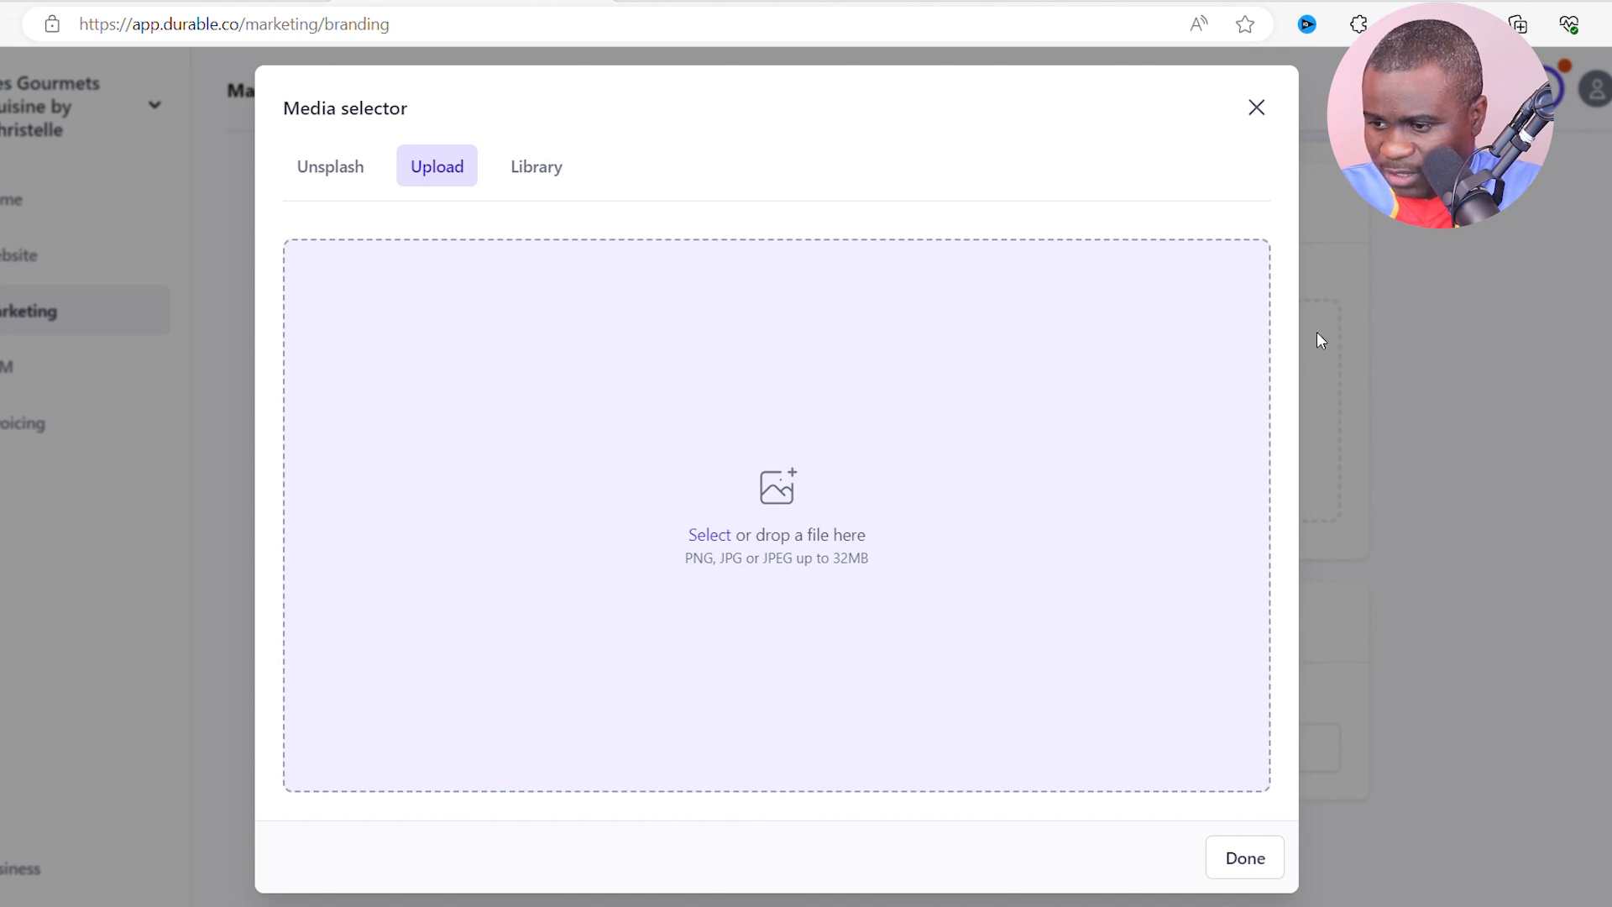
pyautogui.click(1332, 840)
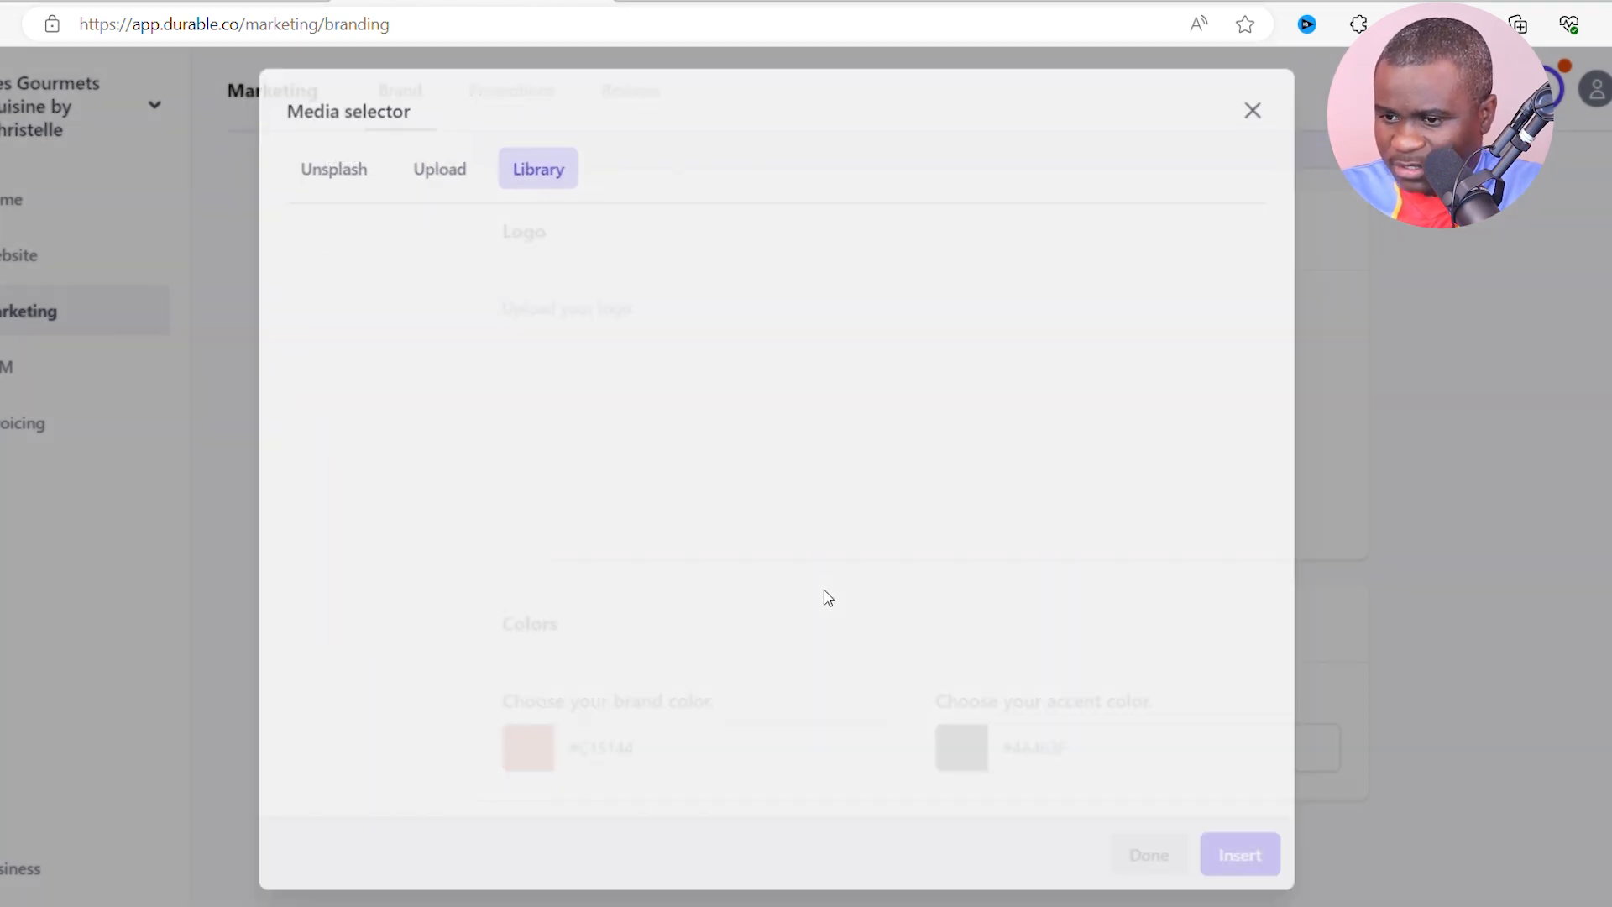
pyautogui.moveTo(625, 412)
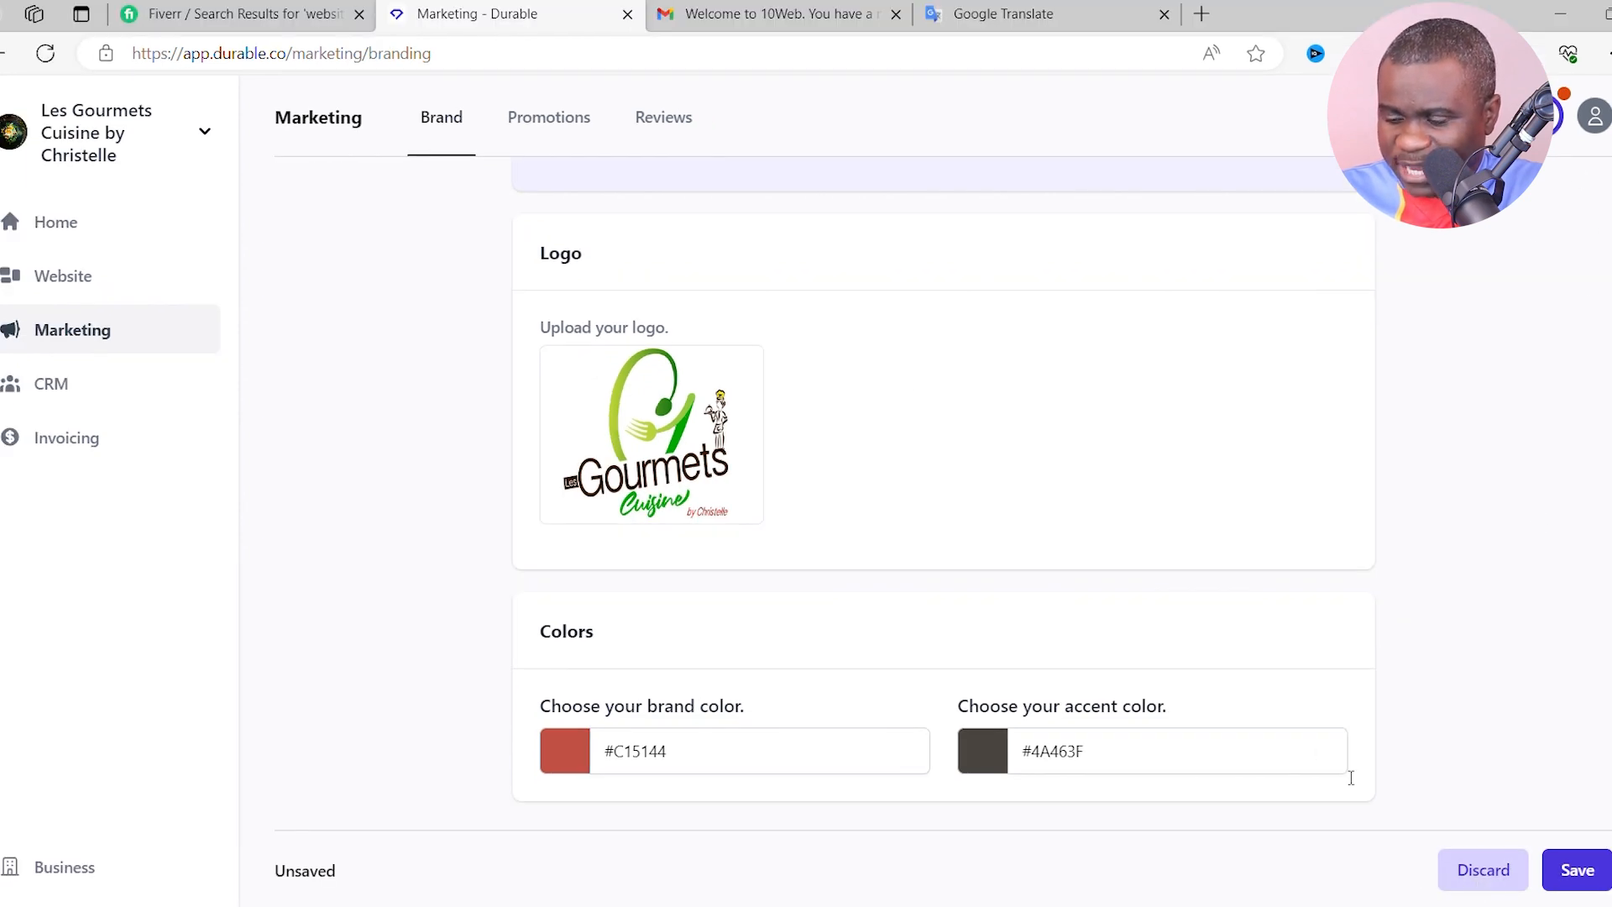
pyautogui.moveTo(681, 412)
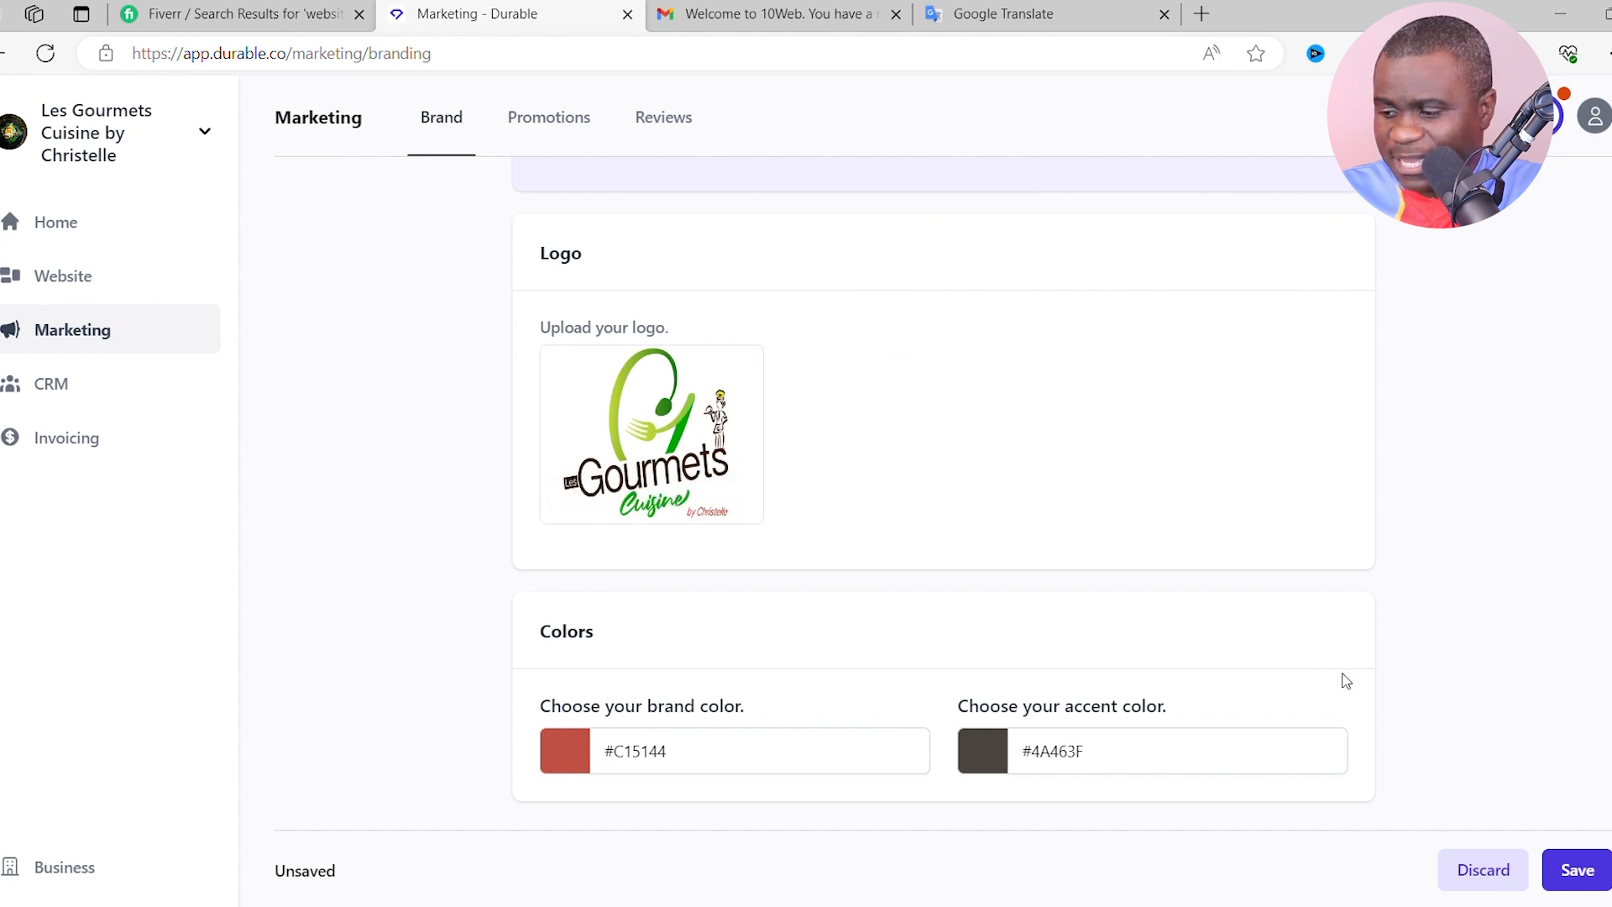
pyautogui.click(1587, 877)
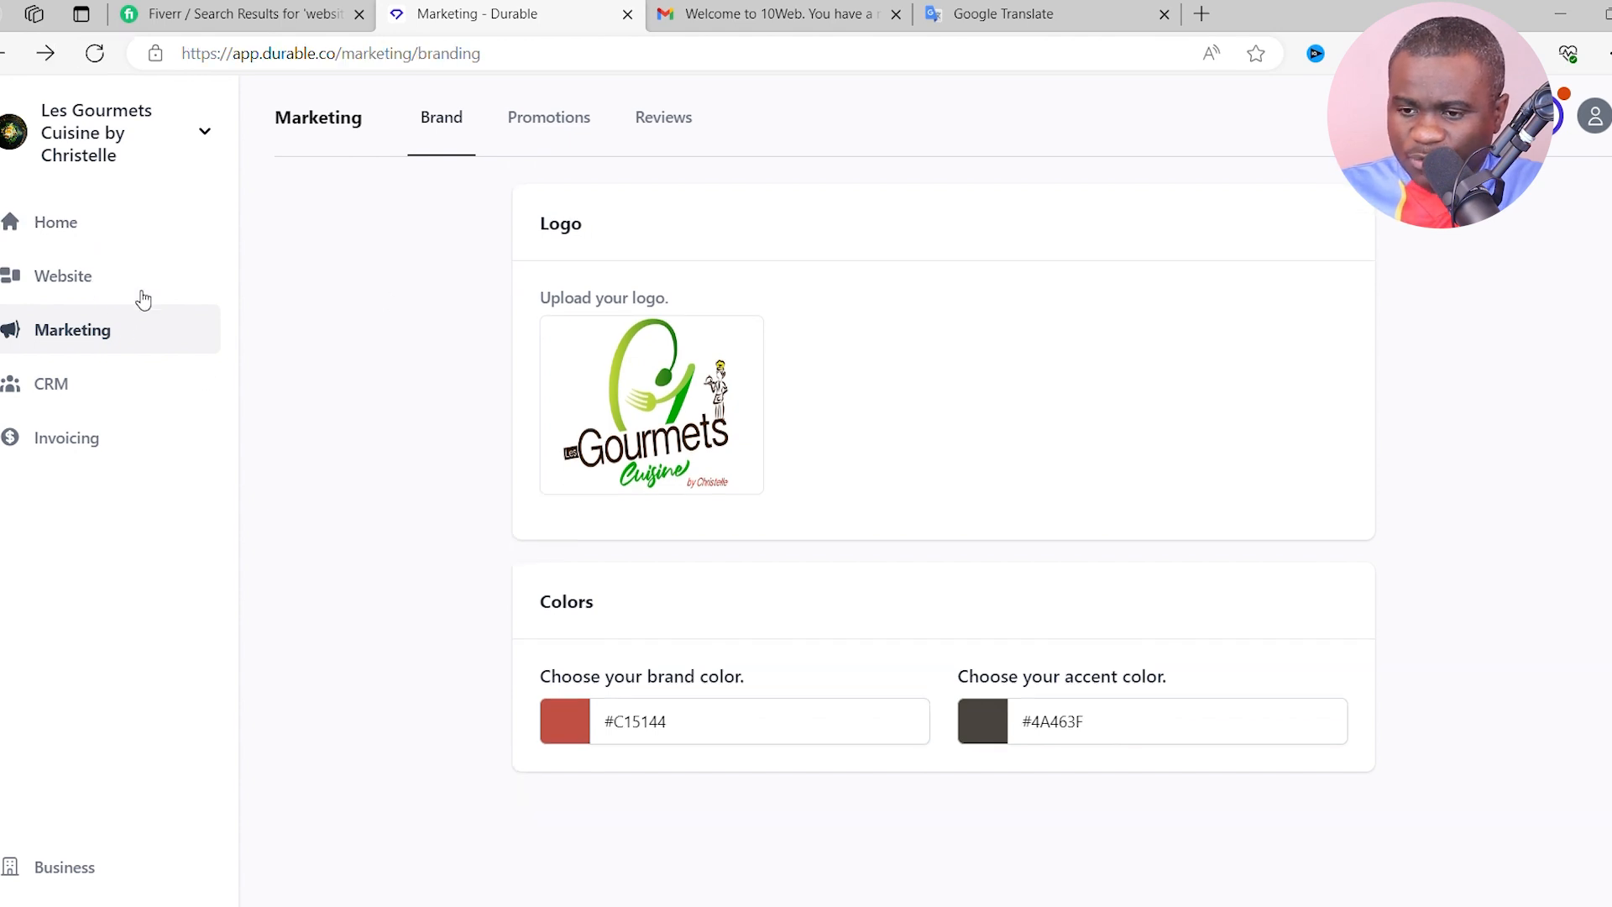
# - Return to the Website overview and reopen the restaurant site in the editor
pyautogui.click(79, 278)
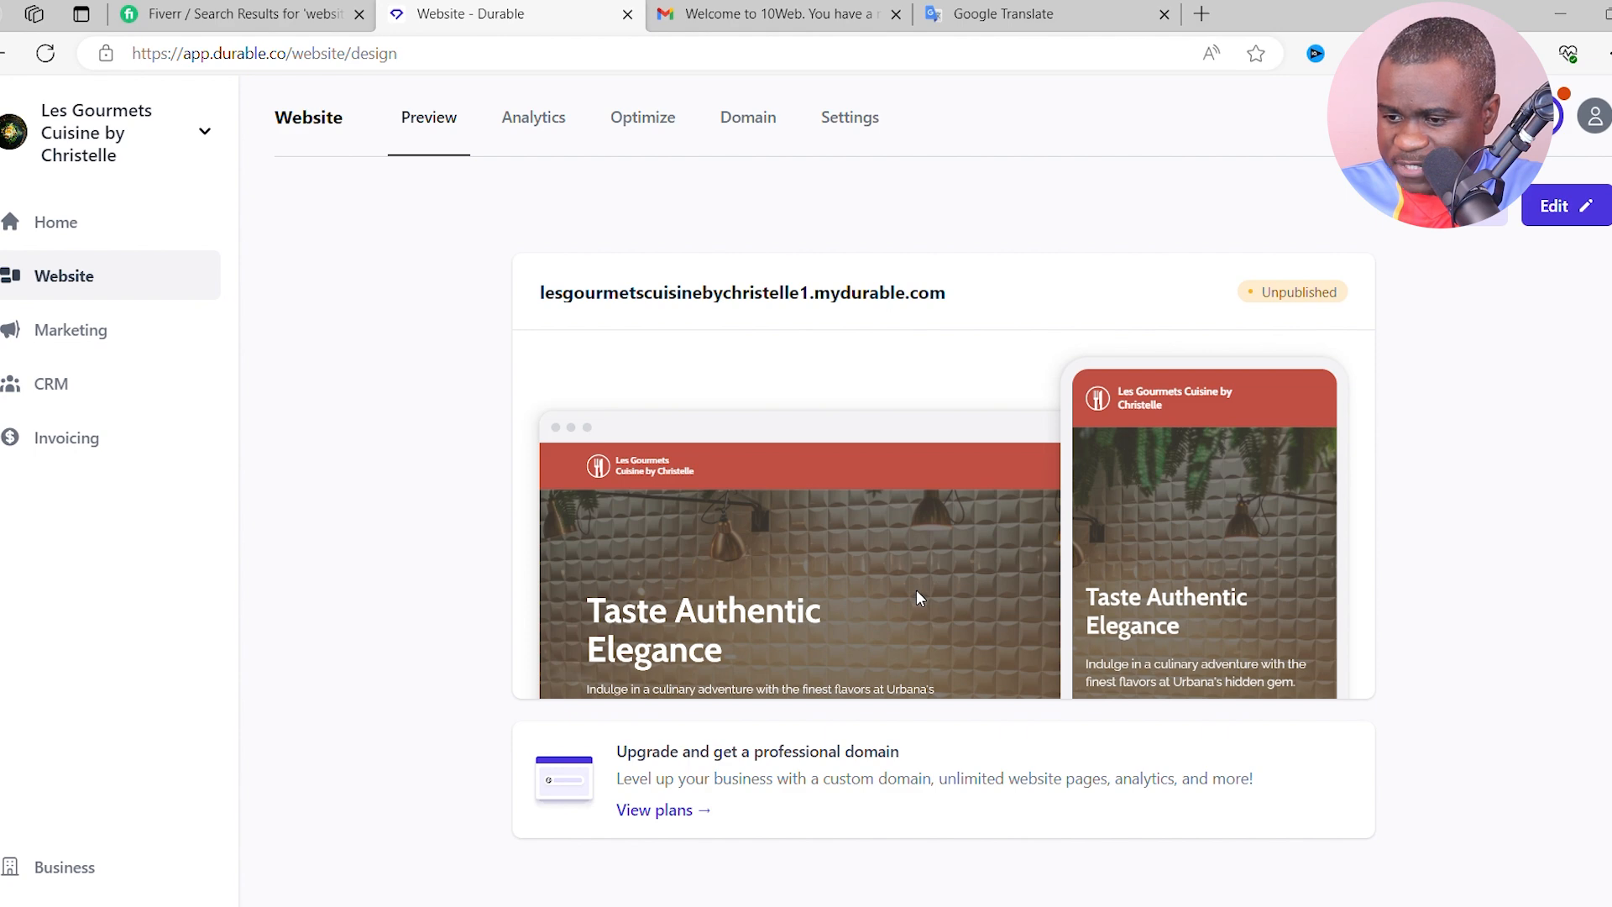
pyautogui.click(1552, 206)
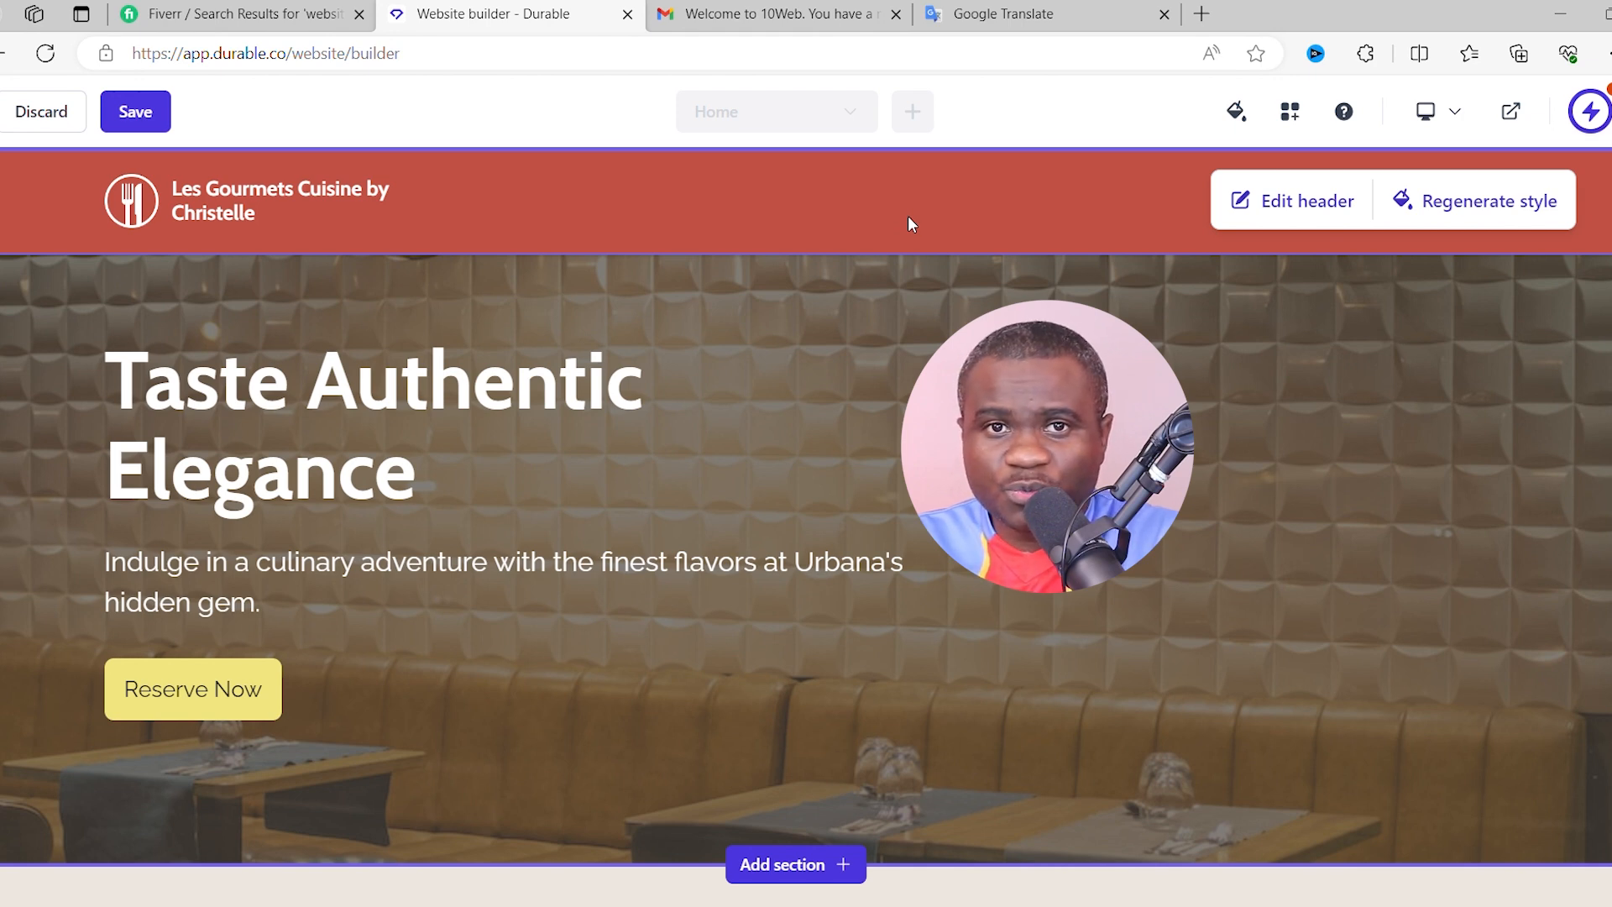
# - Set the header logo to the Gourmets brand image and save the website
pyautogui.click(1297, 210)
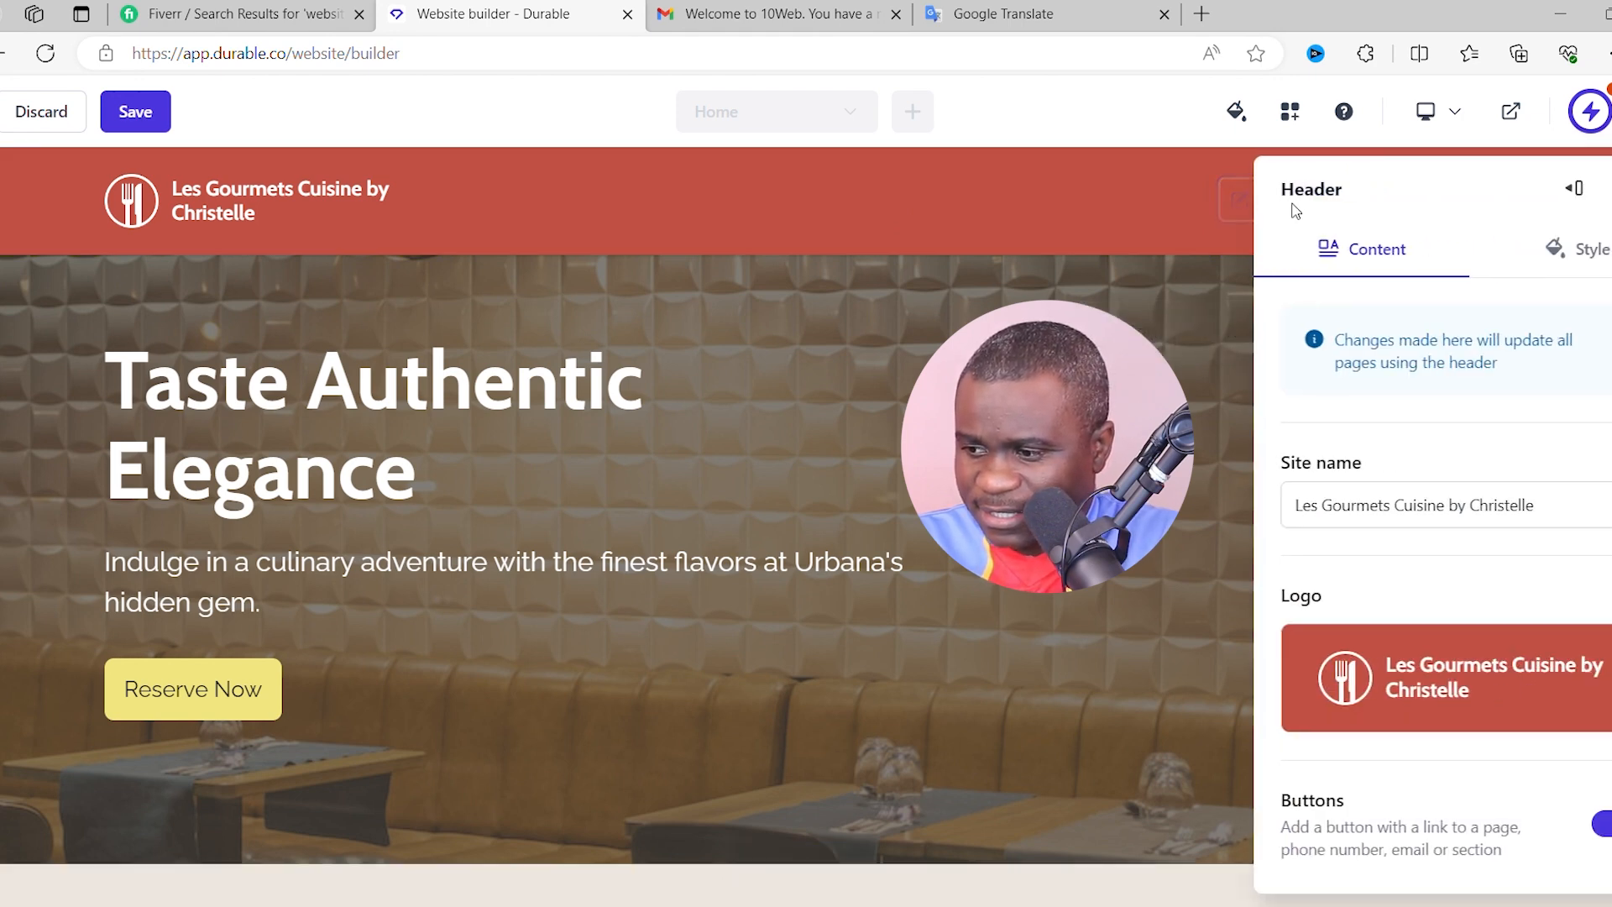
pyautogui.click(1395, 682)
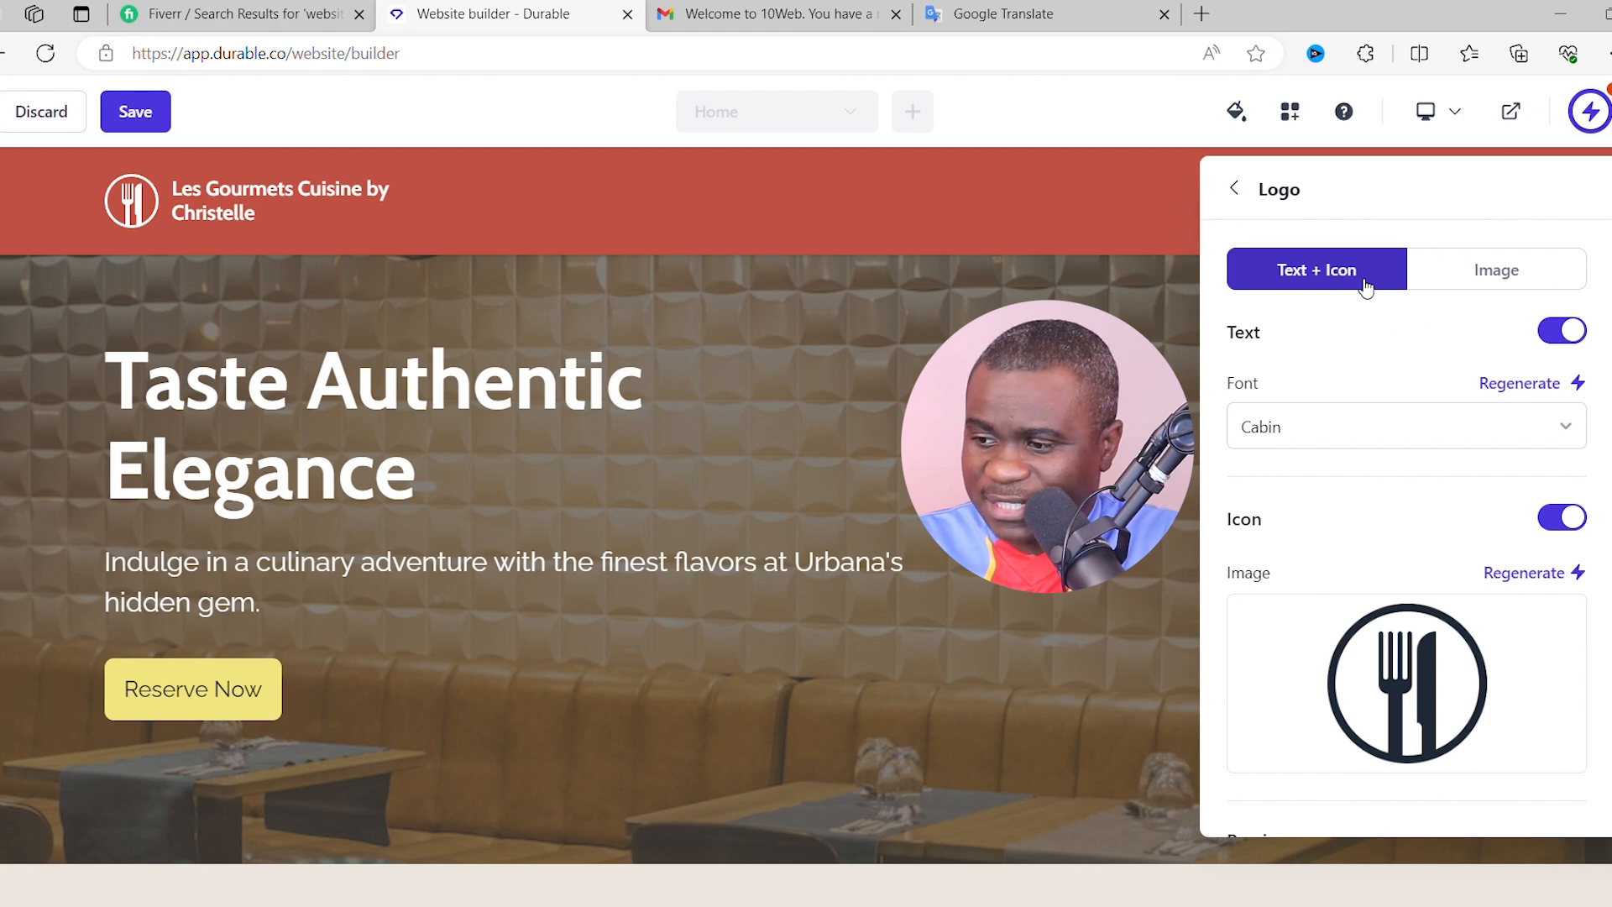
pyautogui.click(1504, 281)
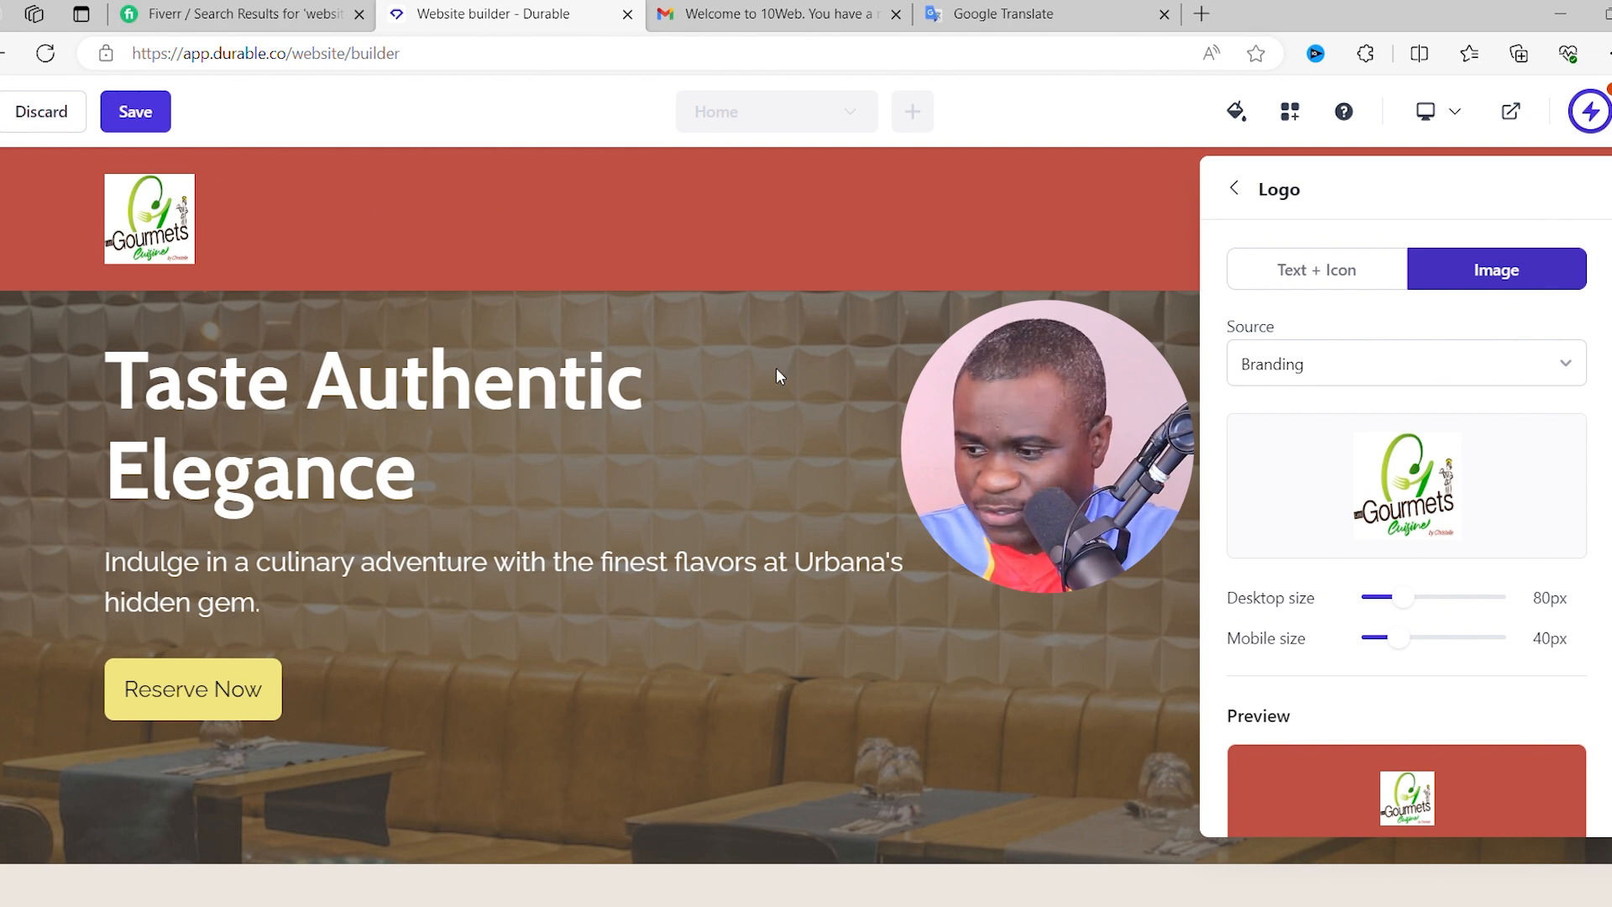
pyautogui.scroll(-1, 1343, 533)
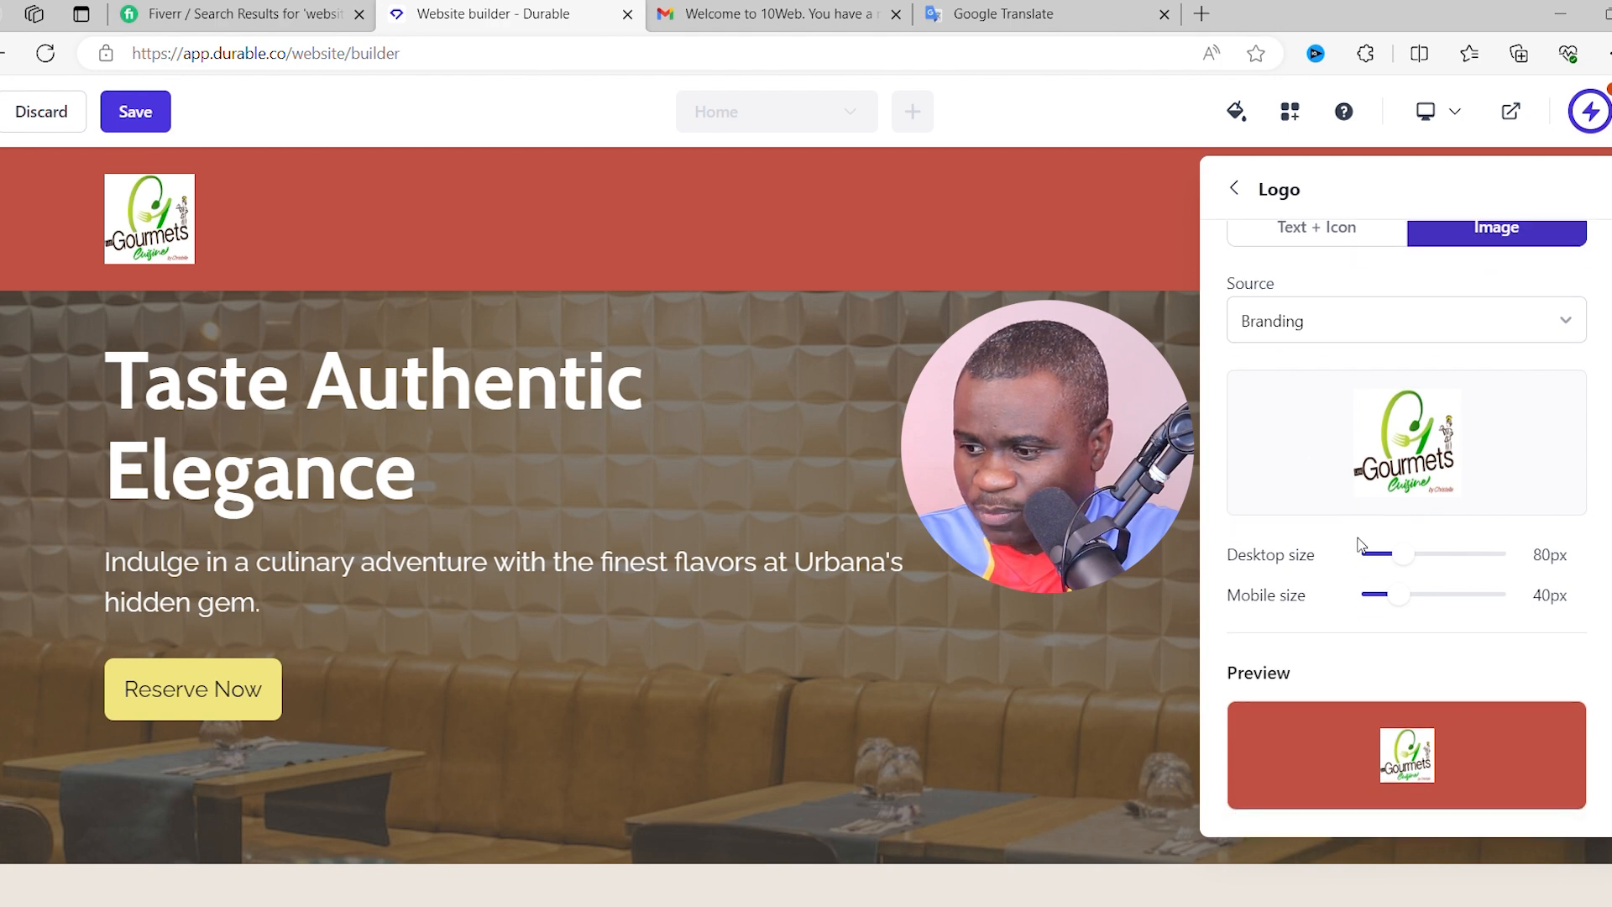
pyautogui.scroll(1, 1393, 621)
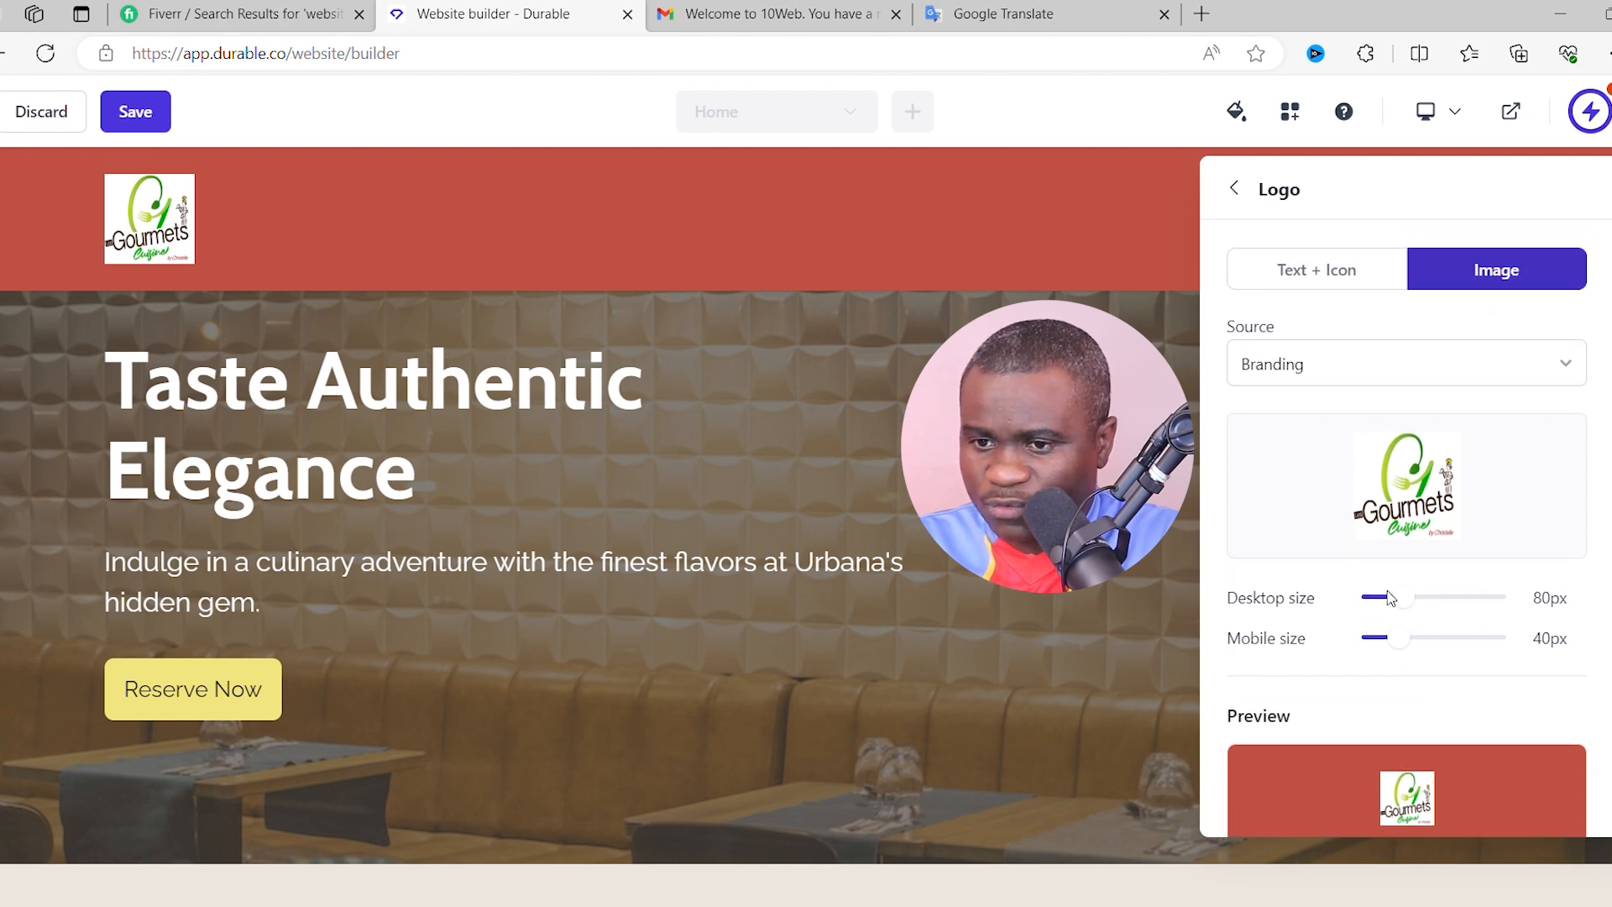
pyautogui.click(136, 111)
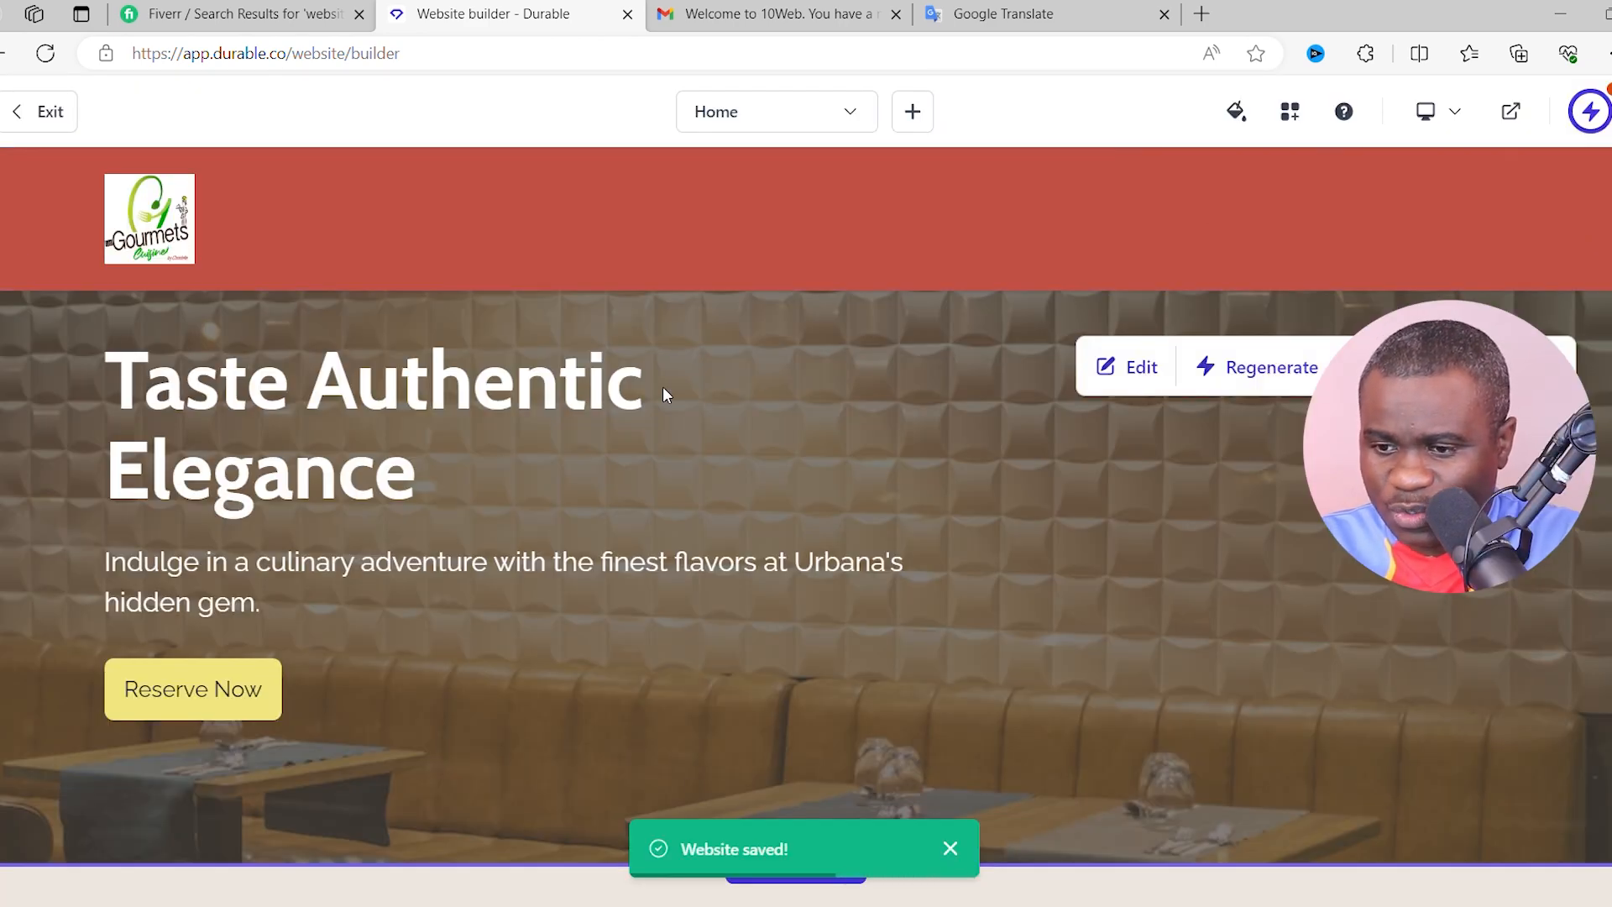
pyautogui.scroll(-1, 663, 393)
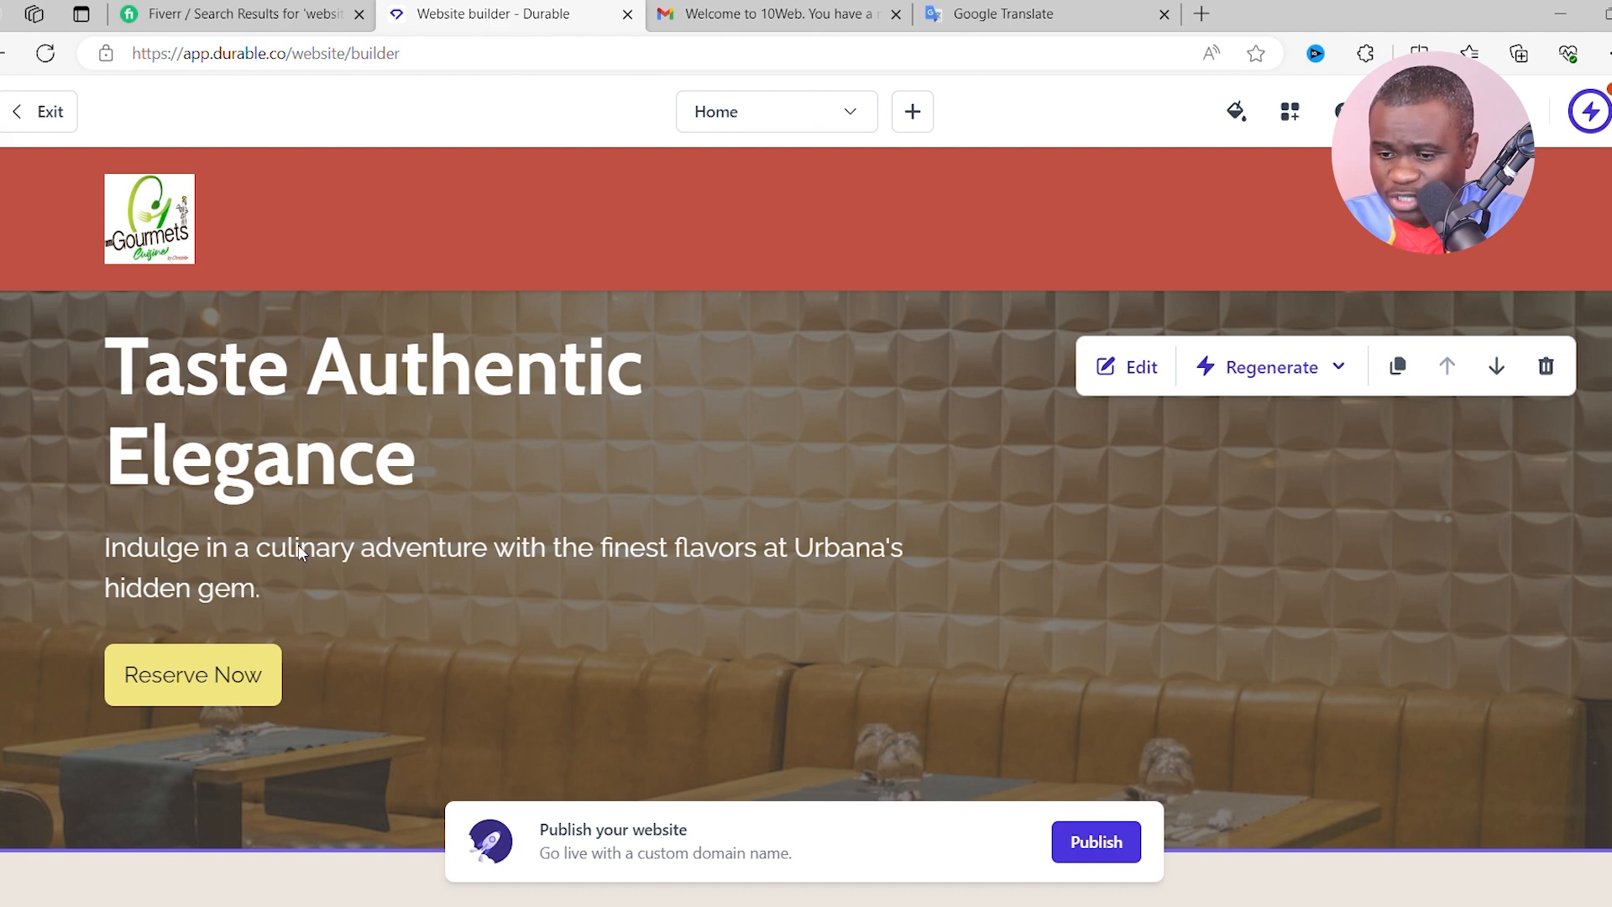
# - Add 'Congolese/African' to the hero subtext so it describes a Congolese/African culinary adventure
pyautogui.click(1123, 382)
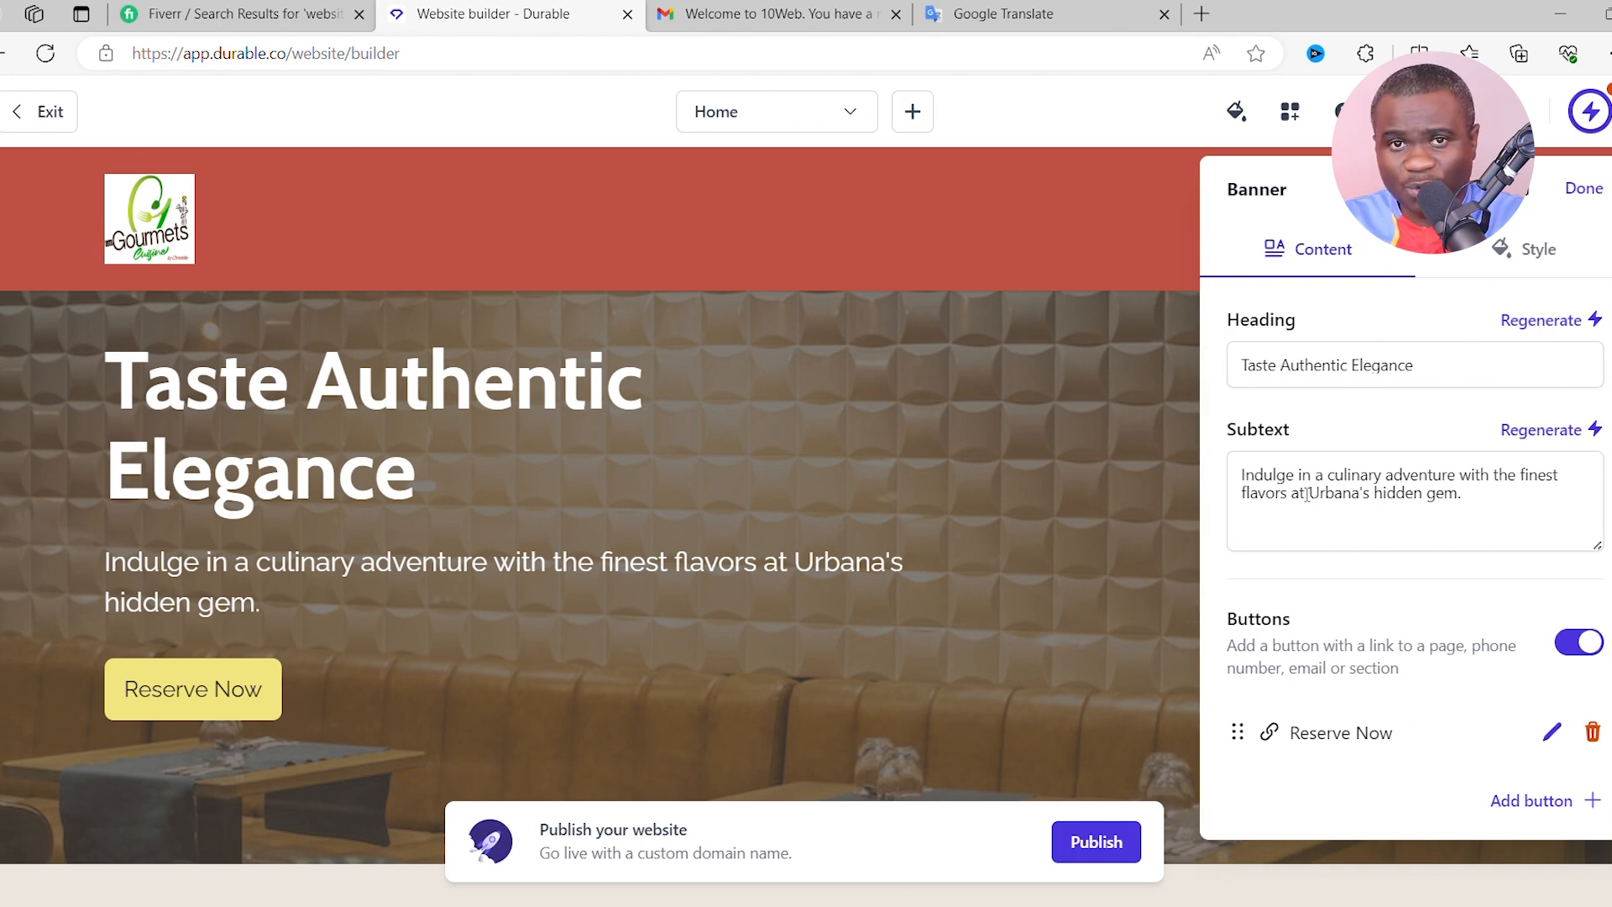
pyautogui.click(1309, 492)
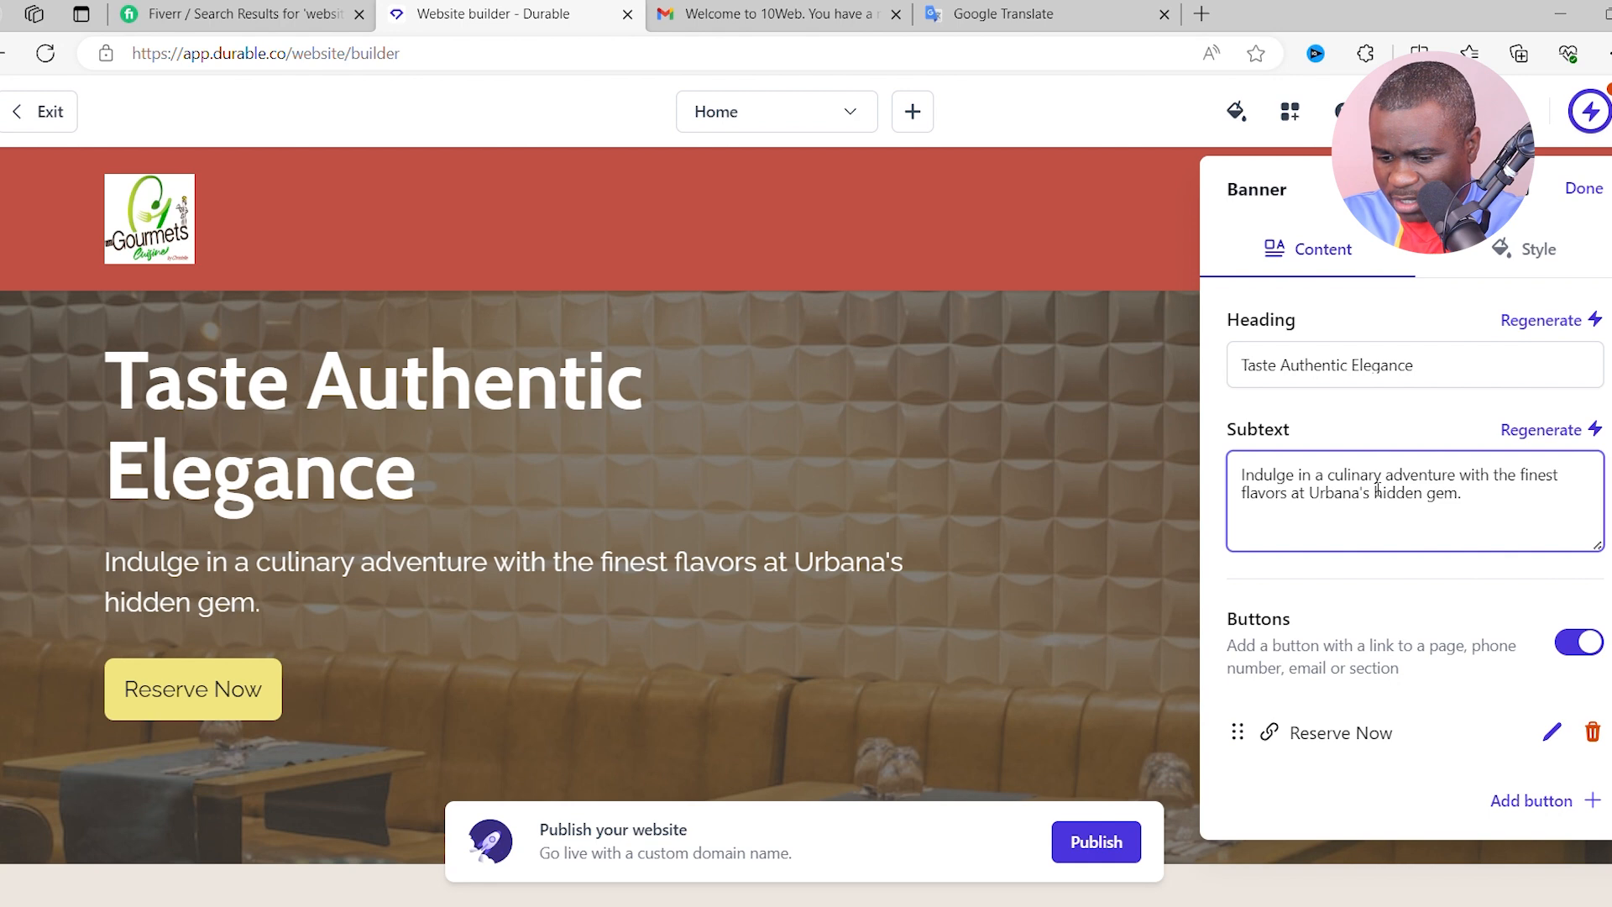
pyautogui.write('C')
pyautogui.hotkey('ctrl', 'z')
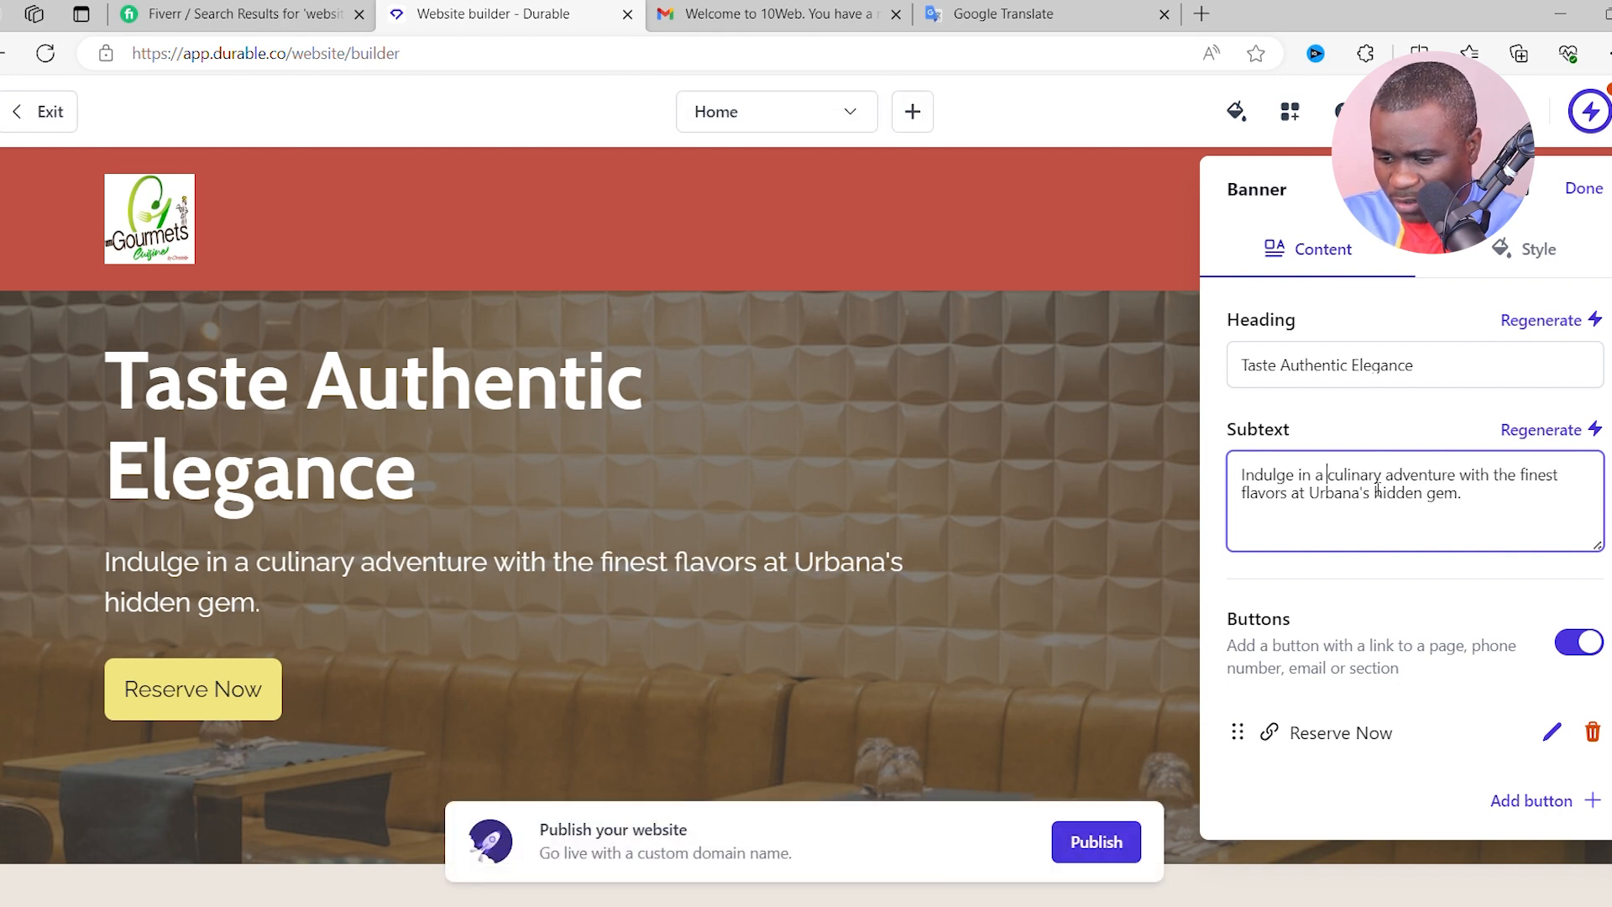
pyautogui.write('Congo')
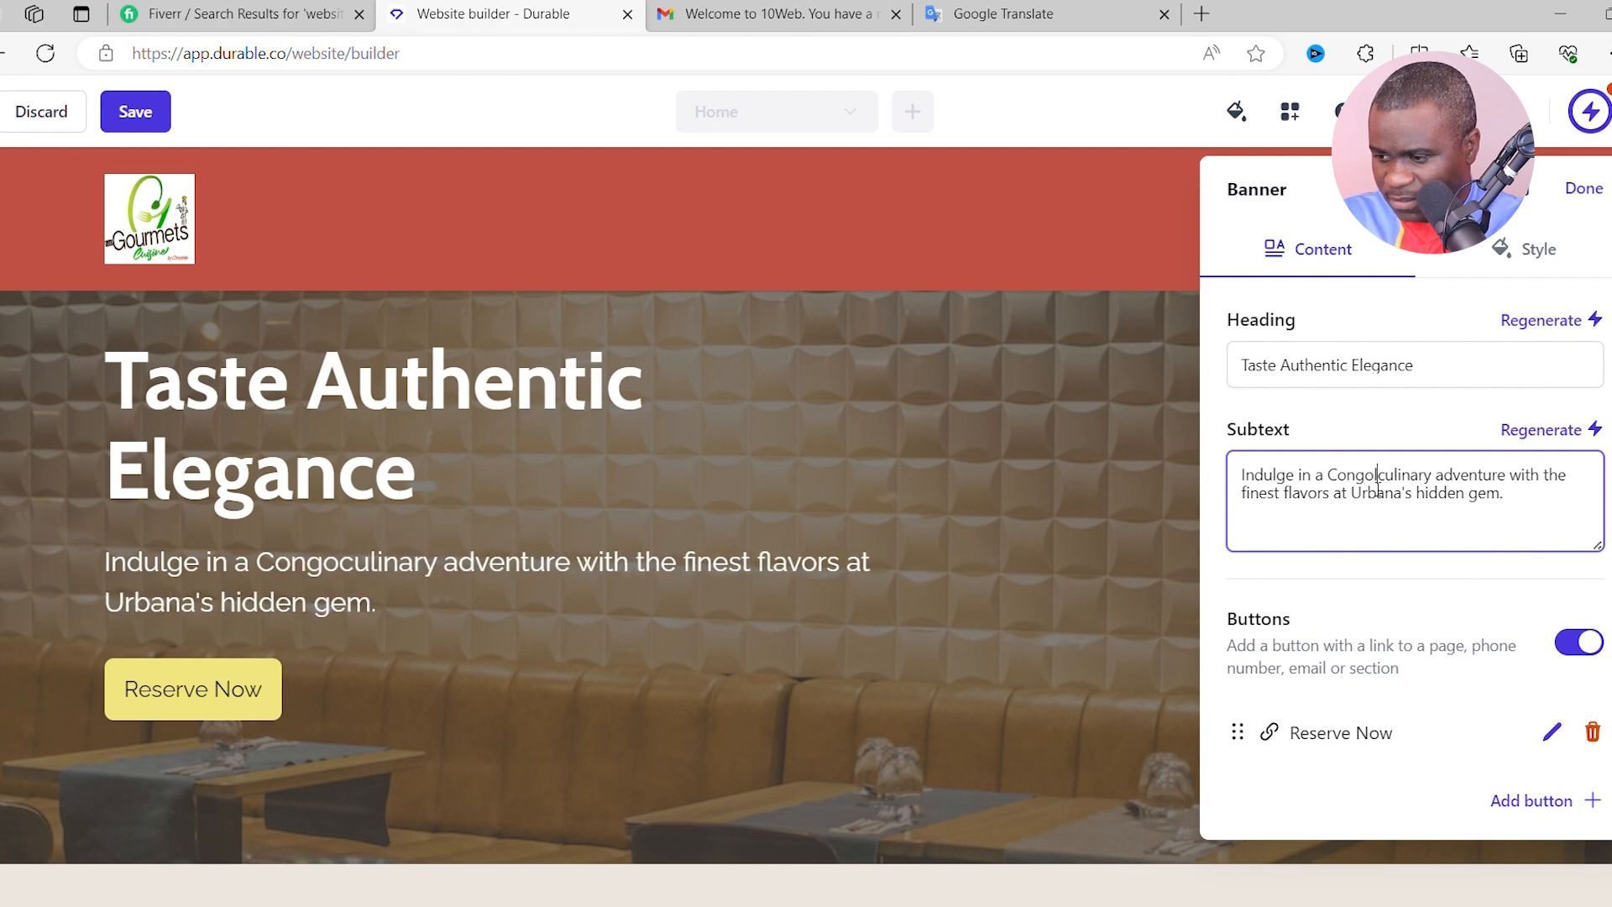
pyautogui.write('lese')
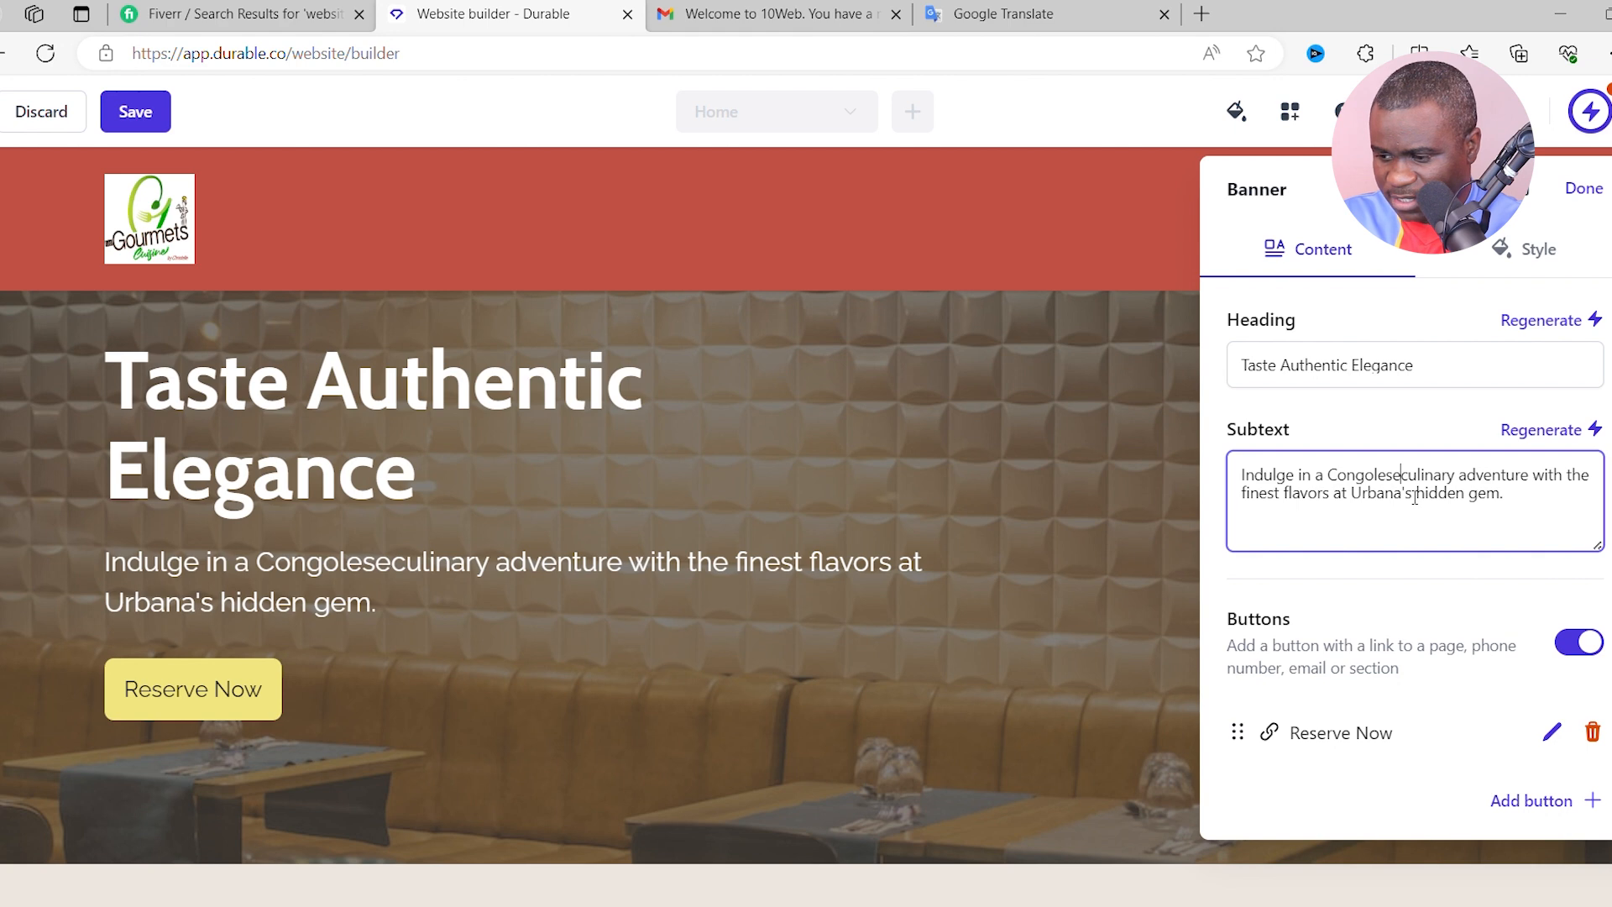
pyautogui.write('/')
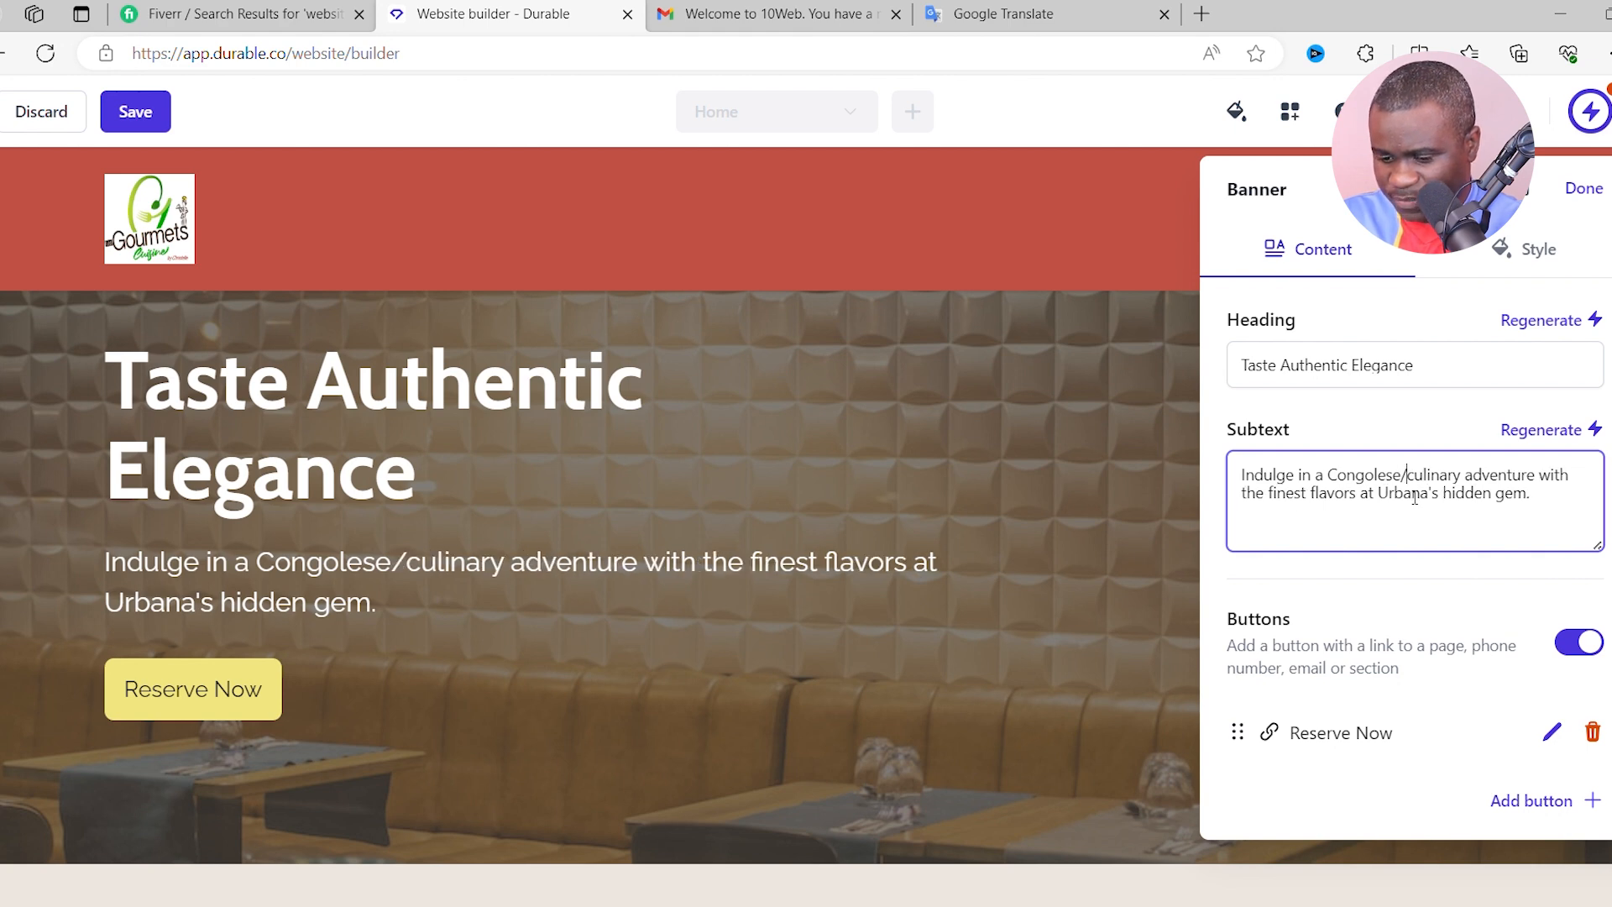
pyautogui.write('African')
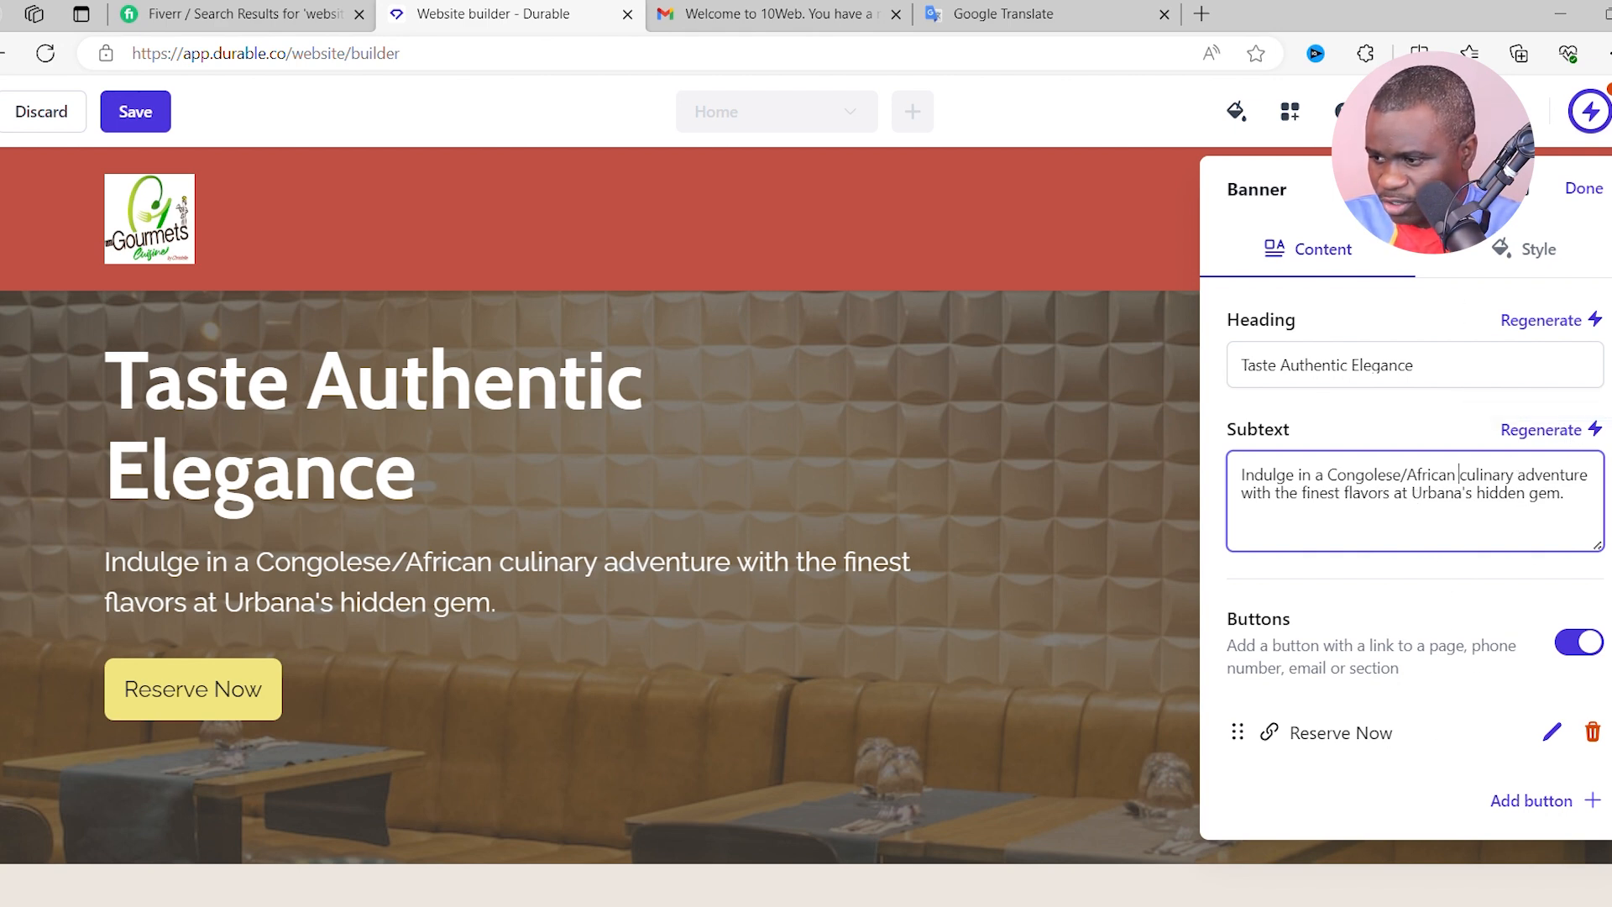
pyautogui.click(1587, 191)
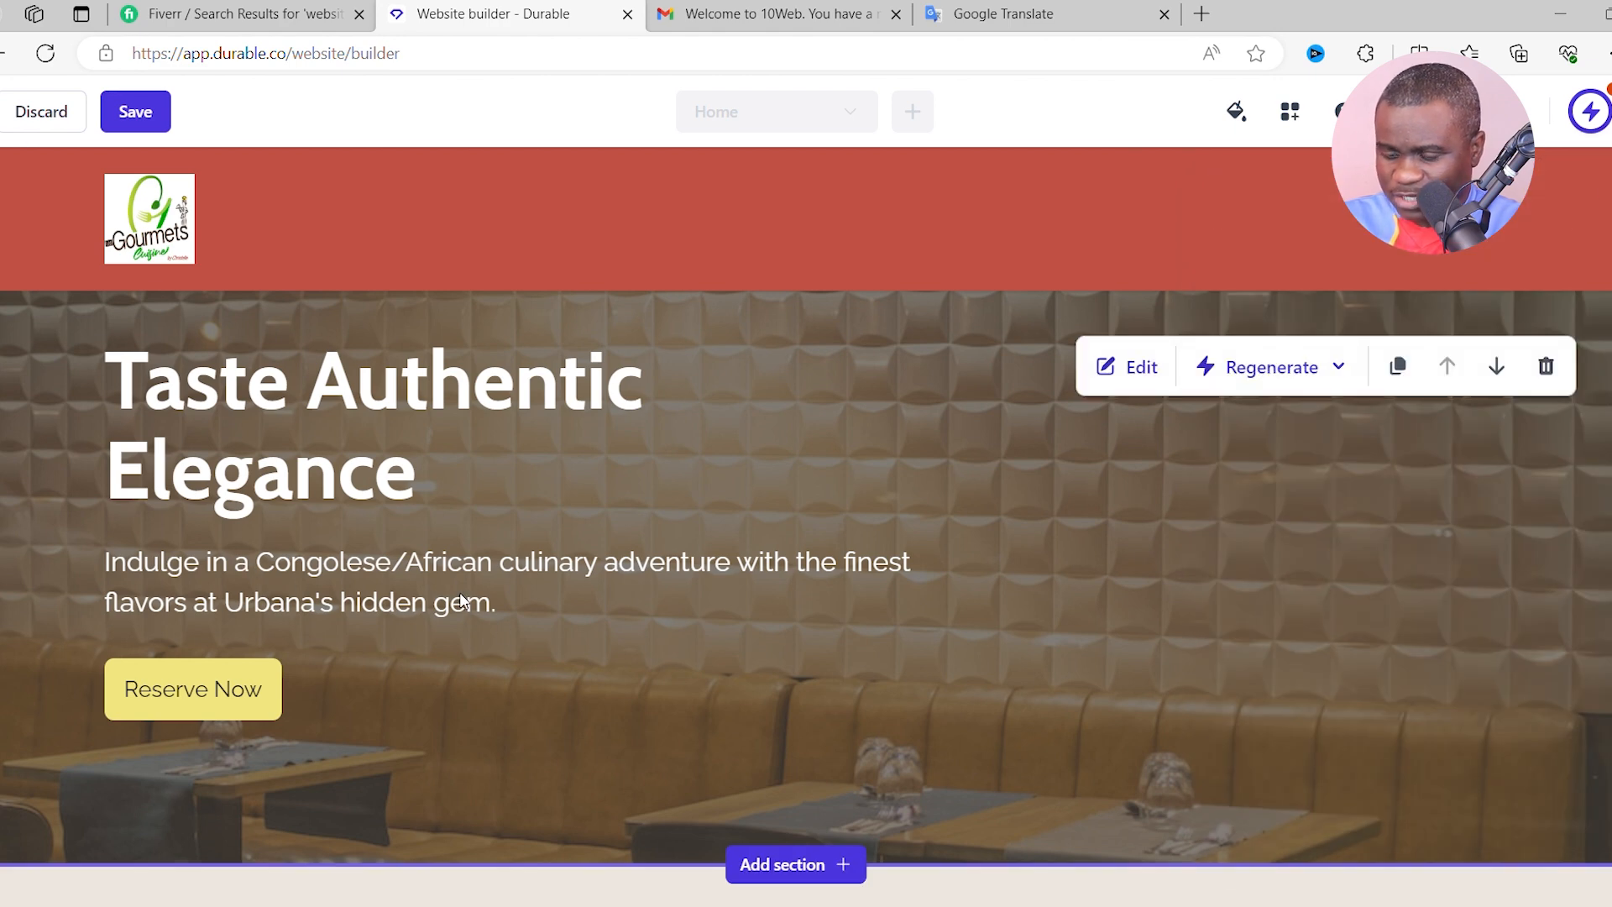
pyautogui.click(1129, 366)
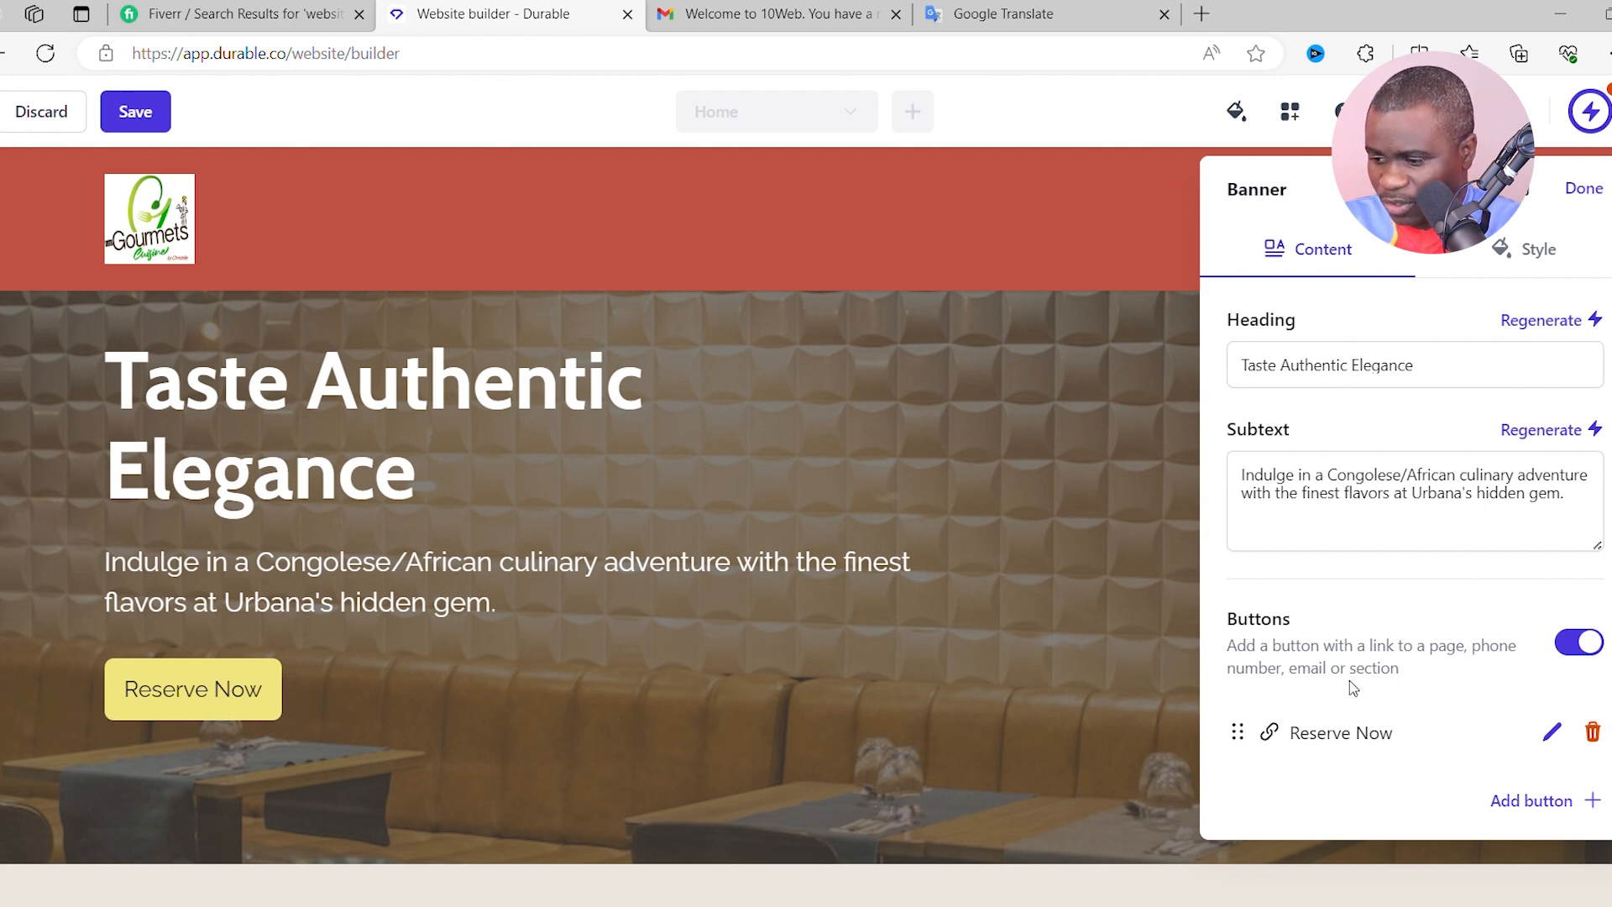
# - Review the Reserve Now button's settings in the hero banner
pyautogui.click(1564, 729)
pyautogui.click(1370, 398)
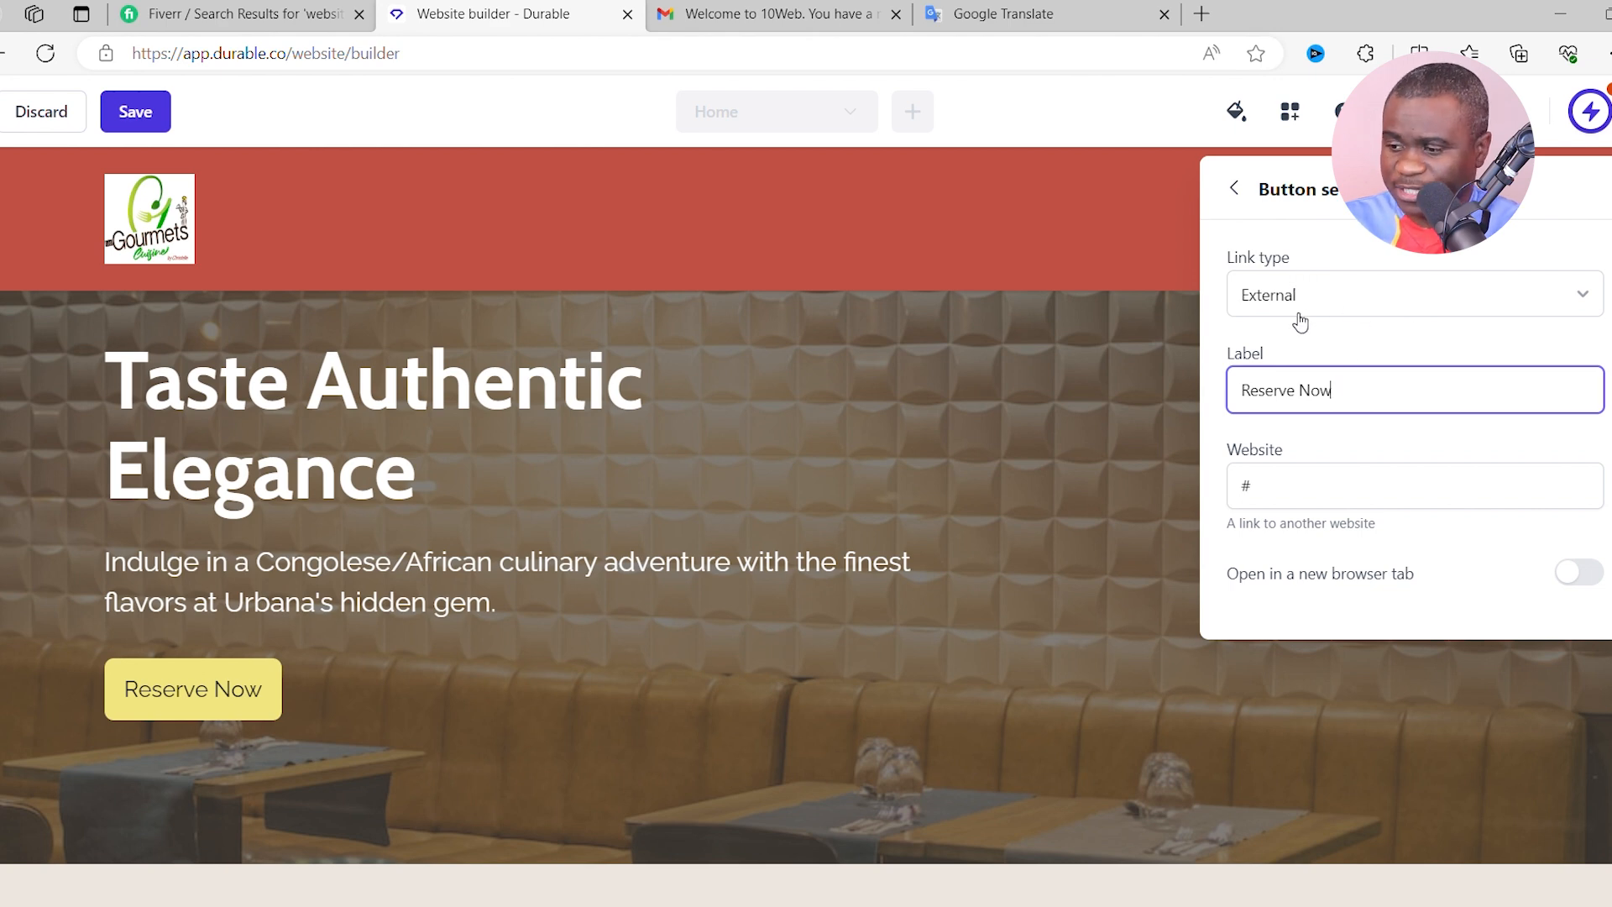
pyautogui.click(1236, 192)
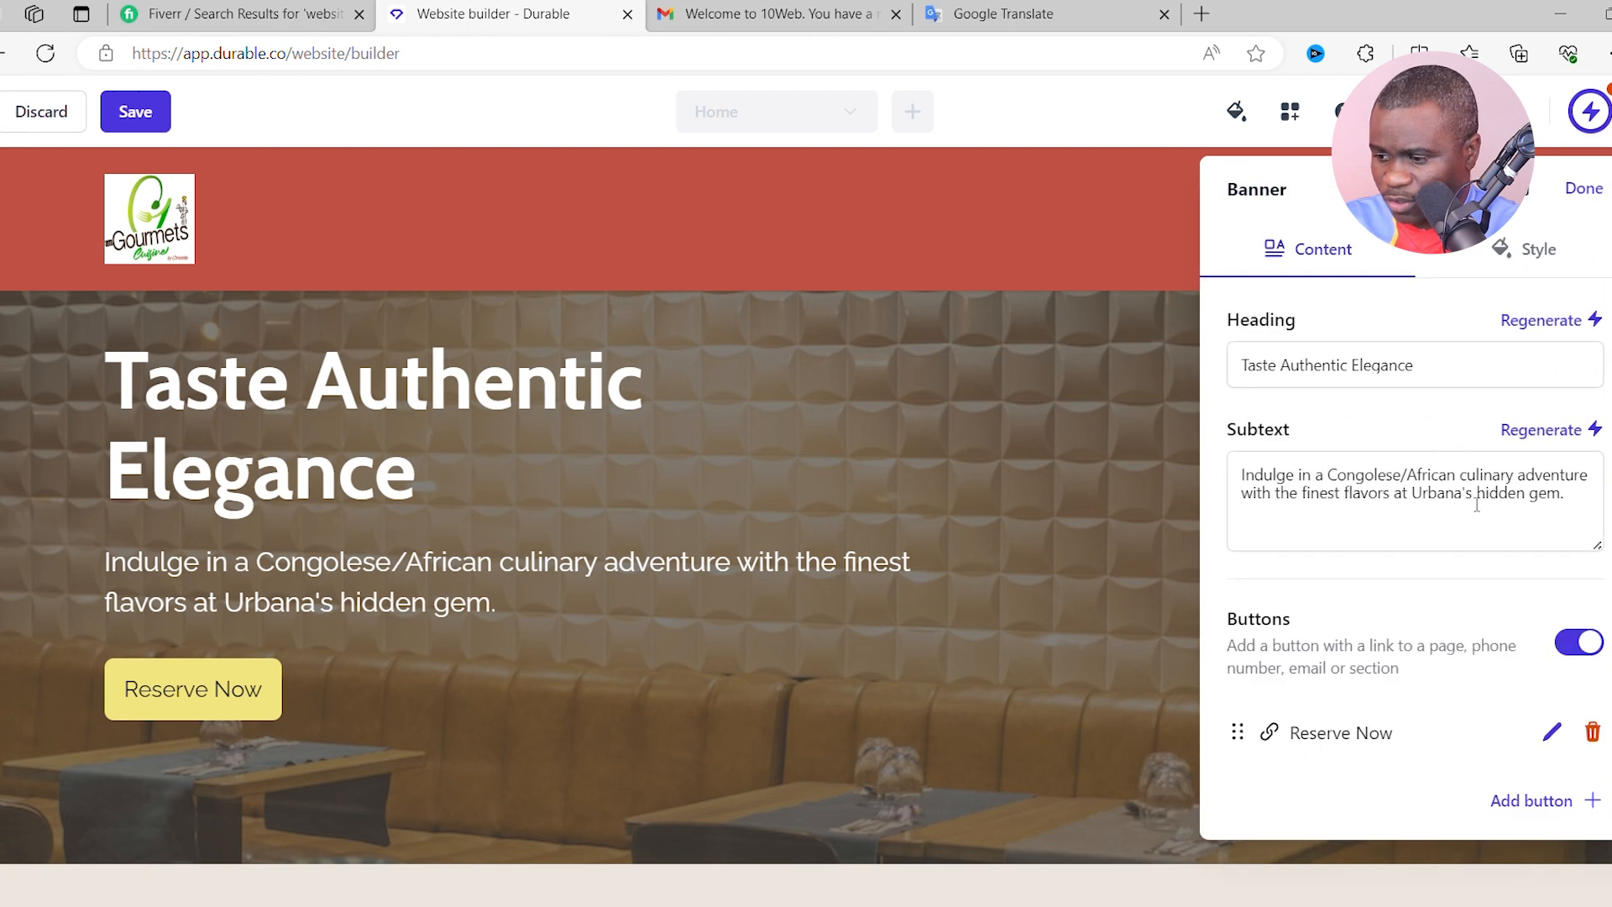
# - Add a second hero button linking to the restaurant's phone number and save the site
pyautogui.click(1558, 803)
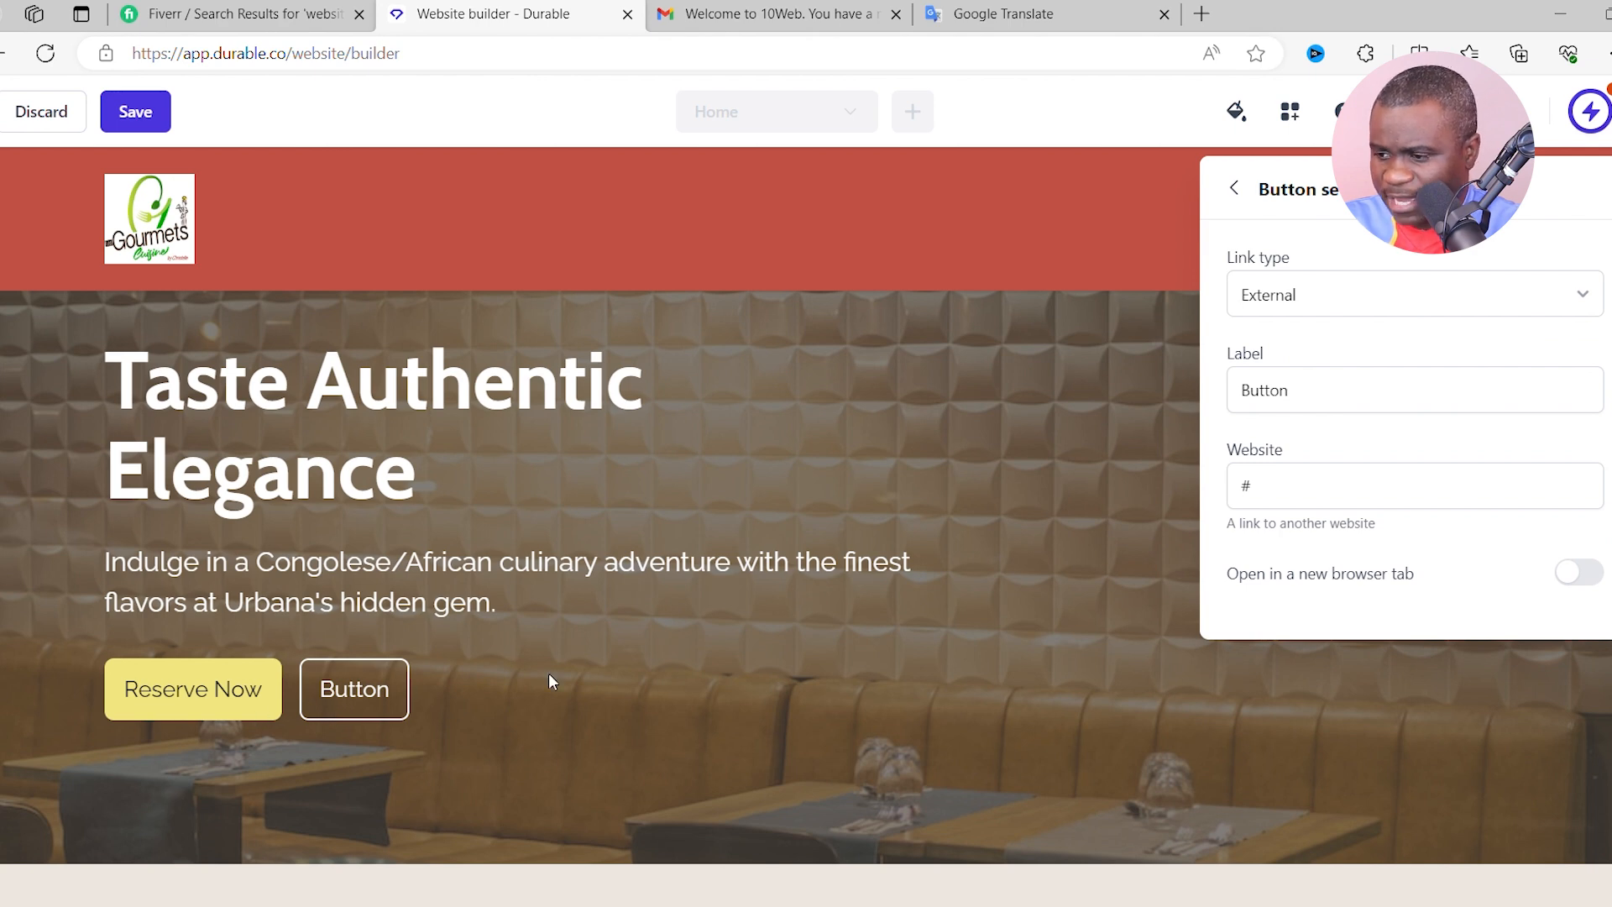
pyautogui.click(1428, 302)
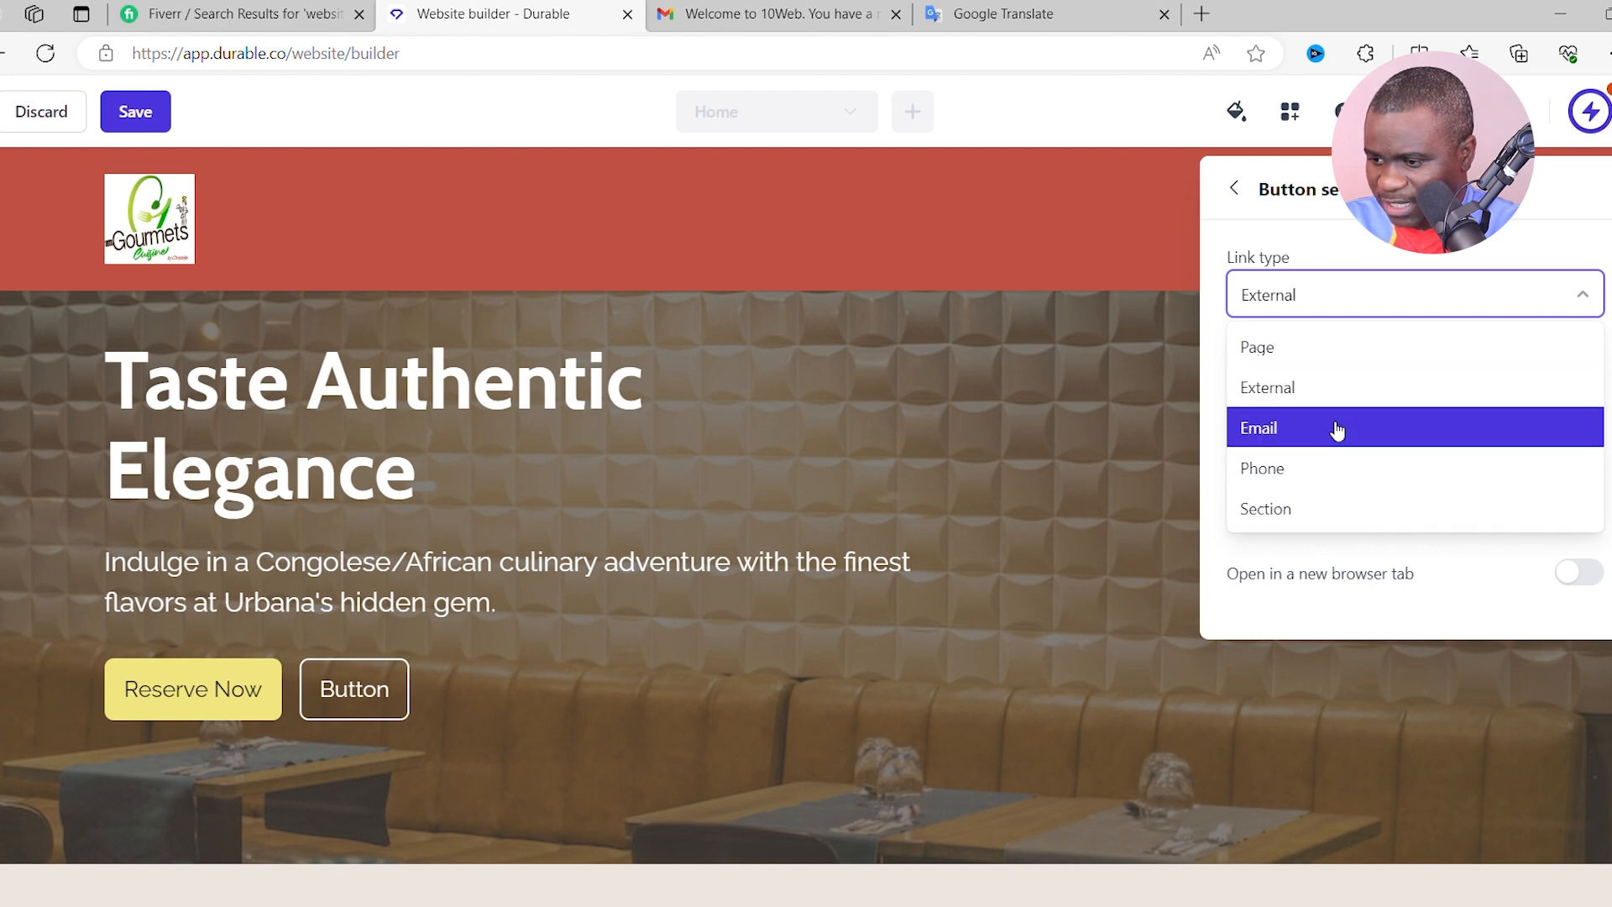
pyautogui.click(1296, 480)
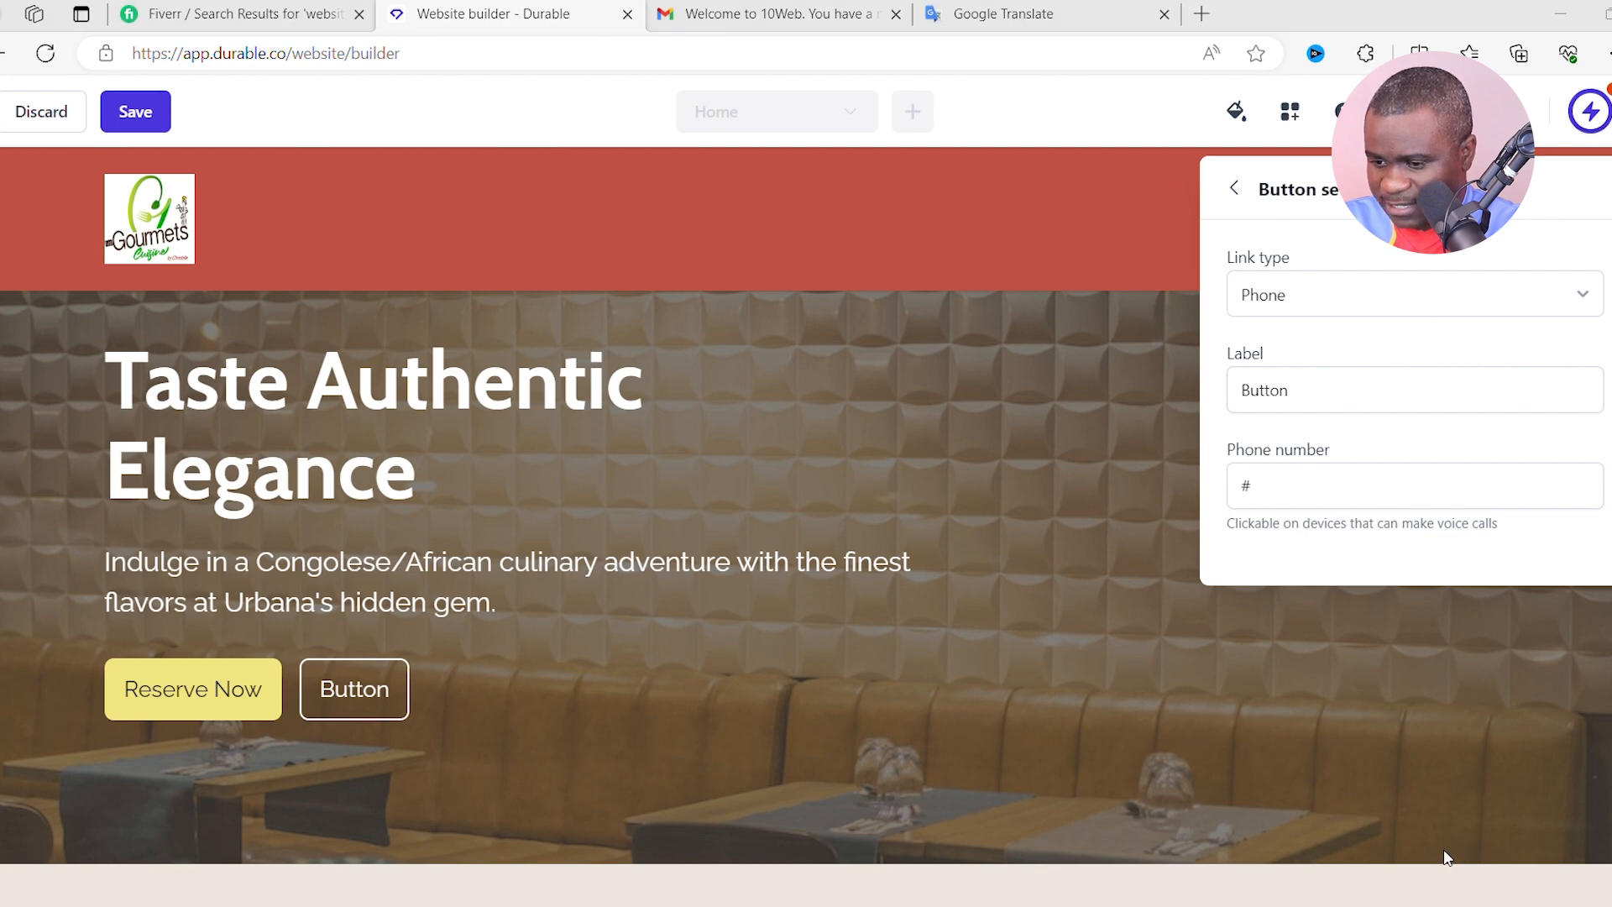
pyautogui.click(1229, 479)
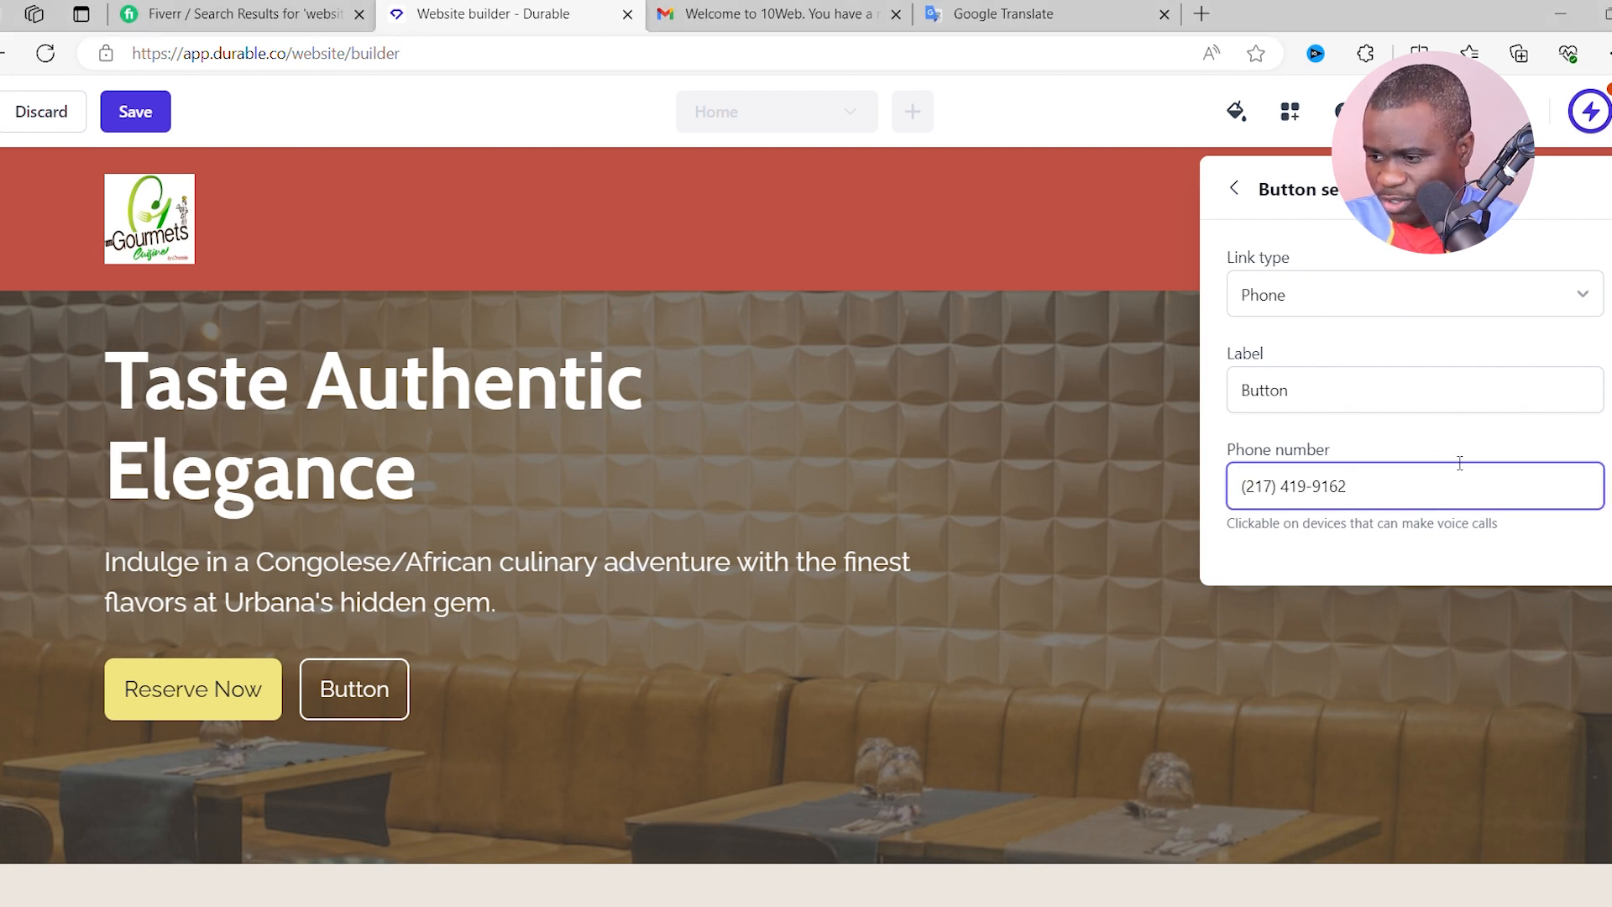
pyautogui.click(1235, 189)
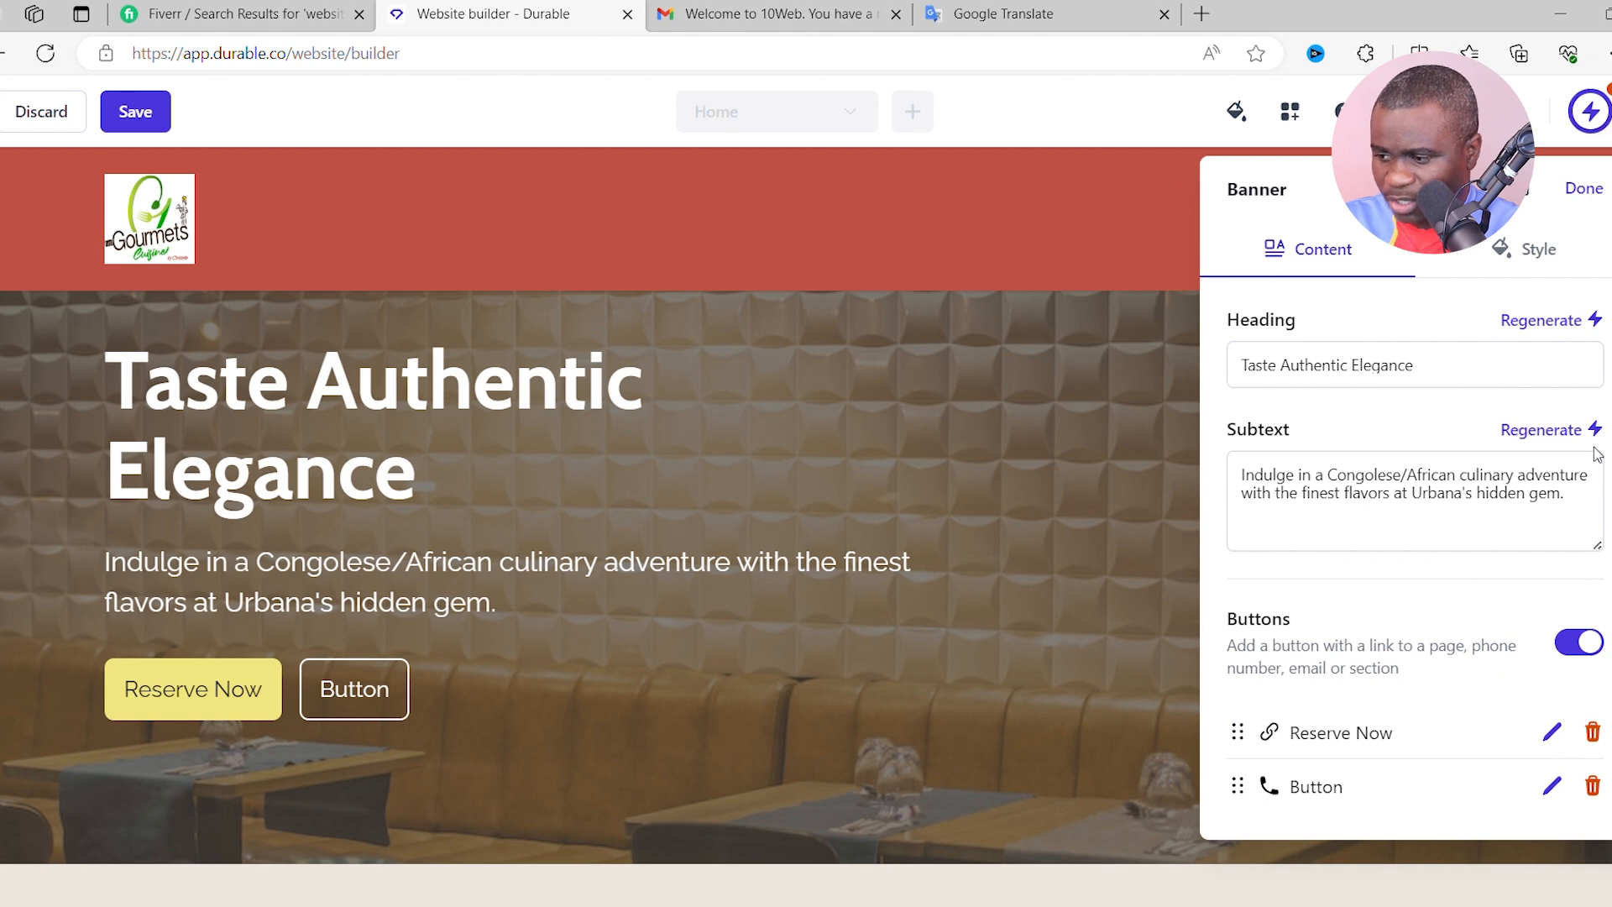
pyautogui.click(1584, 192)
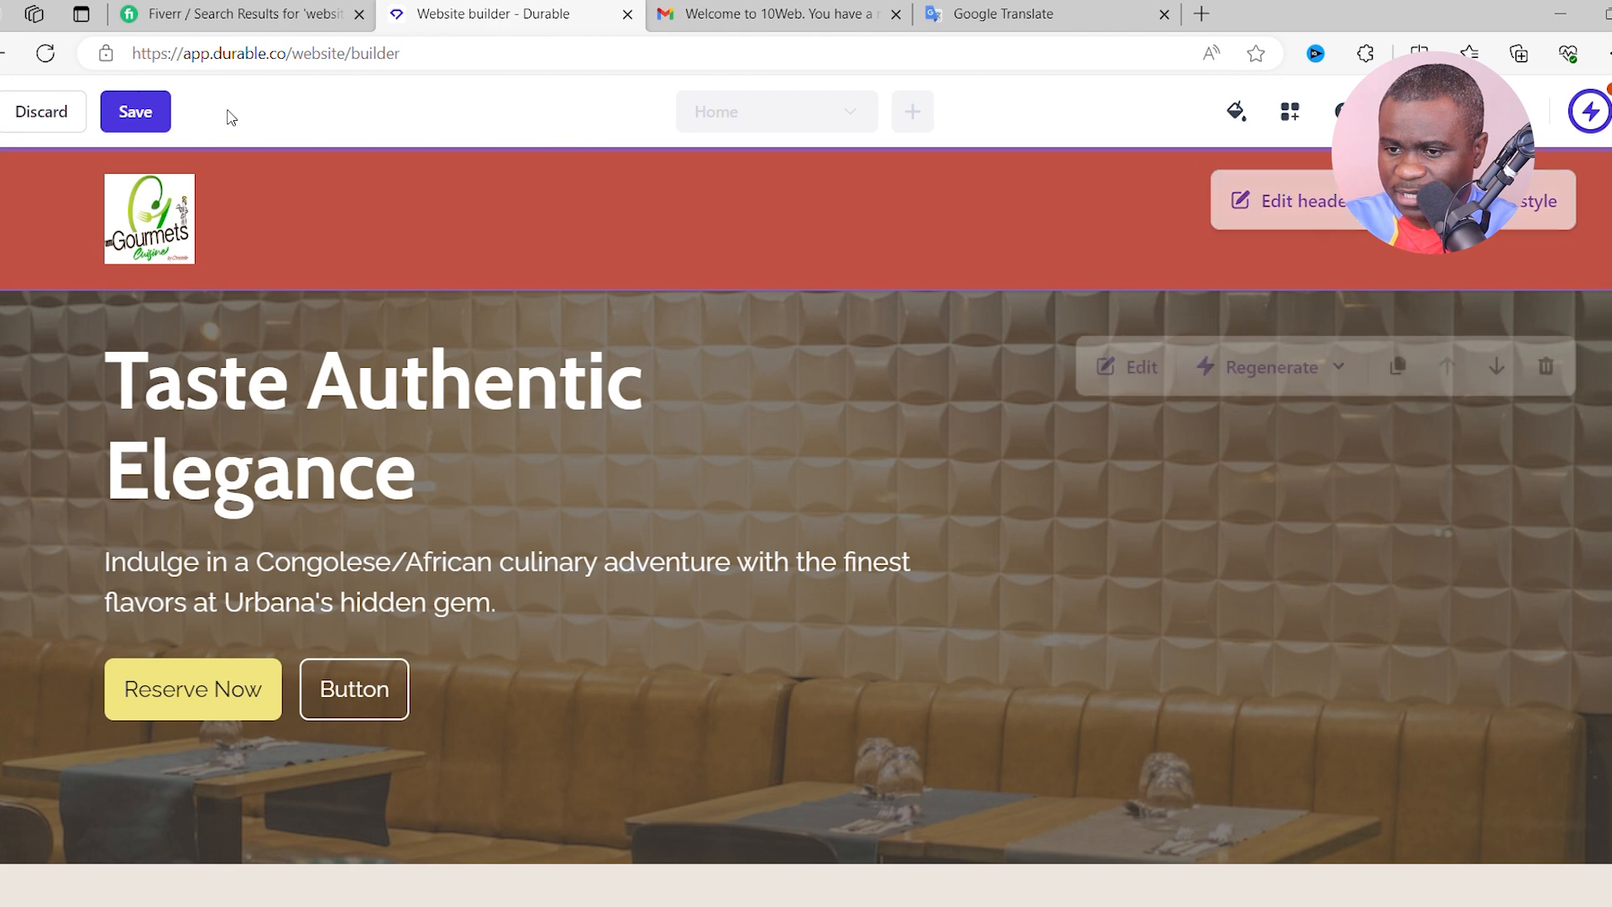
pyautogui.click(143, 118)
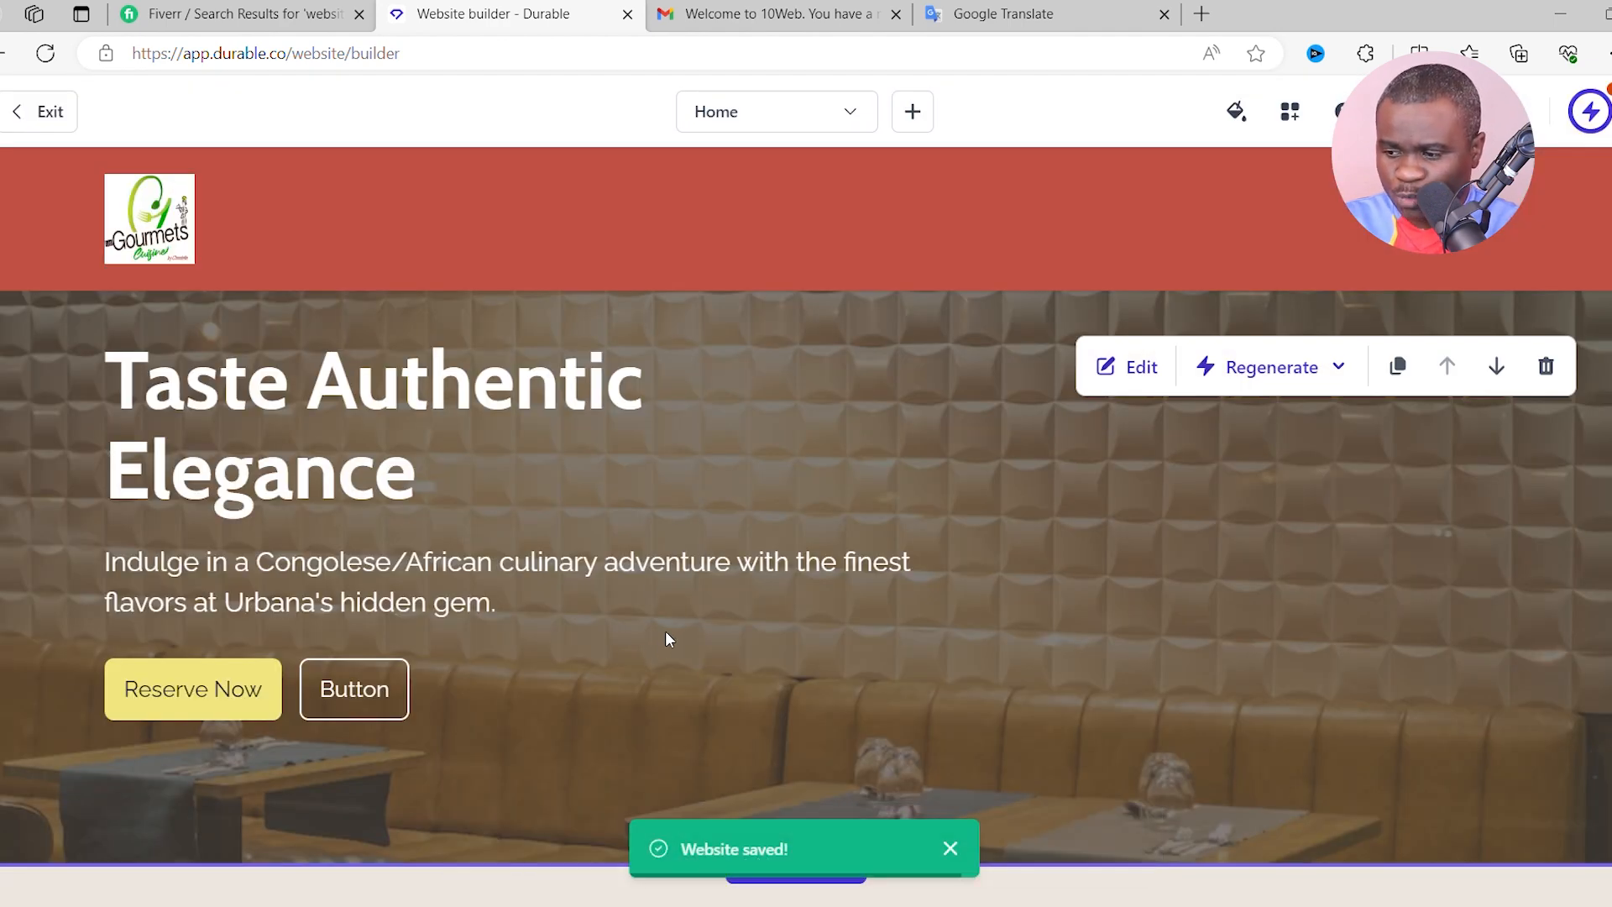
pyautogui.scroll(-2, 672, 634)
pyautogui.scroll(-4, 676, 632)
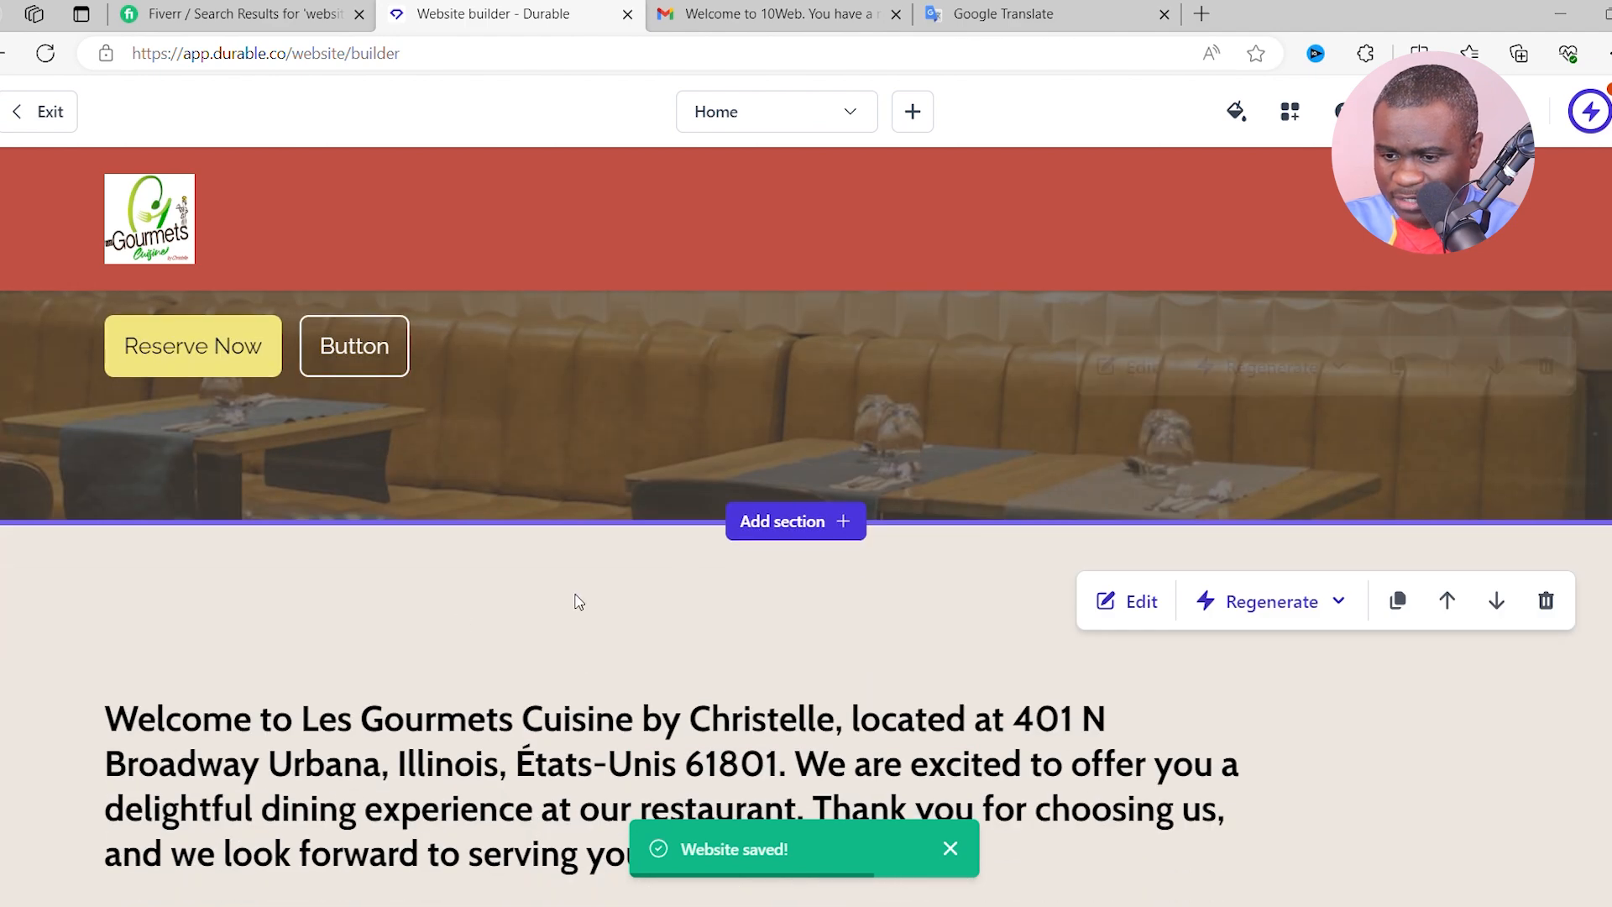
pyautogui.scroll(-2, 504, 604)
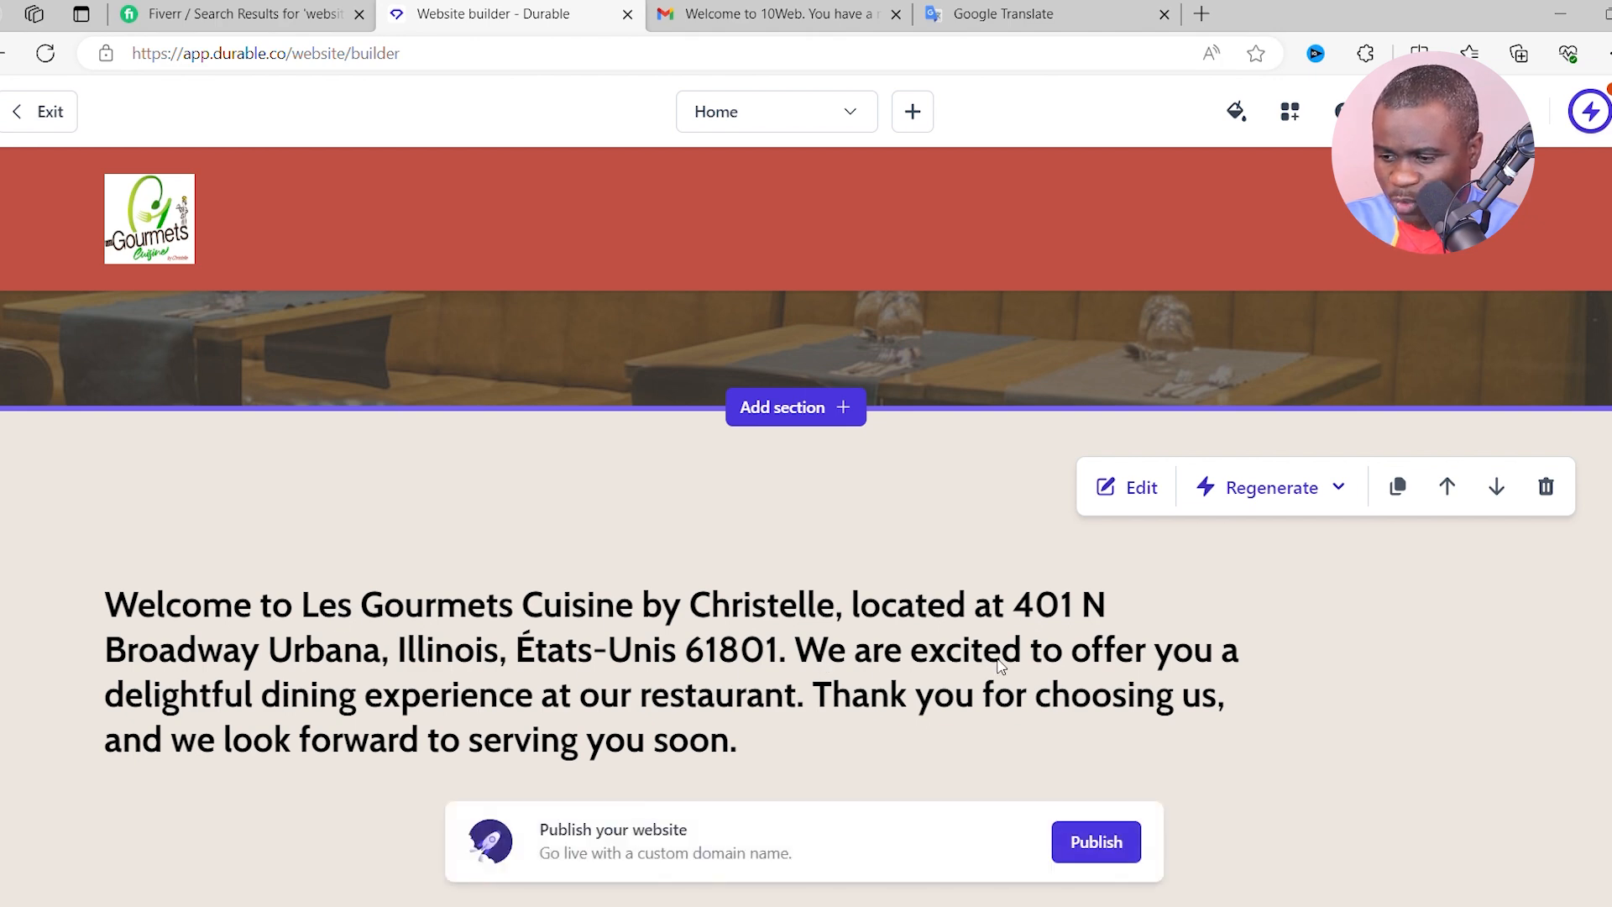
pyautogui.scroll(-1, 1059, 560)
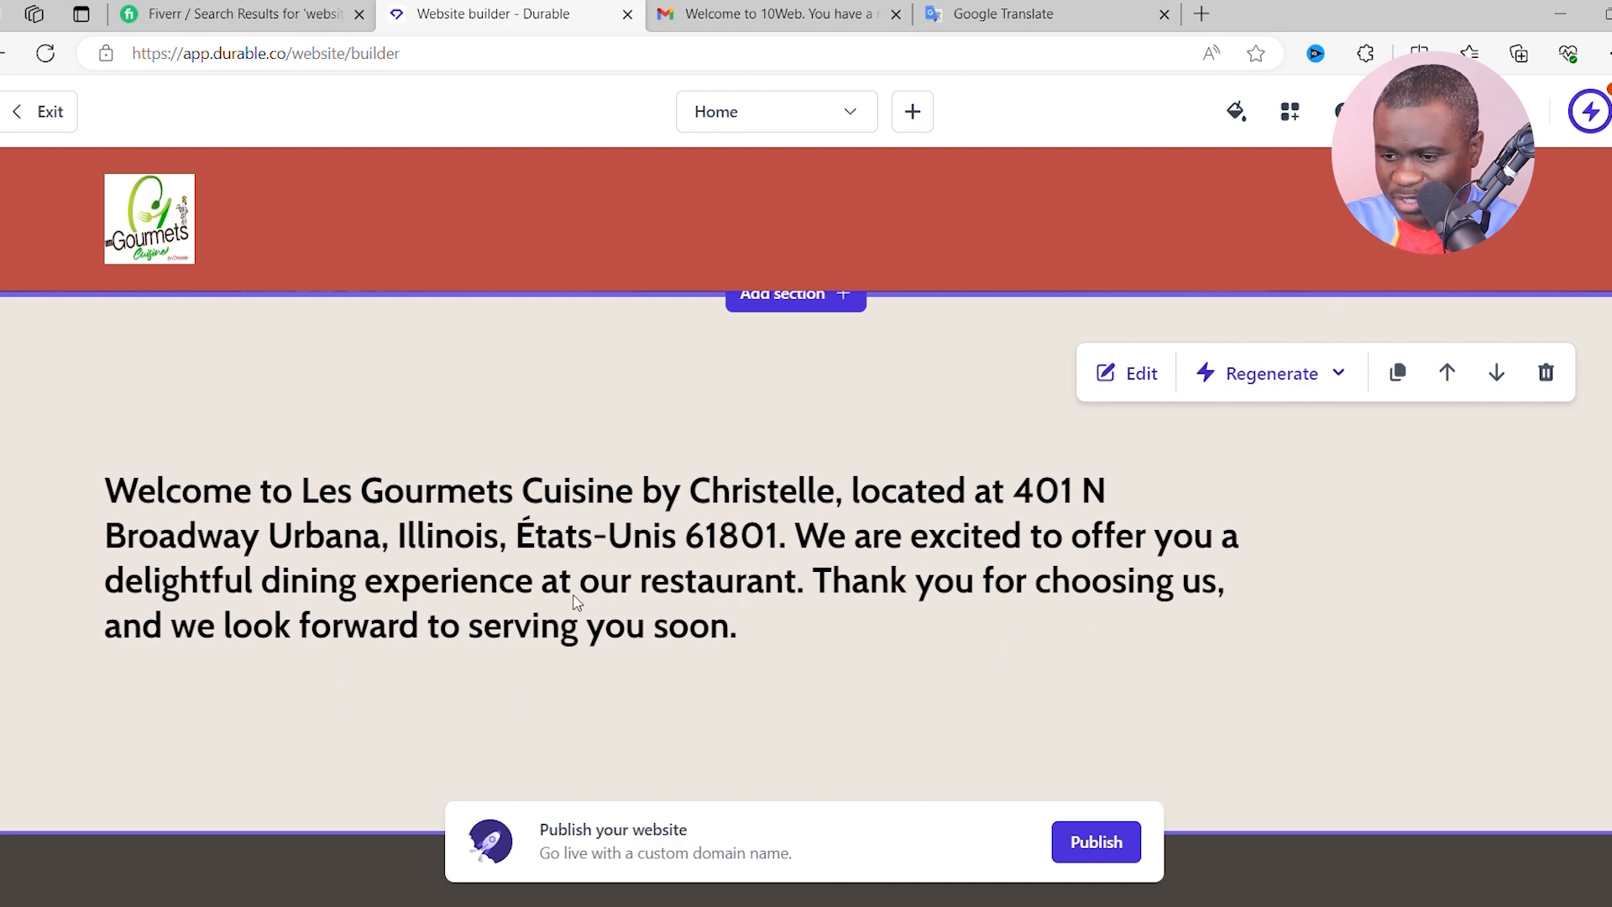
pyautogui.scroll(-1, 806, 588)
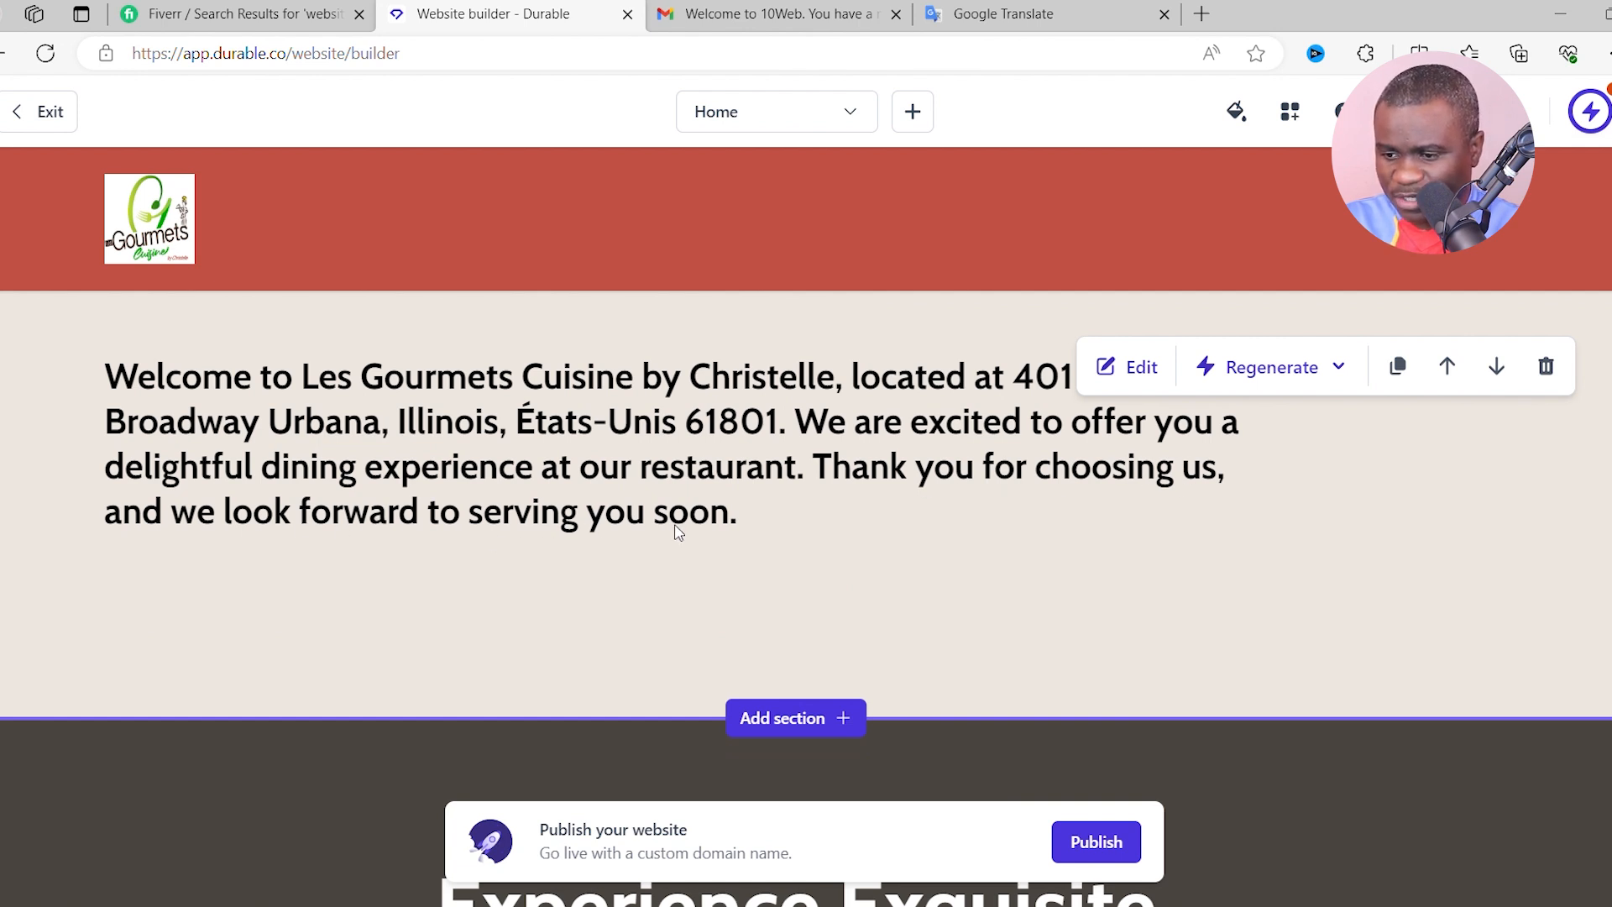
pyautogui.scroll(1, 1104, 585)
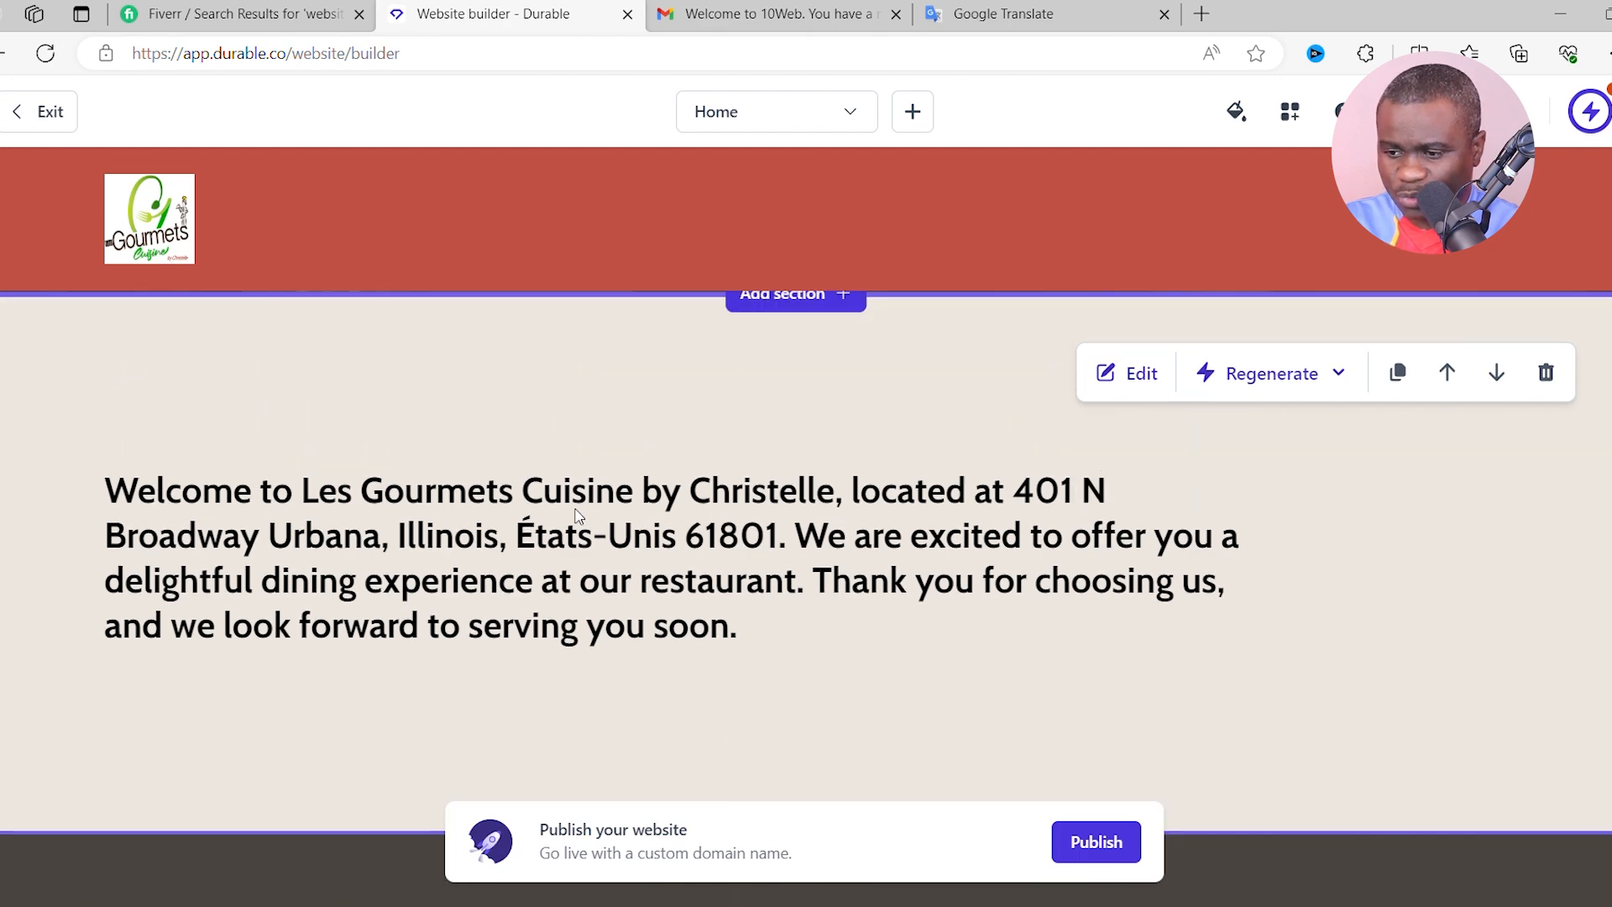
pyautogui.scroll(-3, 515, 548)
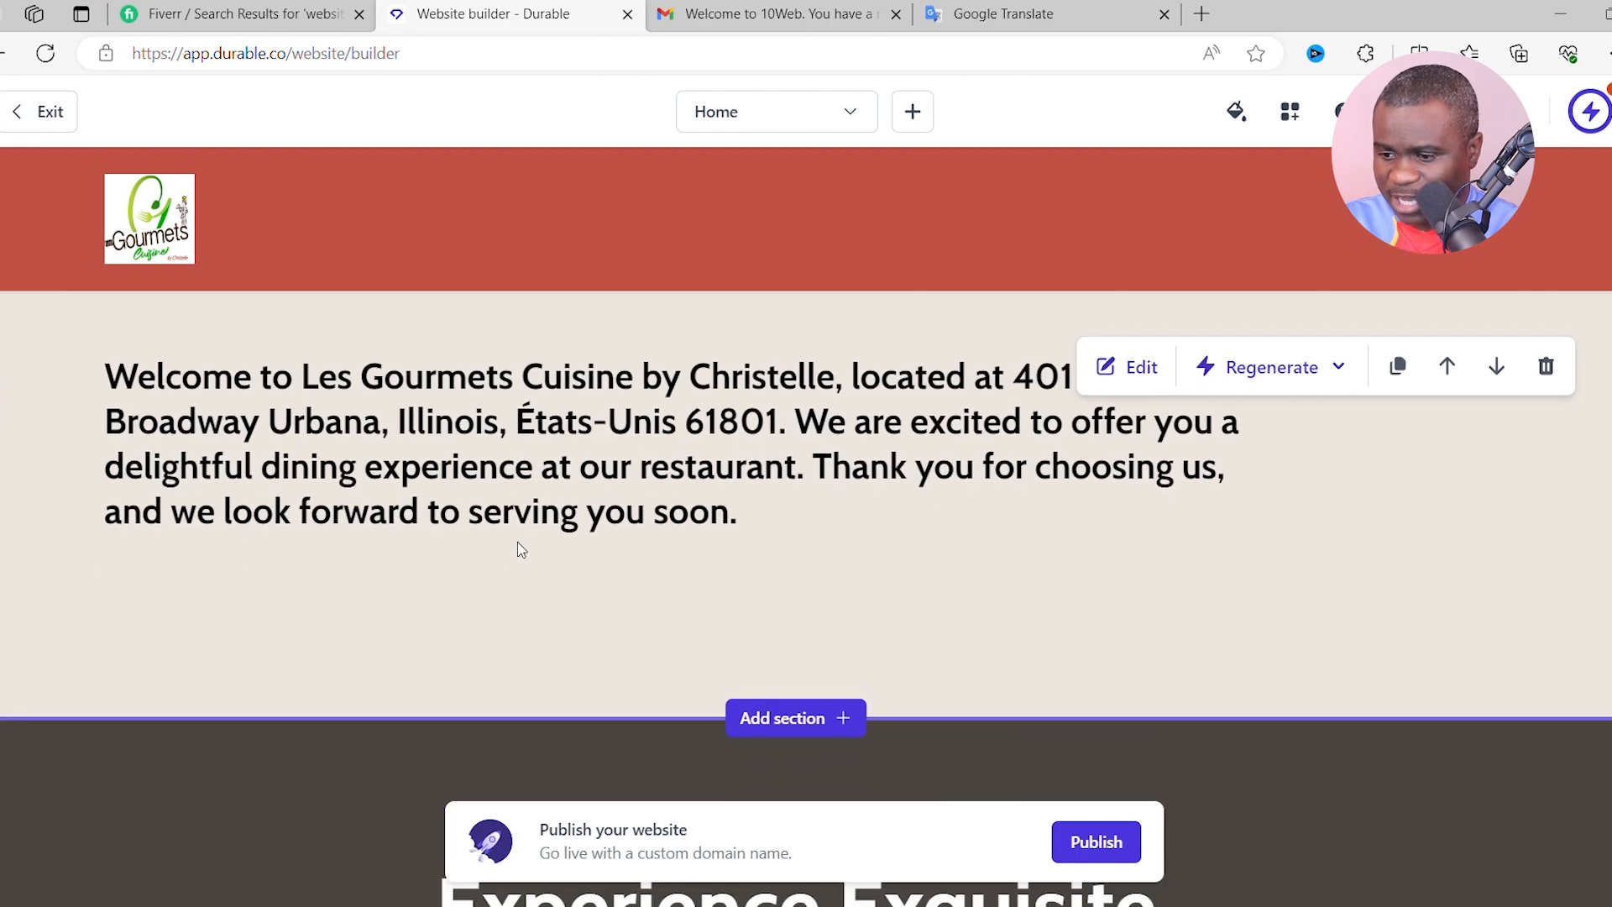
pyautogui.scroll(-1, 647, 478)
pyautogui.scroll(-2, 688, 521)
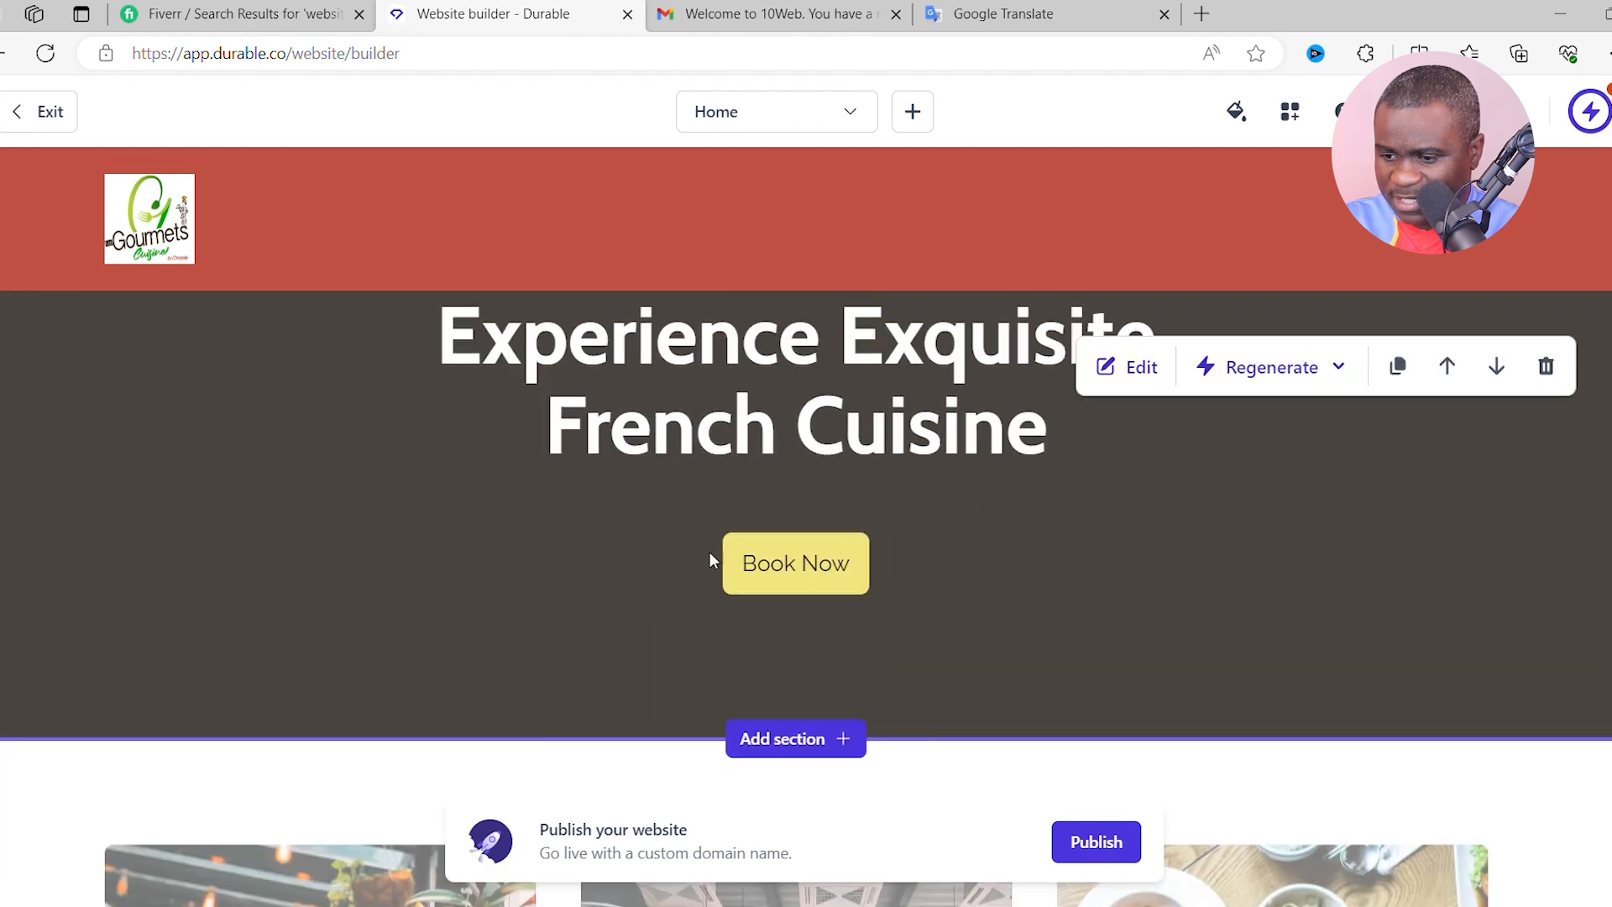
pyautogui.scroll(1, 637, 558)
pyautogui.scroll(-1, 857, 551)
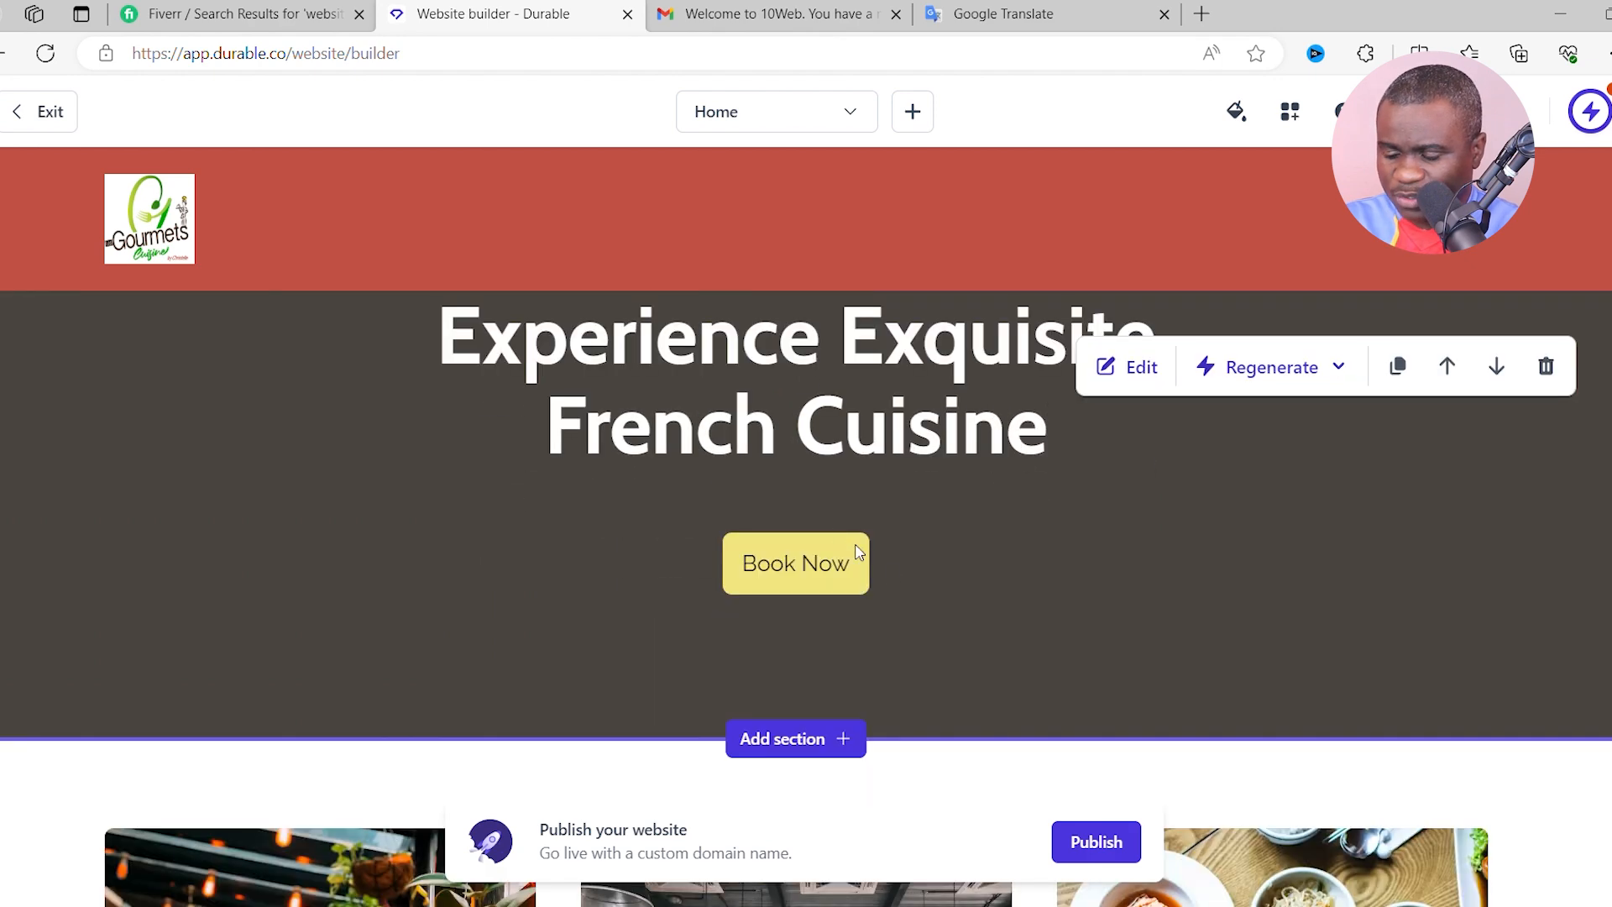
pyautogui.scroll(2, 780, 529)
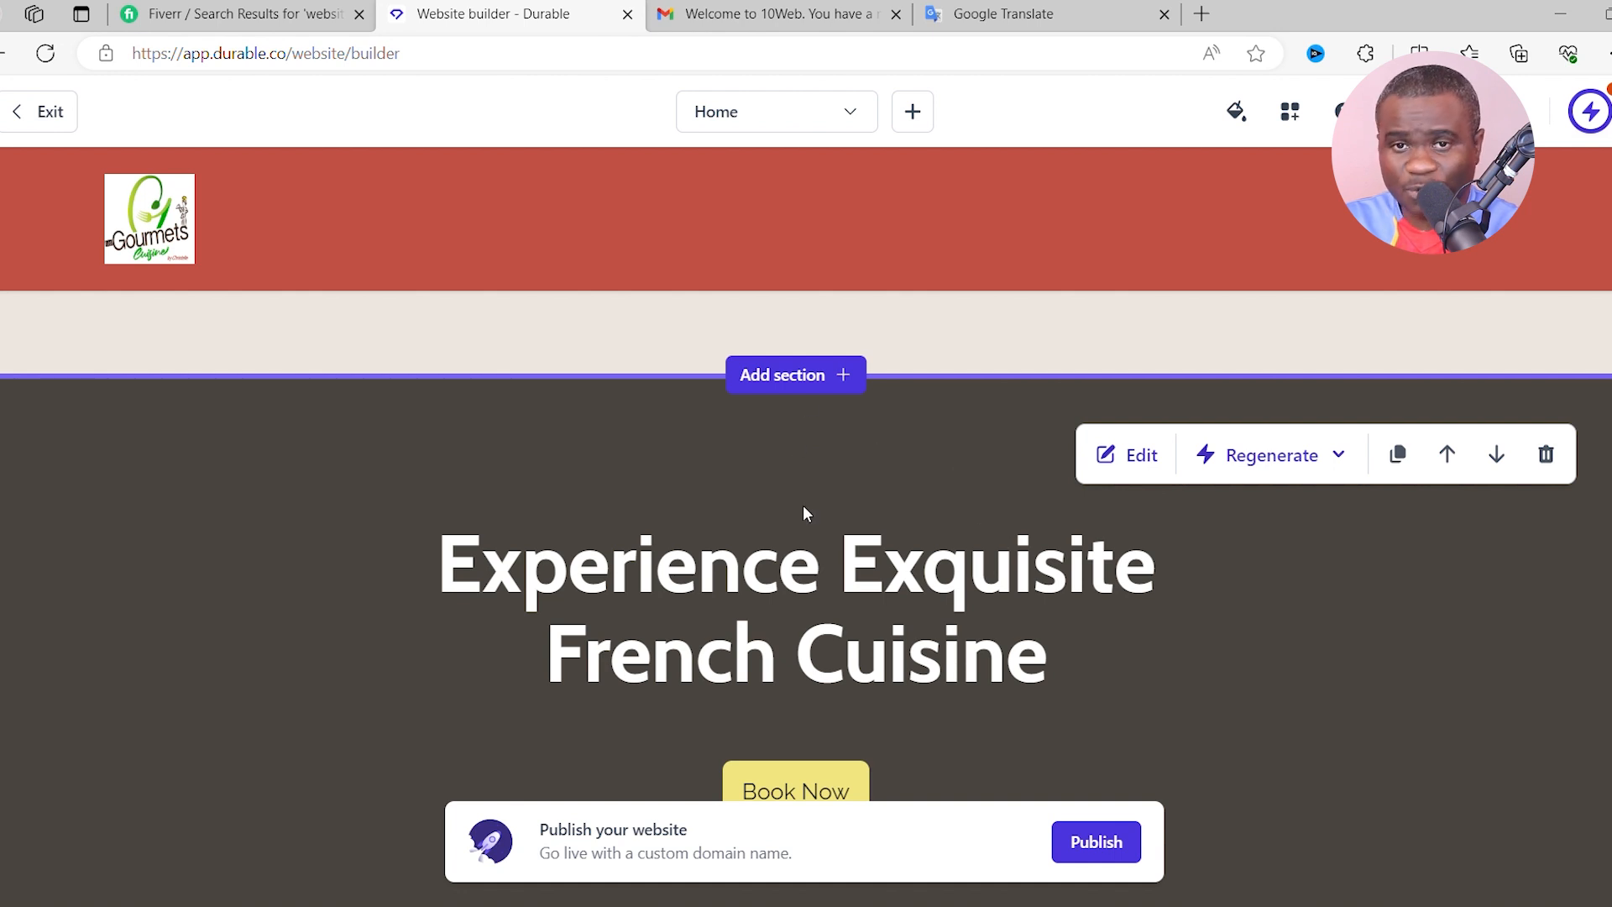
pyautogui.scroll(-2, 735, 678)
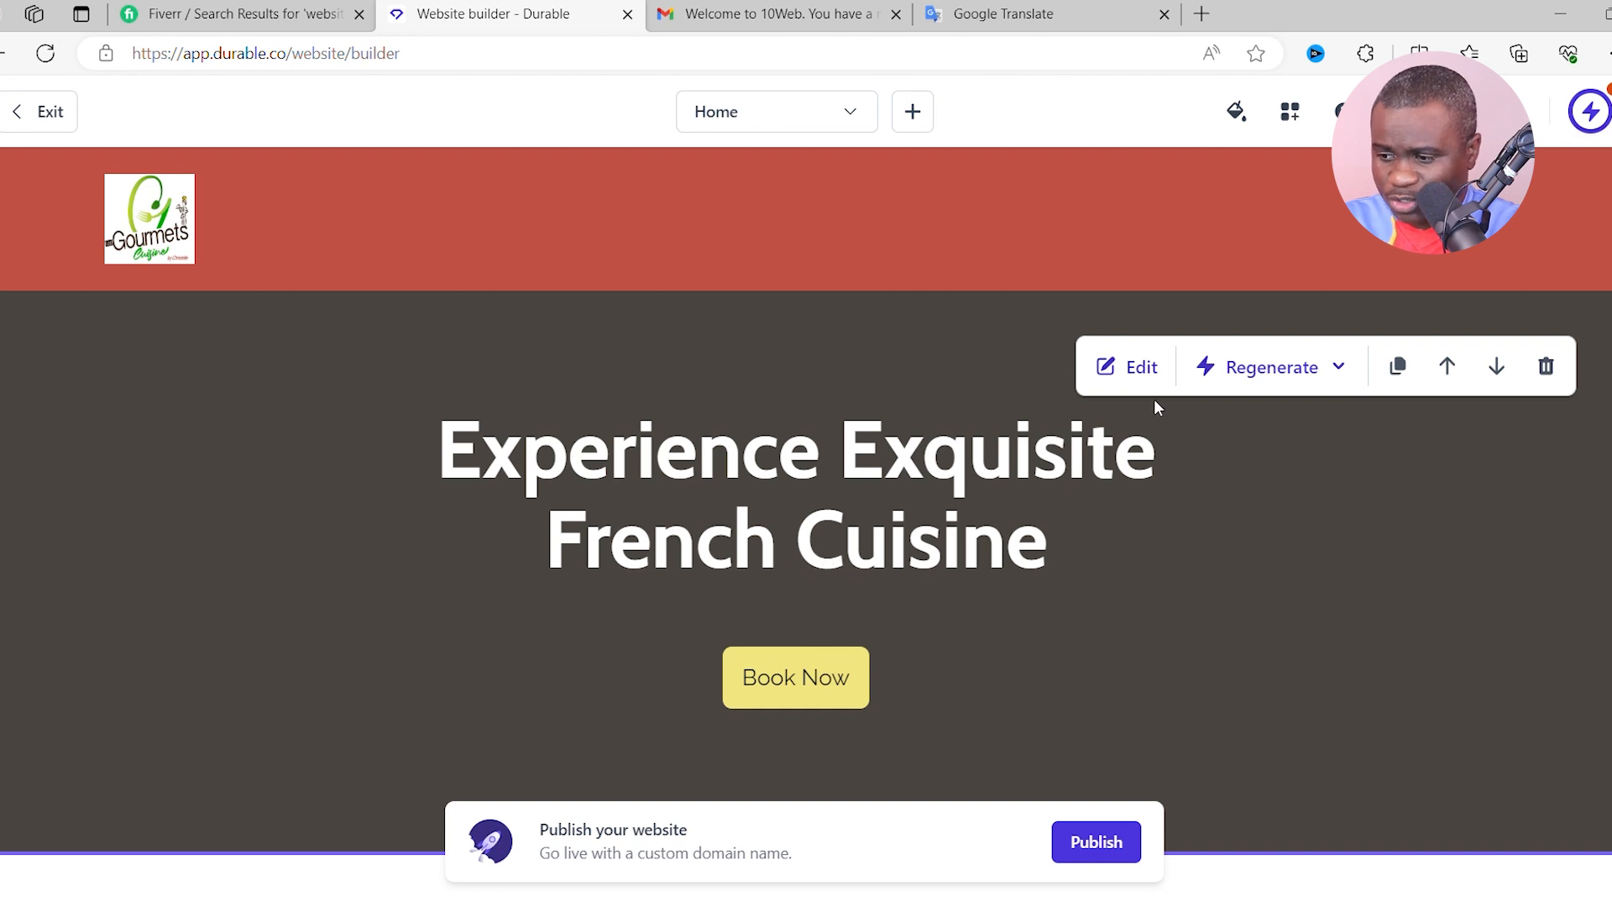
# - Change the banner heading to 'Experience Exquisite Congolese/African Cuisine' and save the site
pyautogui.click(1130, 368)
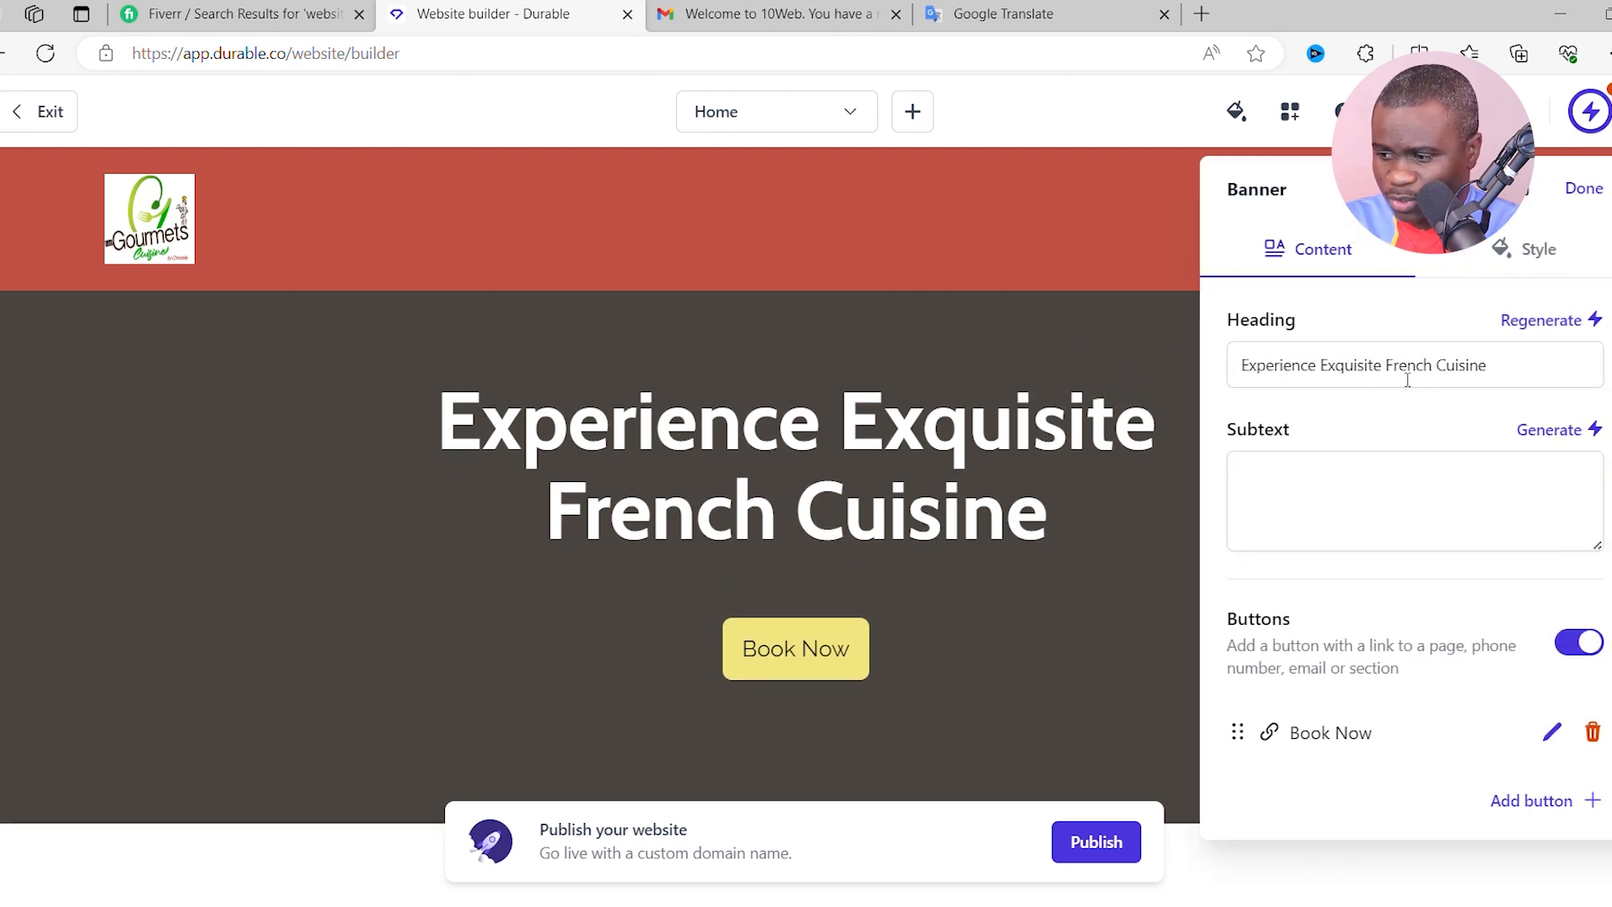
pyautogui.click(1391, 370)
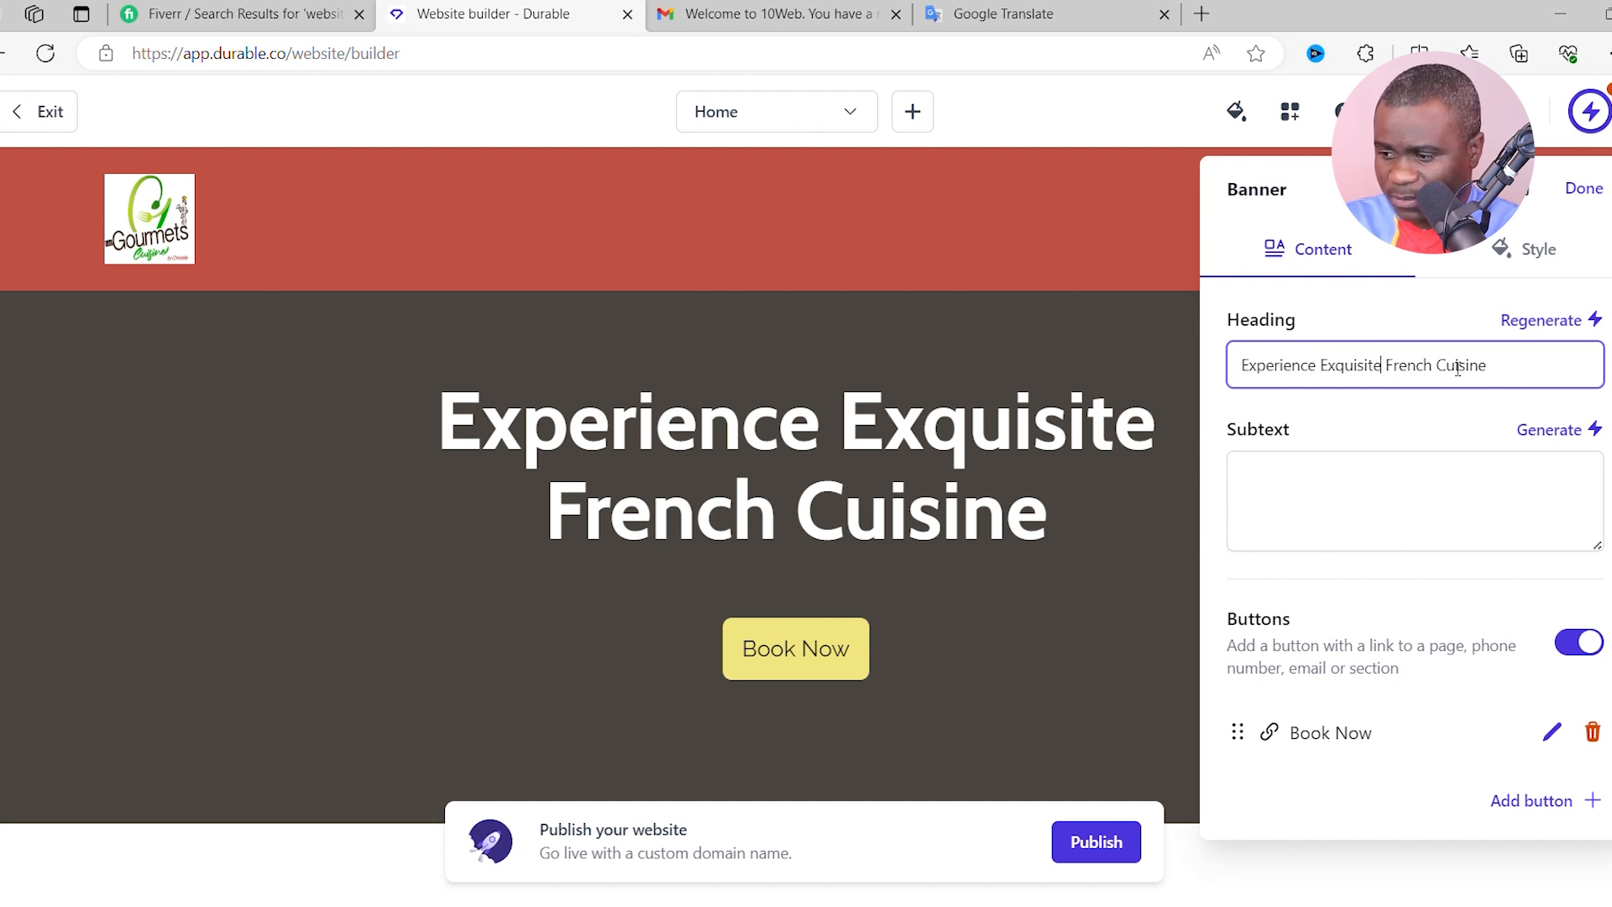
pyautogui.moveTo(1442, 369); pyautogui.dragTo(1393, 369)
pyautogui.write('Congolese')
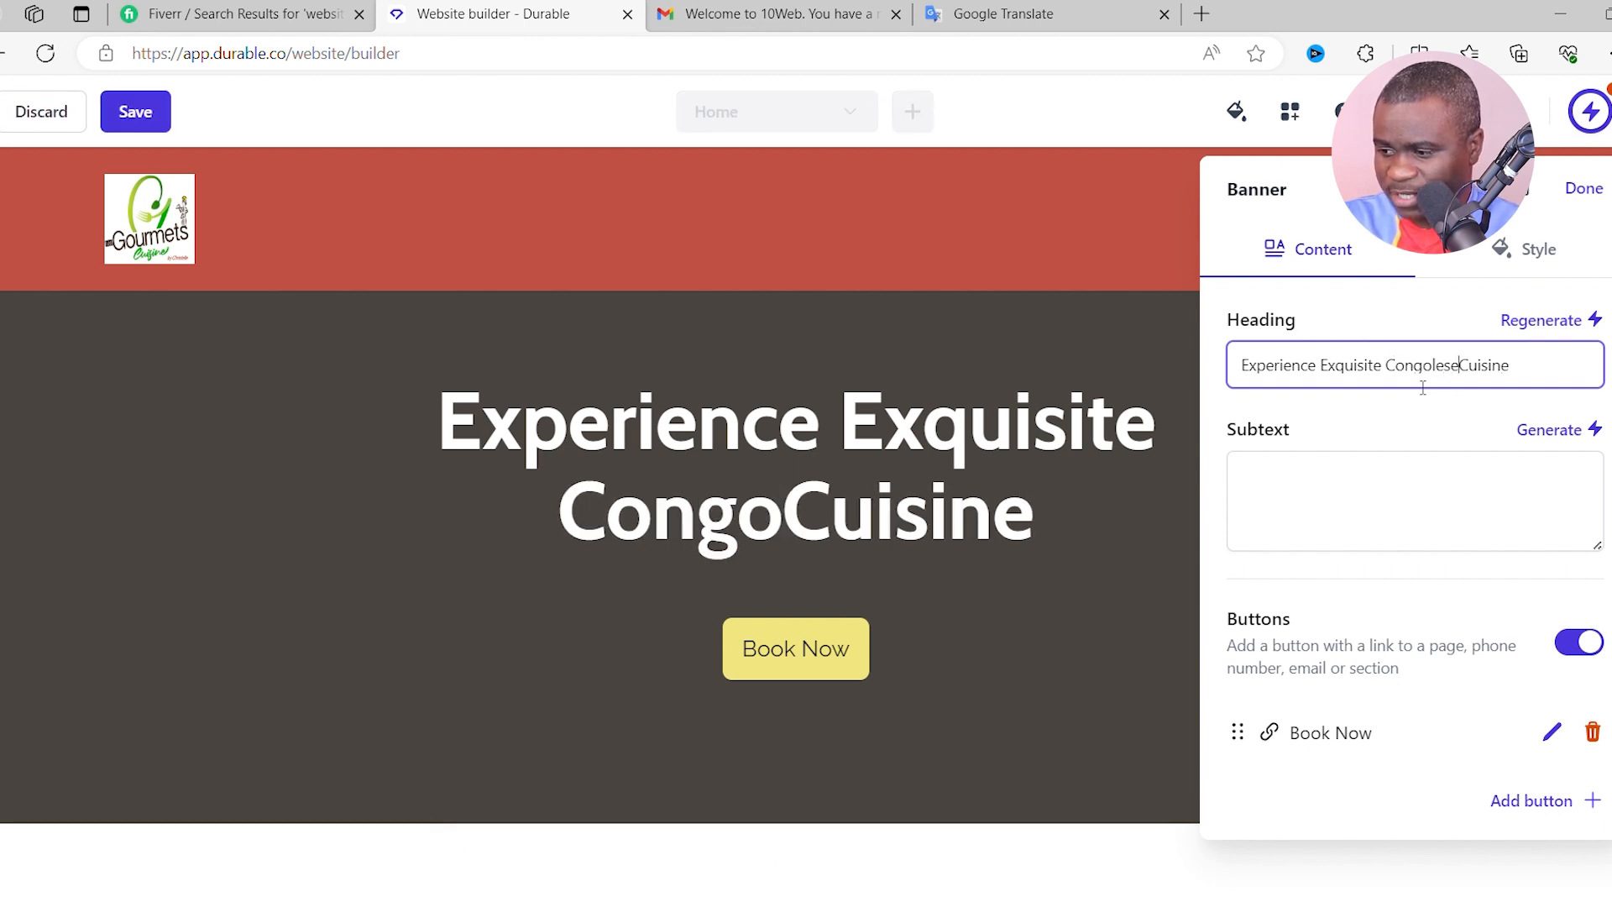
pyautogui.write(' Q')
pyautogui.press('BackSpace')
pyautogui.write('African')
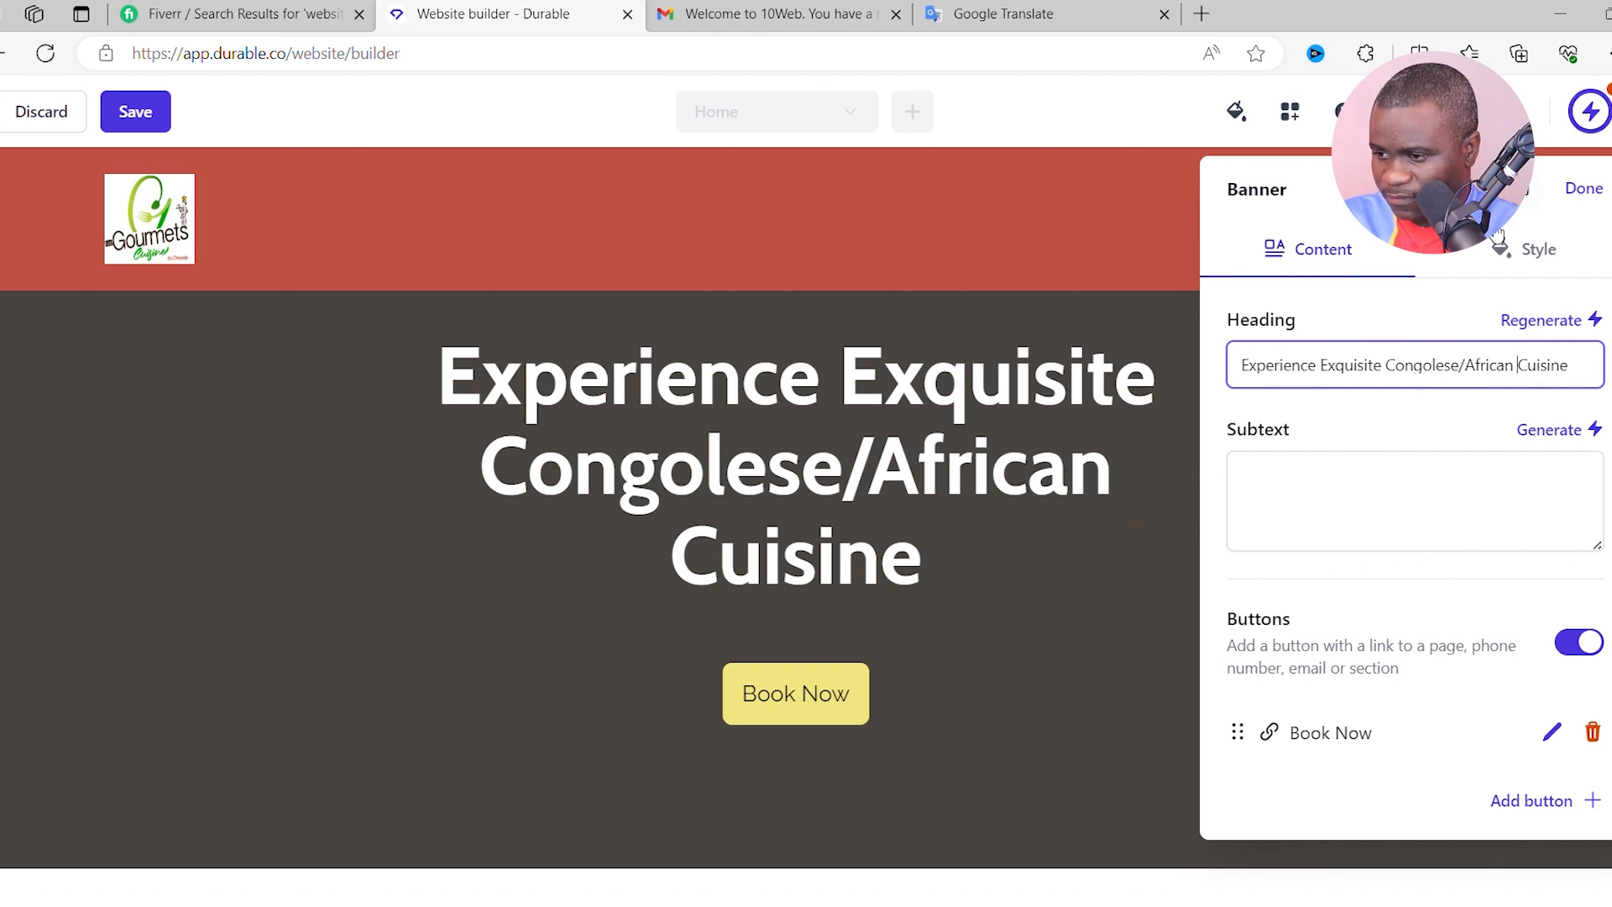
pyautogui.click(153, 110)
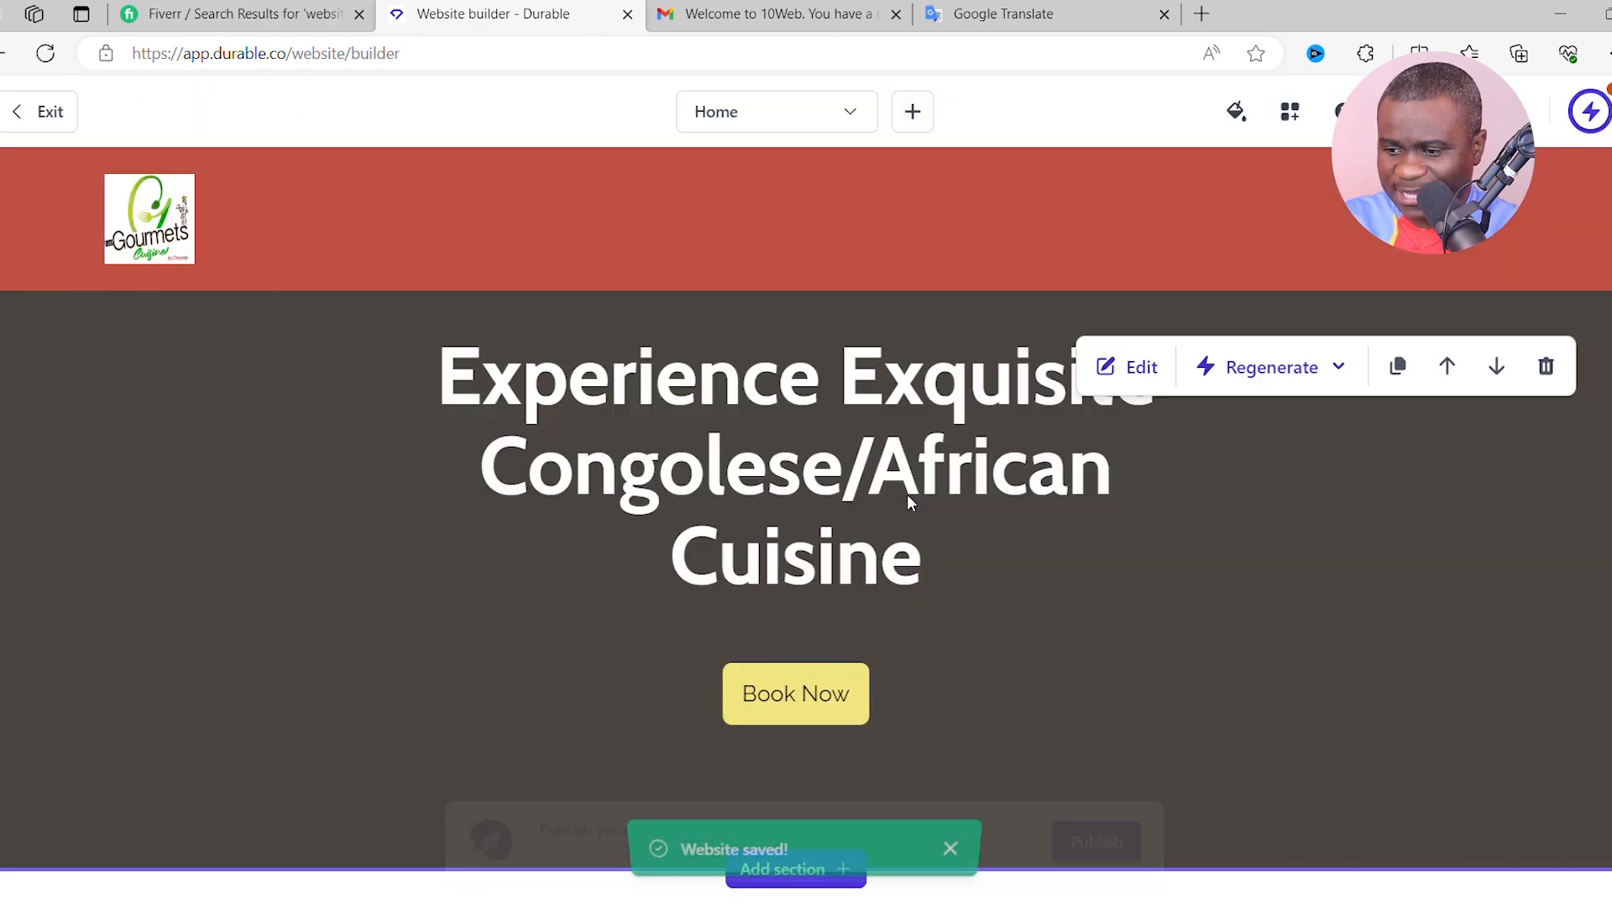
pyautogui.scroll(-1, 909, 495)
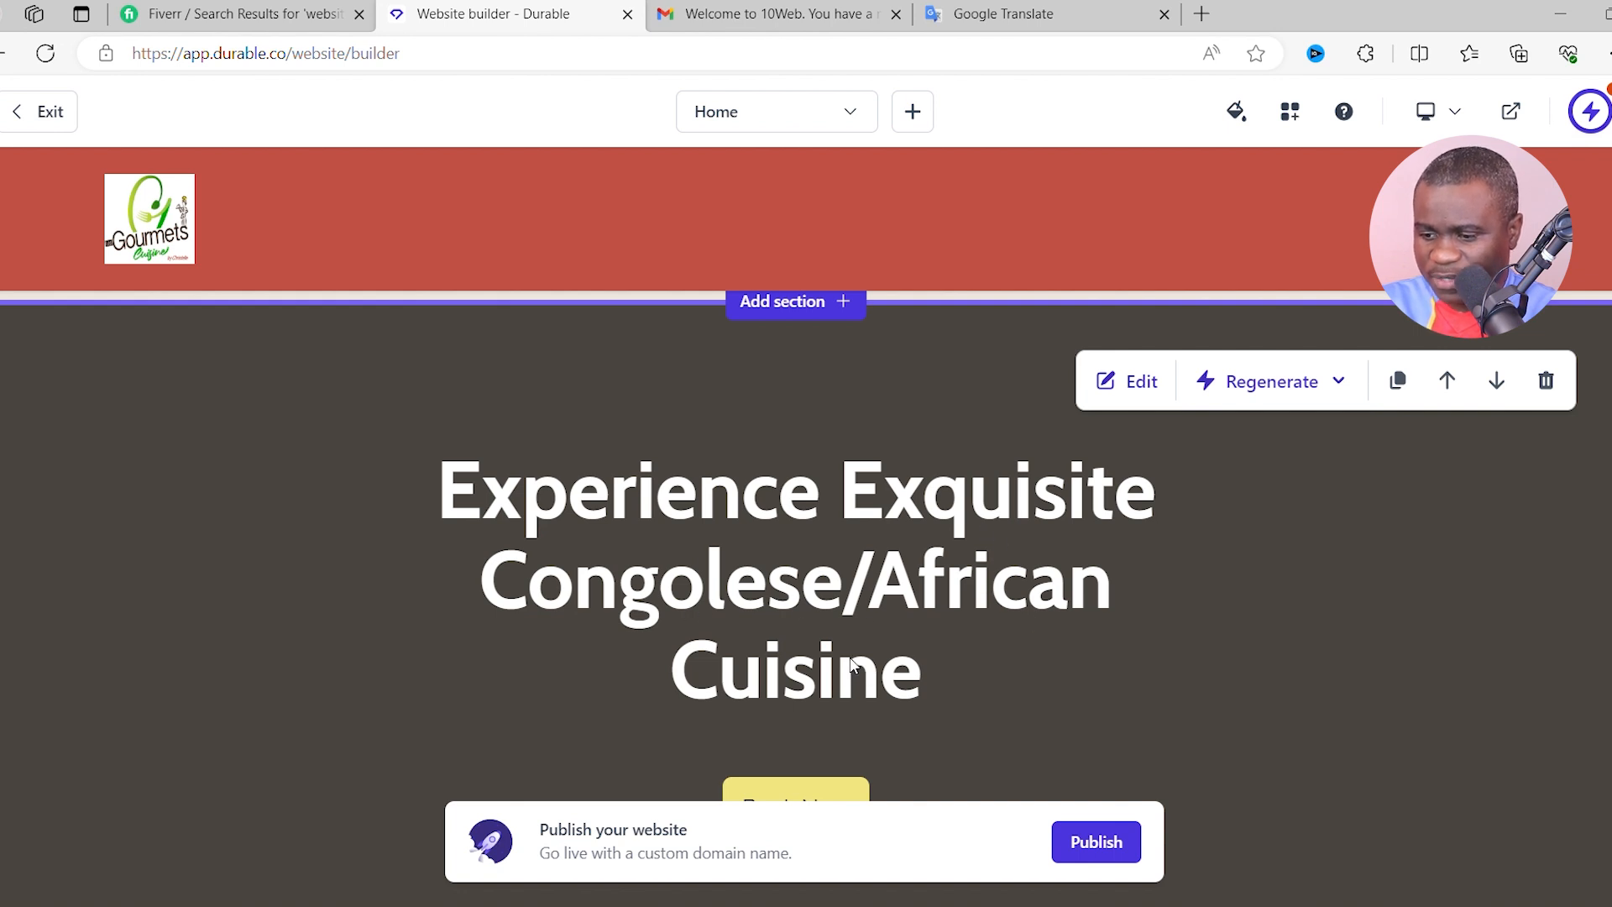
pyautogui.scroll(-4, 852, 667)
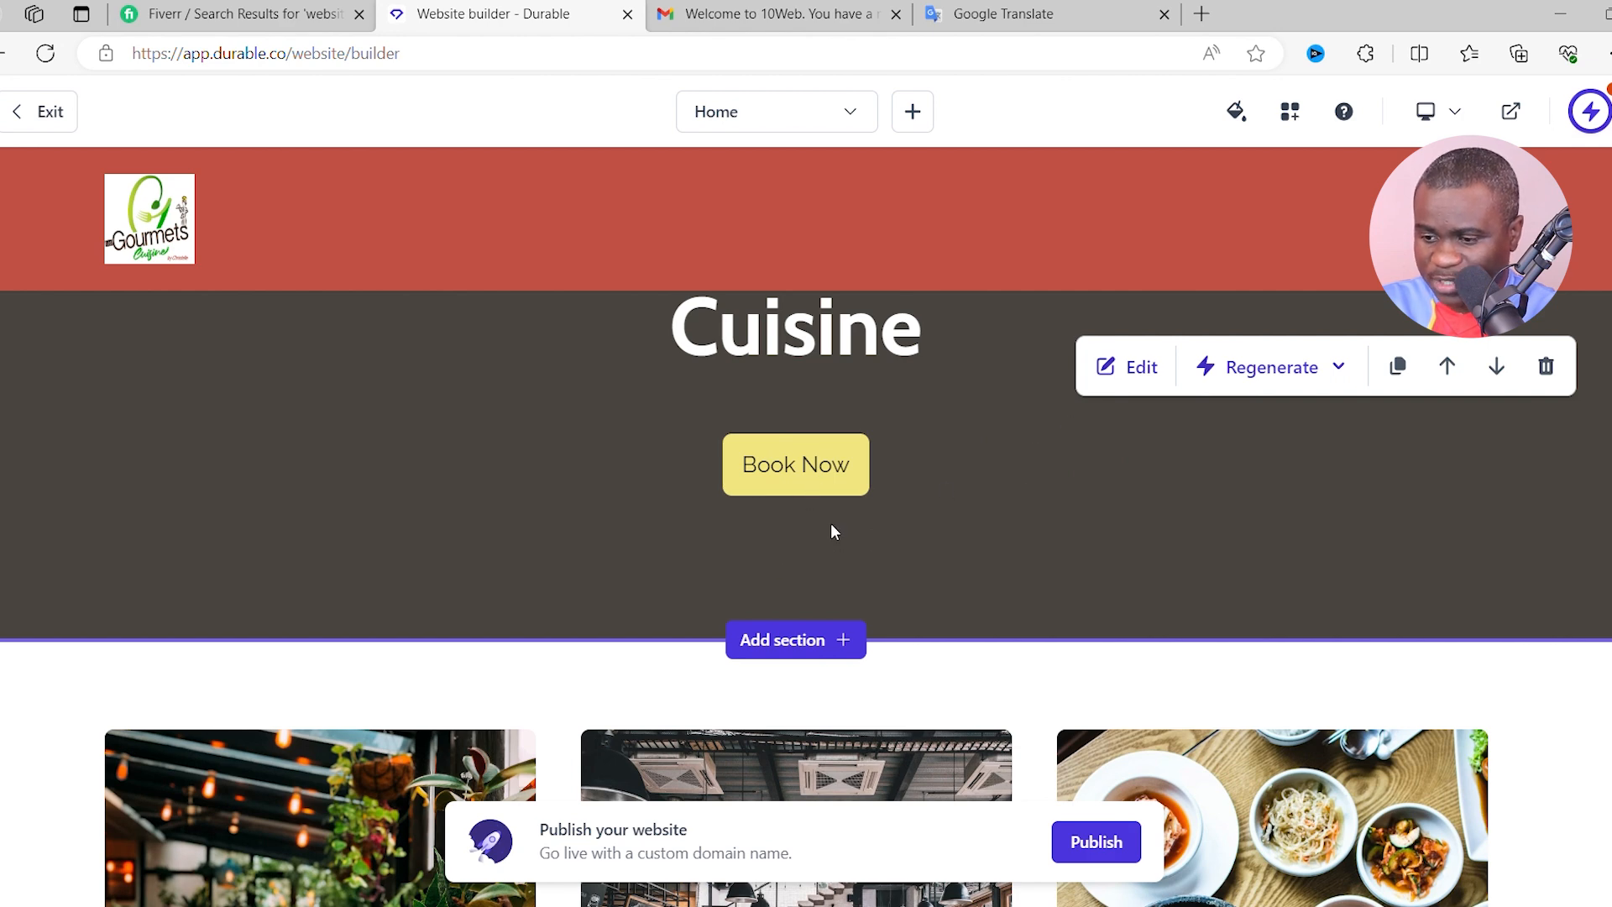
pyautogui.scroll(-4, 831, 524)
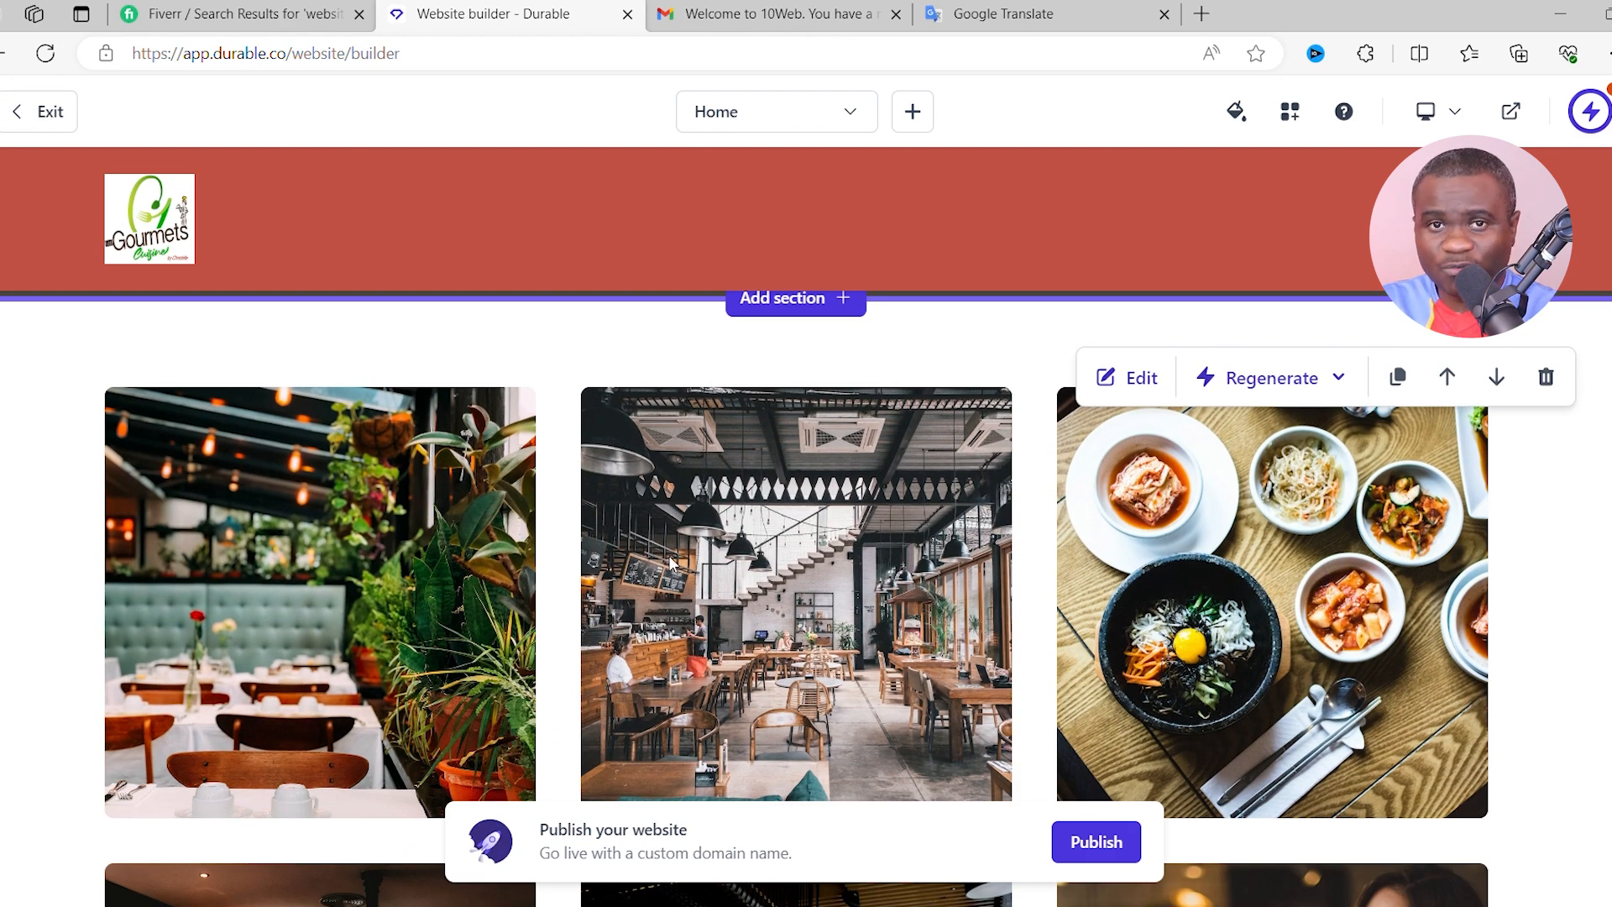
pyautogui.scroll(-1, 759, 598)
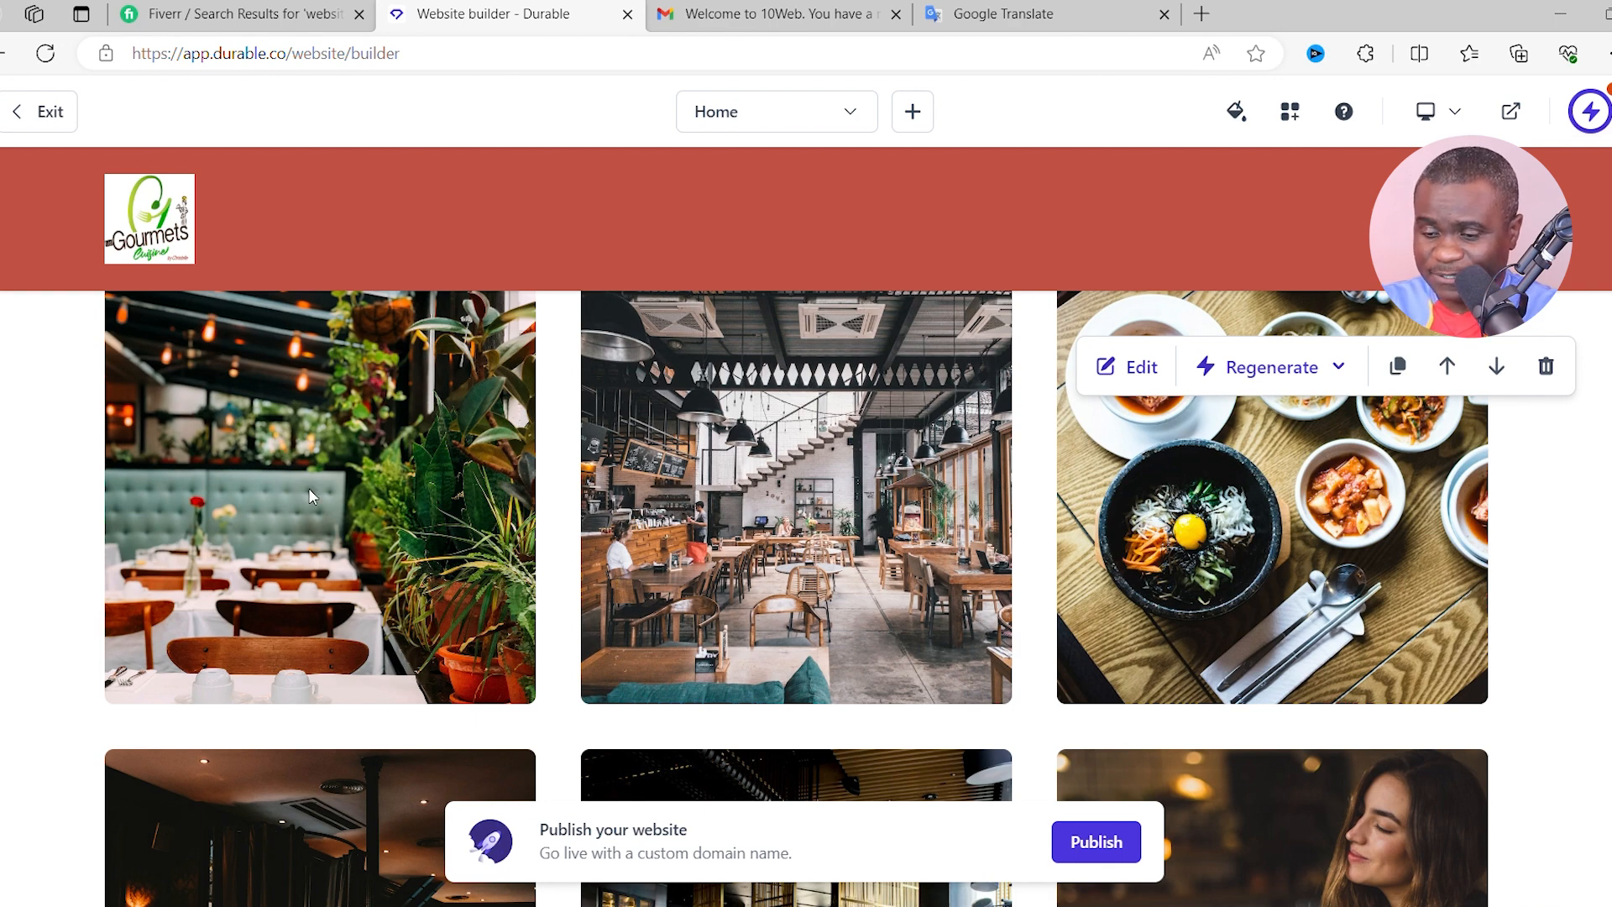
pyautogui.scroll(1, 934, 456)
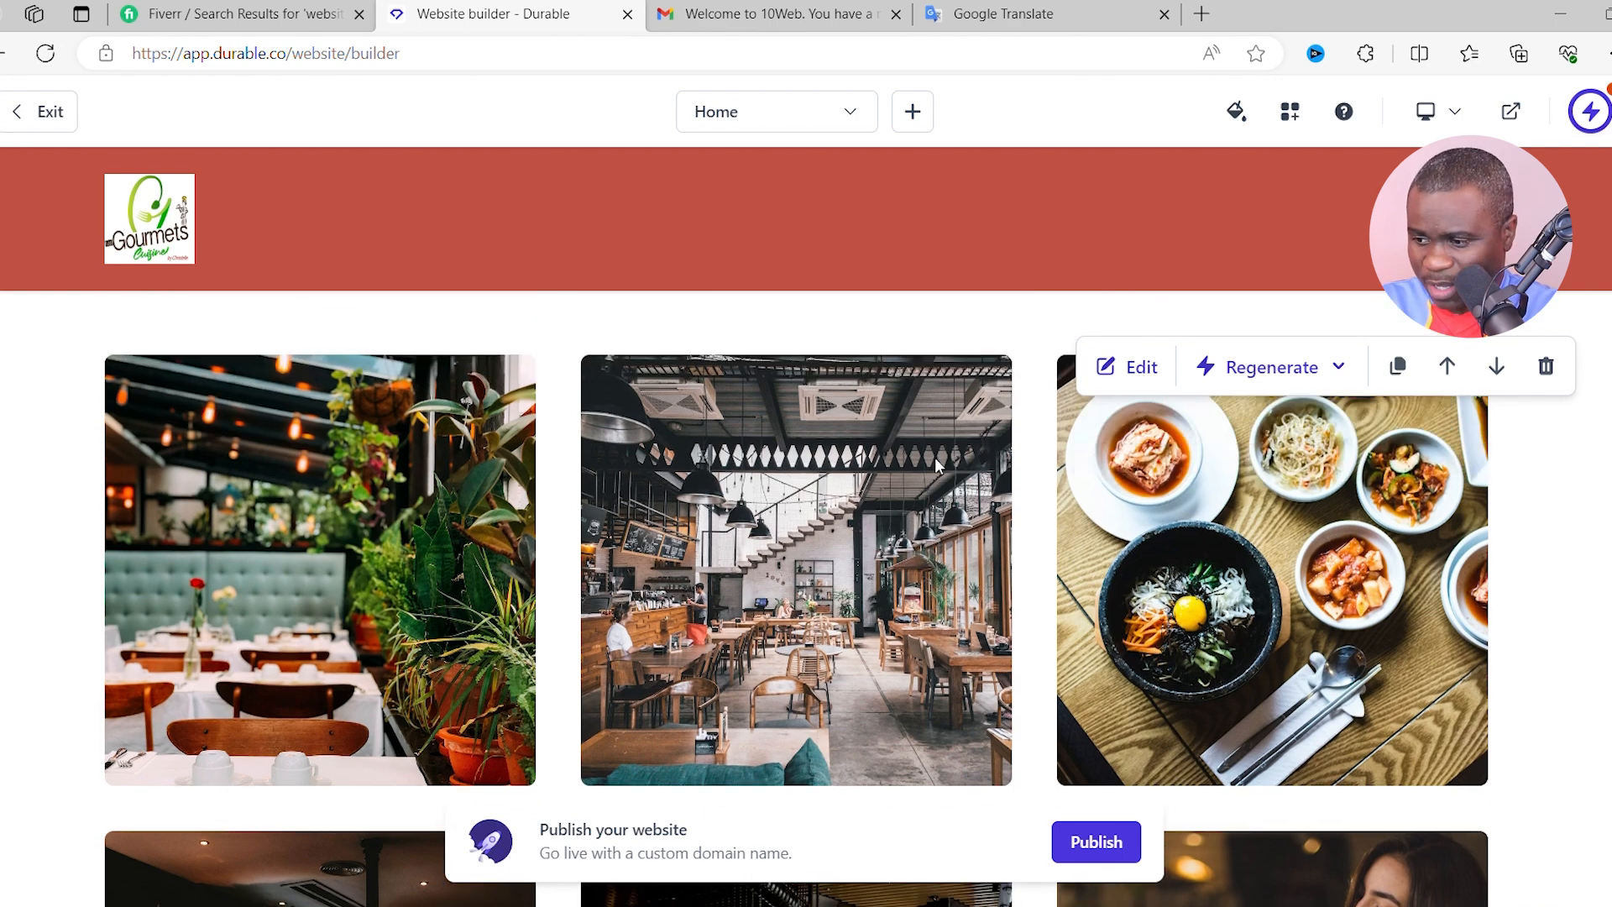
pyautogui.click(1128, 382)
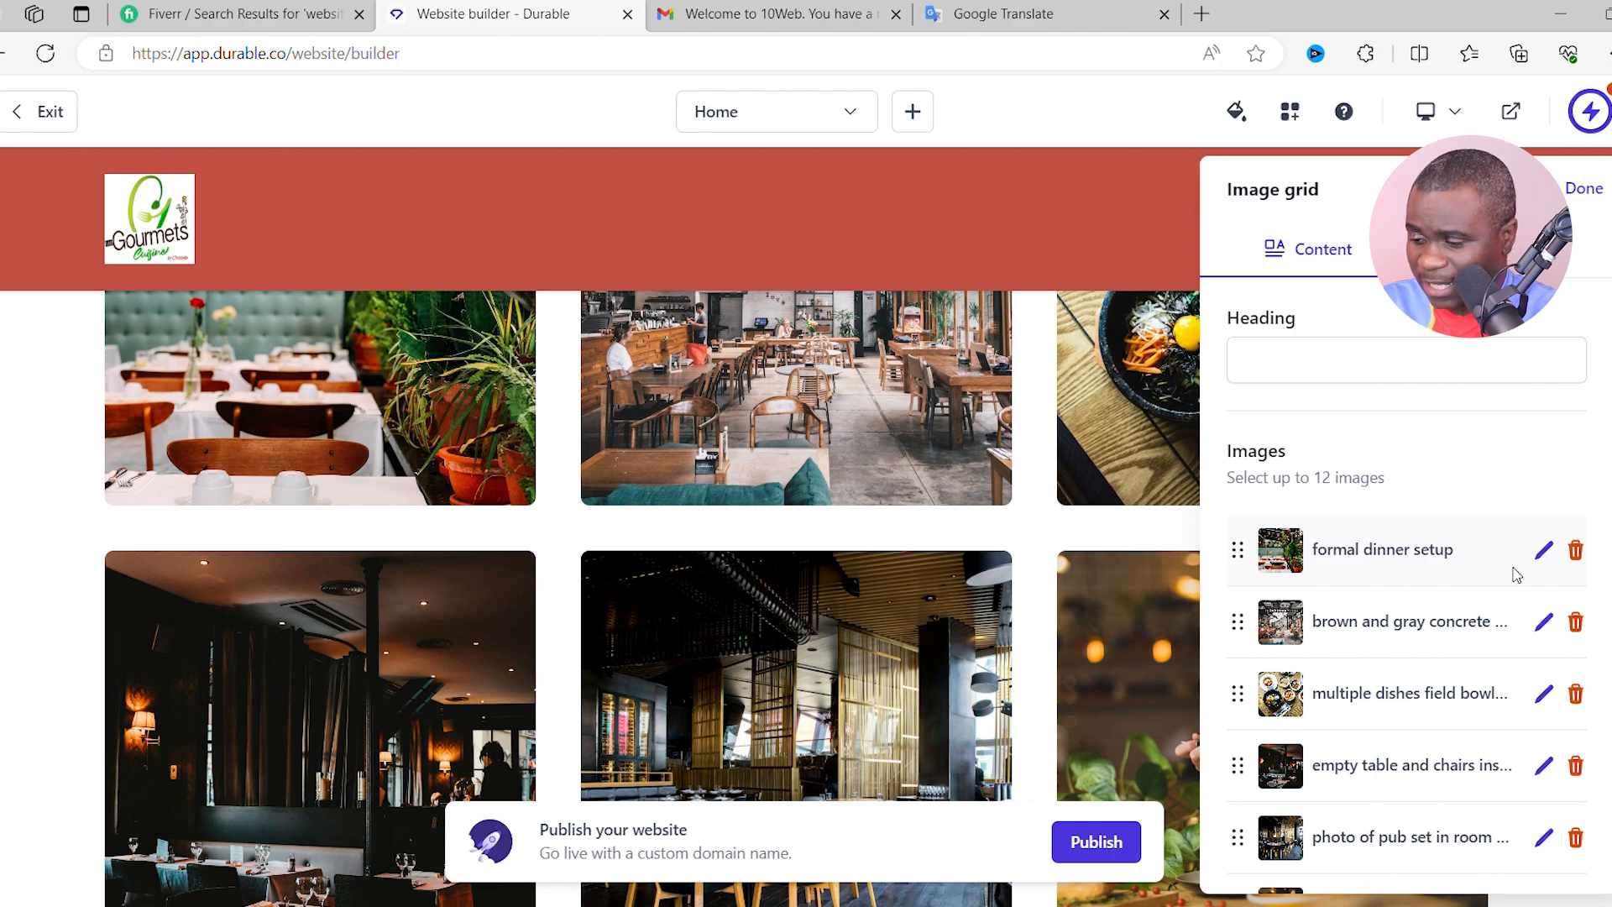
pyautogui.scroll(3, 638, 462)
pyautogui.scroll(-2, 651, 466)
pyautogui.scroll(-1, 1026, 401)
pyautogui.scroll(5, 1080, 371)
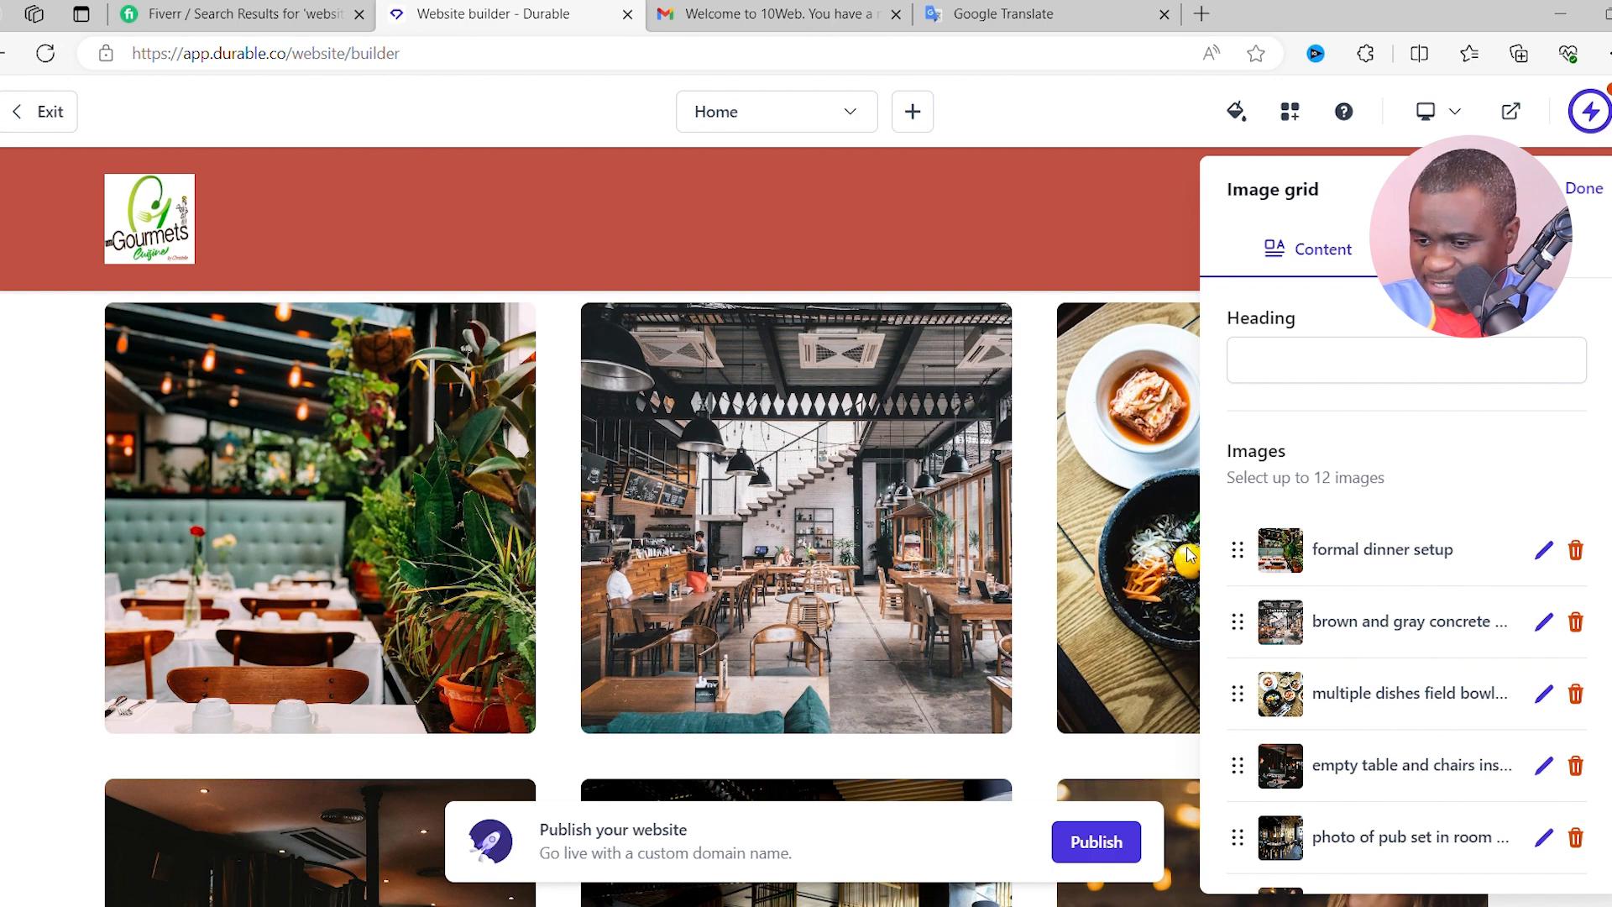
pyautogui.scroll(-1, 819, 532)
pyautogui.scroll(-1, 1479, 635)
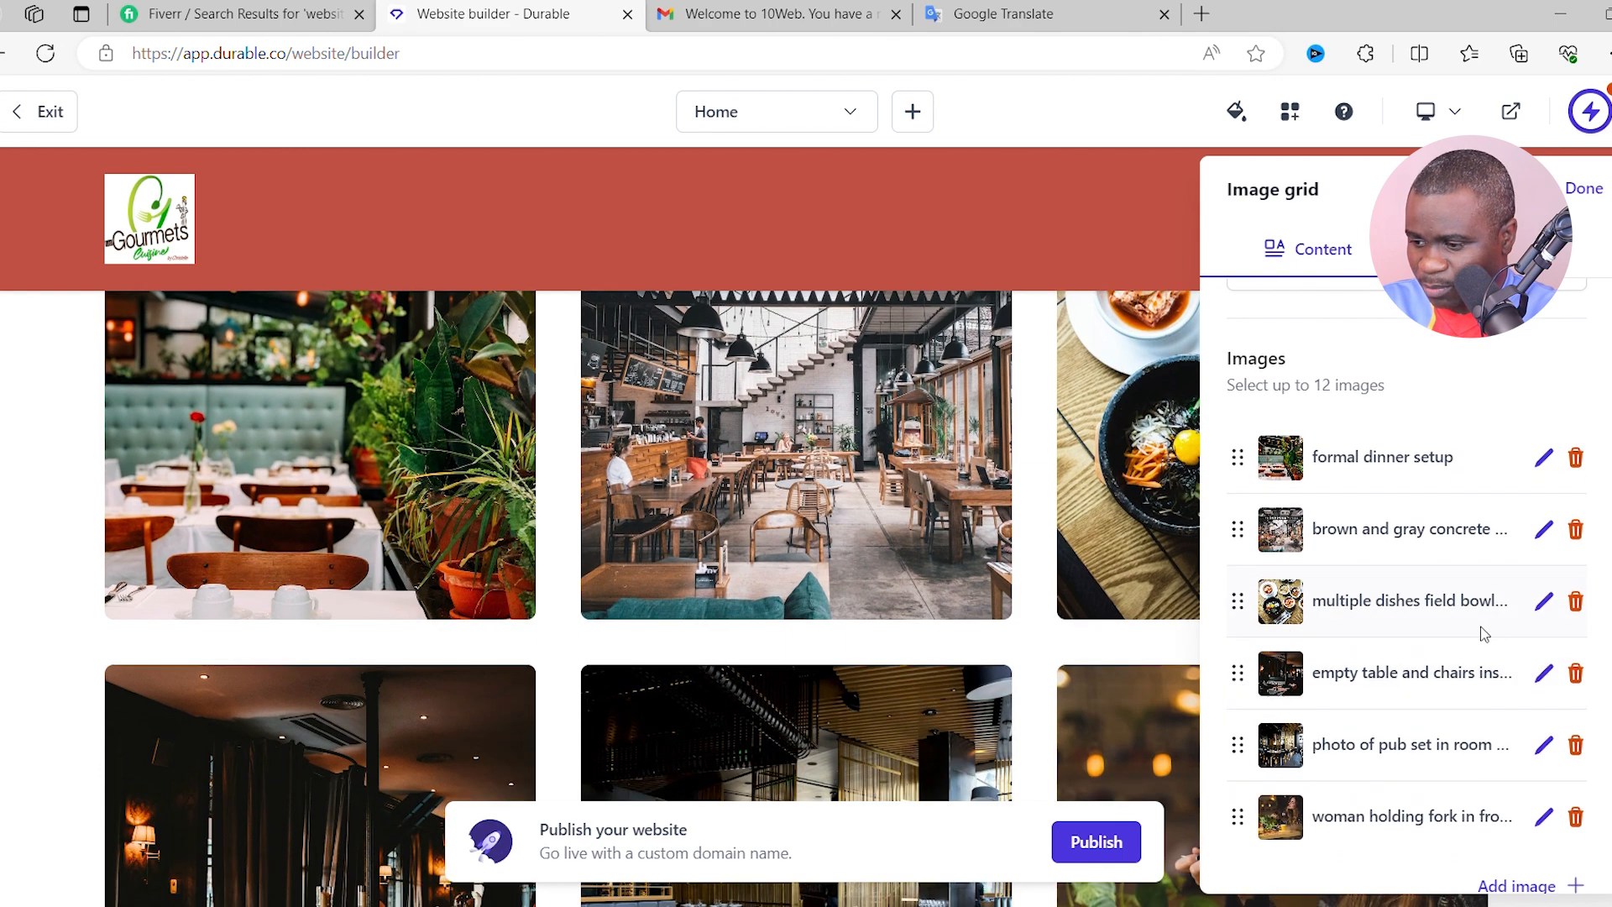
pyautogui.click(1544, 603)
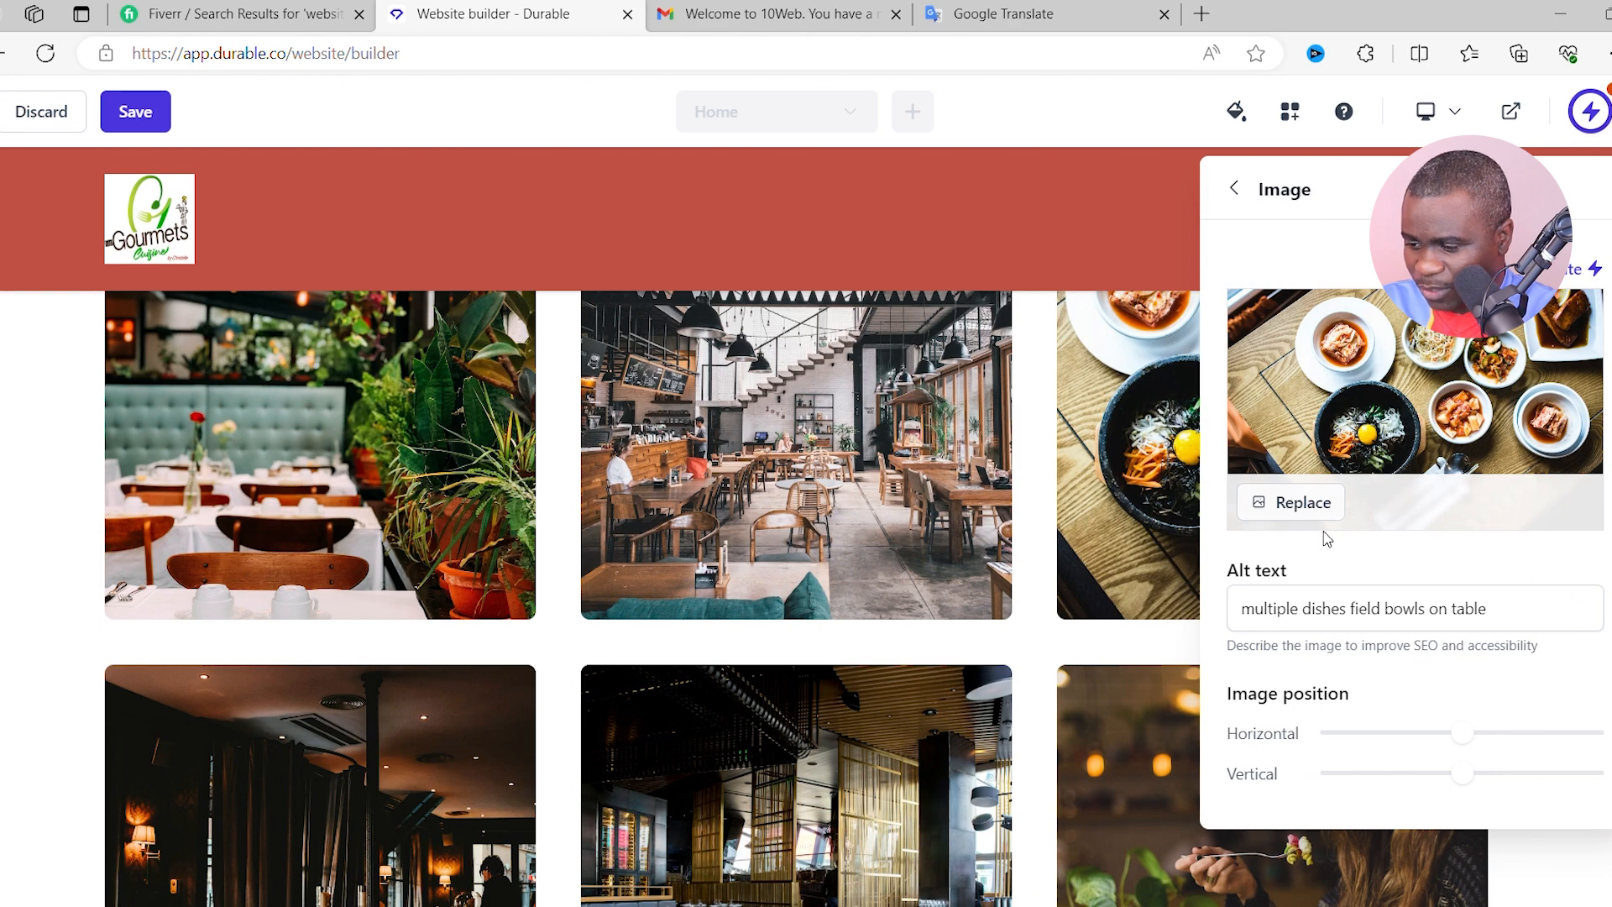
# - Replace the 'multiple dishes field bowl' grid photo with an uploaded yellow dumplings picture
pyautogui.moveTo(1397, 424)
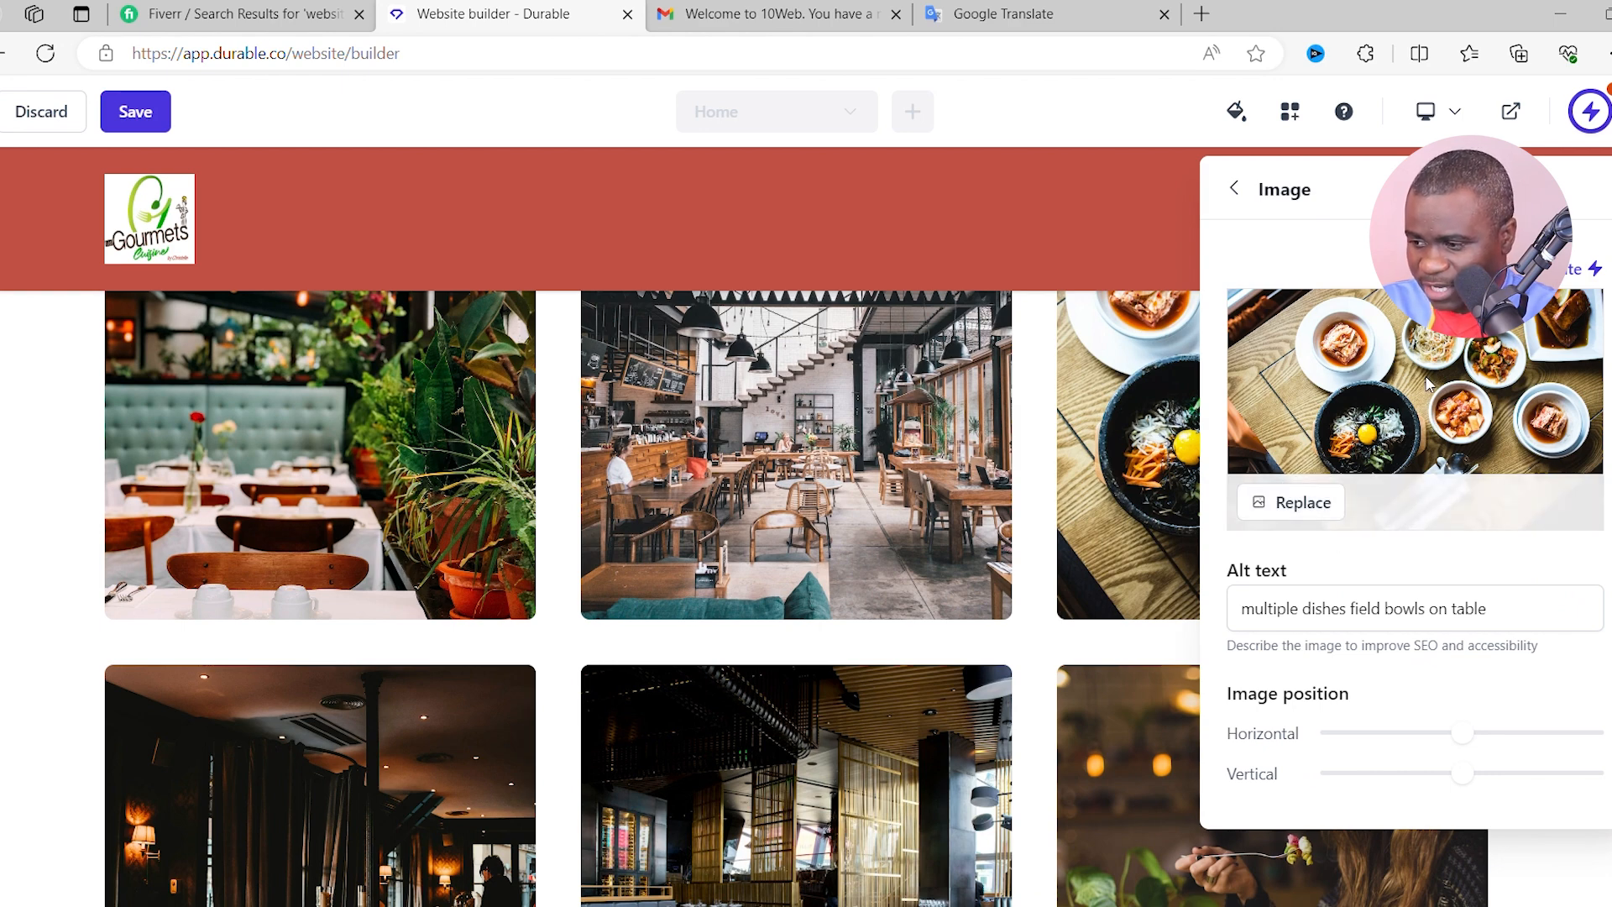
pyautogui.click(1304, 506)
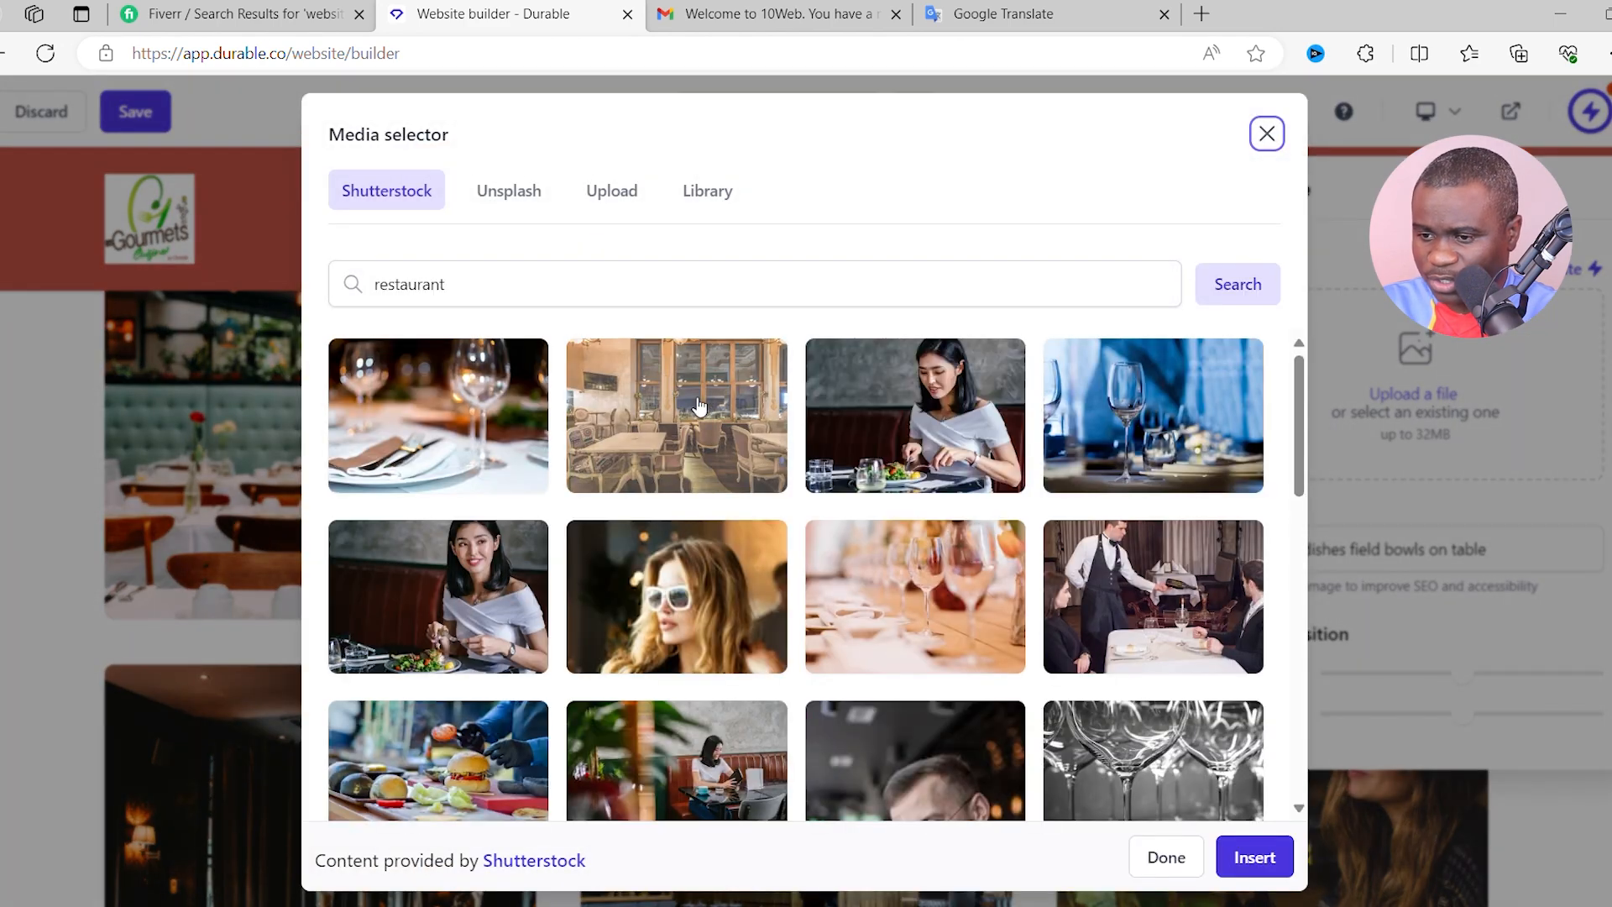
pyautogui.click(622, 193)
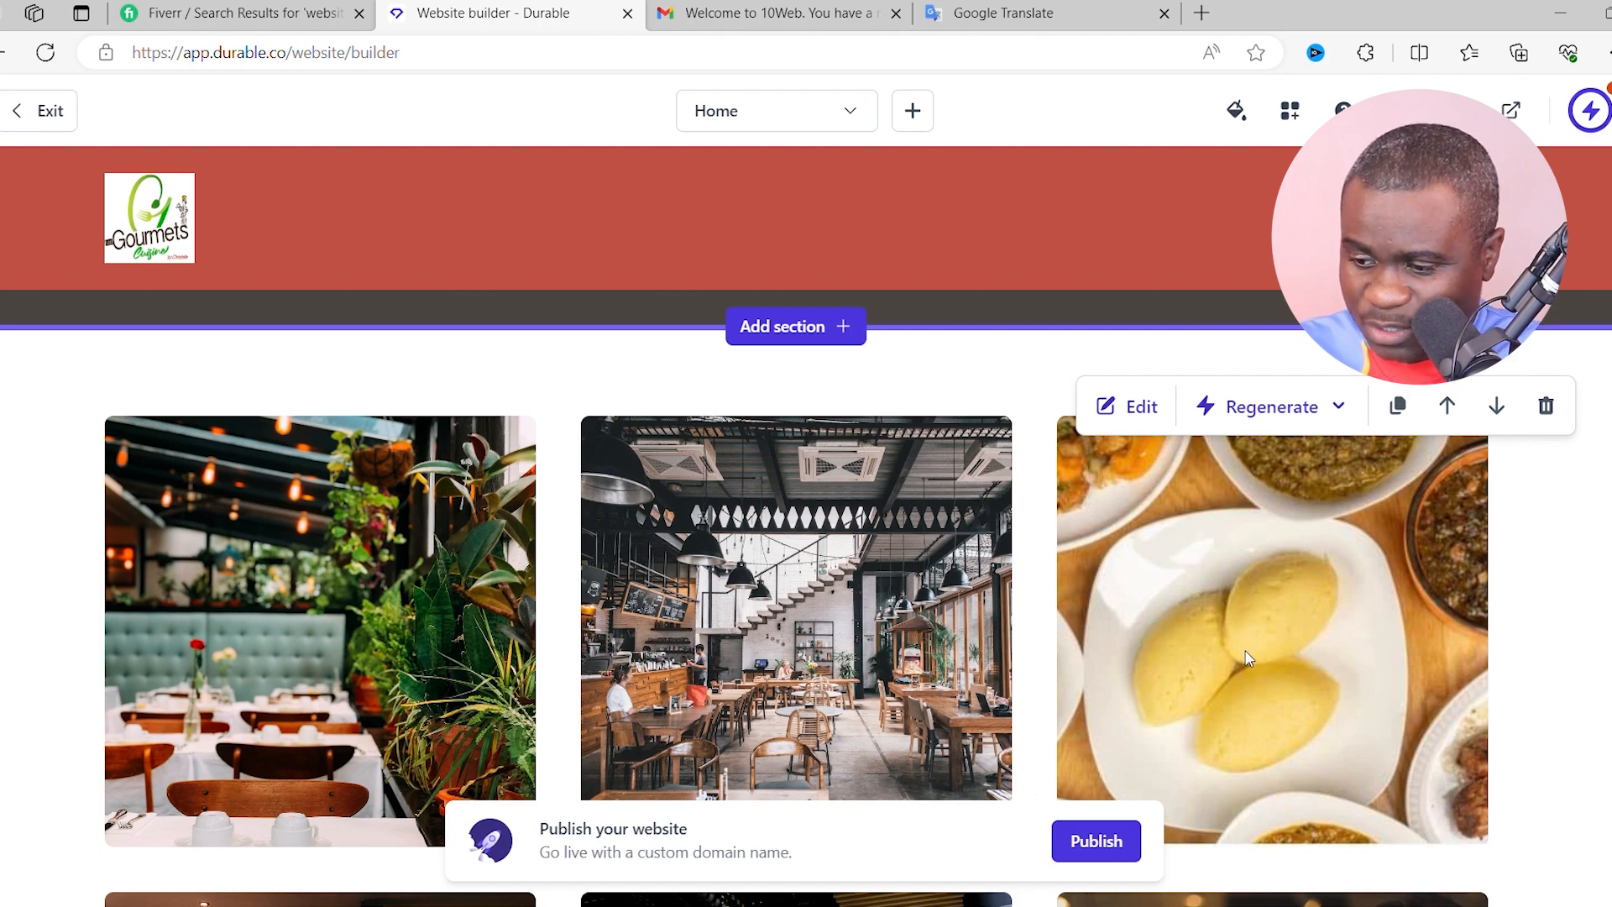
pyautogui.scroll(-2, 1248, 656)
pyautogui.scroll(2, 1286, 558)
pyautogui.click(1128, 403)
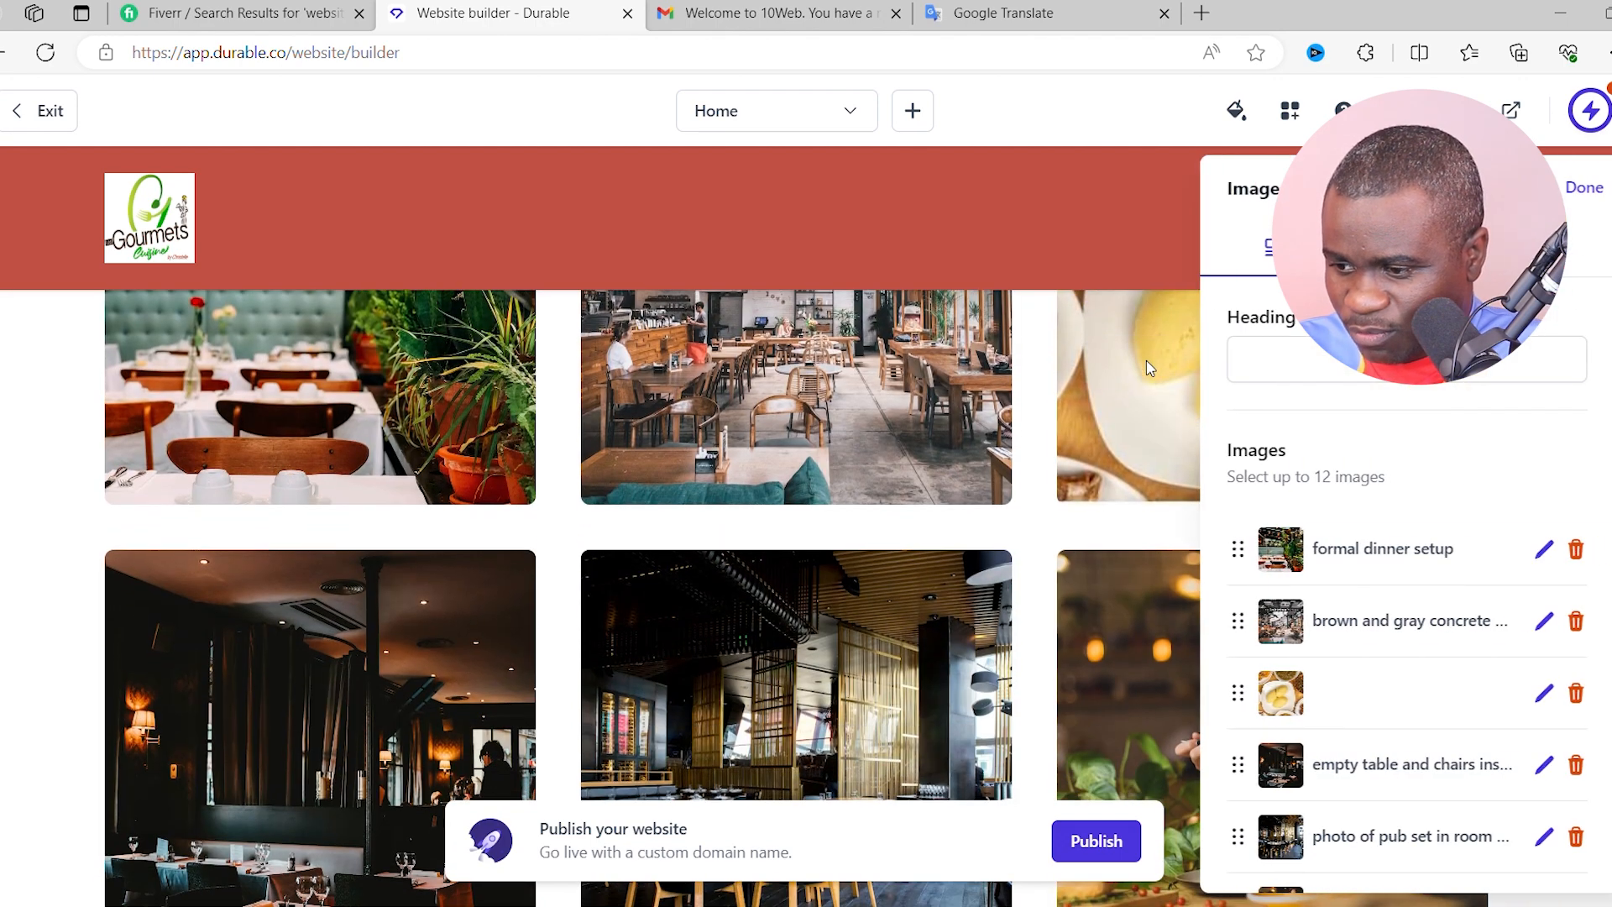
pyautogui.scroll(-1, 1380, 653)
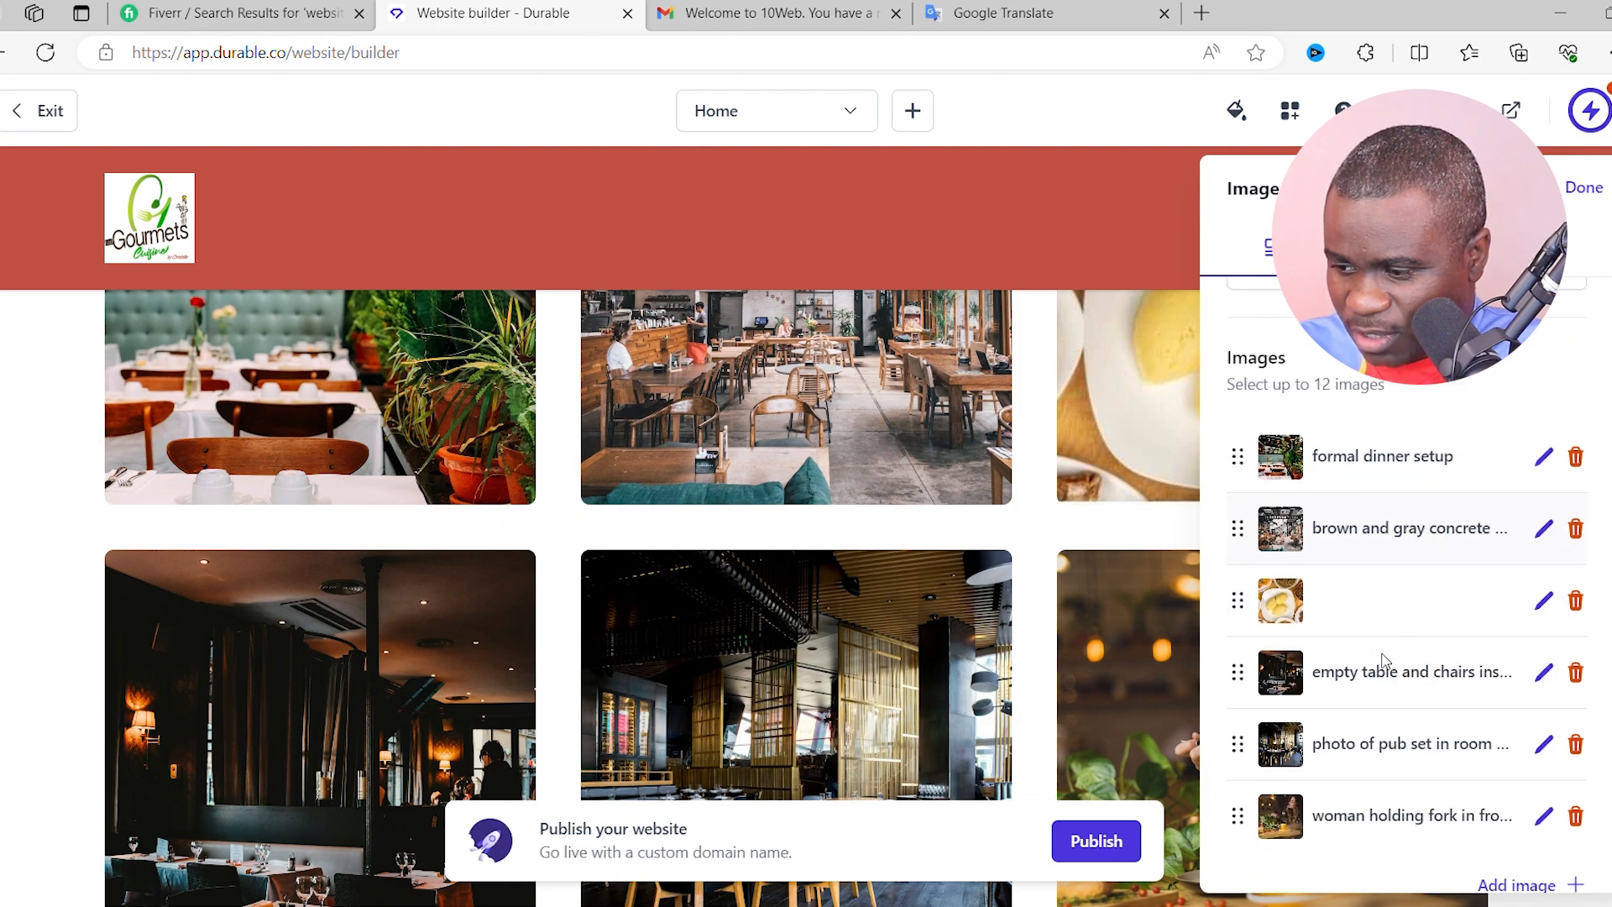
pyautogui.scroll(1, 1379, 634)
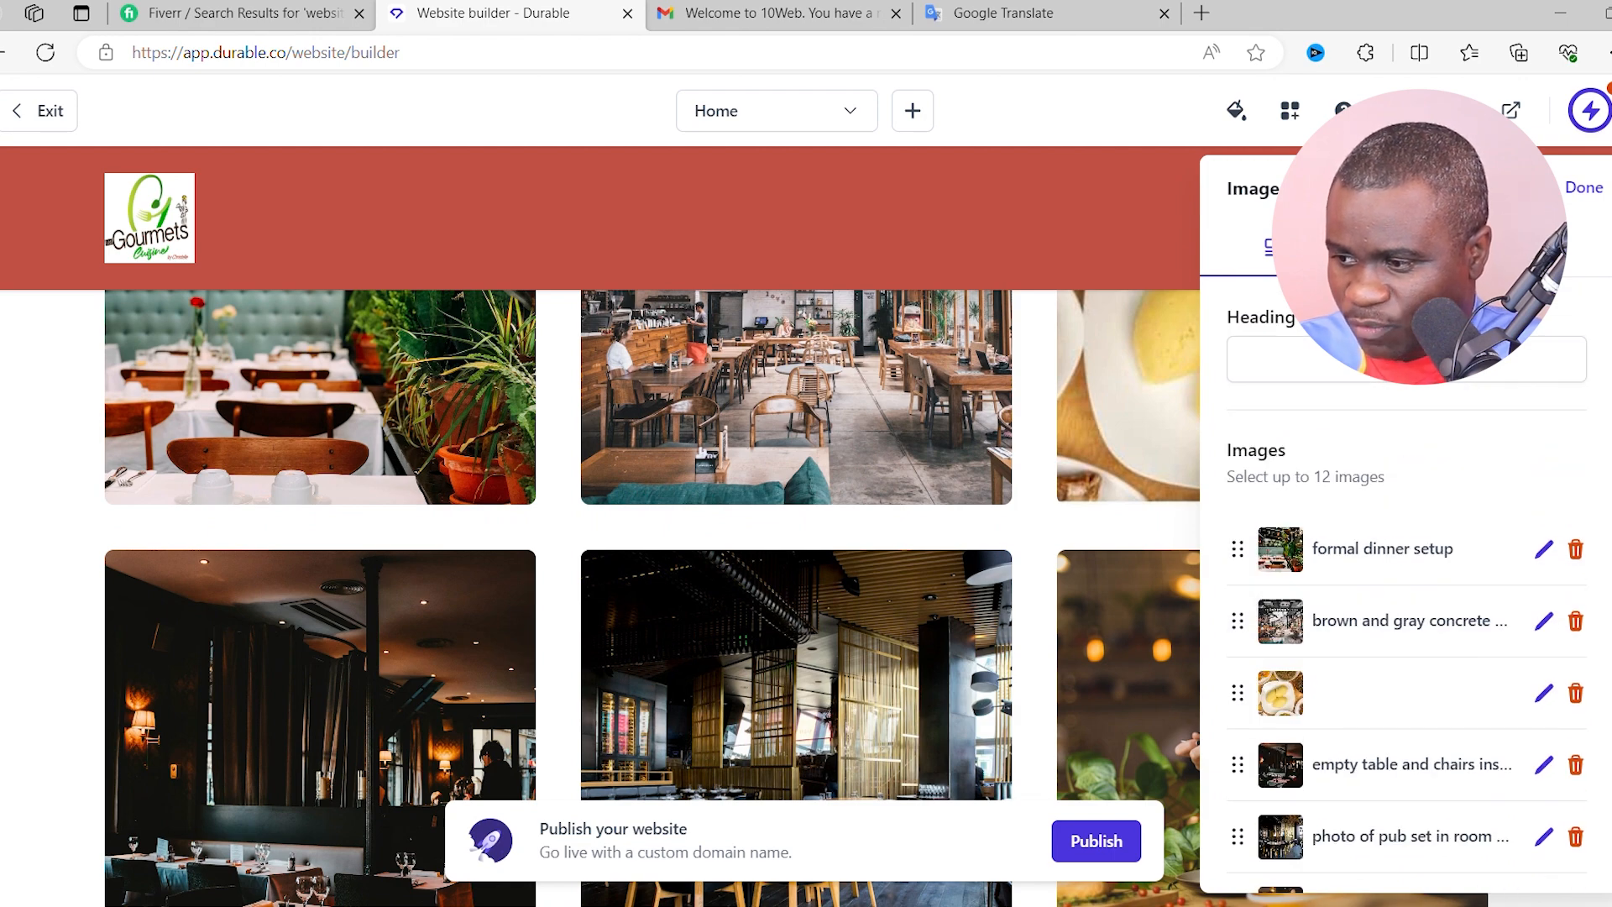
pyautogui.click(1583, 188)
pyautogui.scroll(2, 1268, 540)
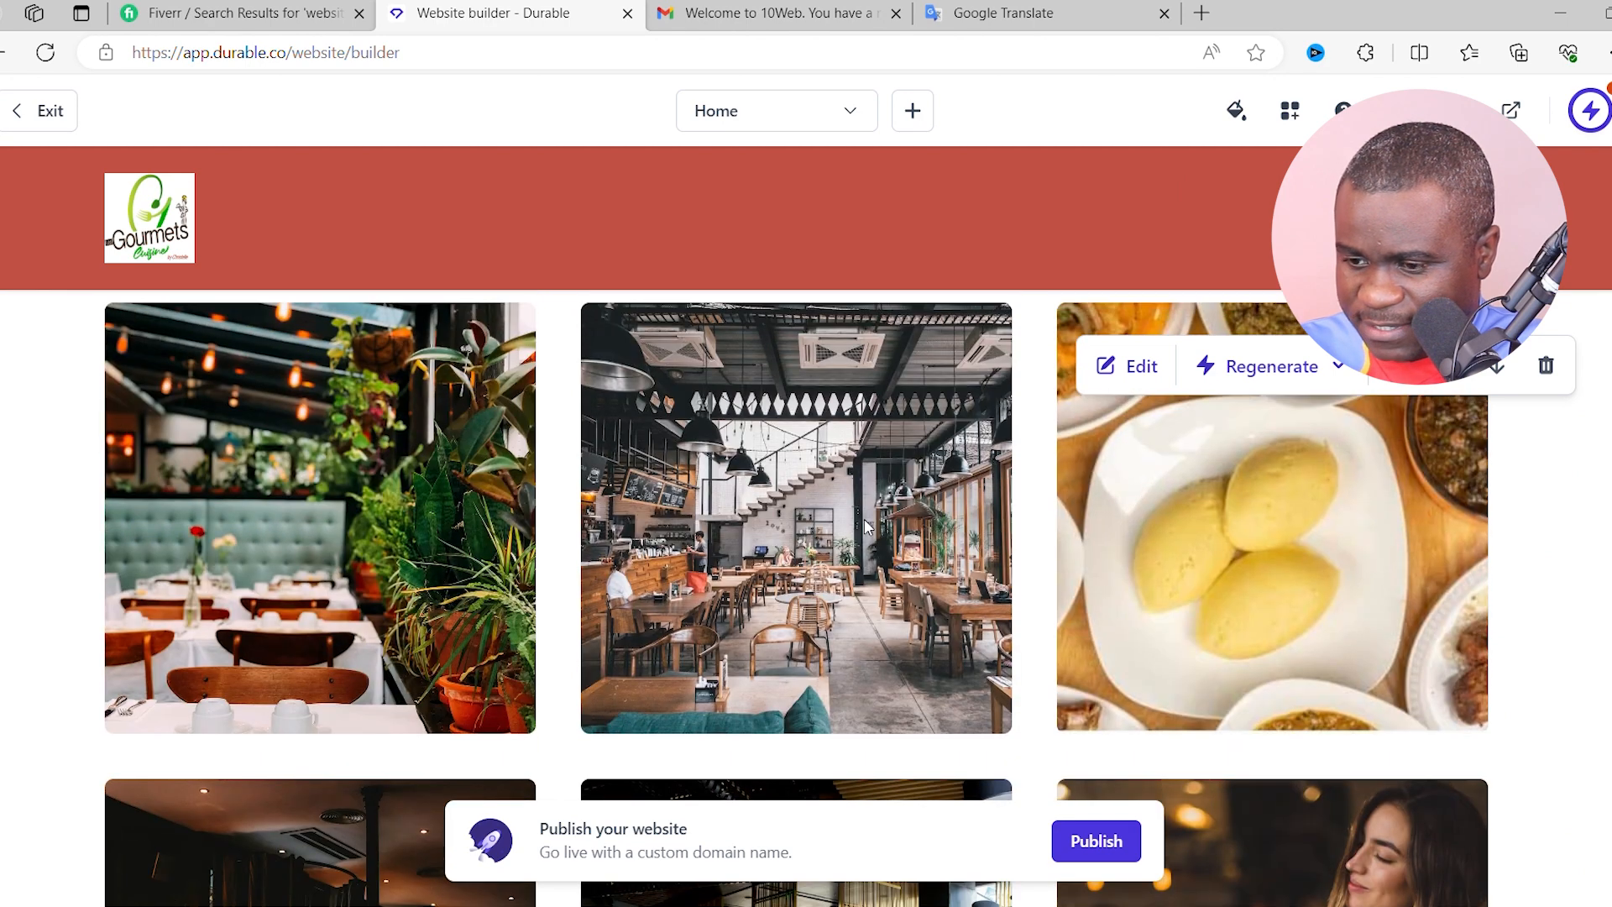
# - Swap the empty dining room photo for an uploaded plate of Plantains, Poulet Mayo and Kwanga
pyautogui.click(1128, 366)
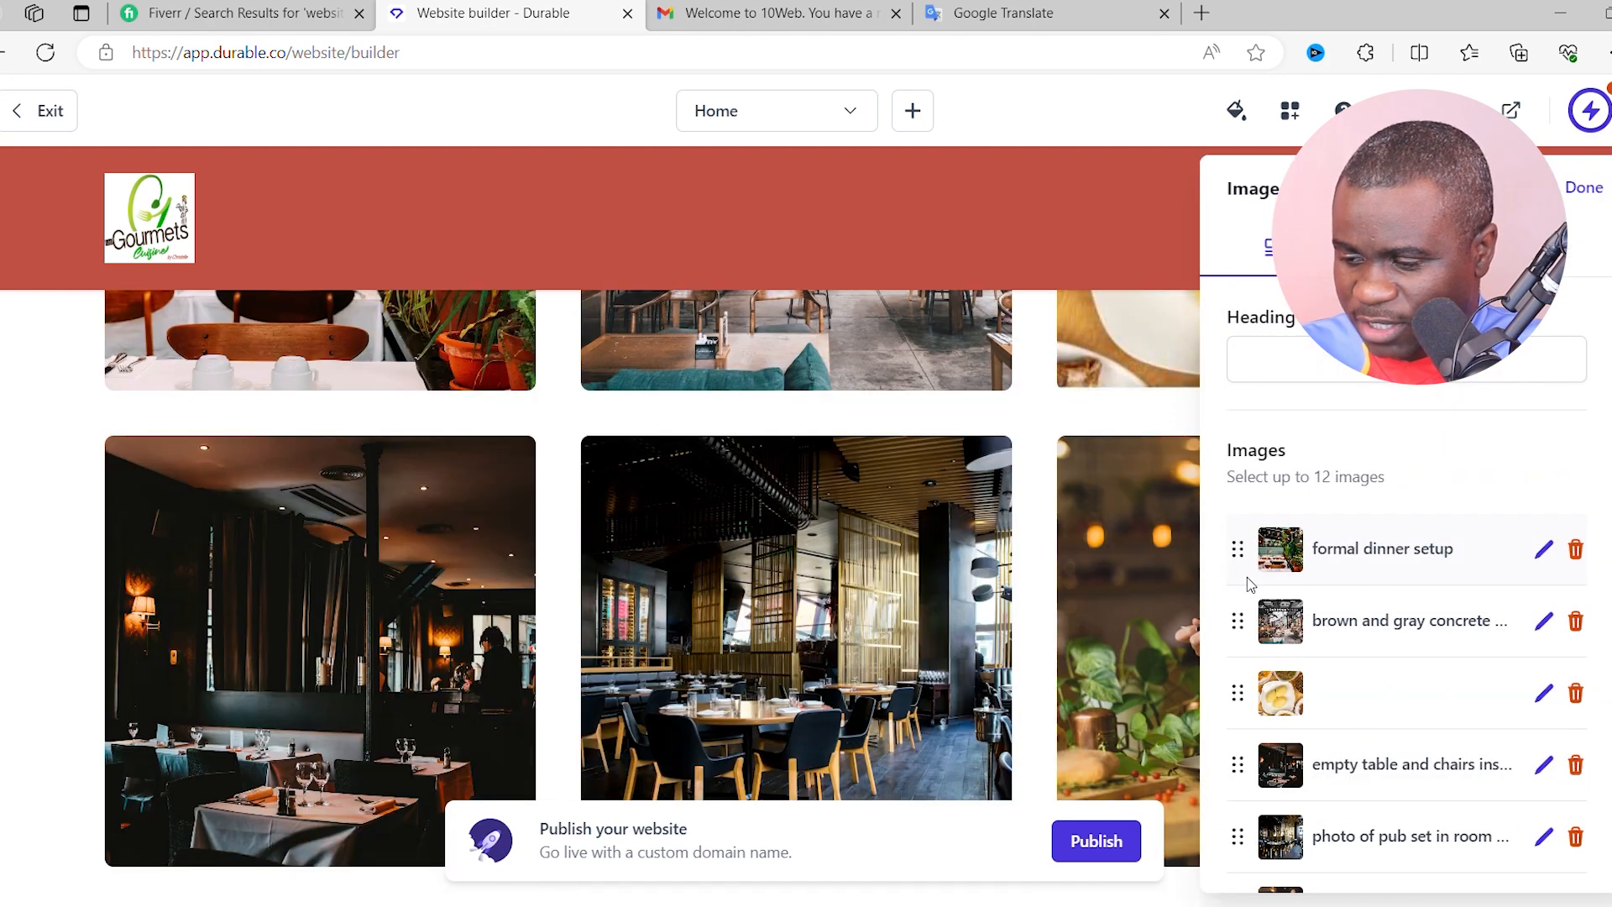
pyautogui.scroll(-1, 1385, 619)
pyautogui.click(1543, 641)
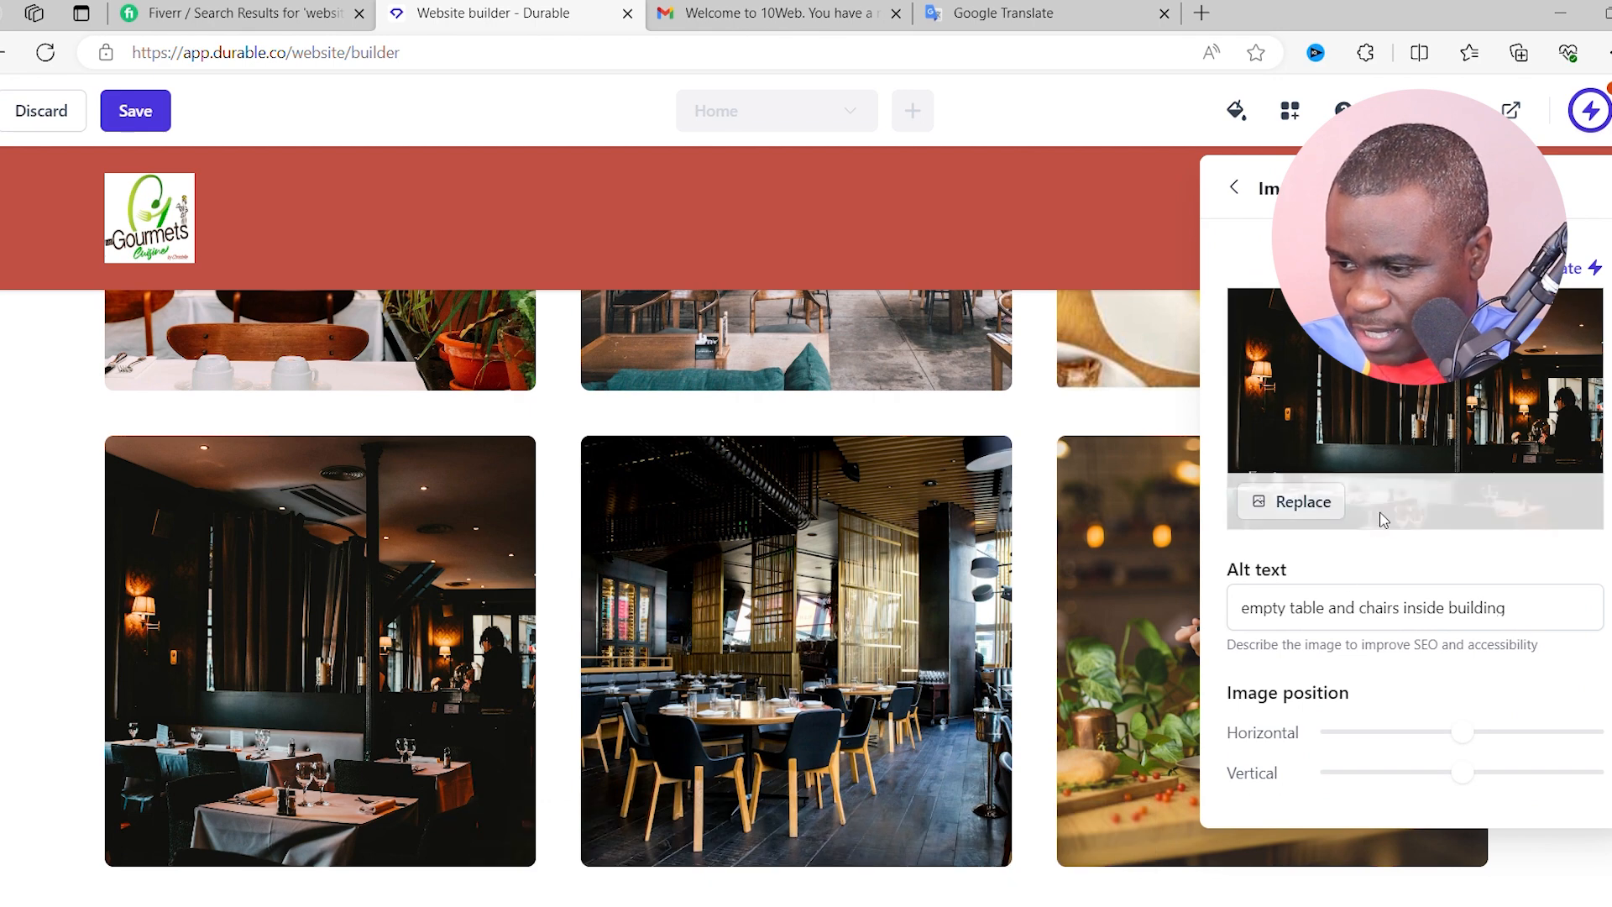
pyautogui.click(1309, 501)
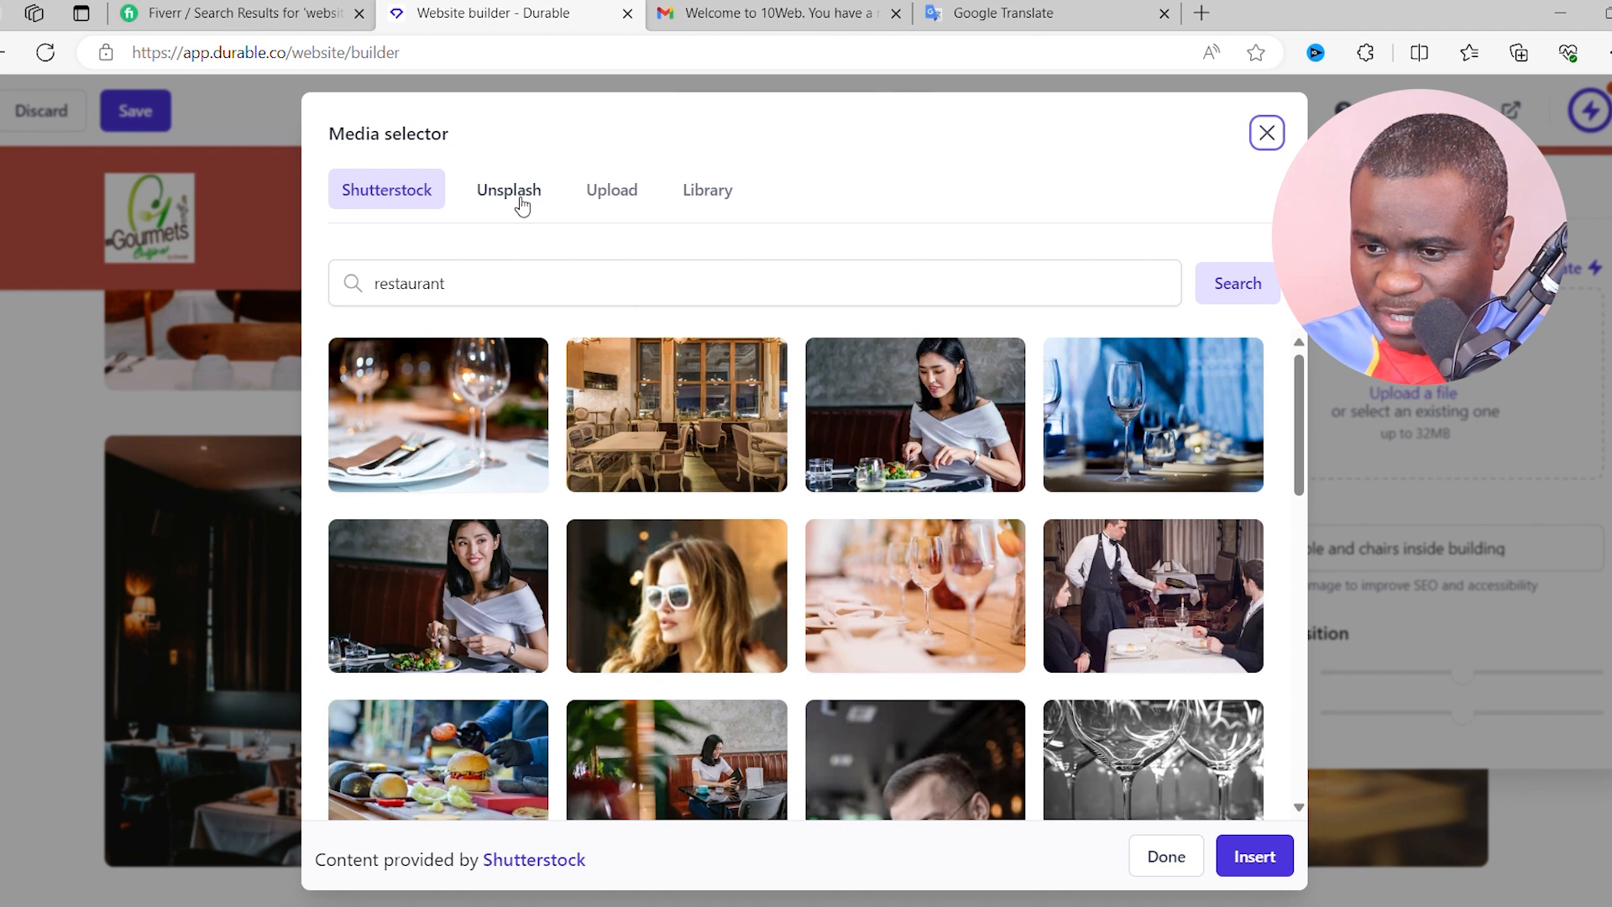
pyautogui.click(598, 195)
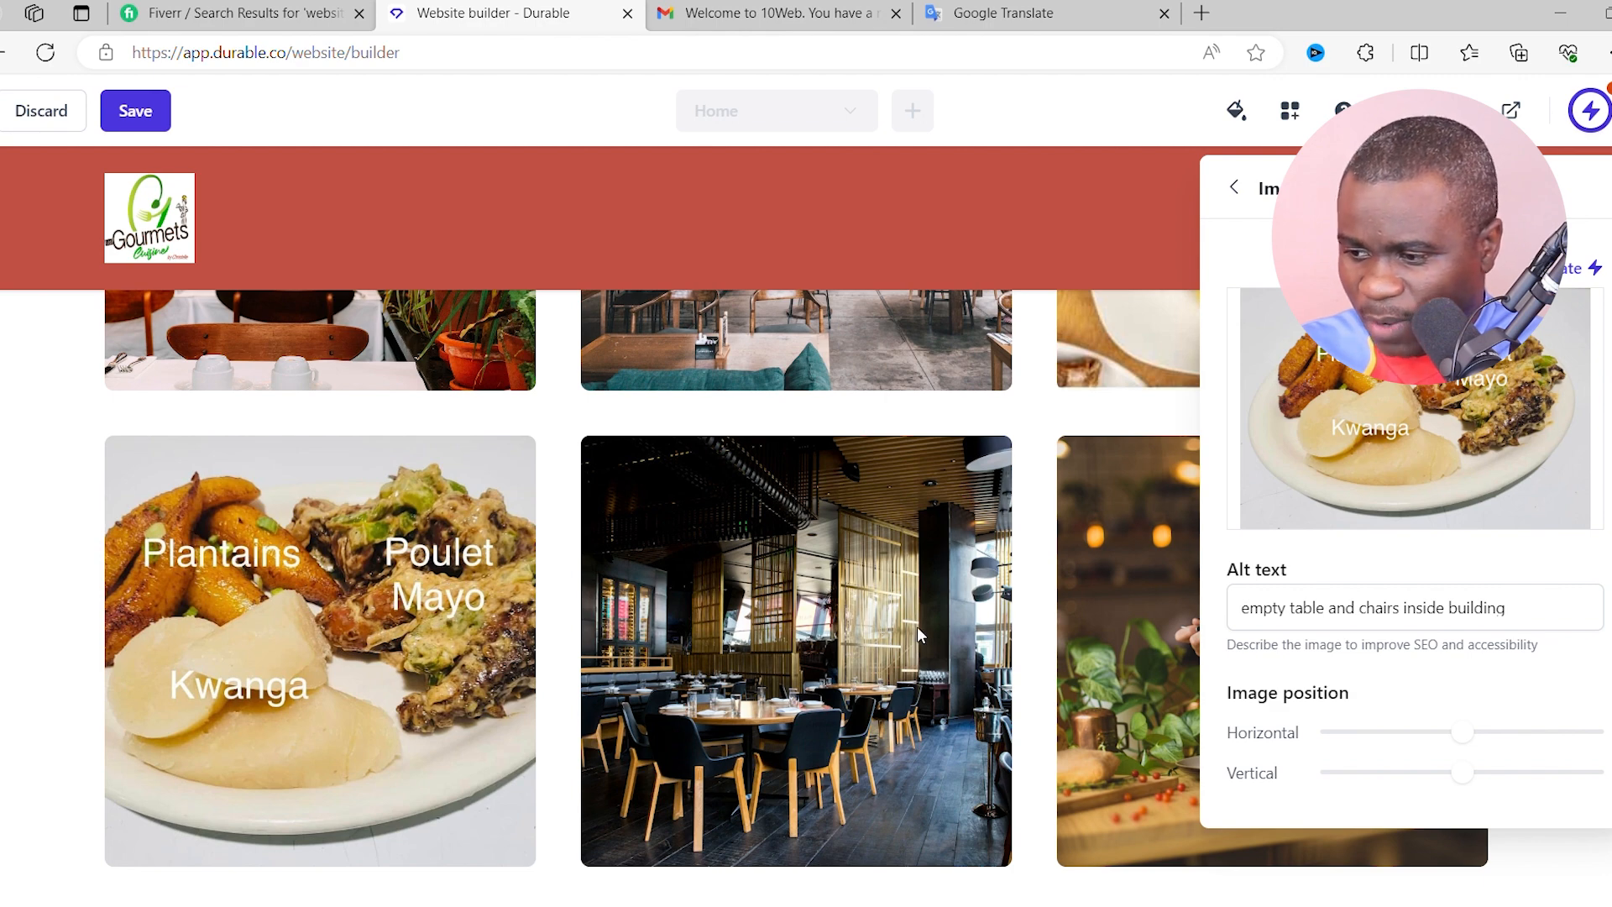
pyautogui.click(145, 110)
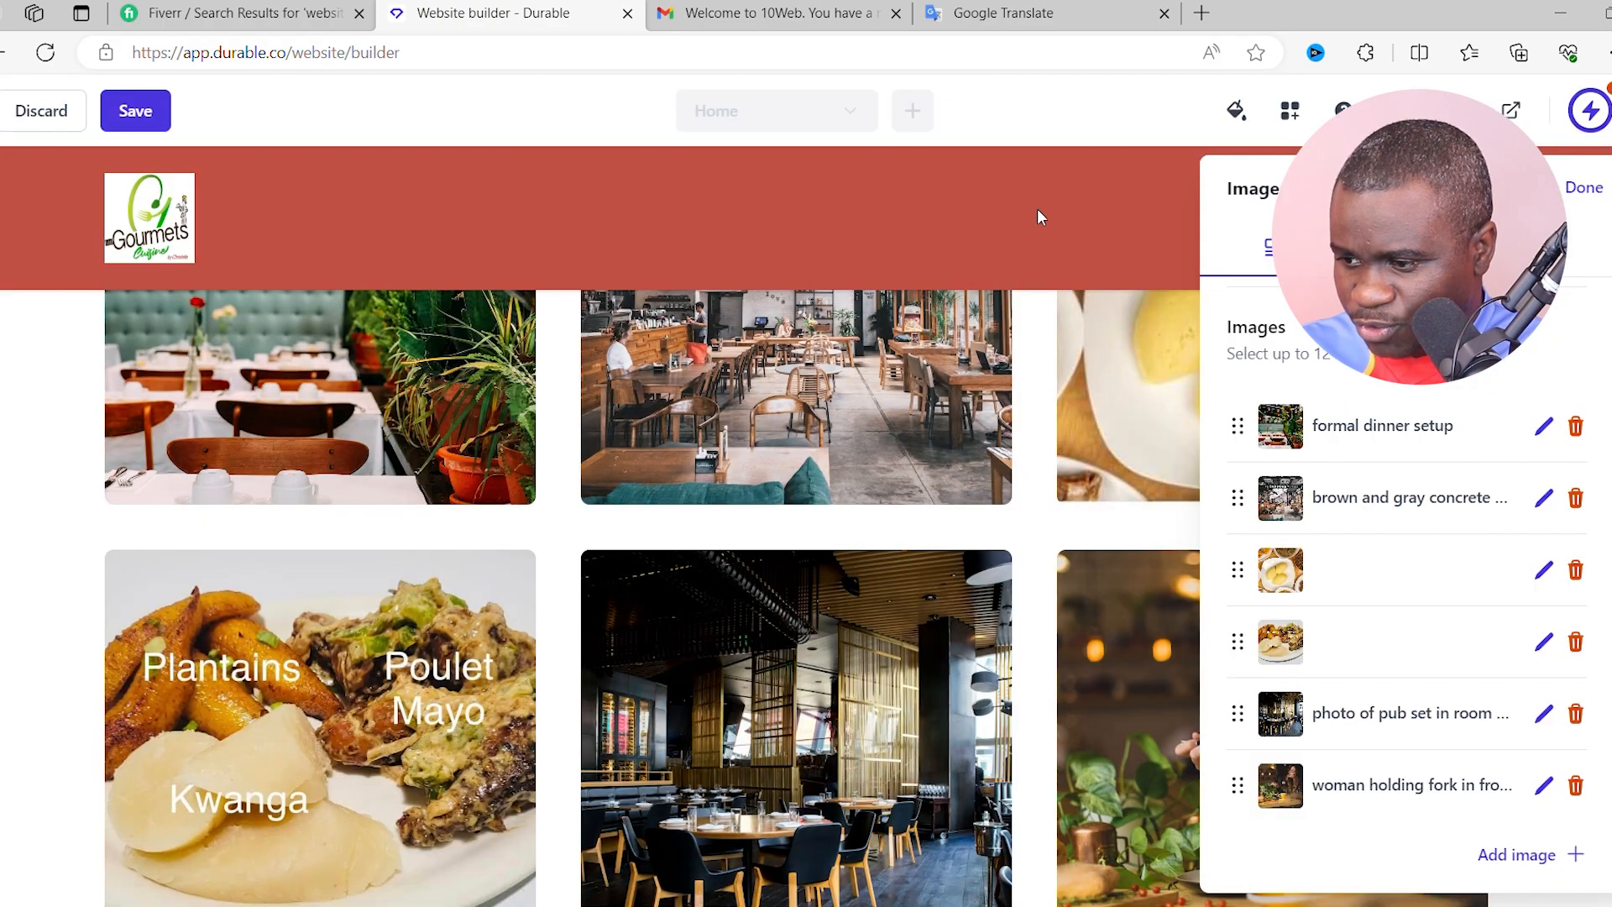
# - Close the image grid panel, review the grid, and scroll down to the About Les Gourmets section
pyautogui.click(1036, 241)
pyautogui.scroll(3, 1159, 537)
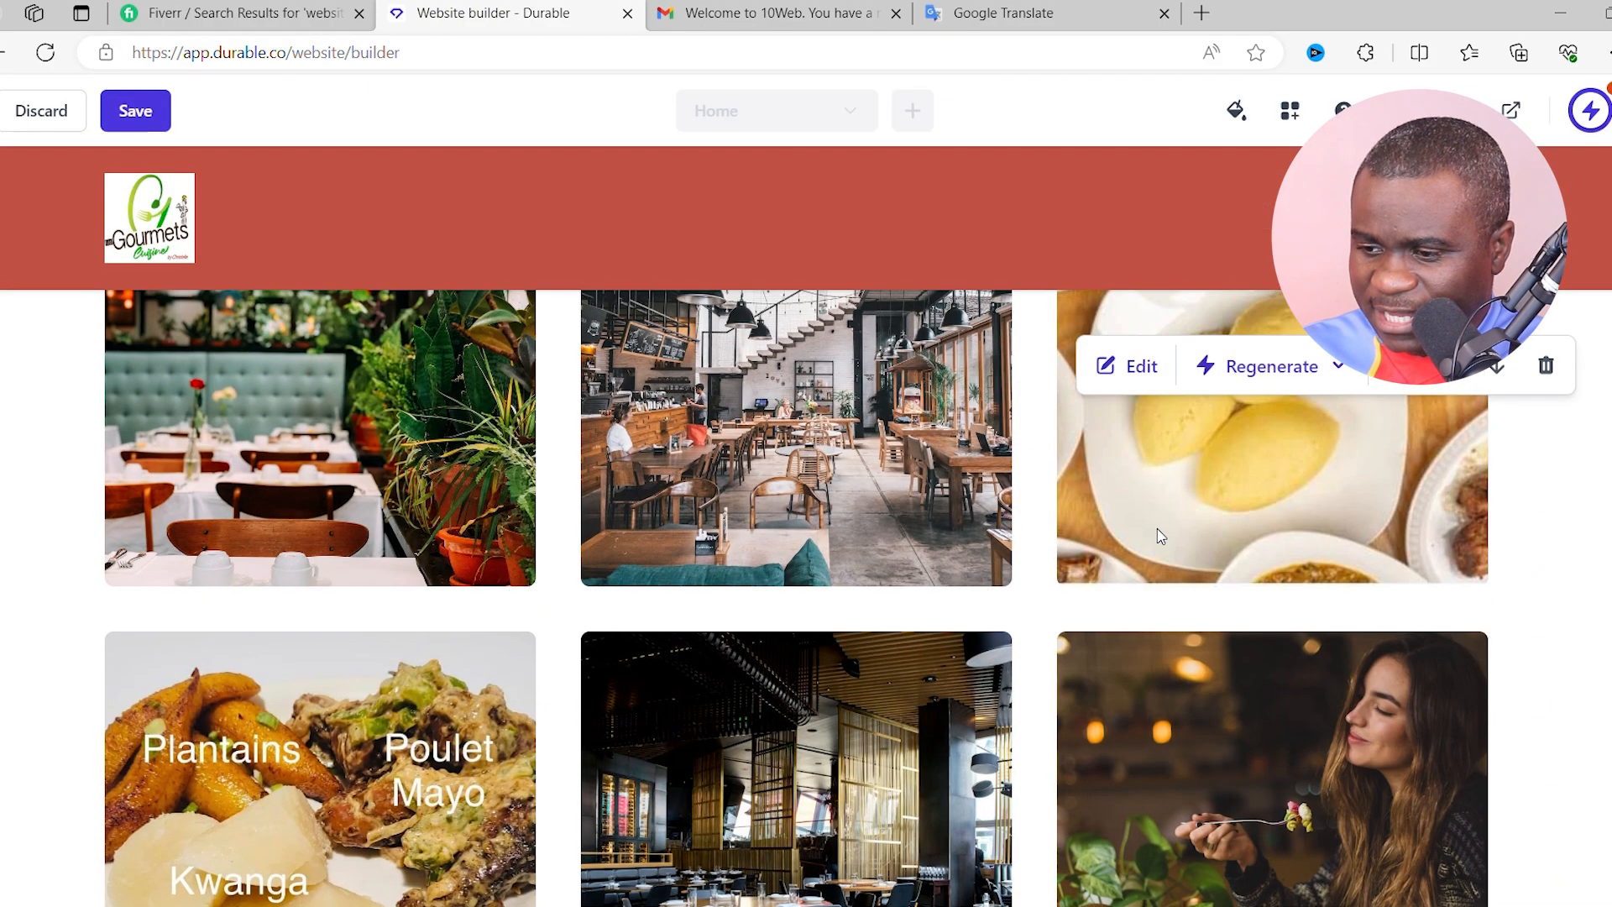
pyautogui.scroll(-3, 579, 539)
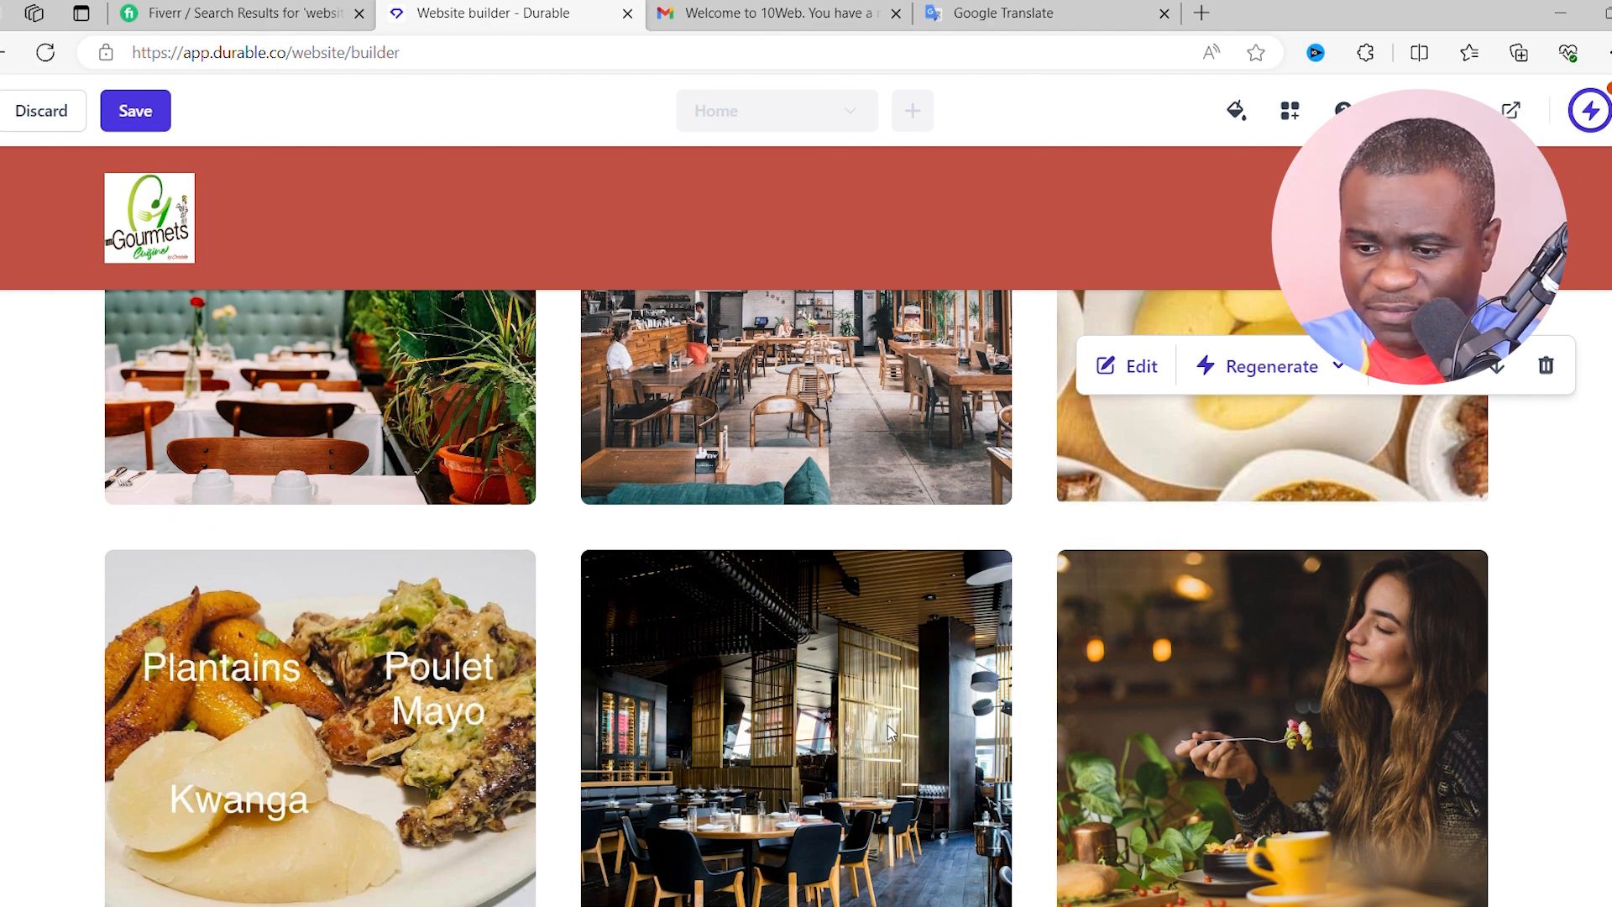
pyautogui.scroll(1, 1008, 650)
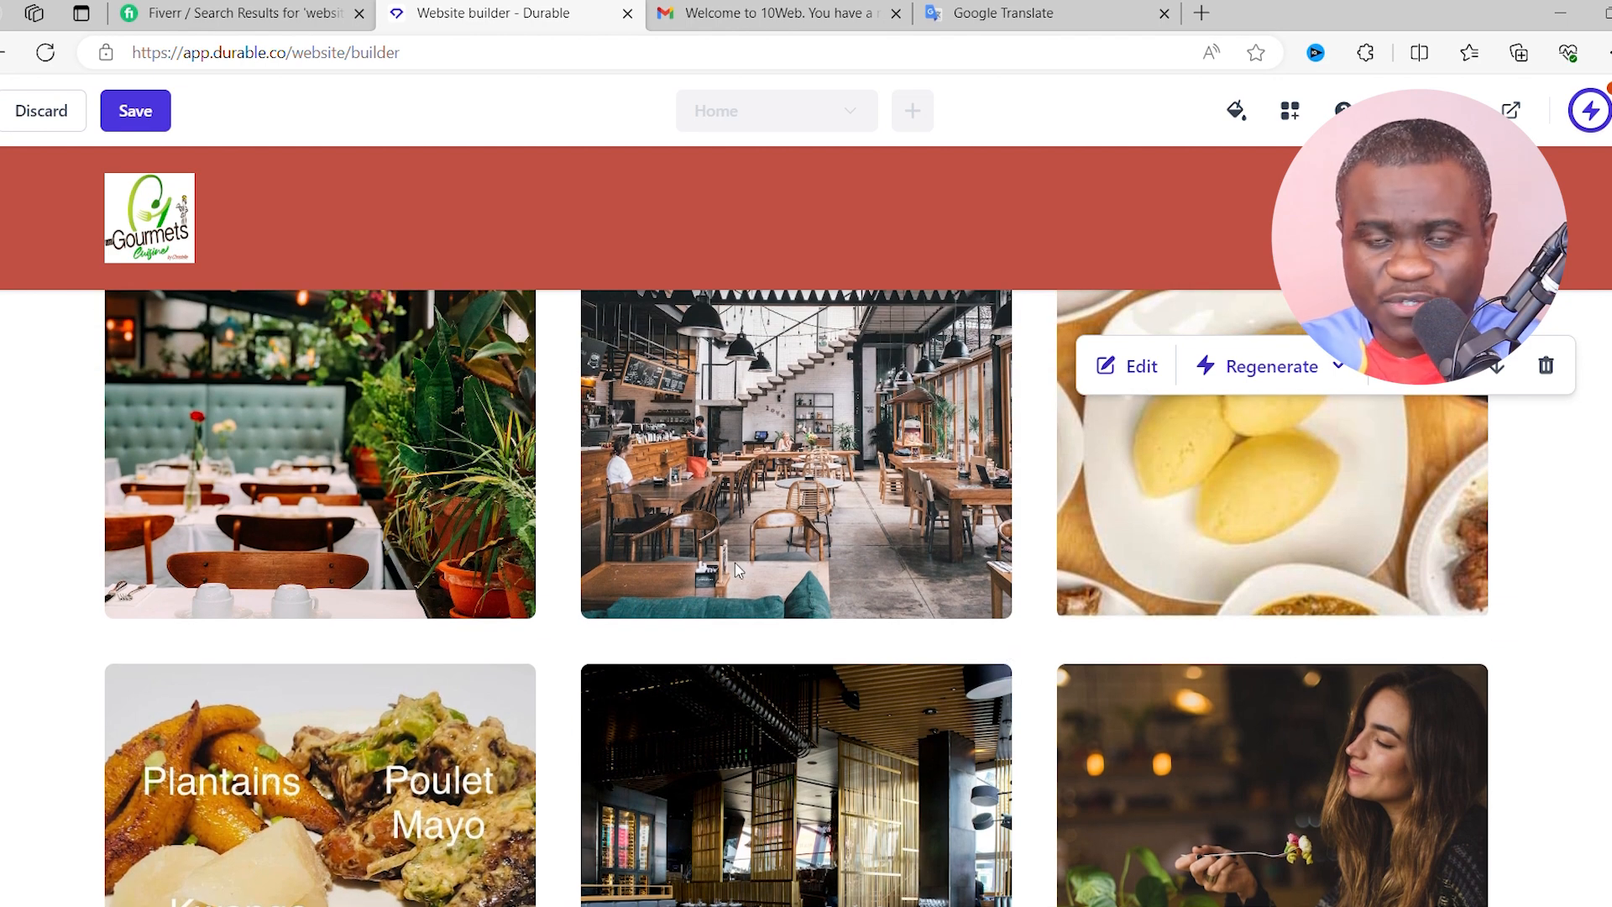
pyautogui.scroll(2, 734, 563)
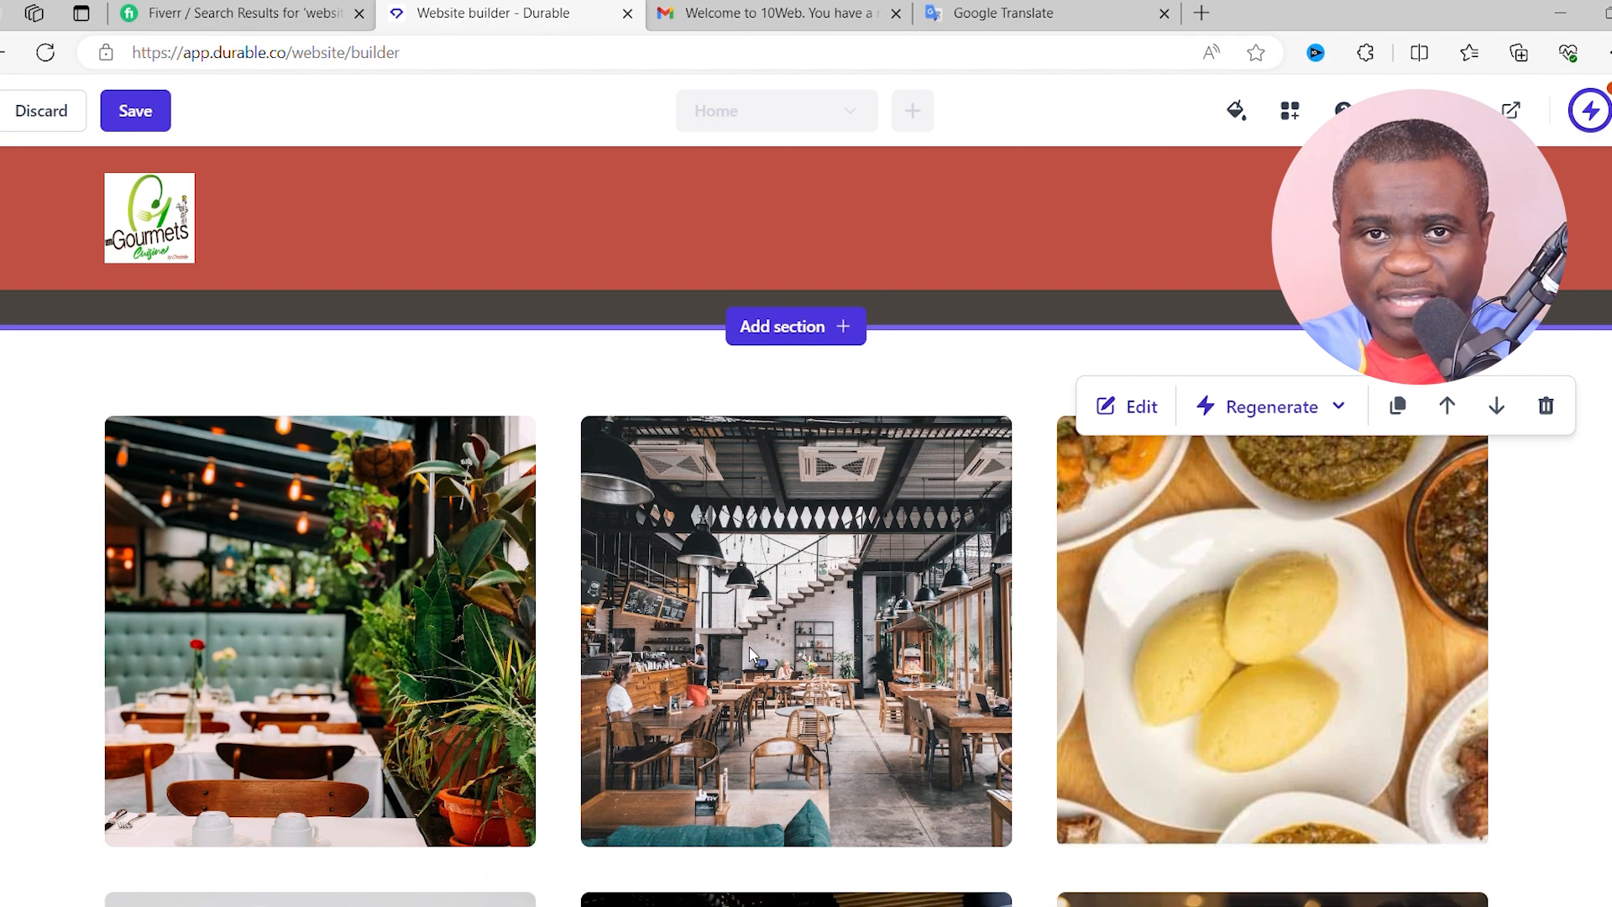
pyautogui.scroll(-2, 753, 648)
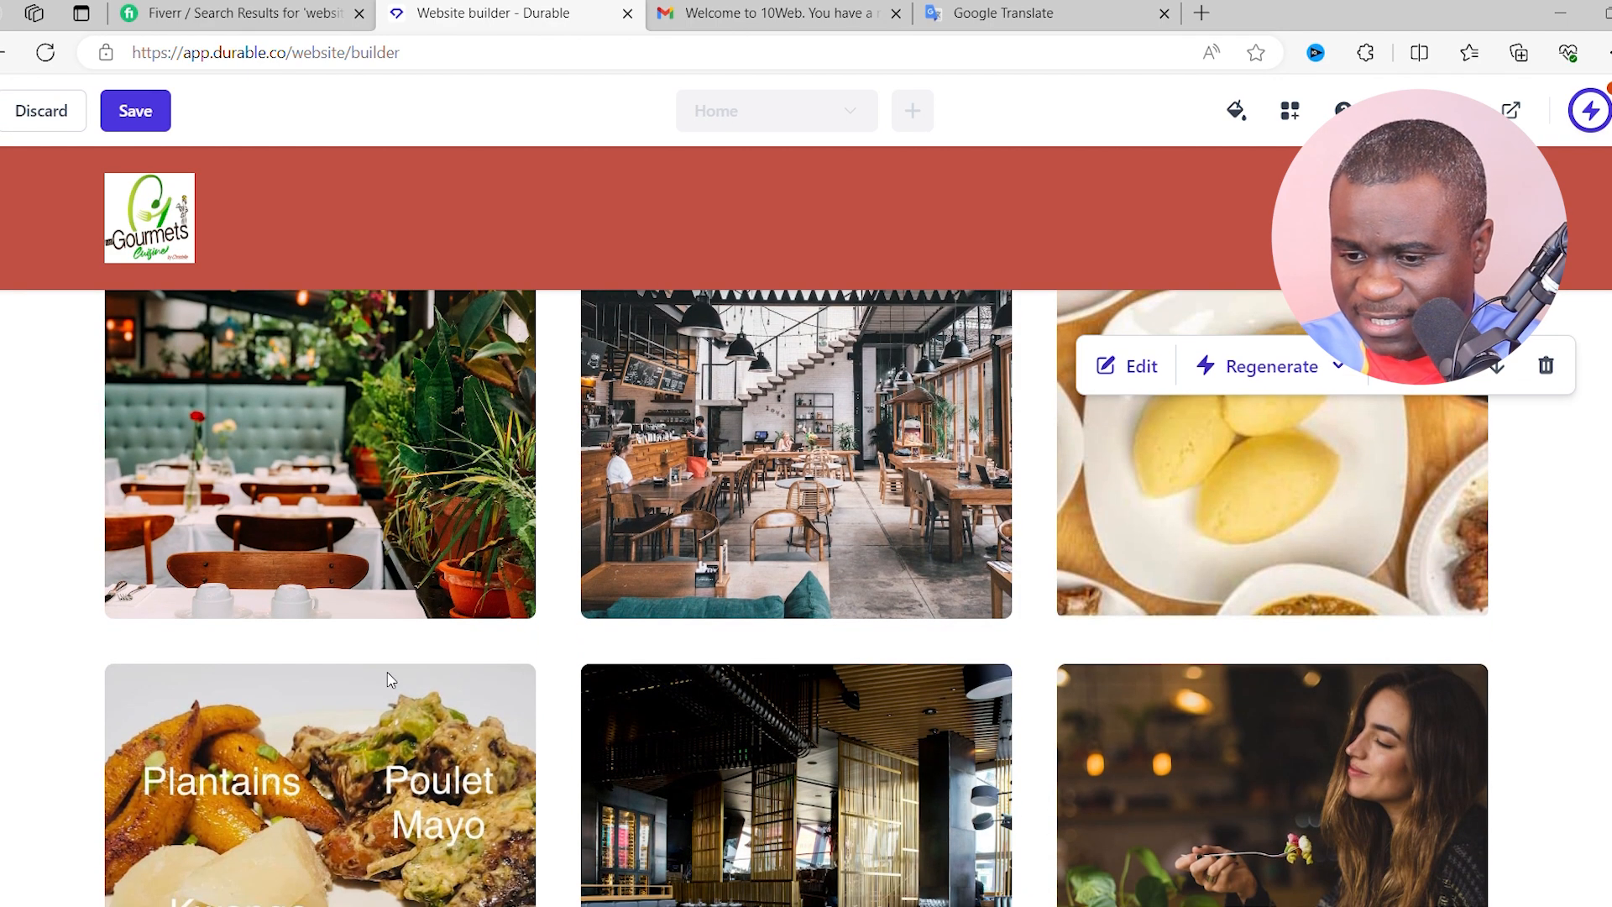
pyautogui.scroll(-2, 390, 789)
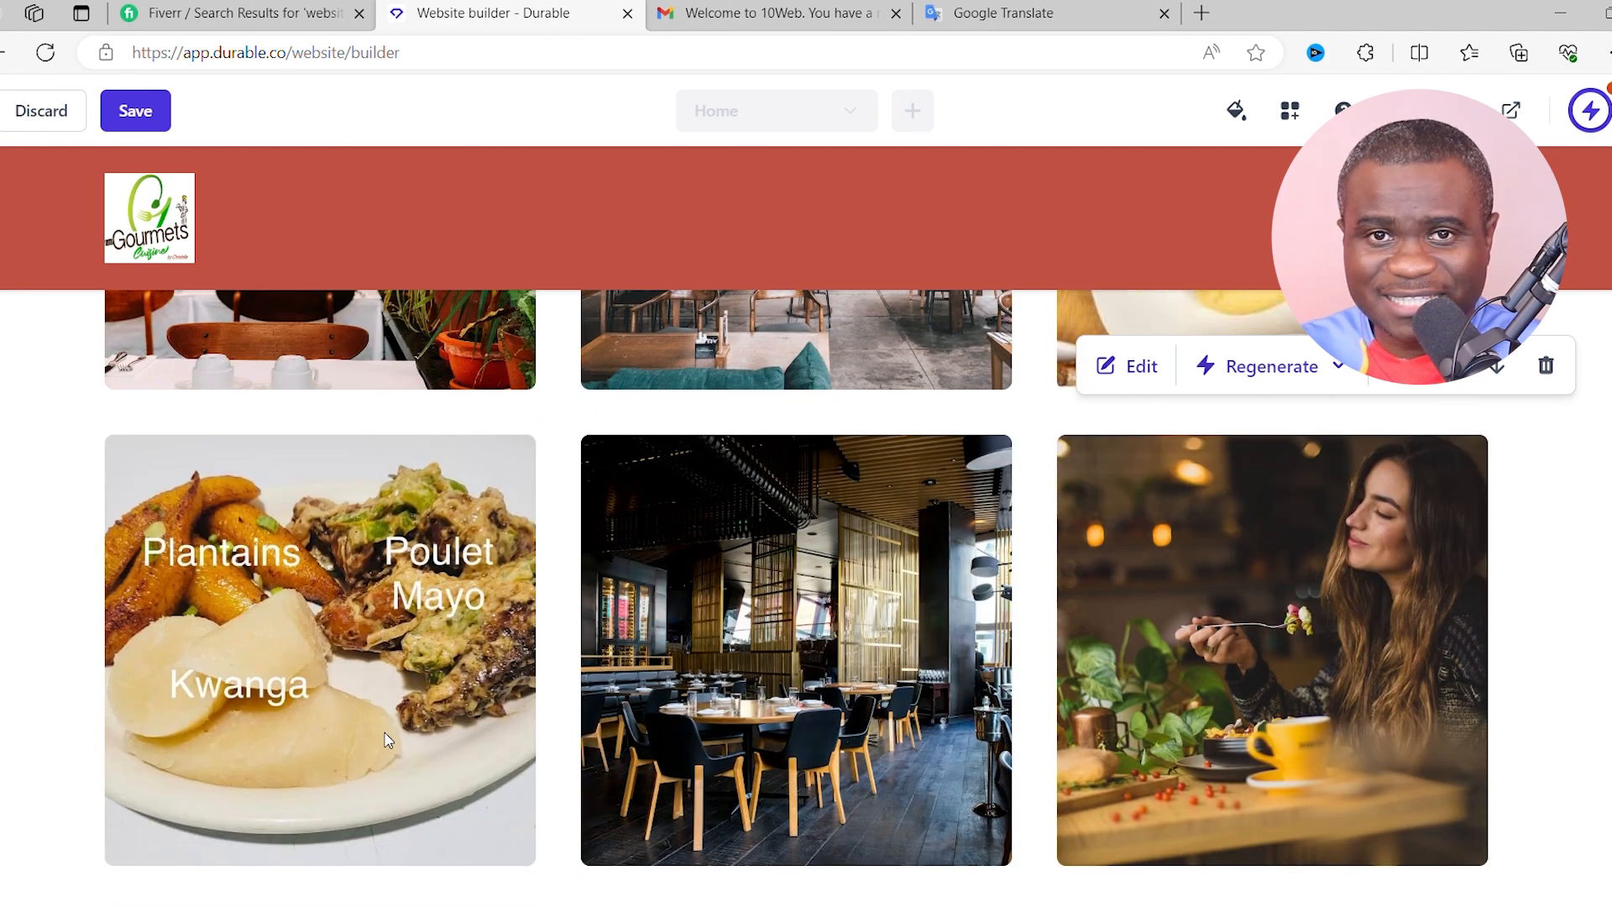
pyautogui.scroll(4, 1091, 629)
pyautogui.scroll(-2, 1119, 619)
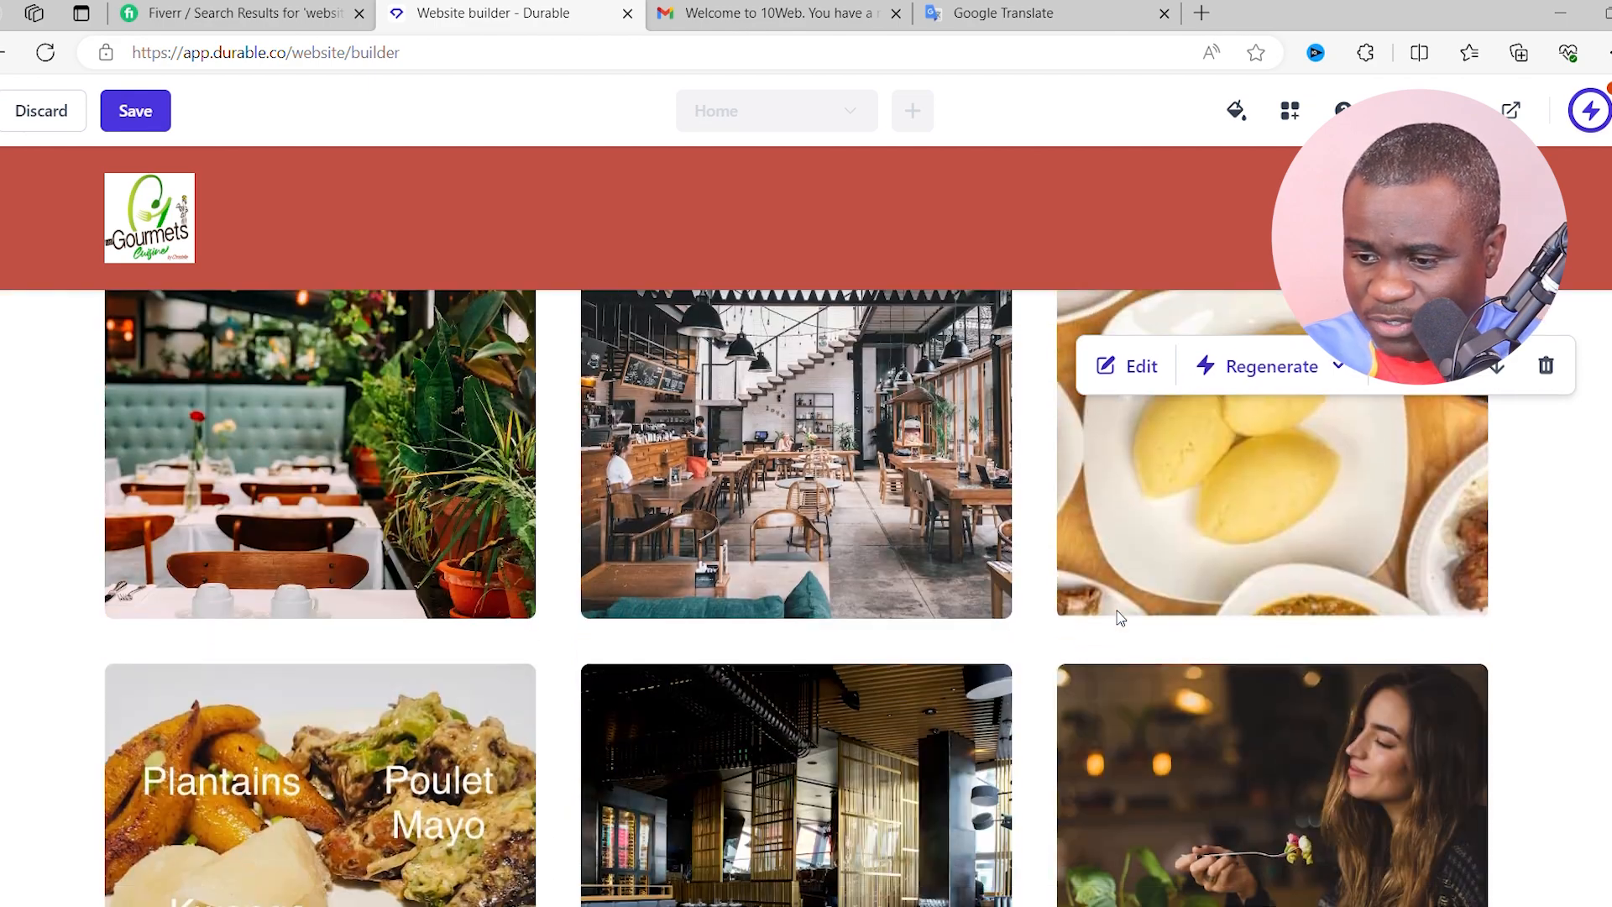
pyautogui.scroll(-8, 1118, 619)
pyautogui.scroll(-2, 1044, 522)
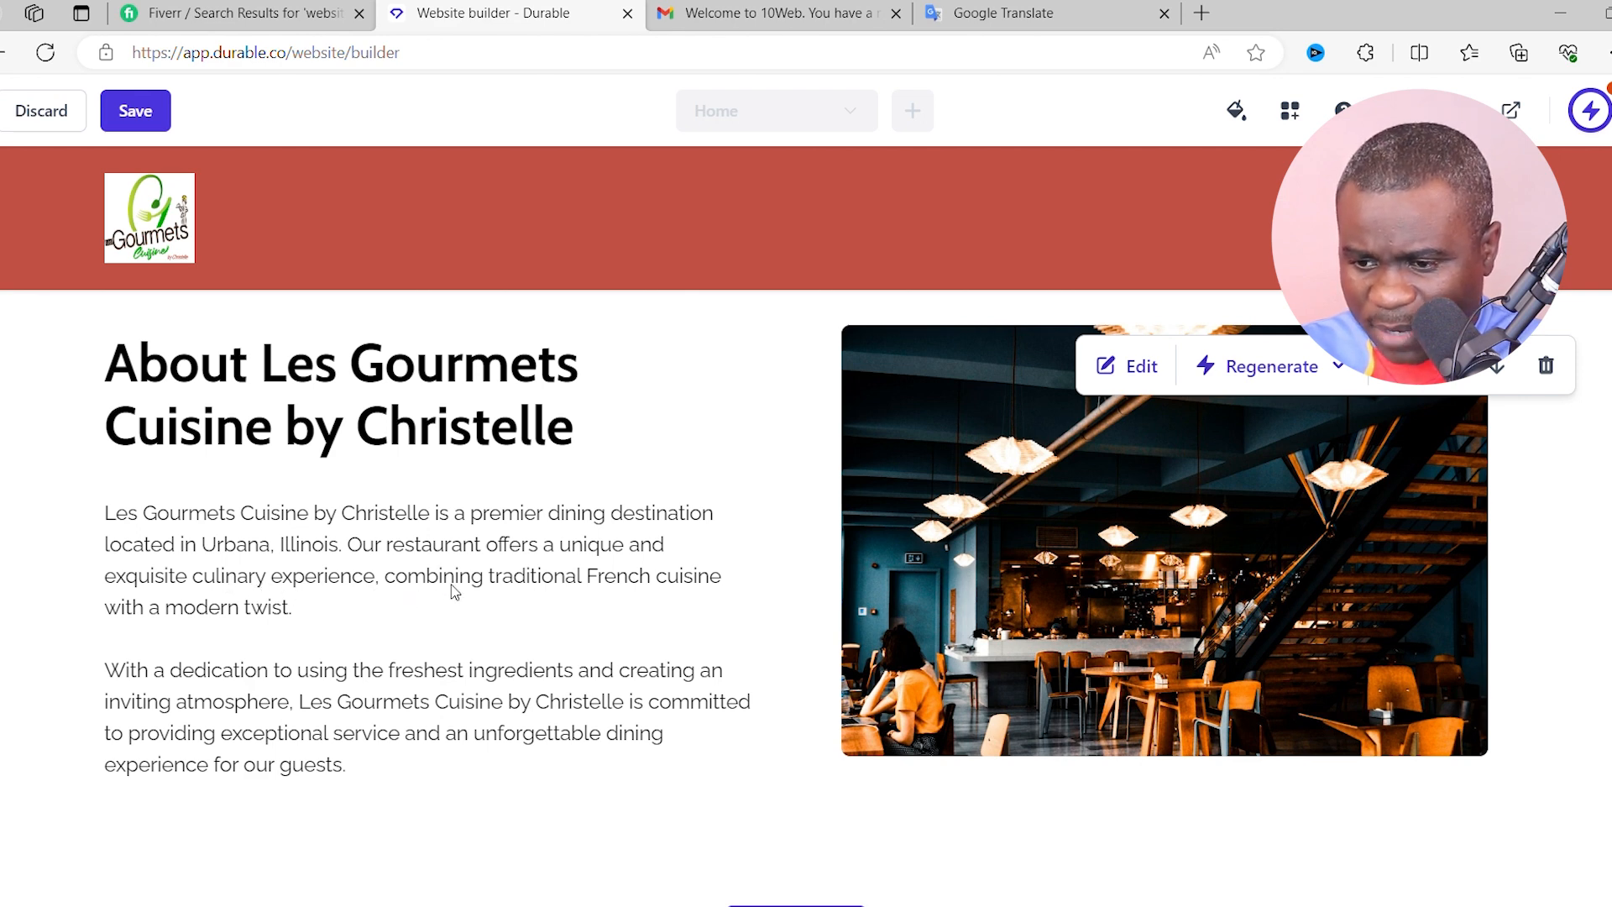
# - Replace 'French' with 'Congolese/African' in the About section's paragraph
pyautogui.click(1143, 373)
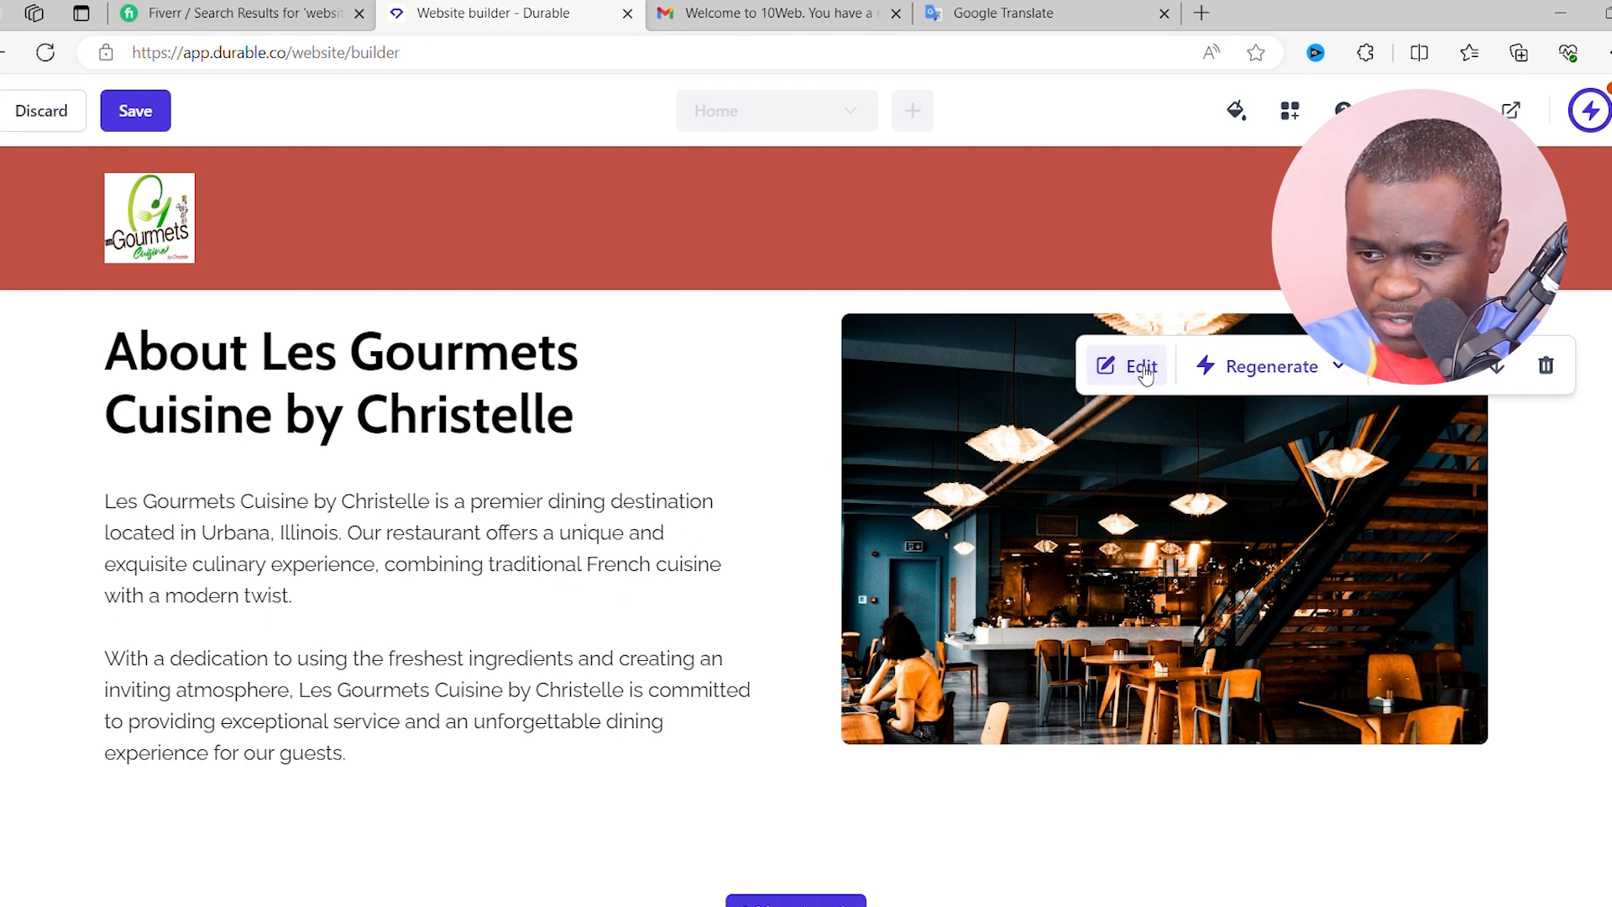
pyautogui.click(1130, 370)
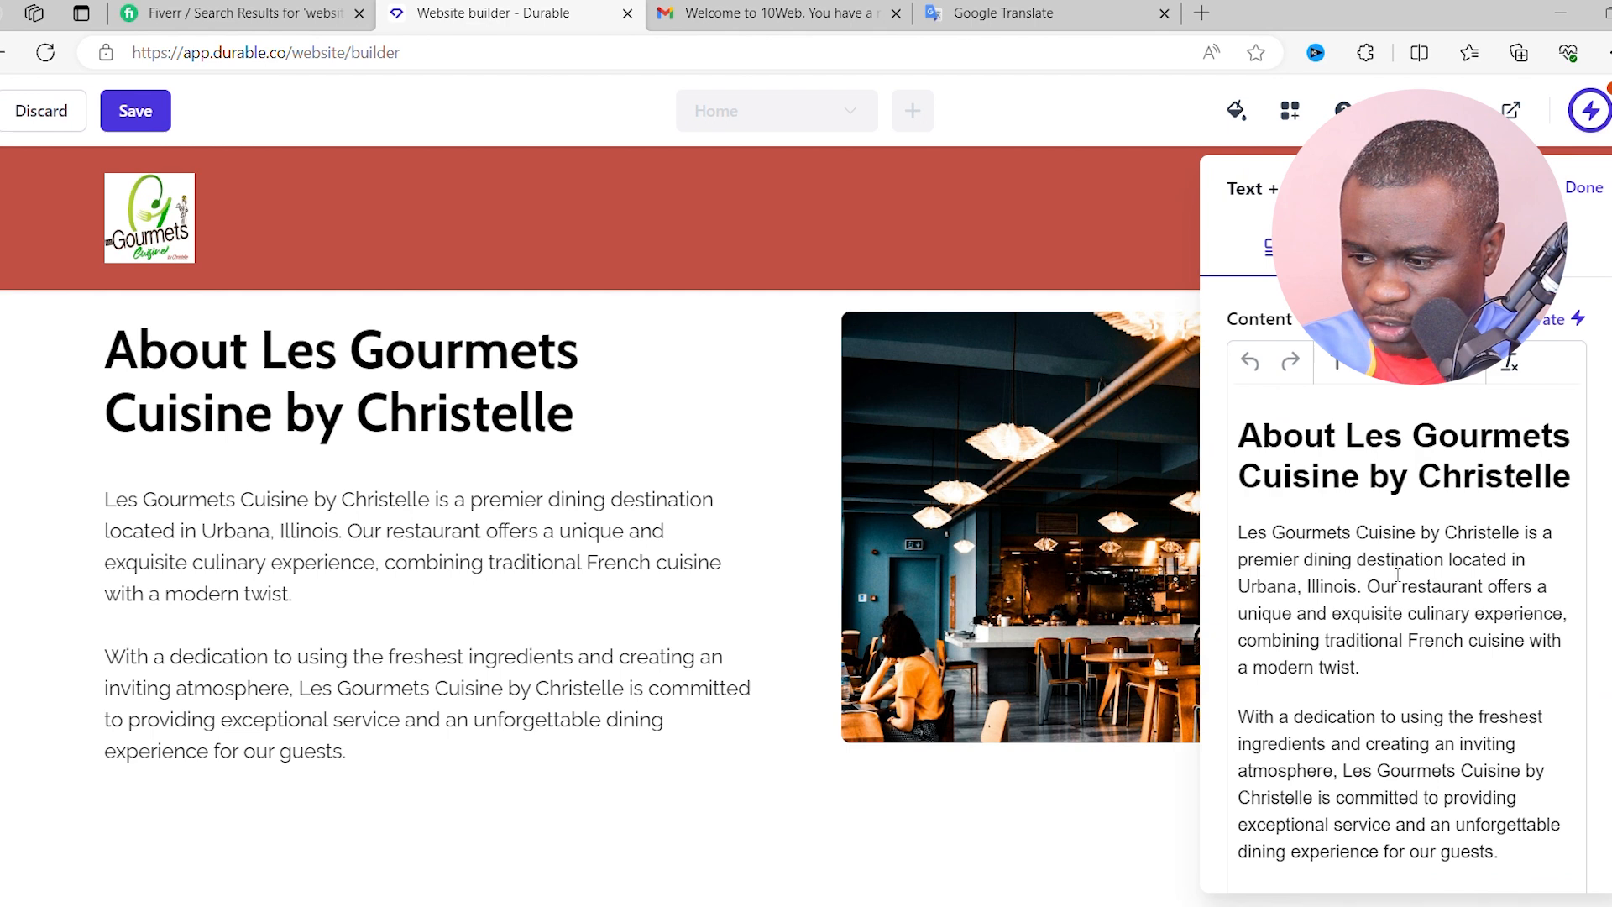
pyautogui.scroll(-1, 1397, 579)
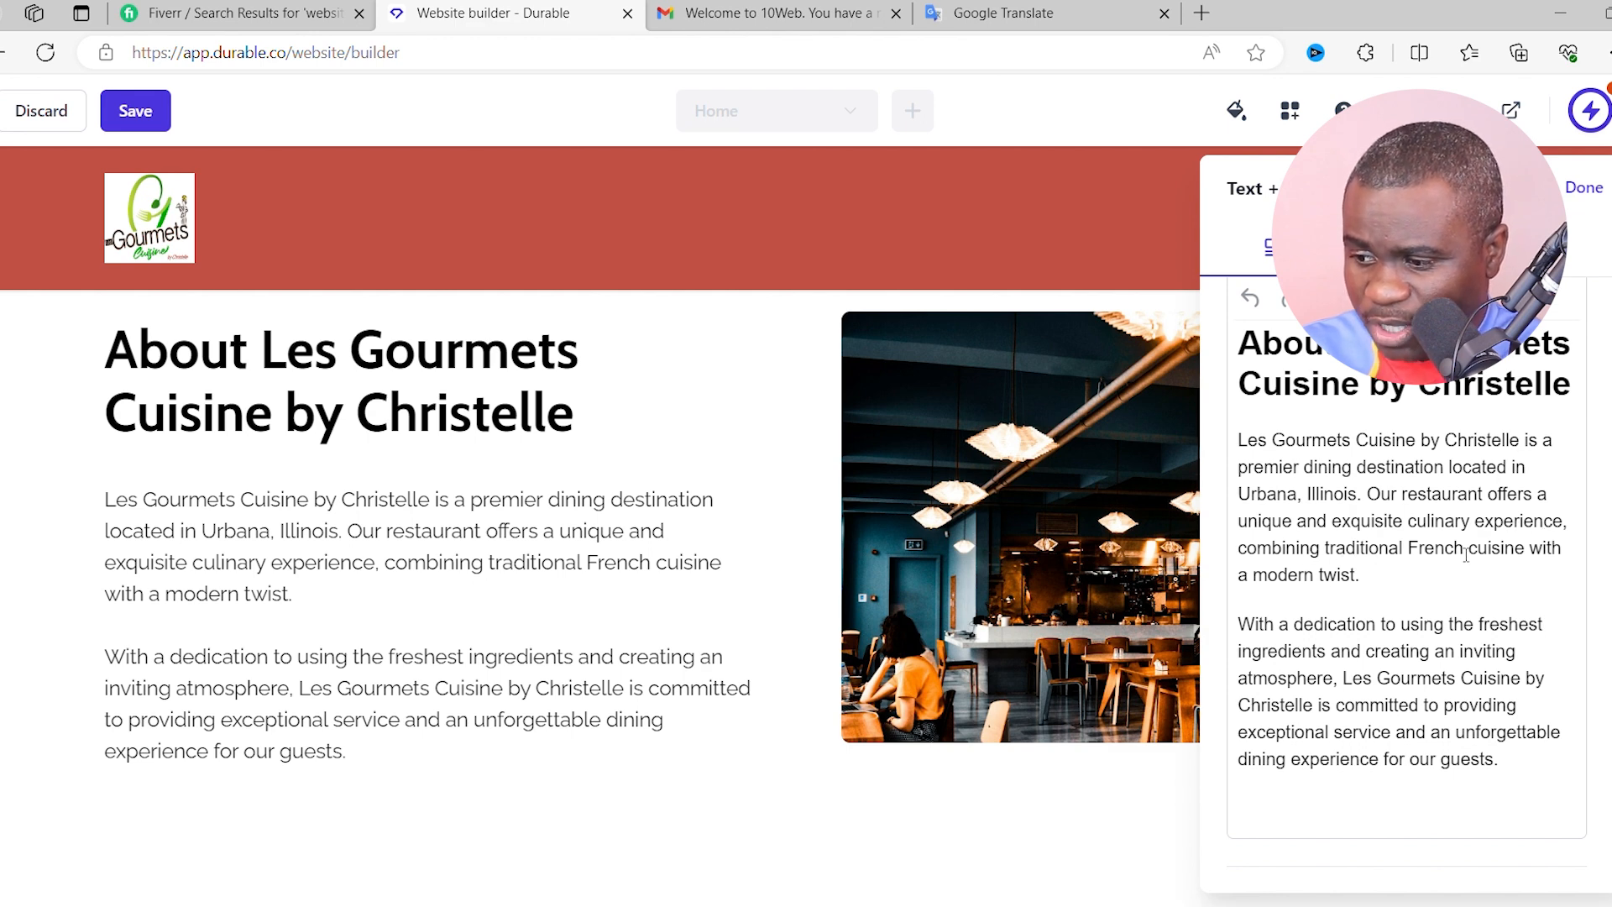
pyautogui.moveTo(1470, 555); pyautogui.dragTo(1417, 551)
pyautogui.click(1435, 554)
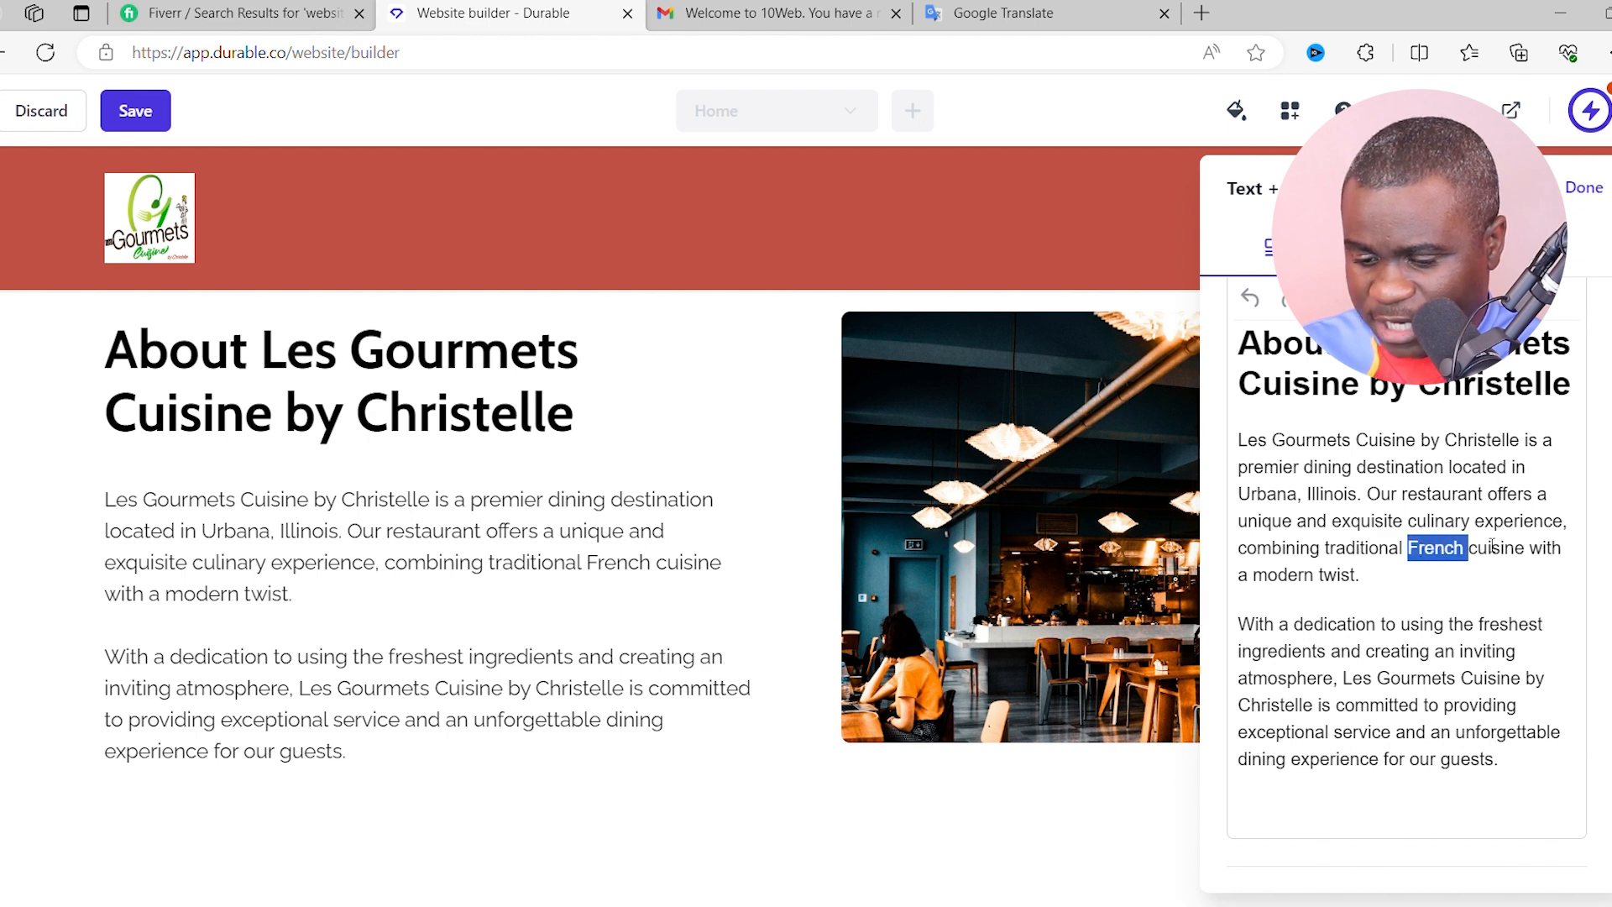
pyautogui.write('Congolese')
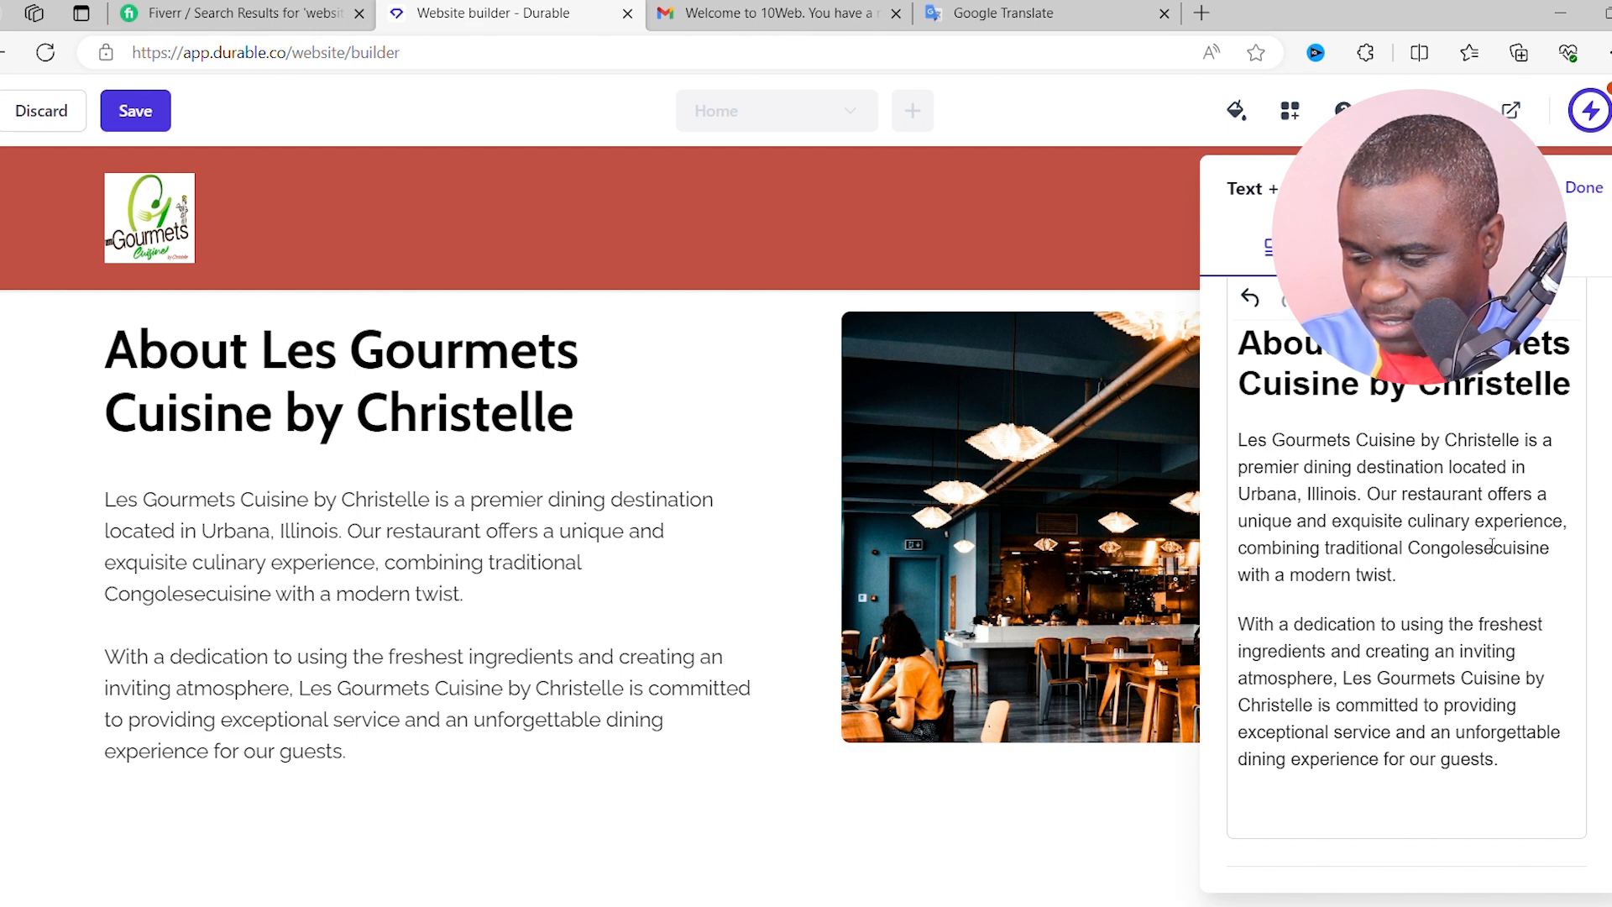
pyautogui.write('/Afr')
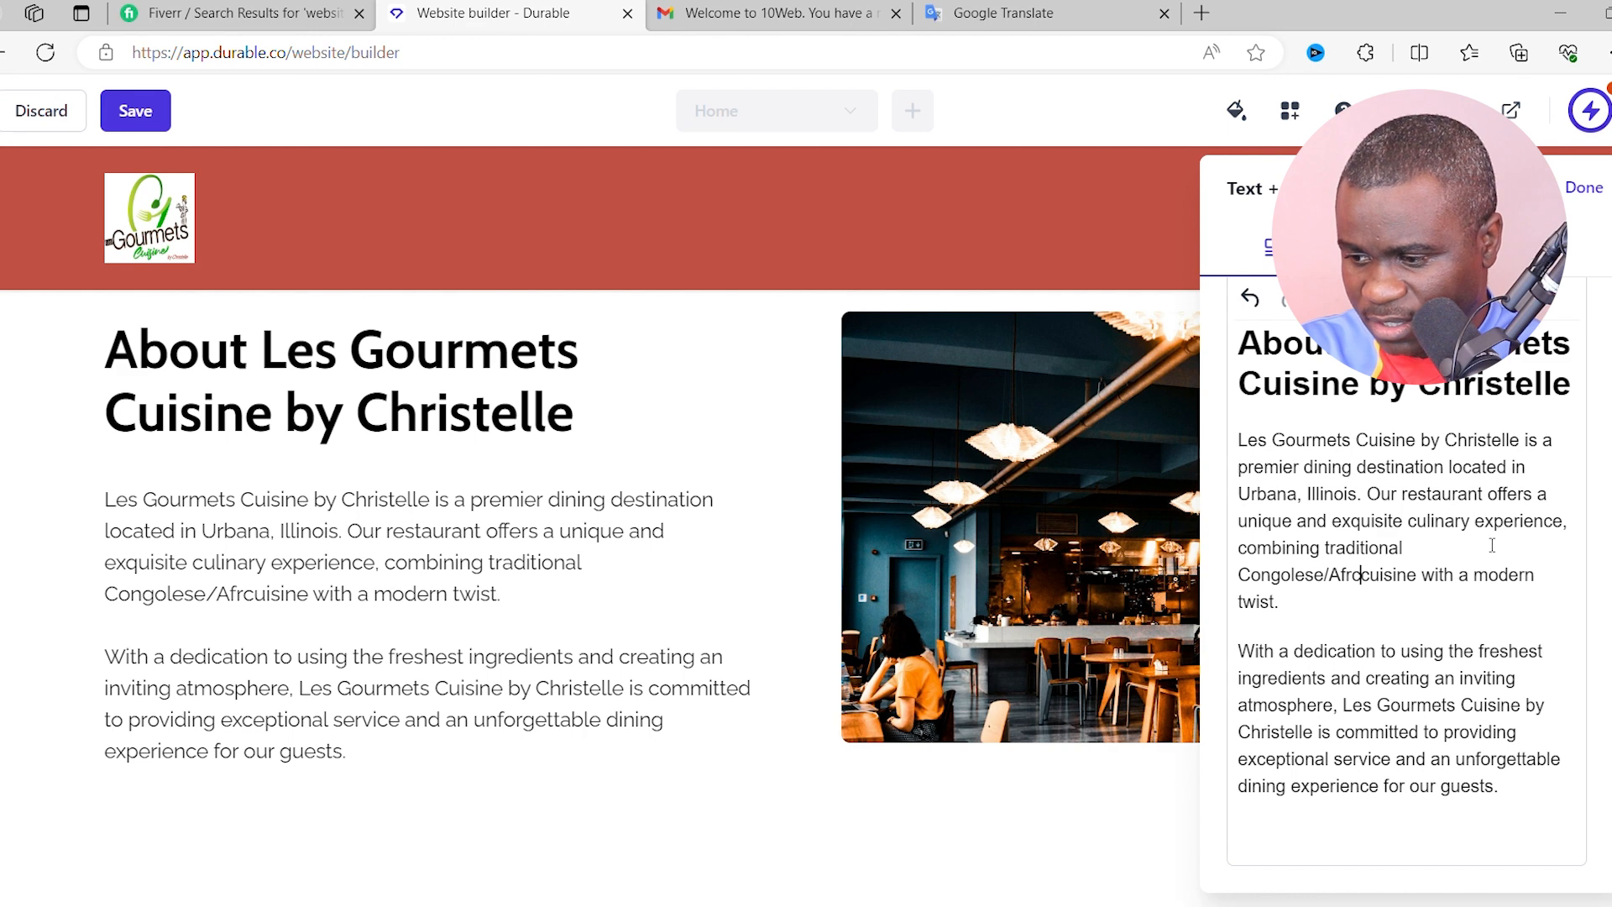
pyautogui.write('ican a')
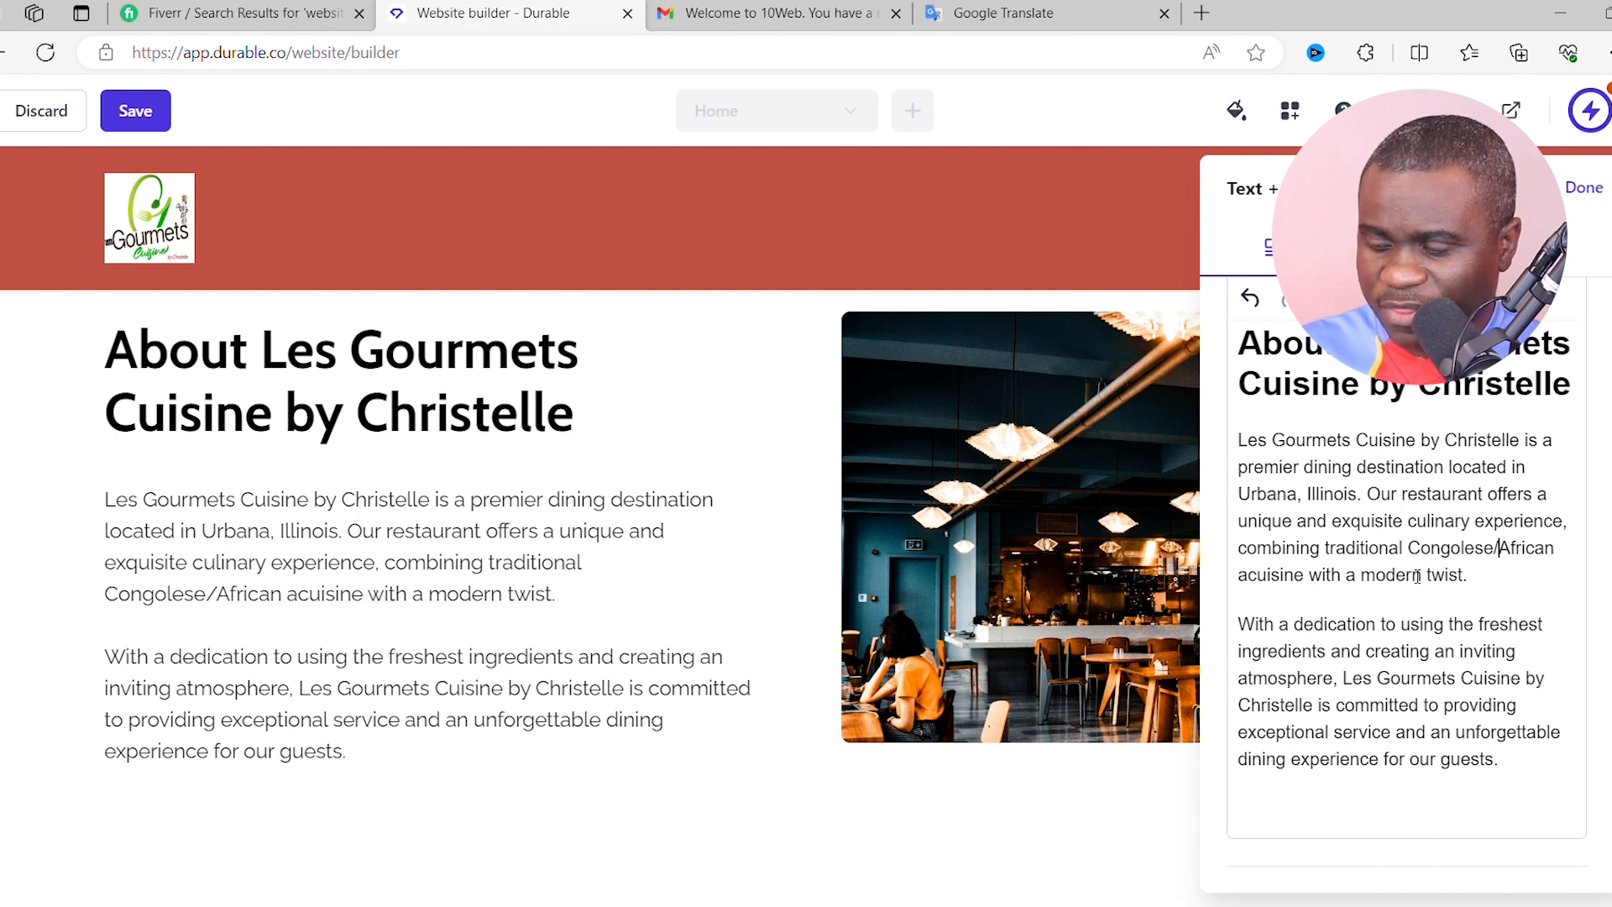
pyautogui.scroll(-2, 1479, 576)
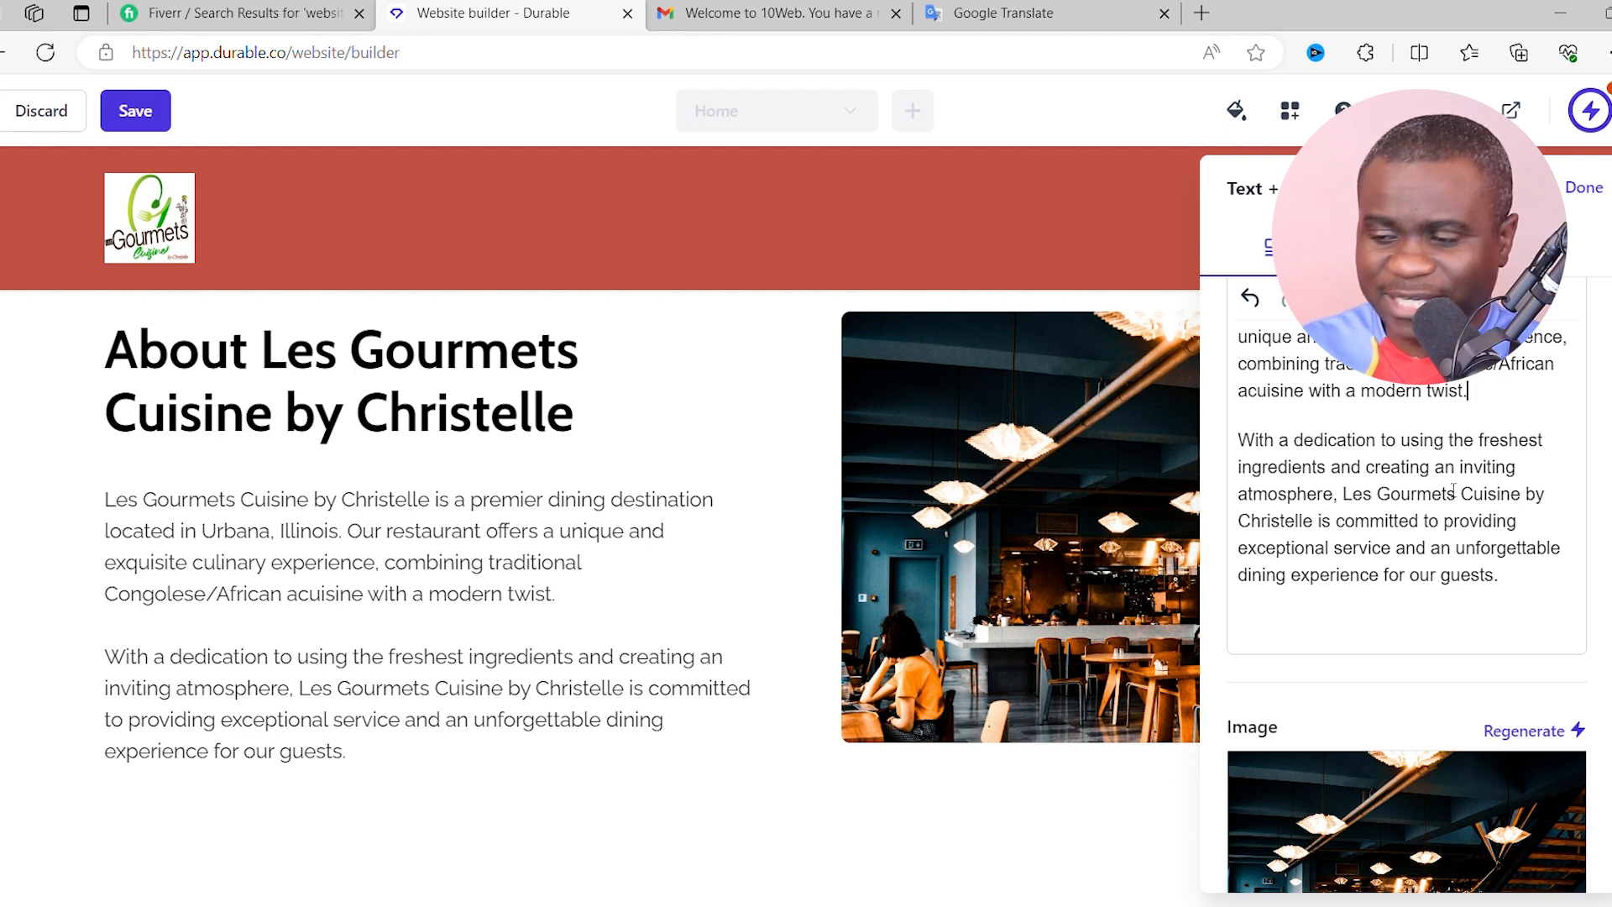
pyautogui.scroll(-3, 1398, 654)
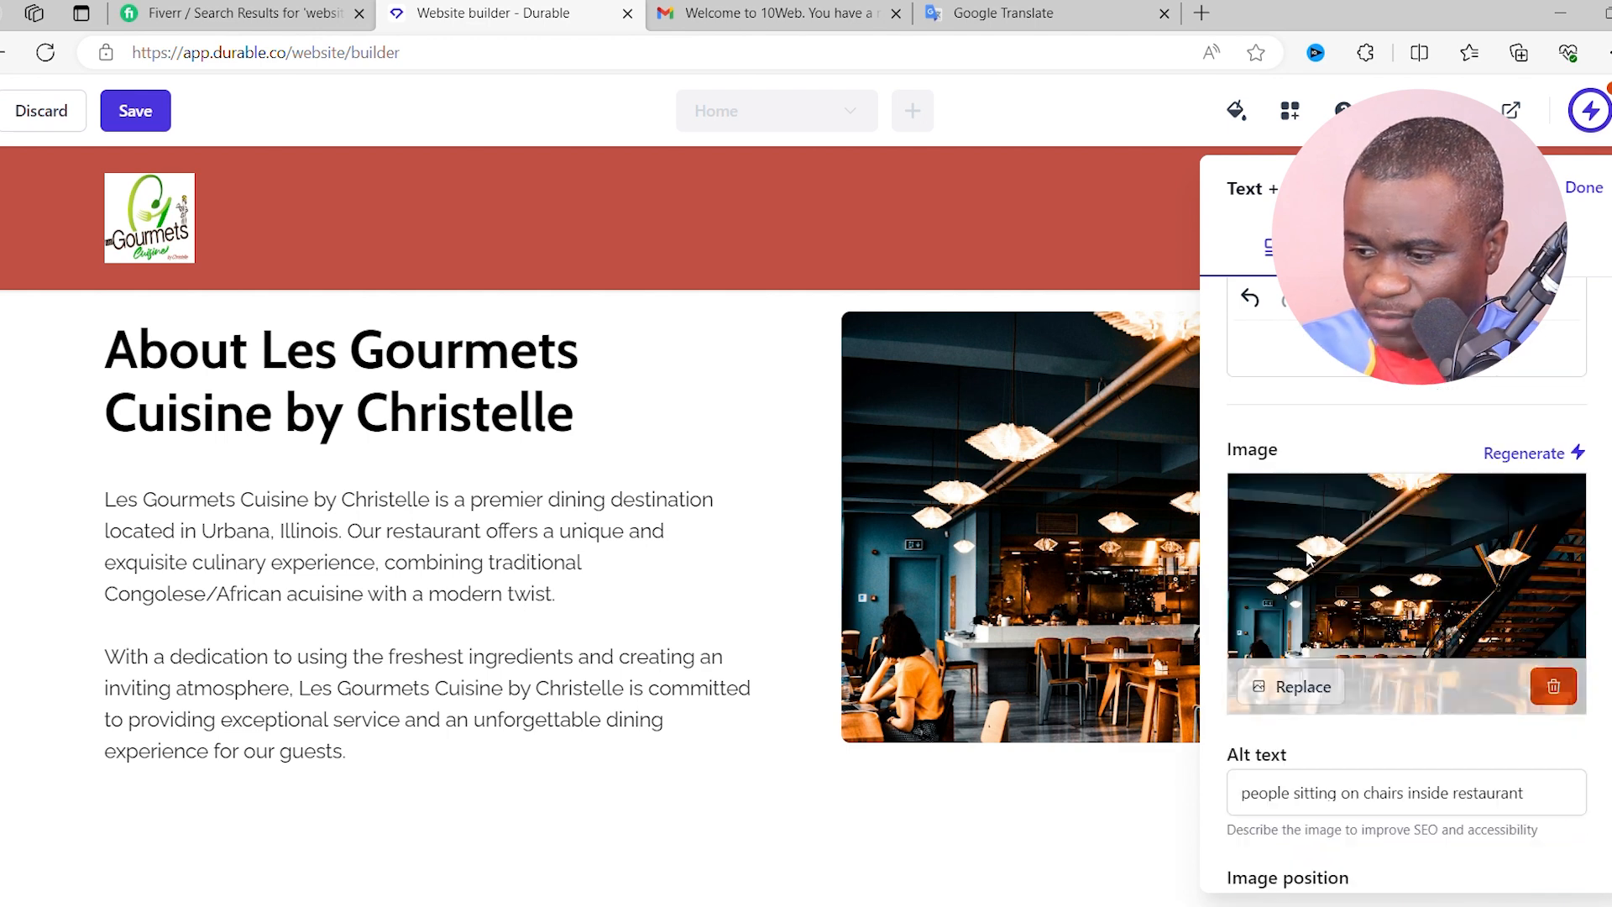
# - Save the site with the updated About paragraph and confirm the 'Website saved!' message
pyautogui.click(136, 111)
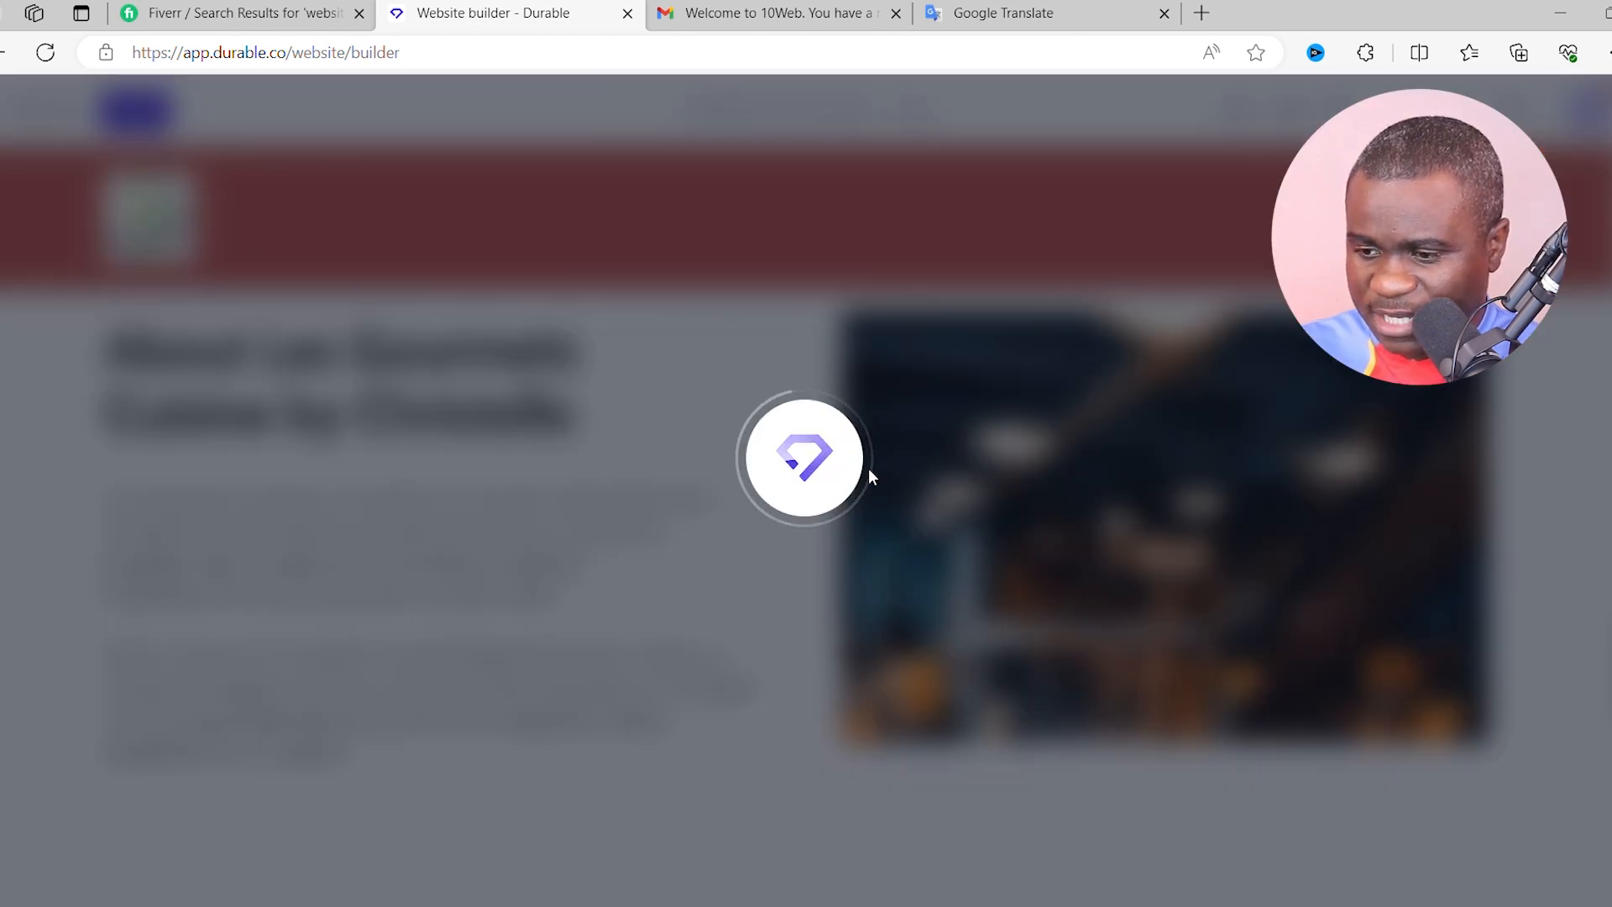
pyautogui.scroll(-5, 767, 583)
pyautogui.scroll(15, 782, 621)
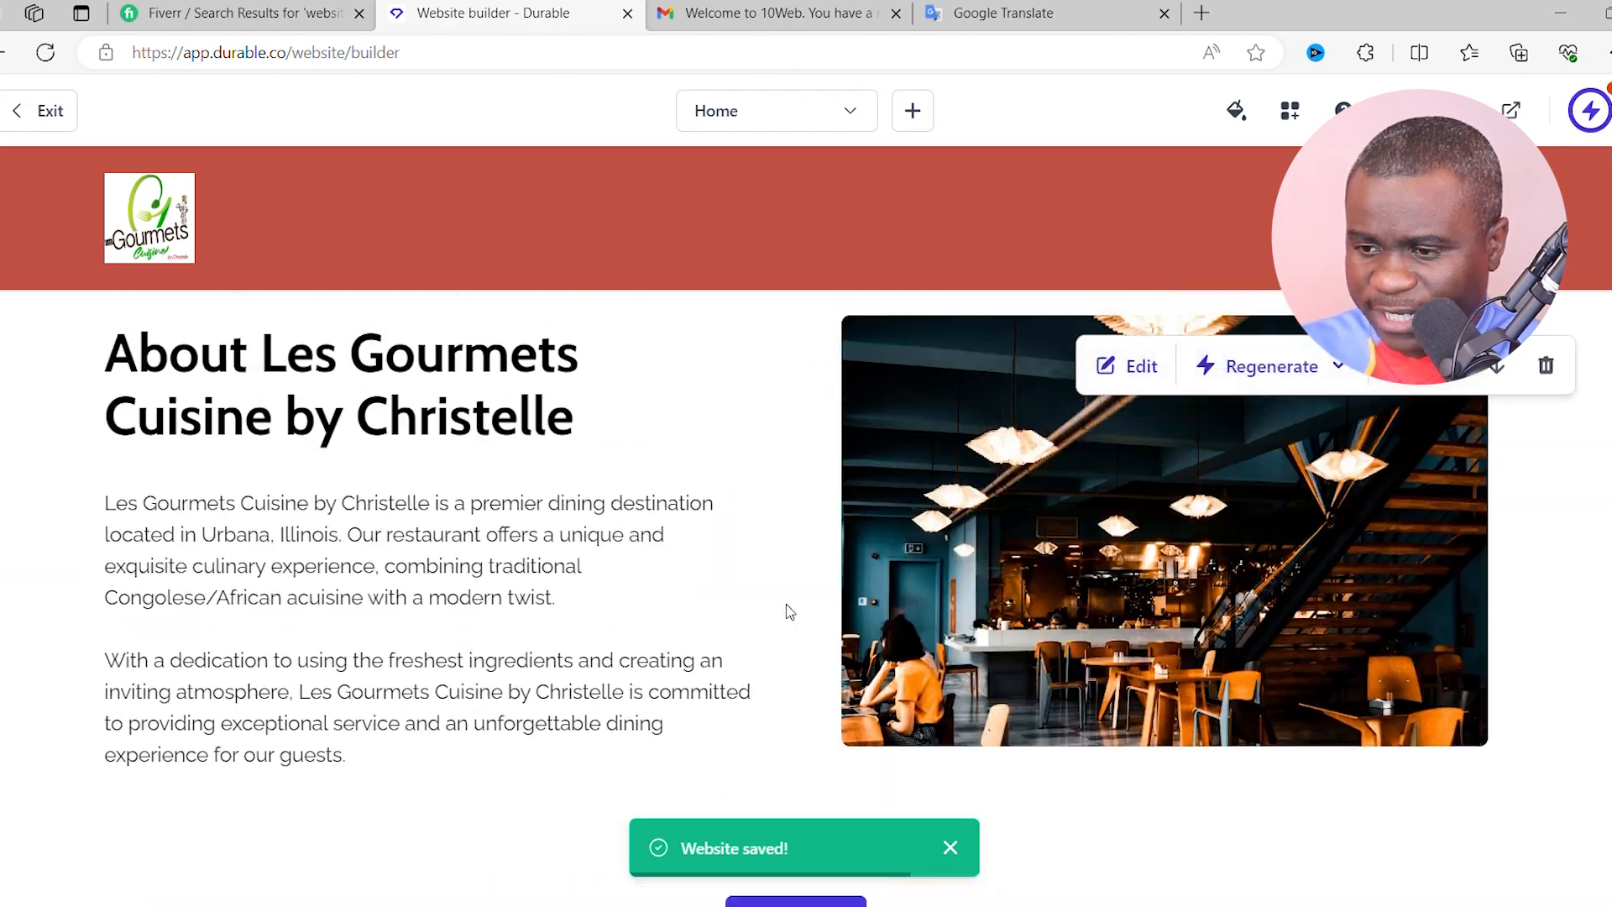
pyautogui.scroll(5, 783, 601)
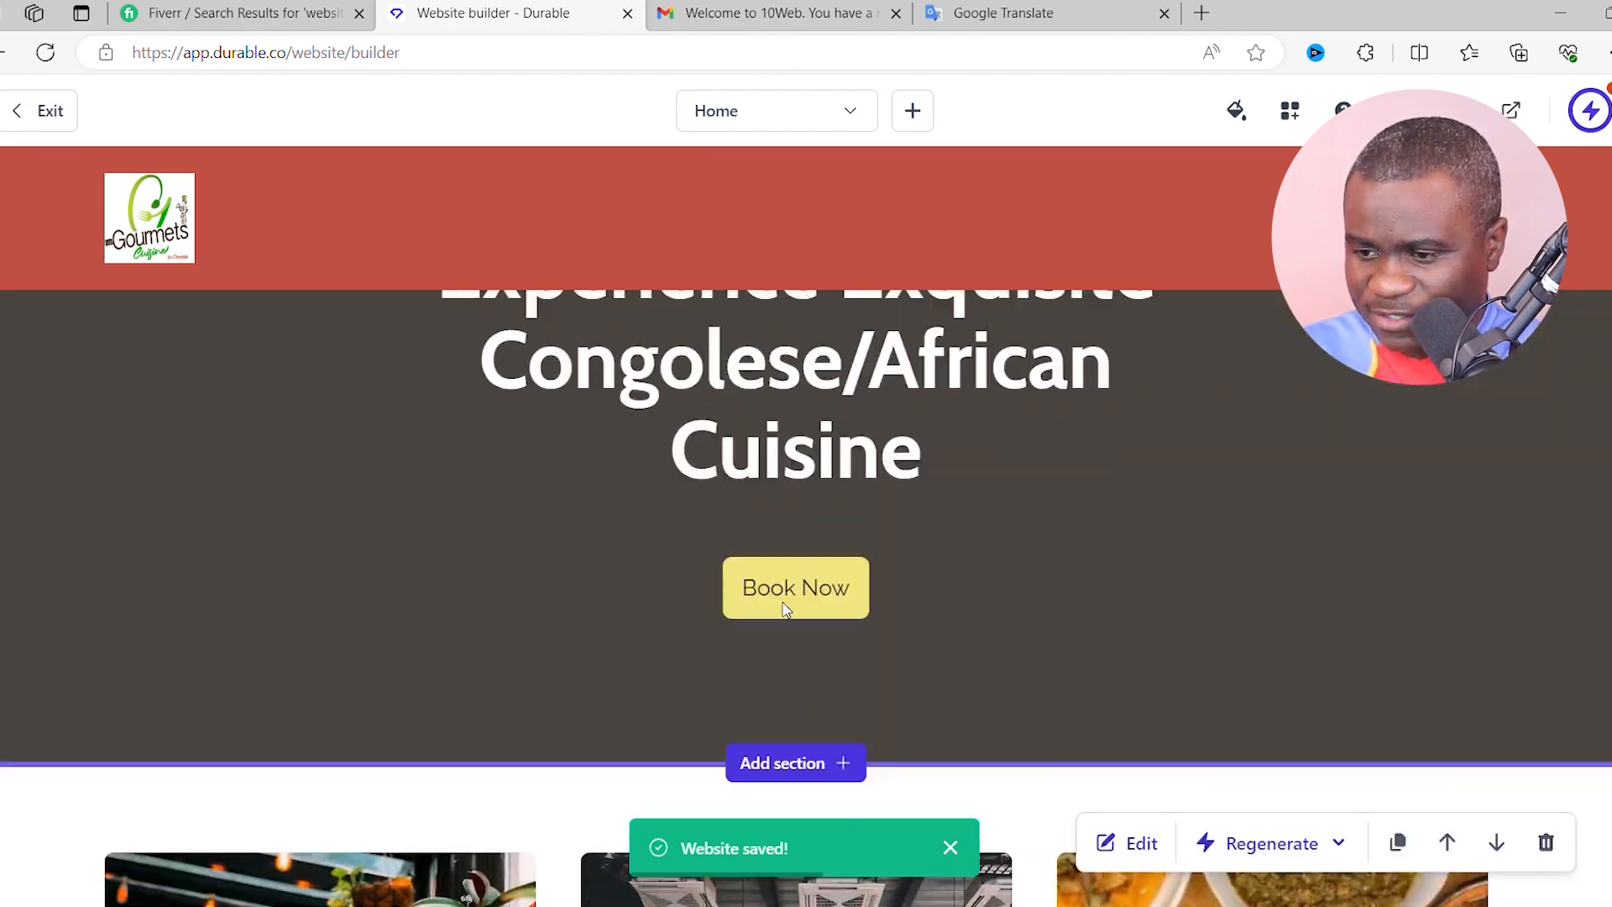
pyautogui.scroll(-5, 783, 601)
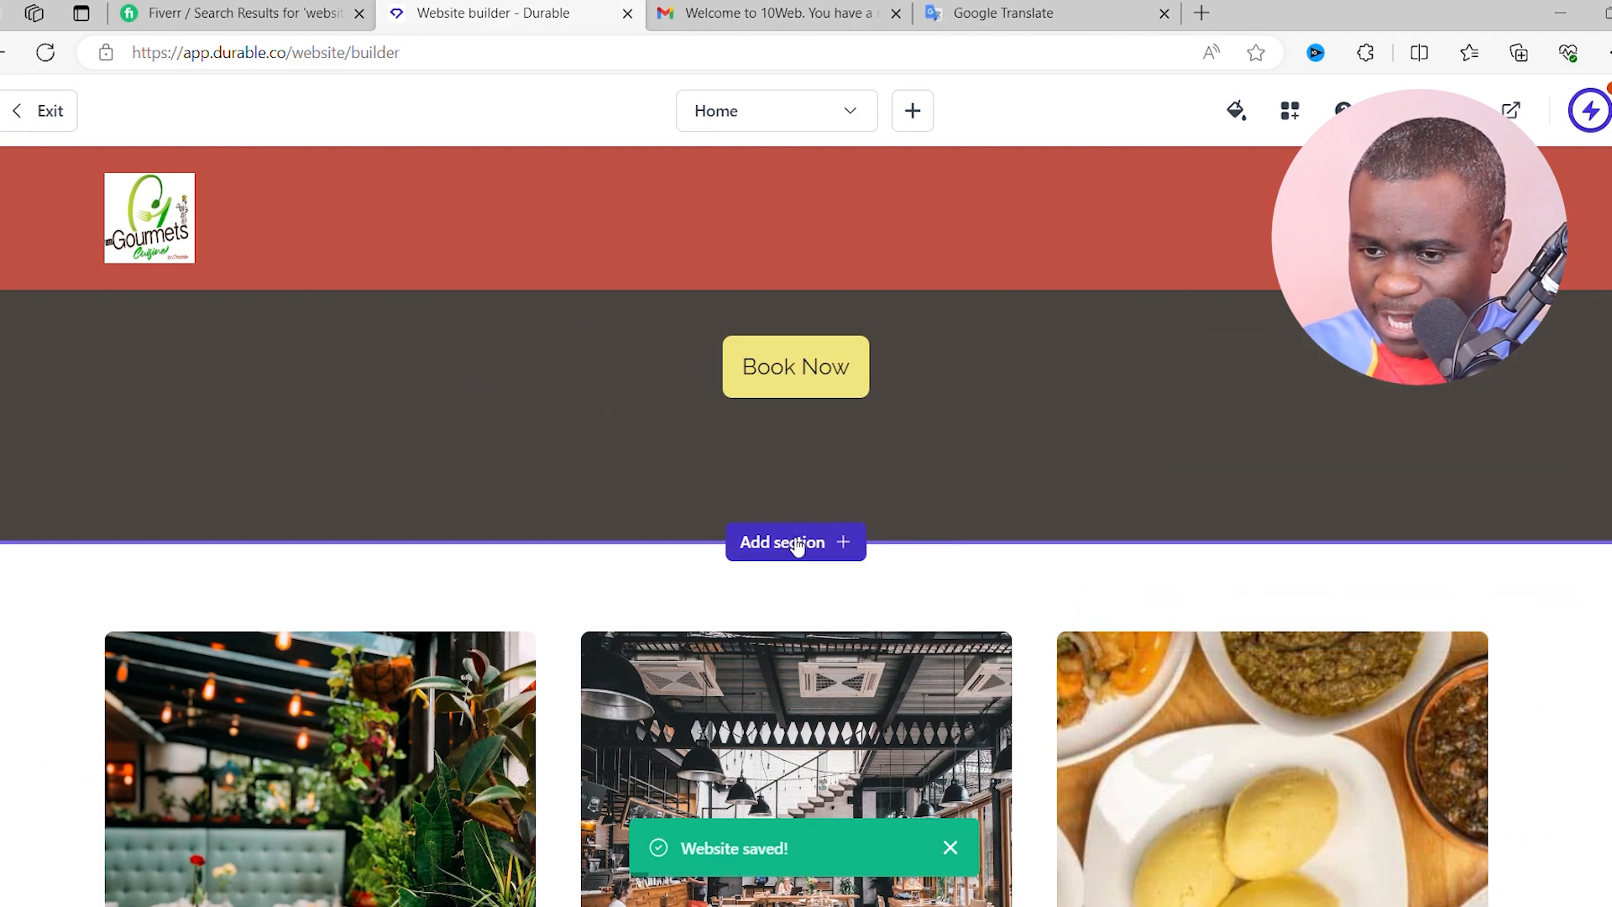
# - Insert an Image section from the section list directly beneath the Book Now banner
pyautogui.click(798, 544)
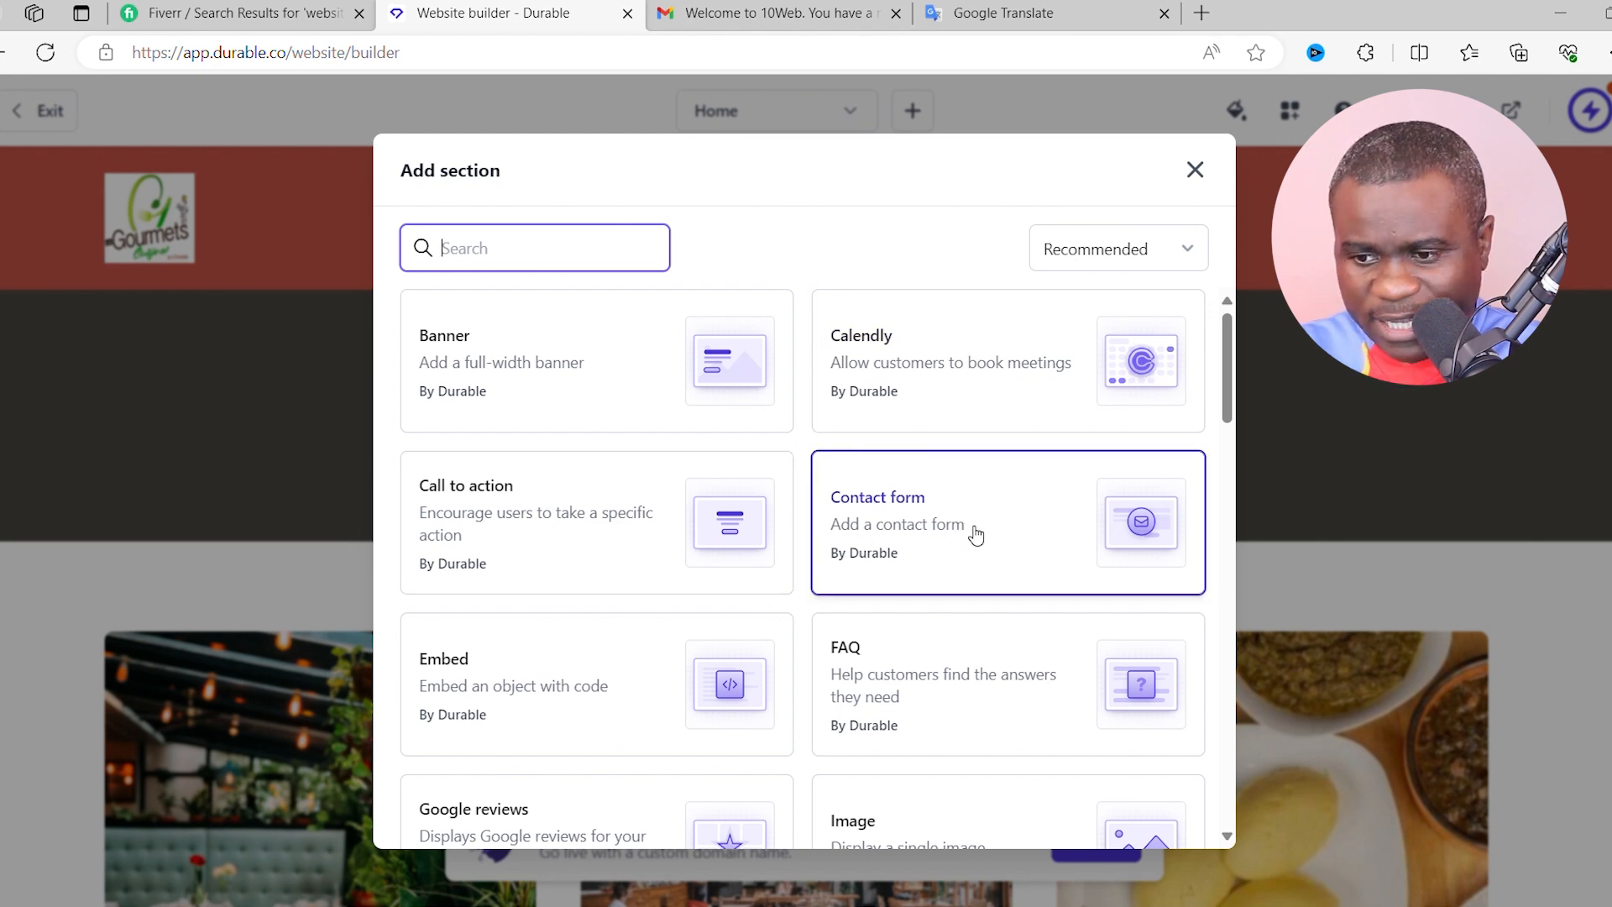
pyautogui.scroll(-1, 669, 520)
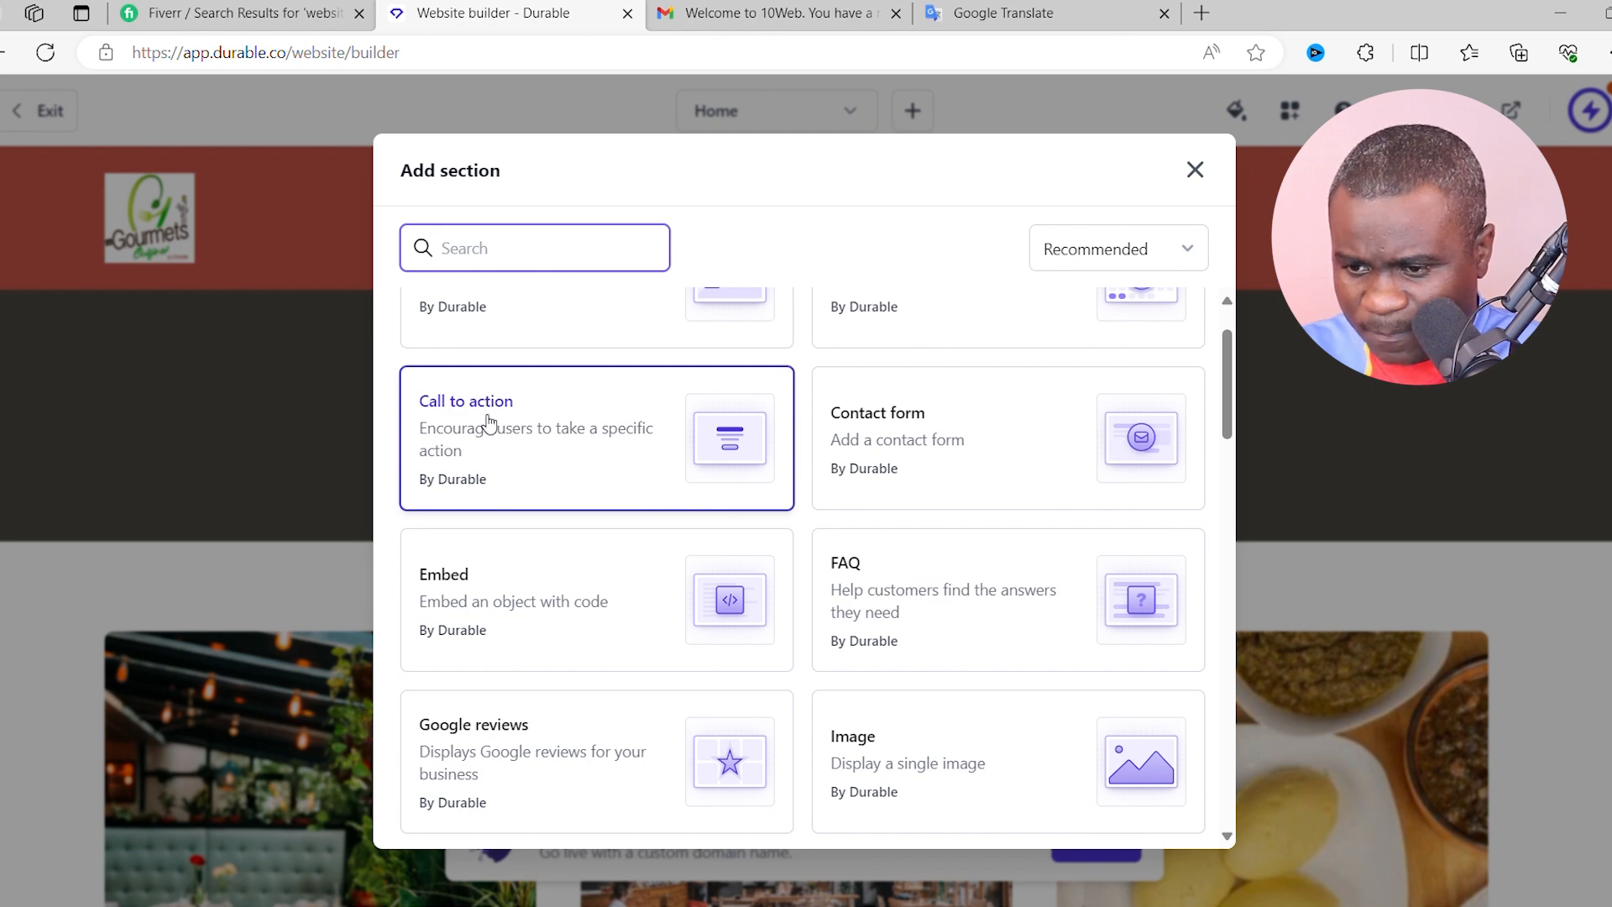
pyautogui.scroll(-1, 605, 470)
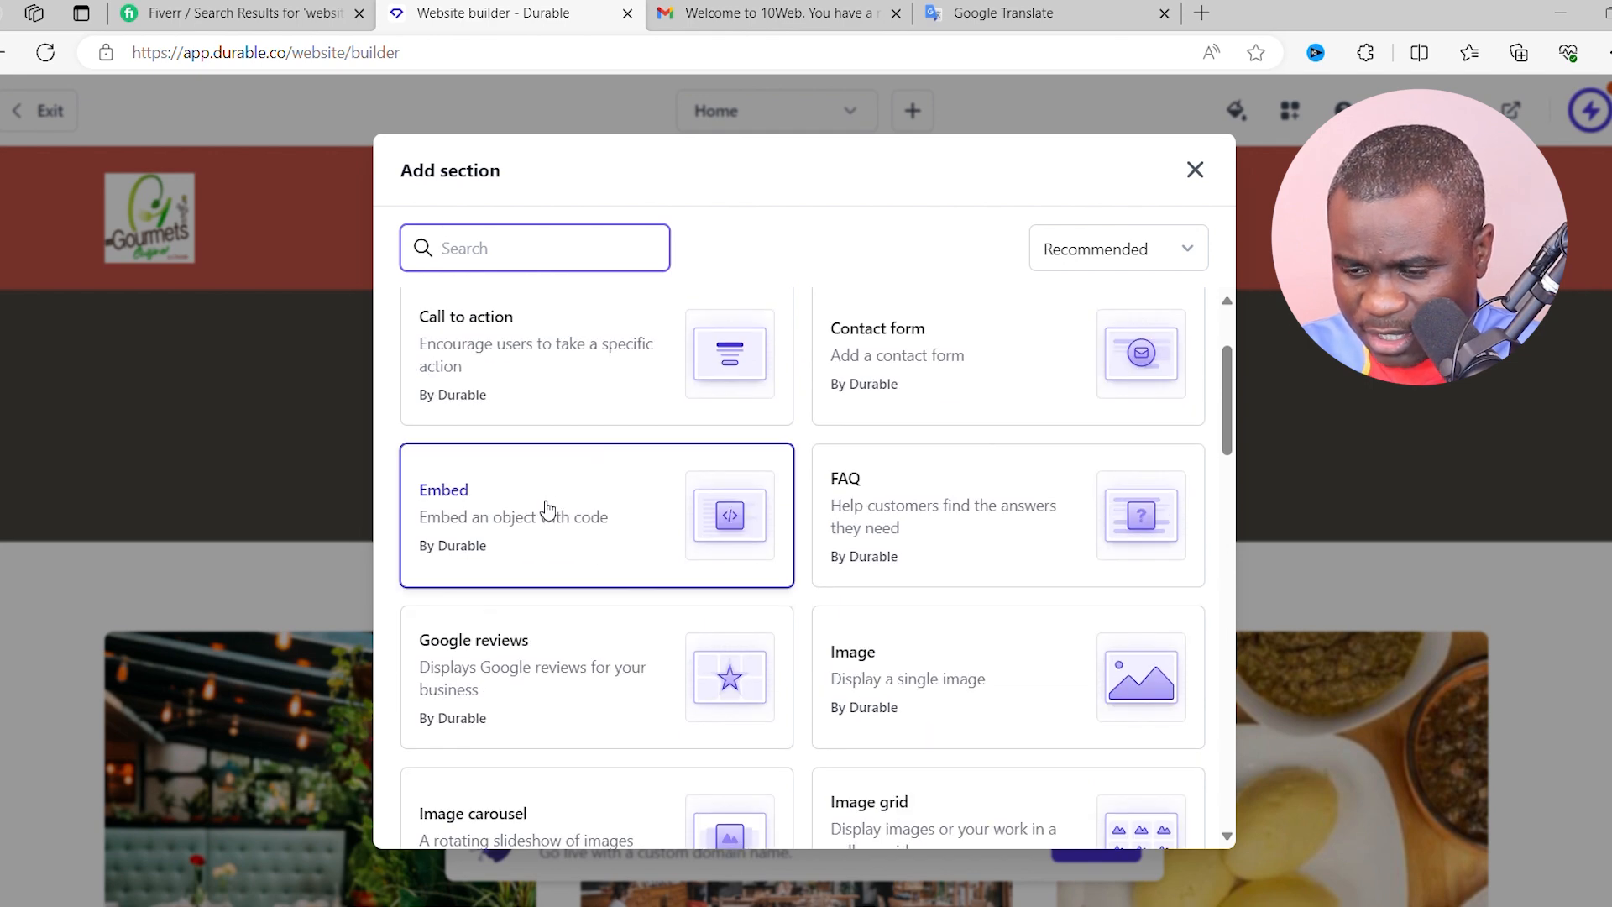
pyautogui.scroll(-1, 974, 503)
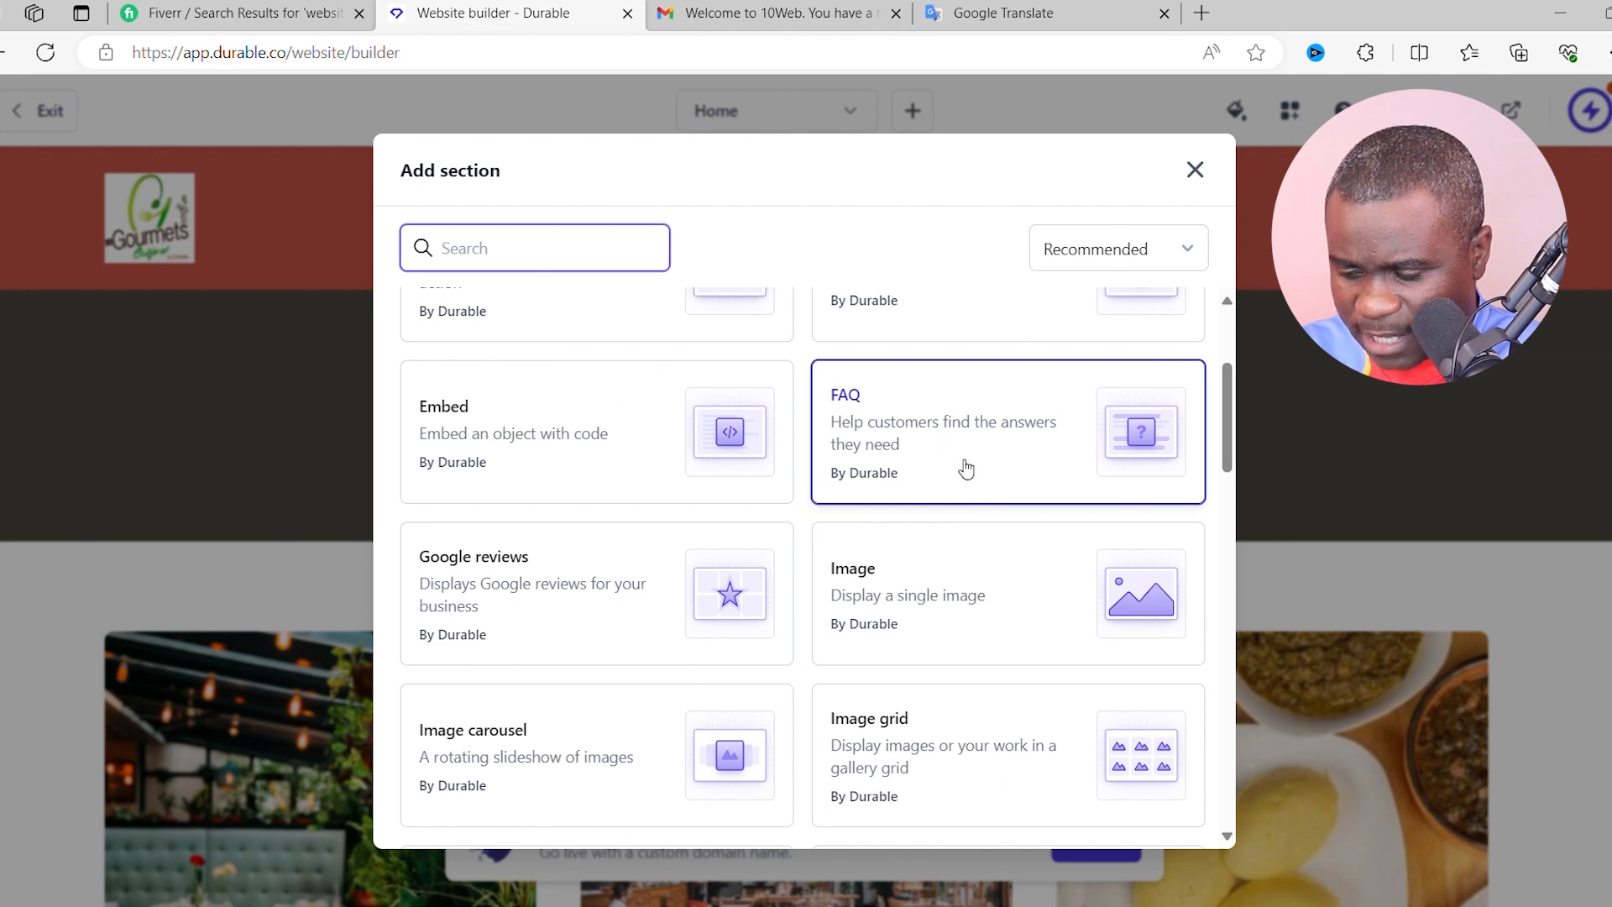
pyautogui.click(941, 585)
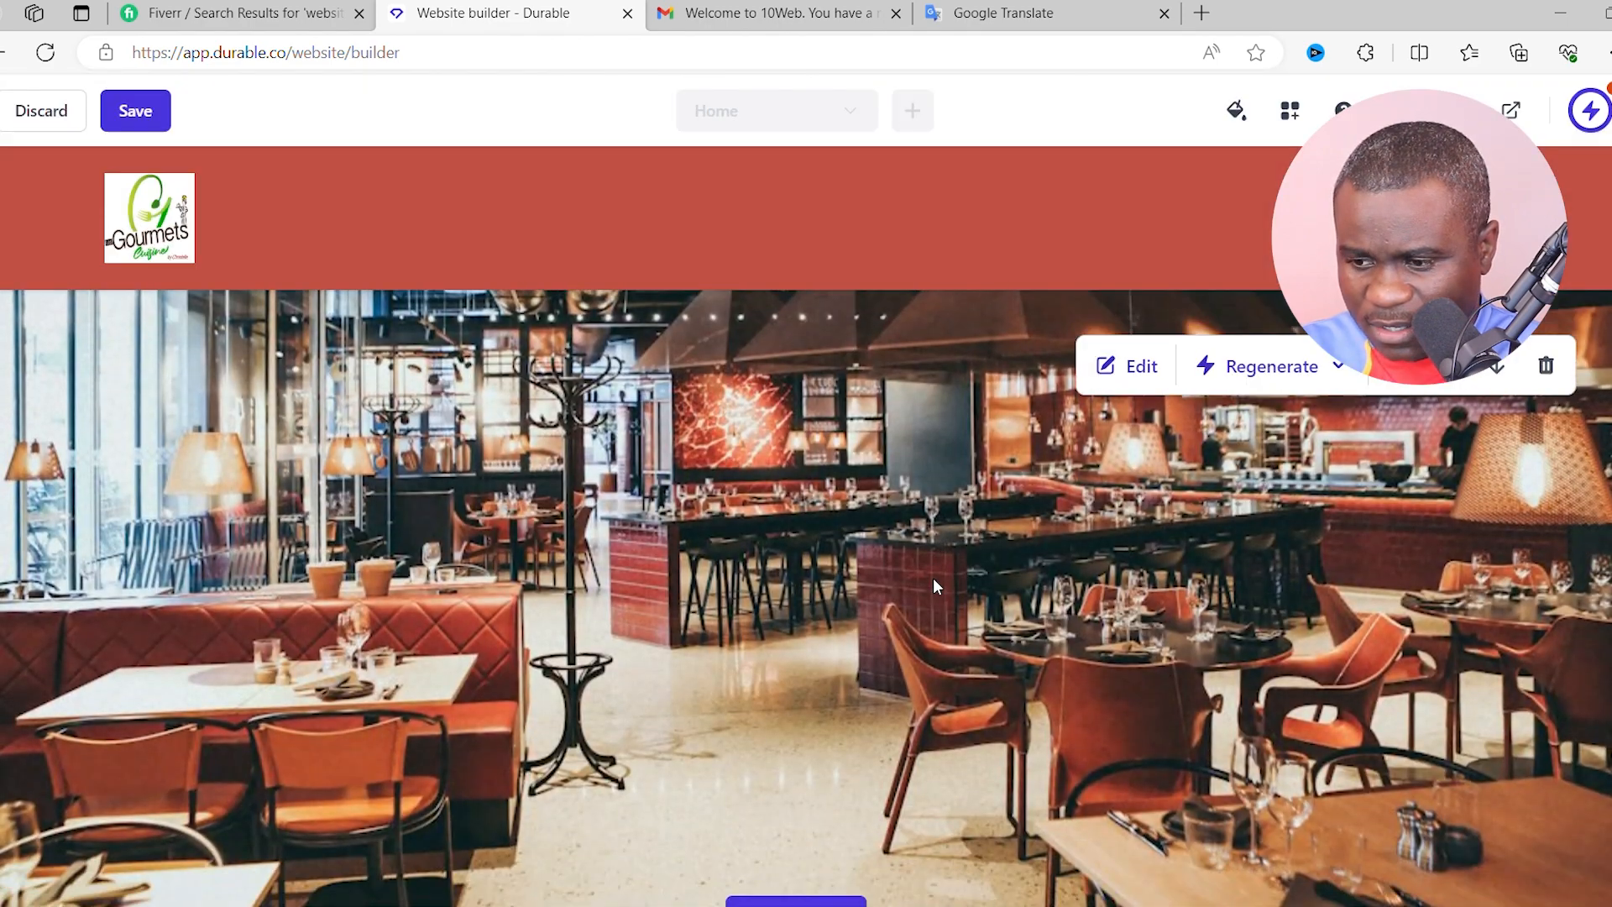
# - Replace the new section's dining room photo with the uploaded green restaurant menu and save
pyautogui.scroll(2, 789, 565)
pyautogui.scroll(-5, 798, 567)
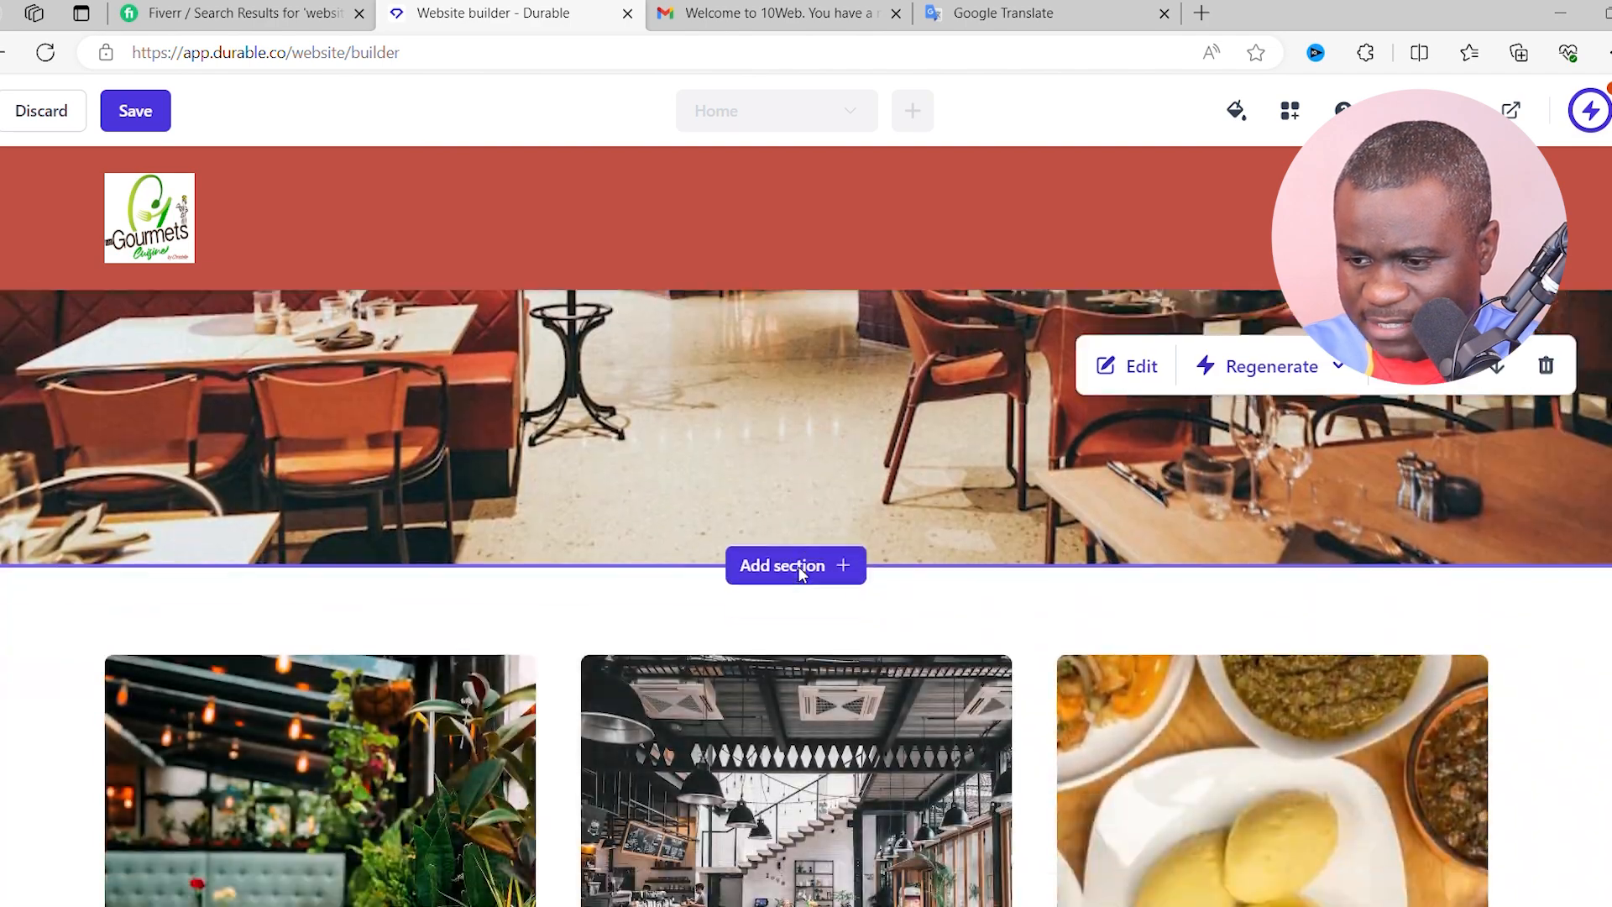
pyautogui.scroll(4, 798, 567)
pyautogui.scroll(-1, 798, 565)
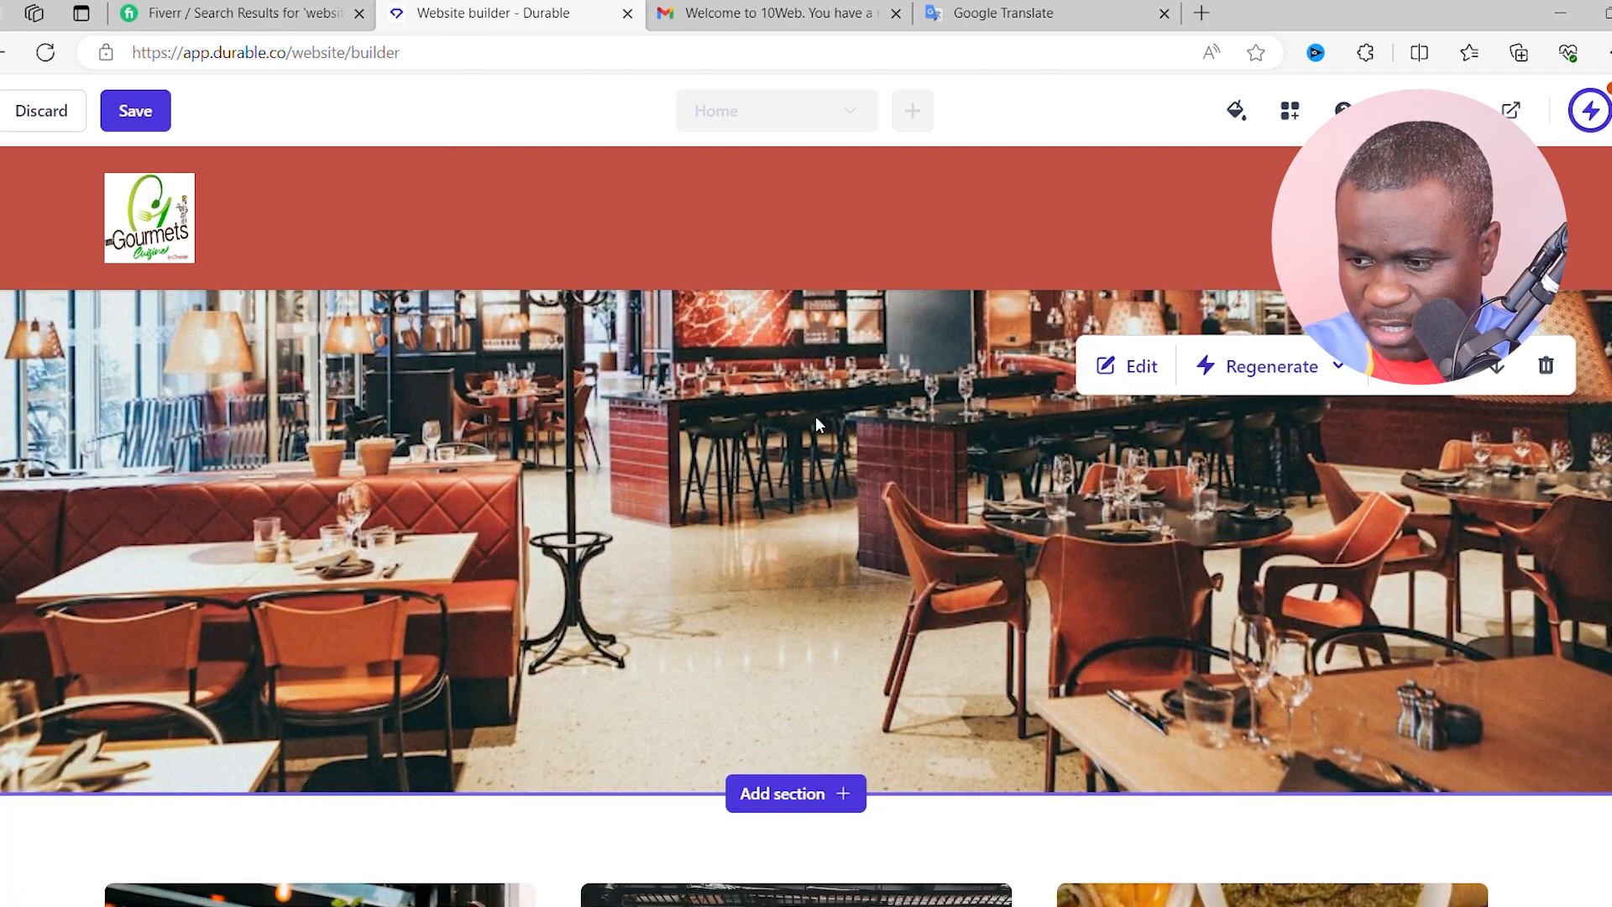
pyautogui.scroll(5, 574, 453)
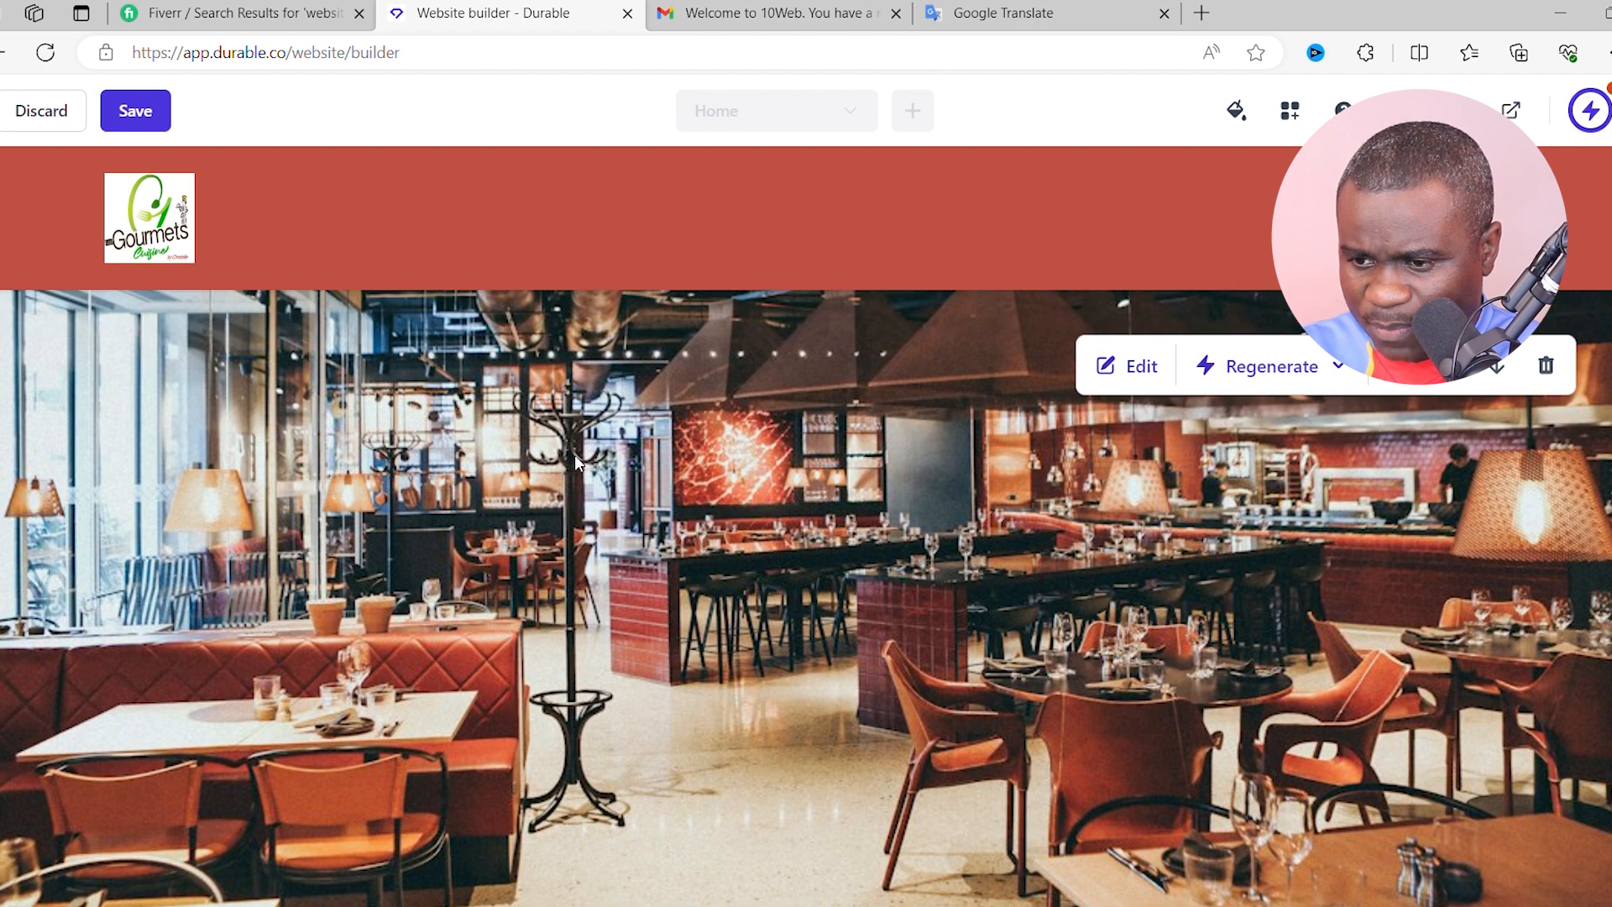
pyautogui.scroll(-2, 687, 516)
pyautogui.scroll(-1, 832, 599)
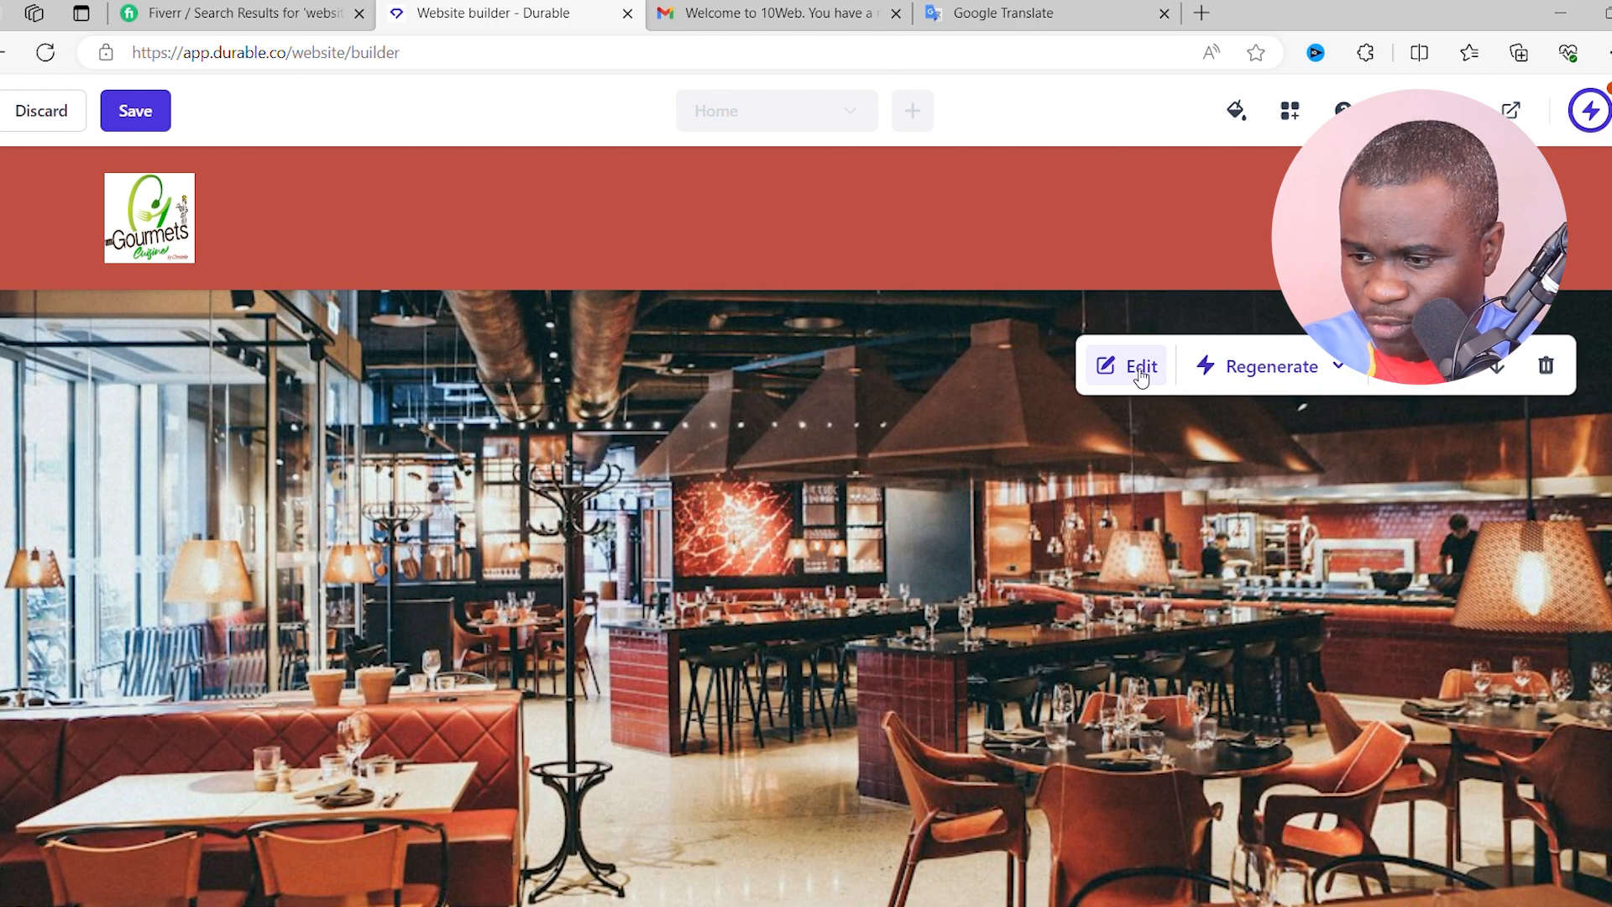
pyautogui.click(1140, 368)
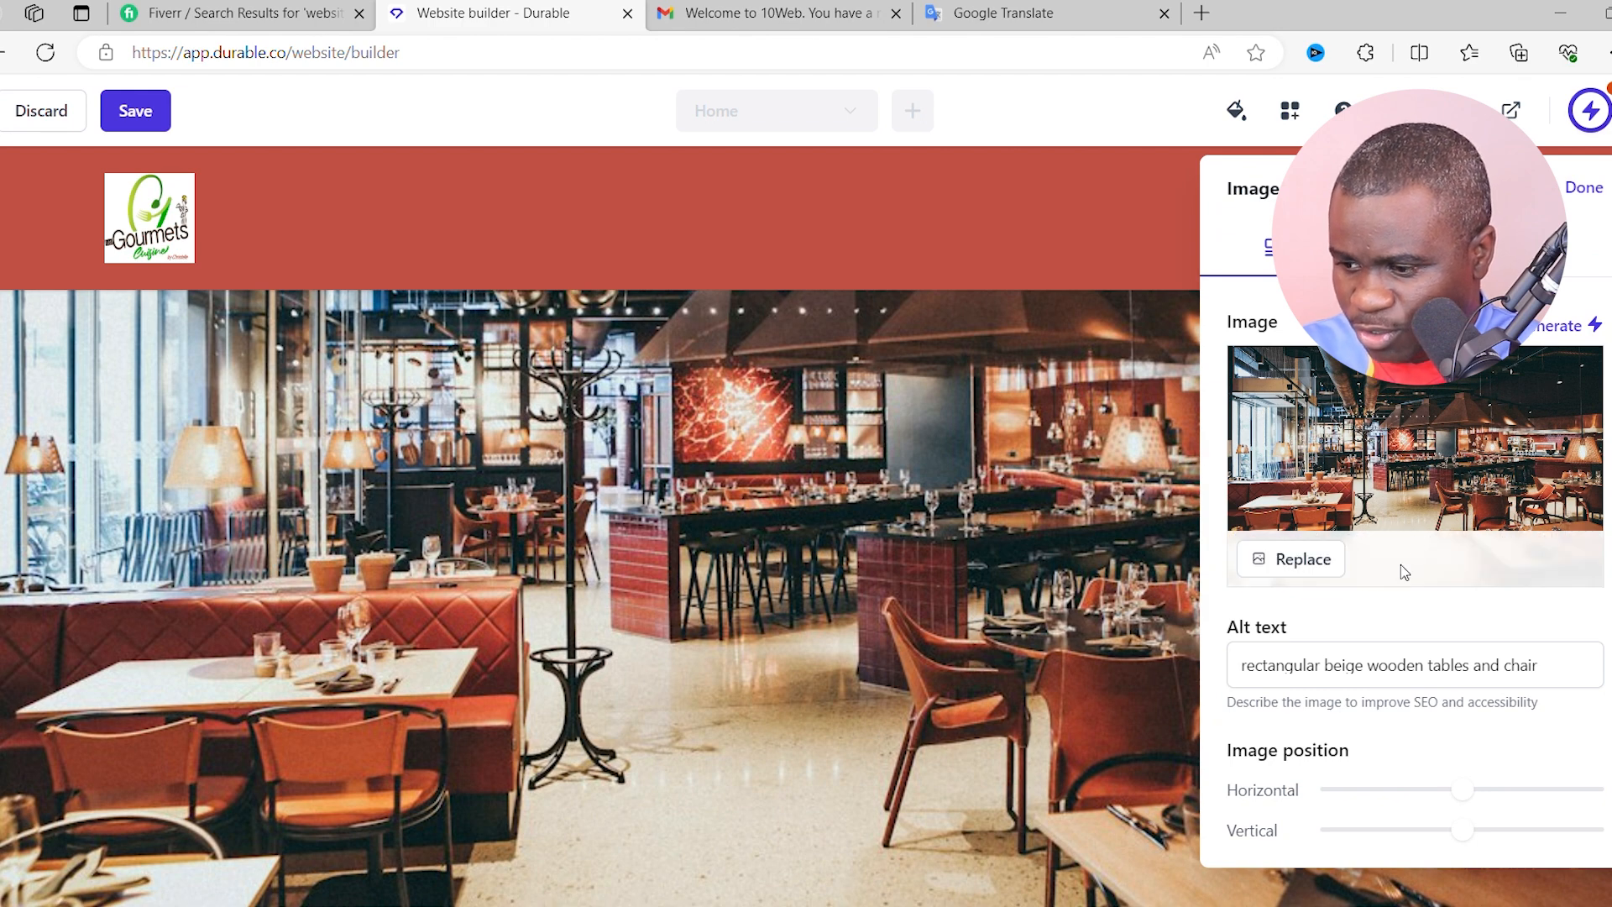
pyautogui.click(1296, 561)
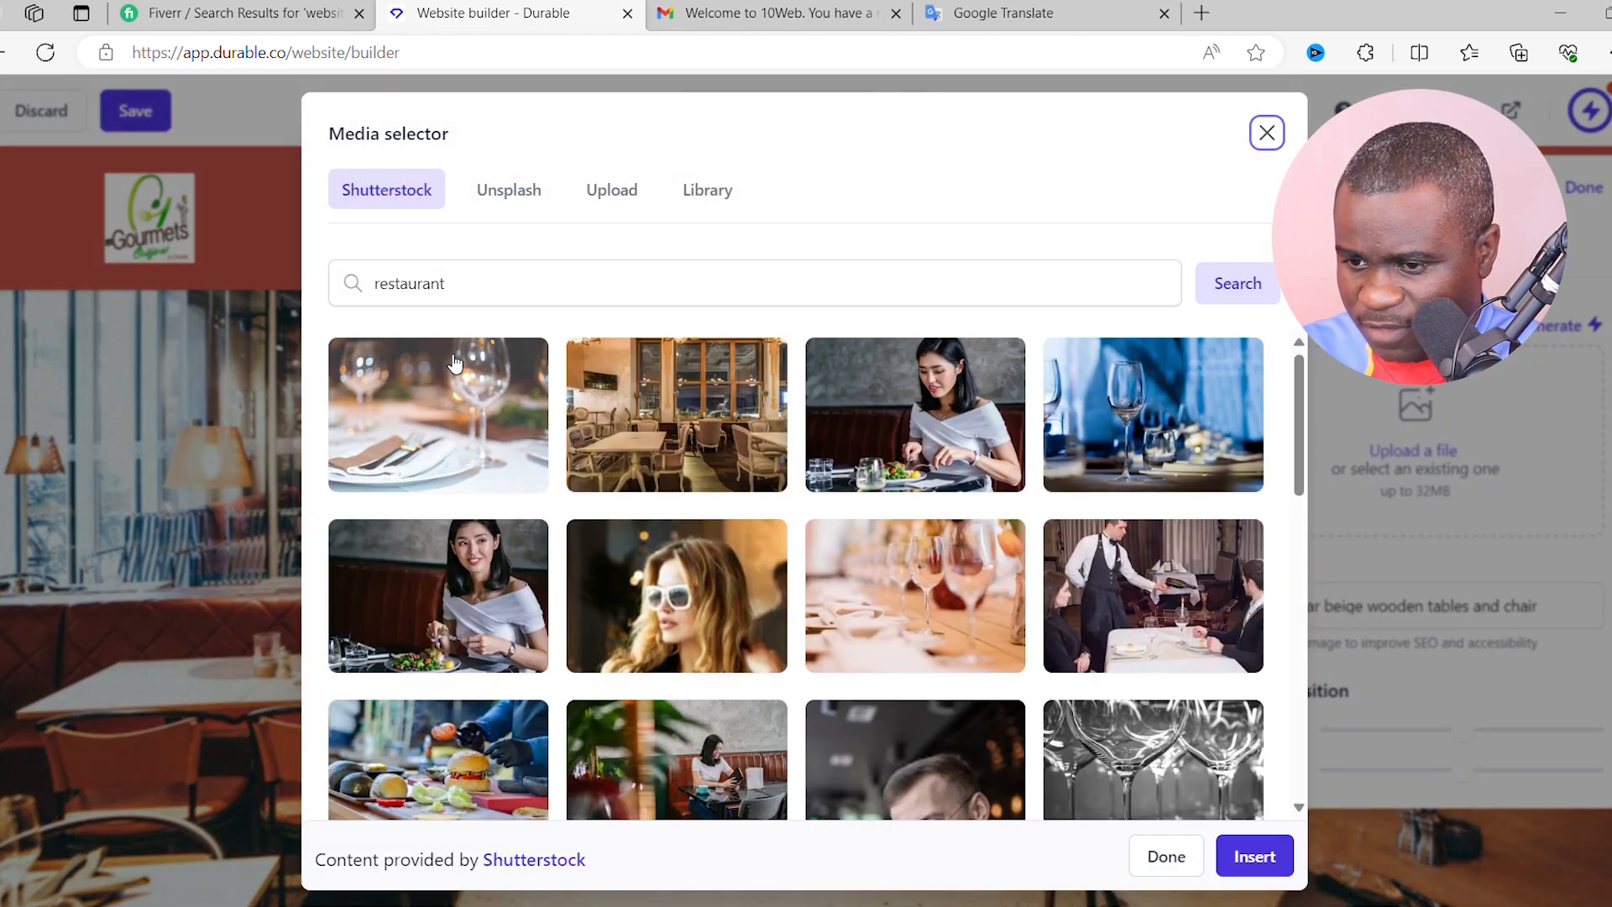
pyautogui.click(626, 194)
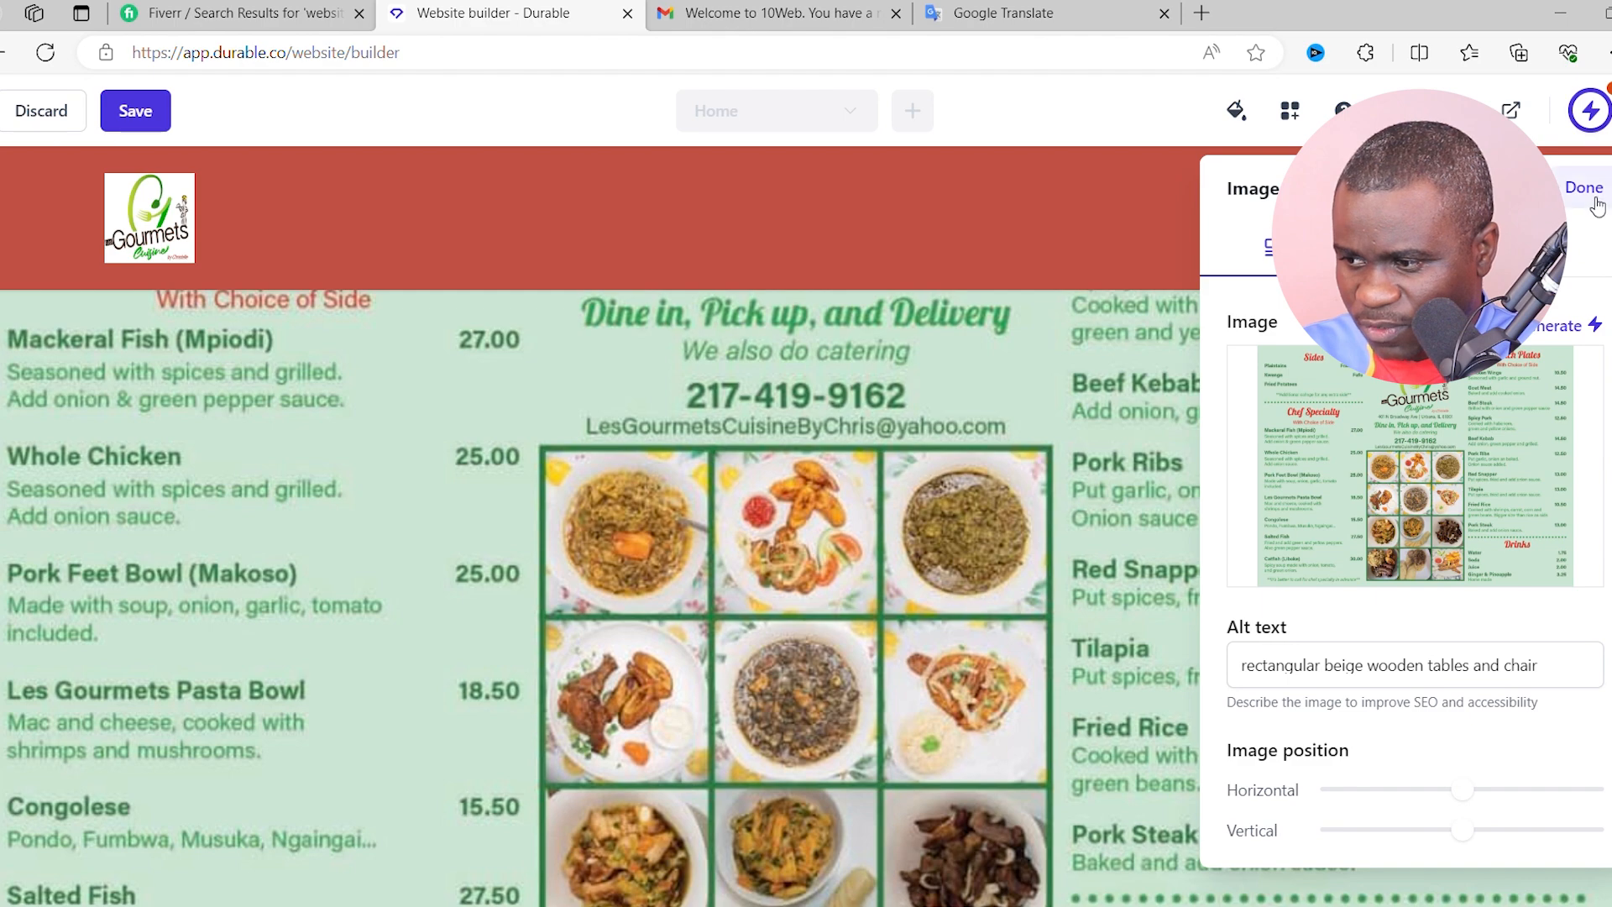
pyautogui.click(136, 111)
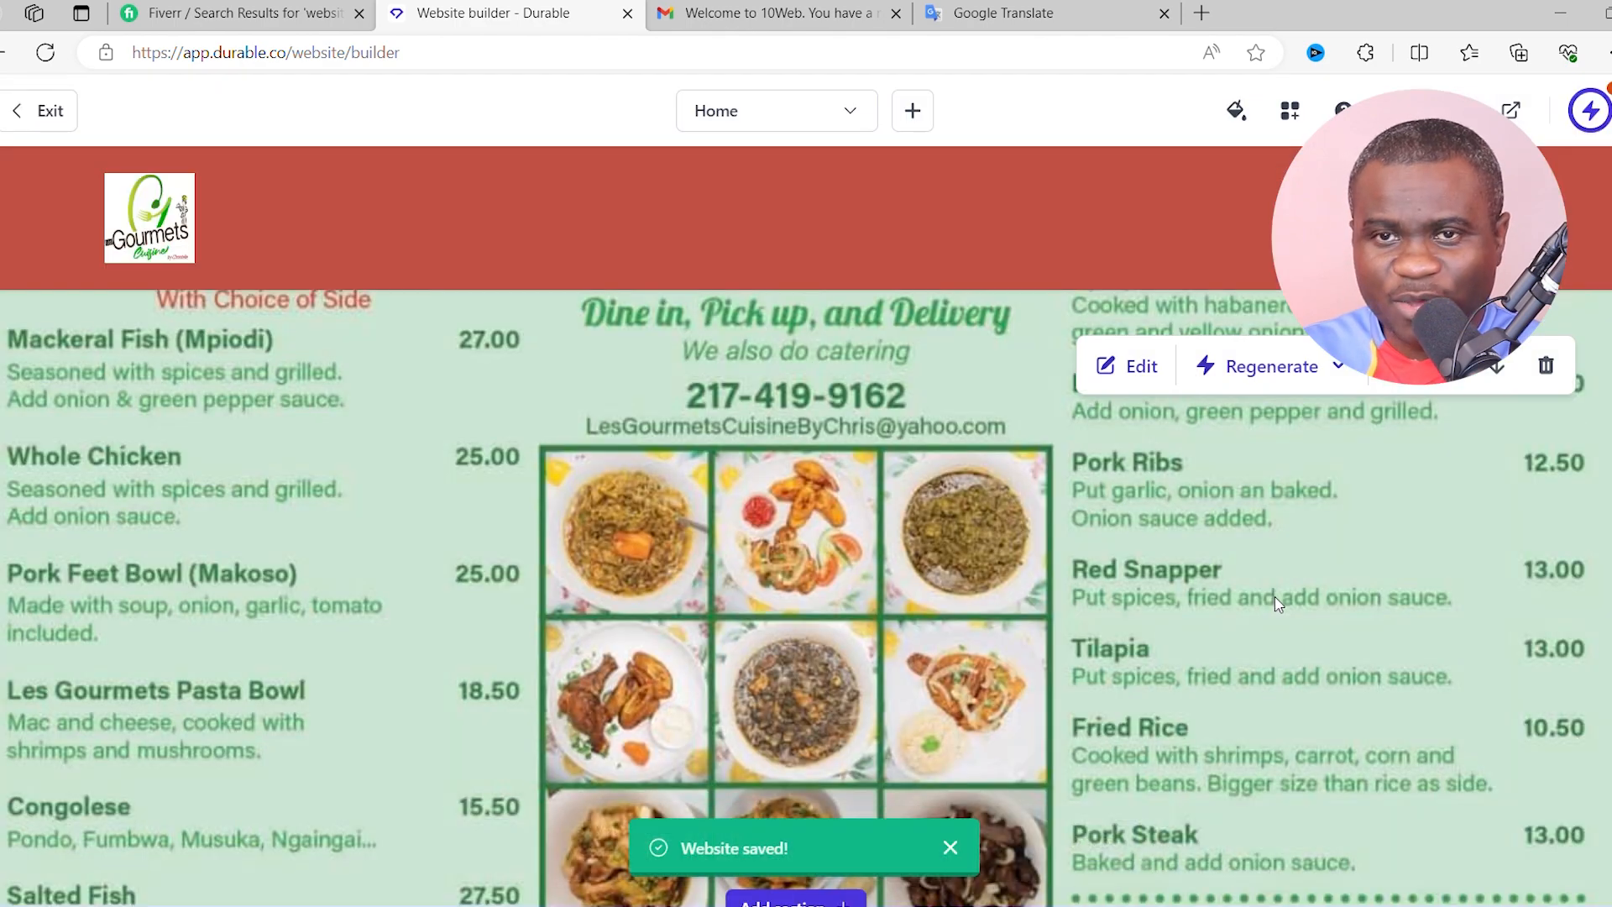
# - Switch the preview to Tablet and scroll down through the Home page
pyautogui.scroll(15, 990, 600)
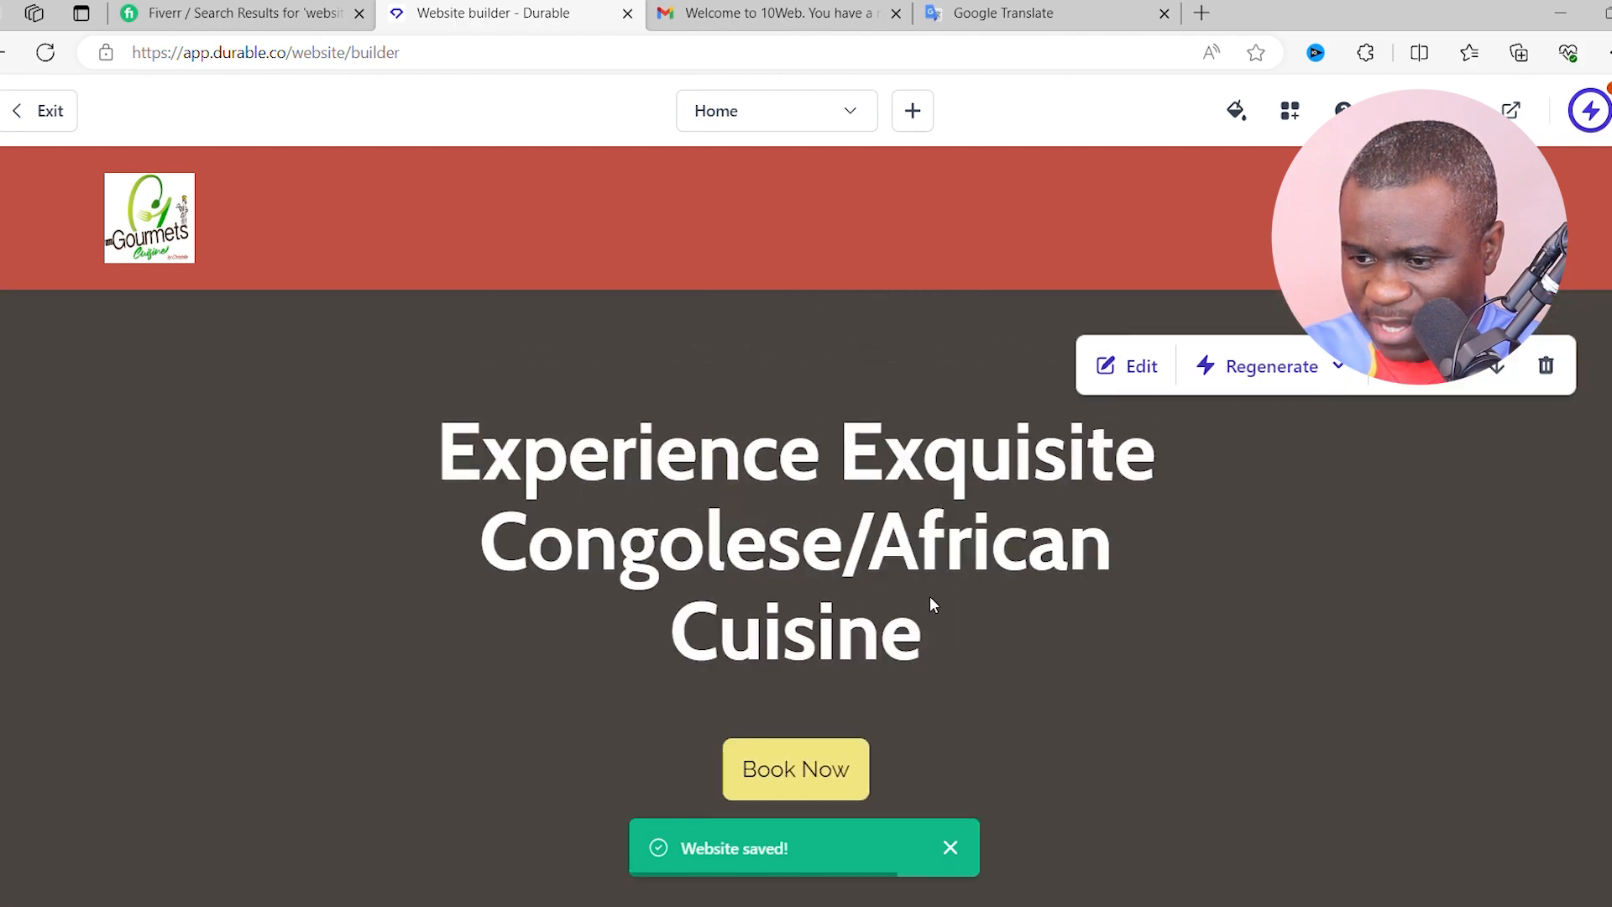
pyautogui.scroll(4, 960, 599)
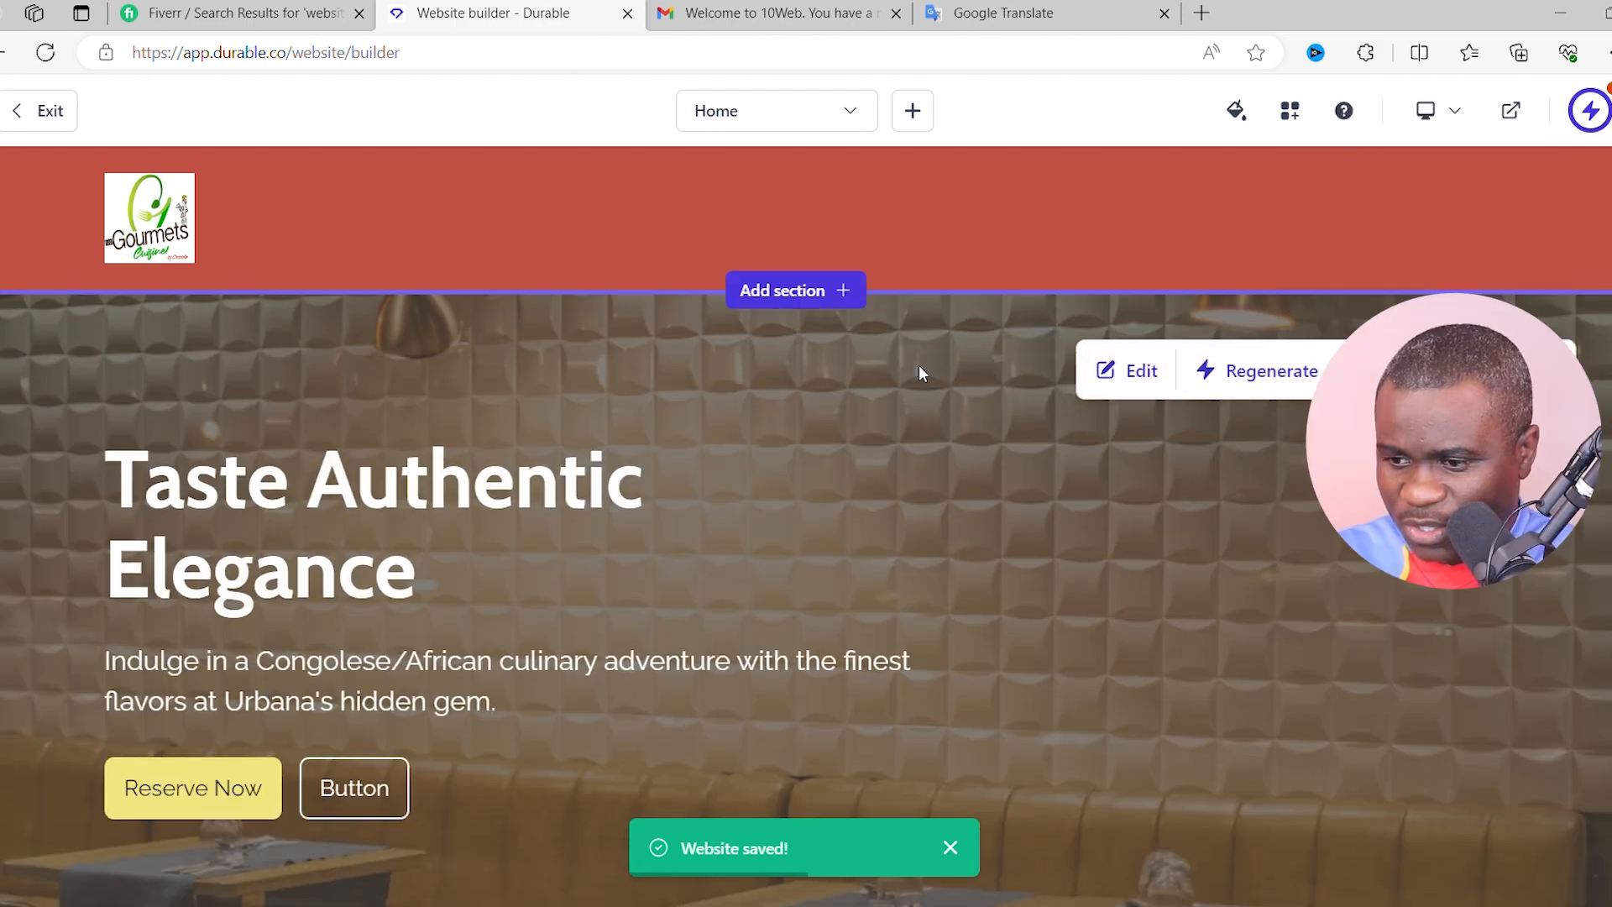
pyautogui.click(1449, 120)
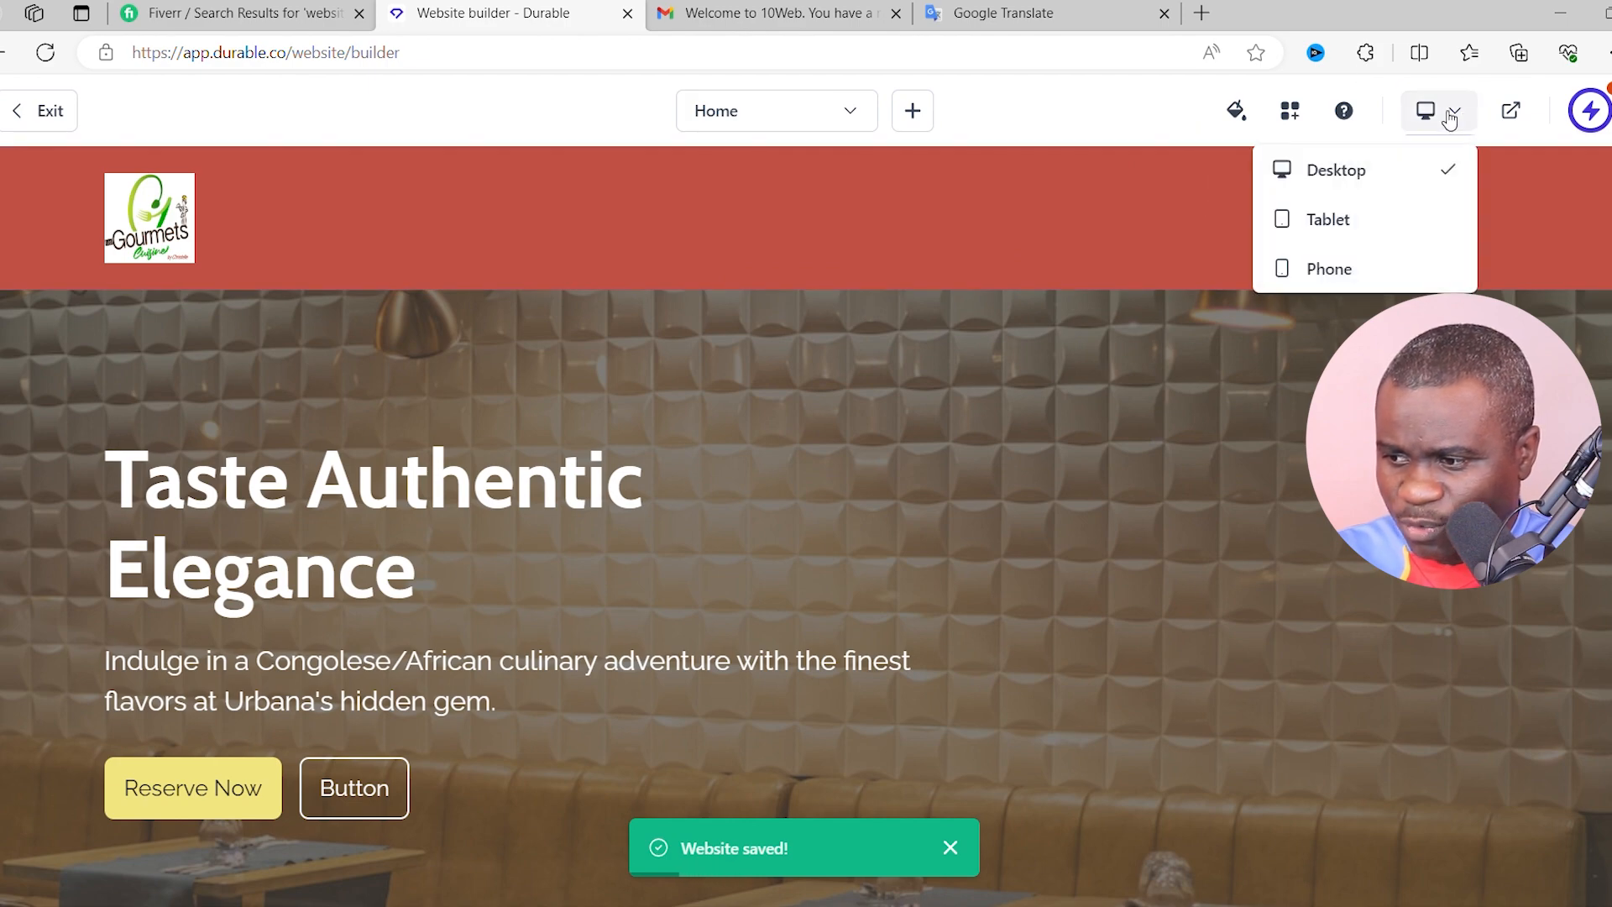
pyautogui.click(1342, 217)
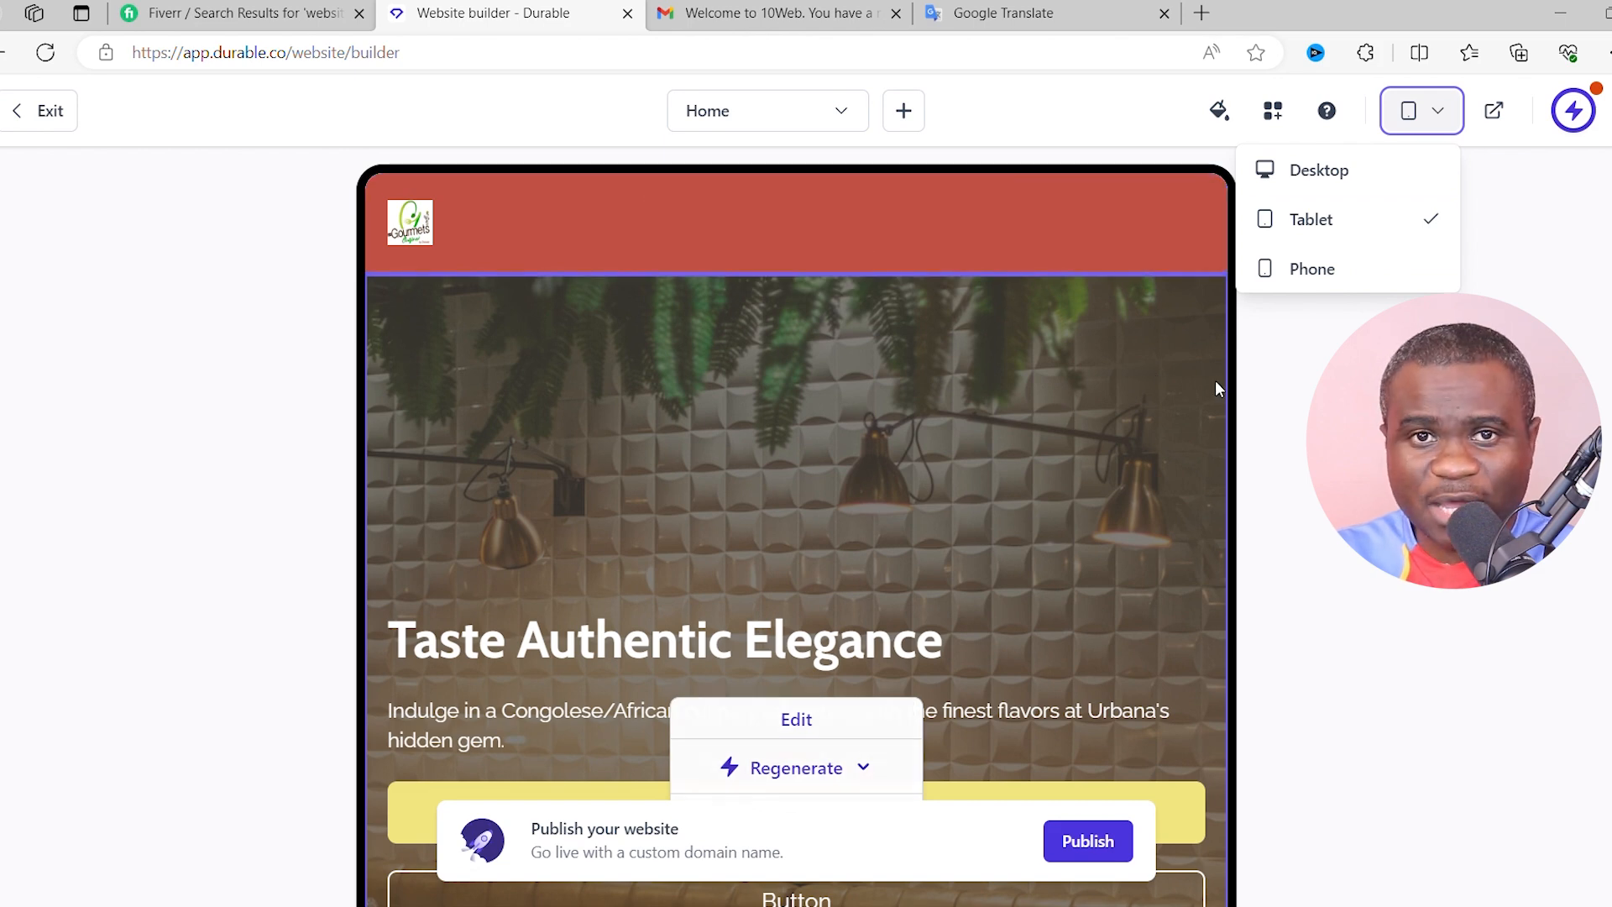
pyautogui.scroll(-2, 1100, 424)
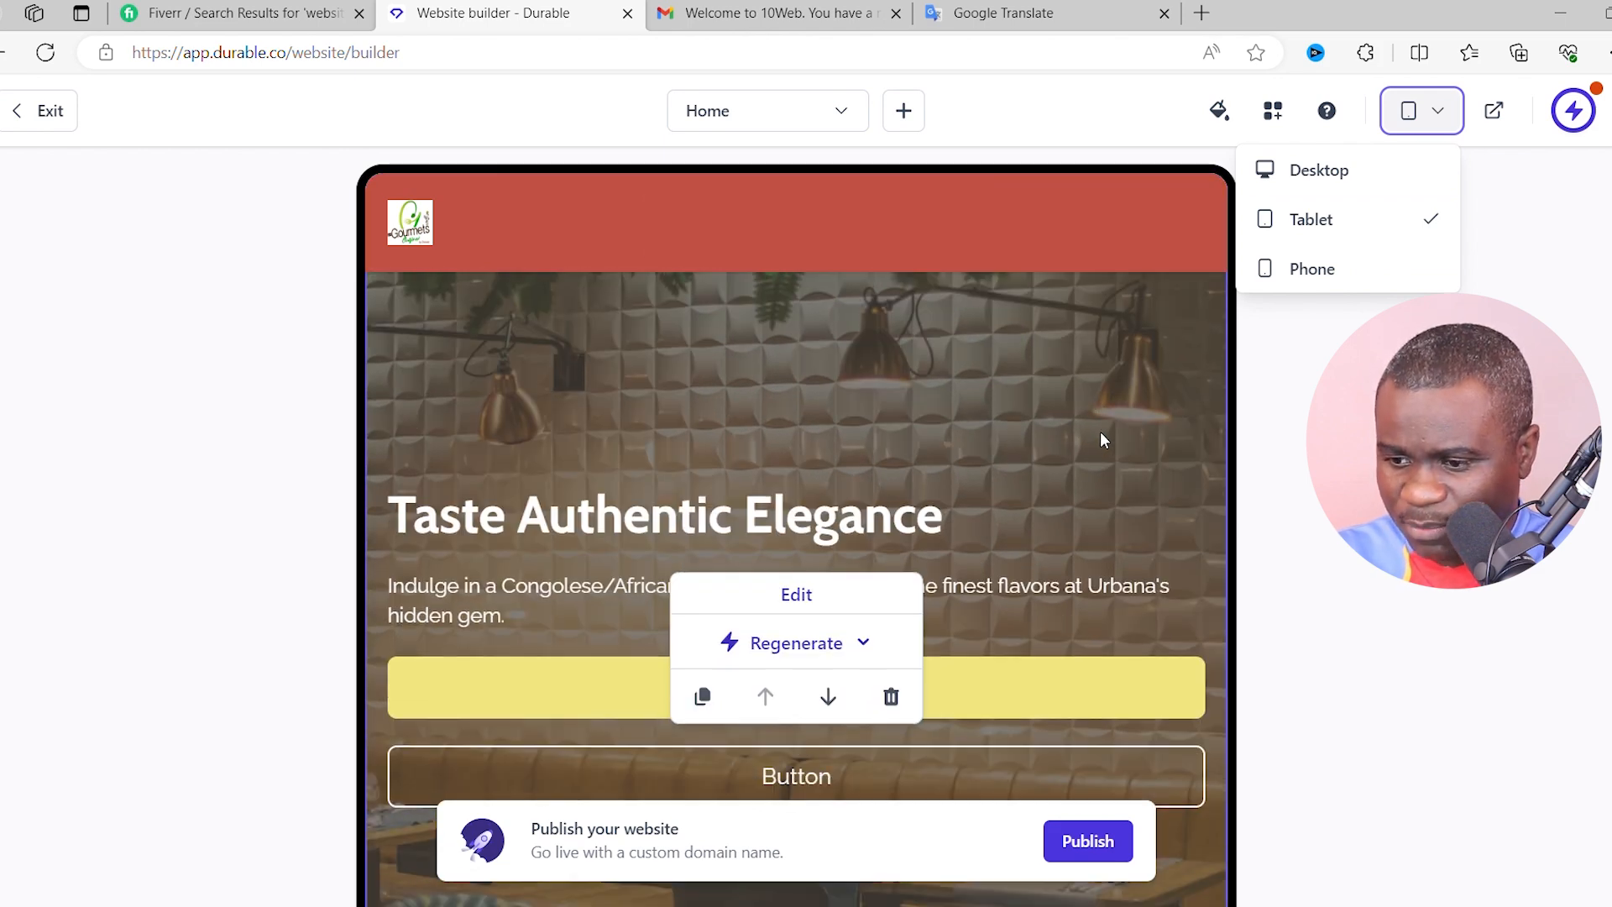
pyautogui.scroll(-3, 1100, 432)
pyautogui.scroll(3, 1175, 449)
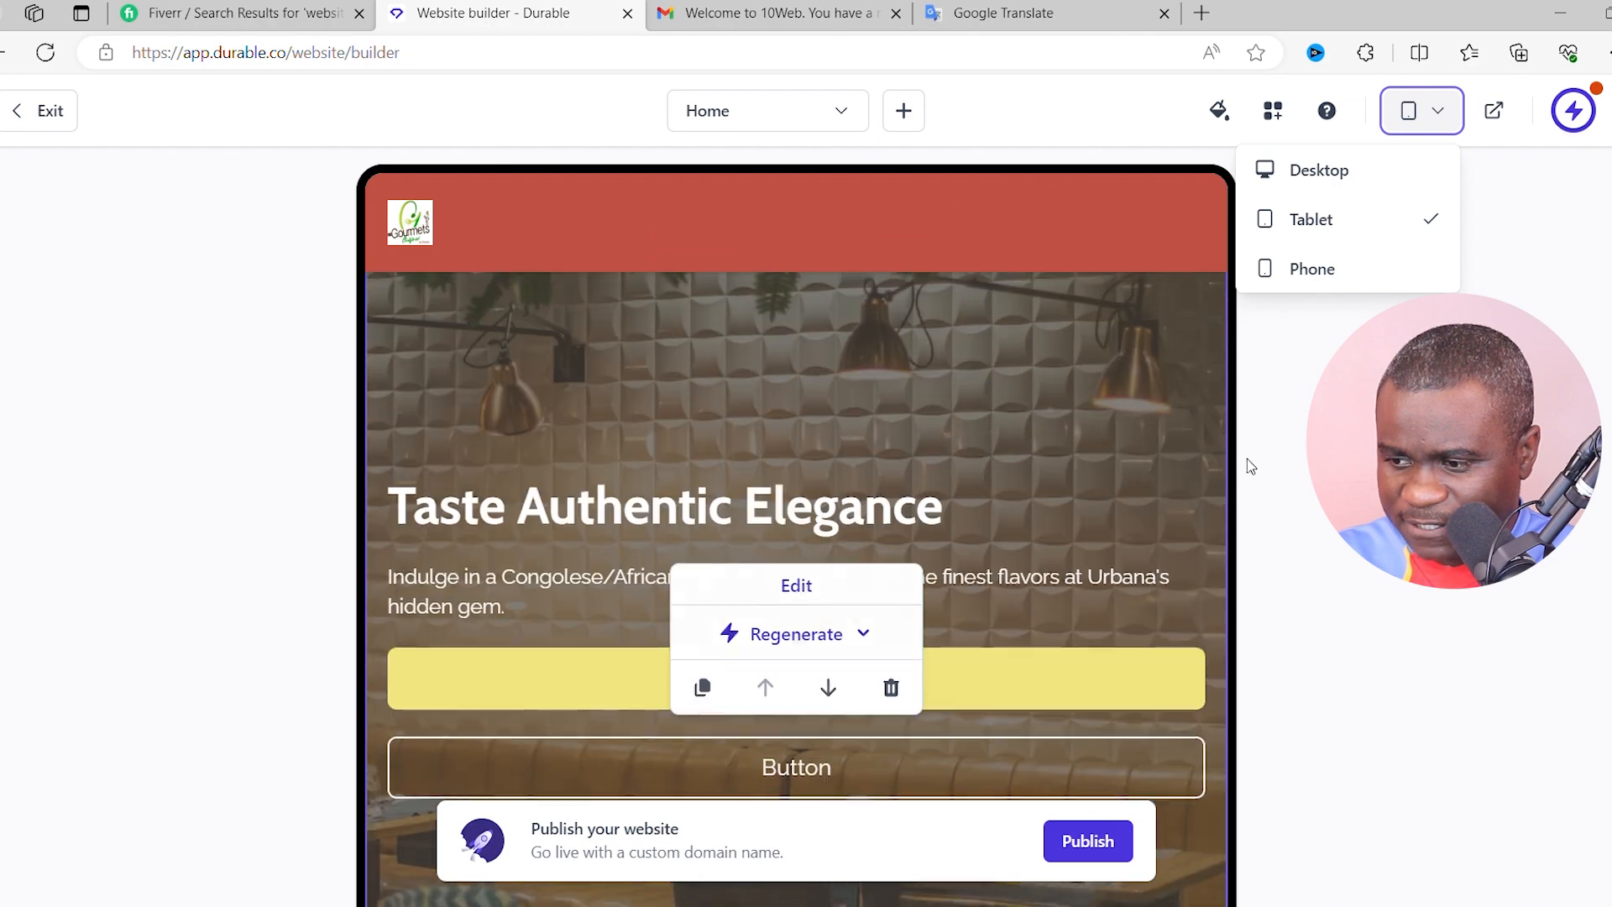
pyautogui.scroll(2, 1249, 457)
pyautogui.scroll(-3, 1101, 363)
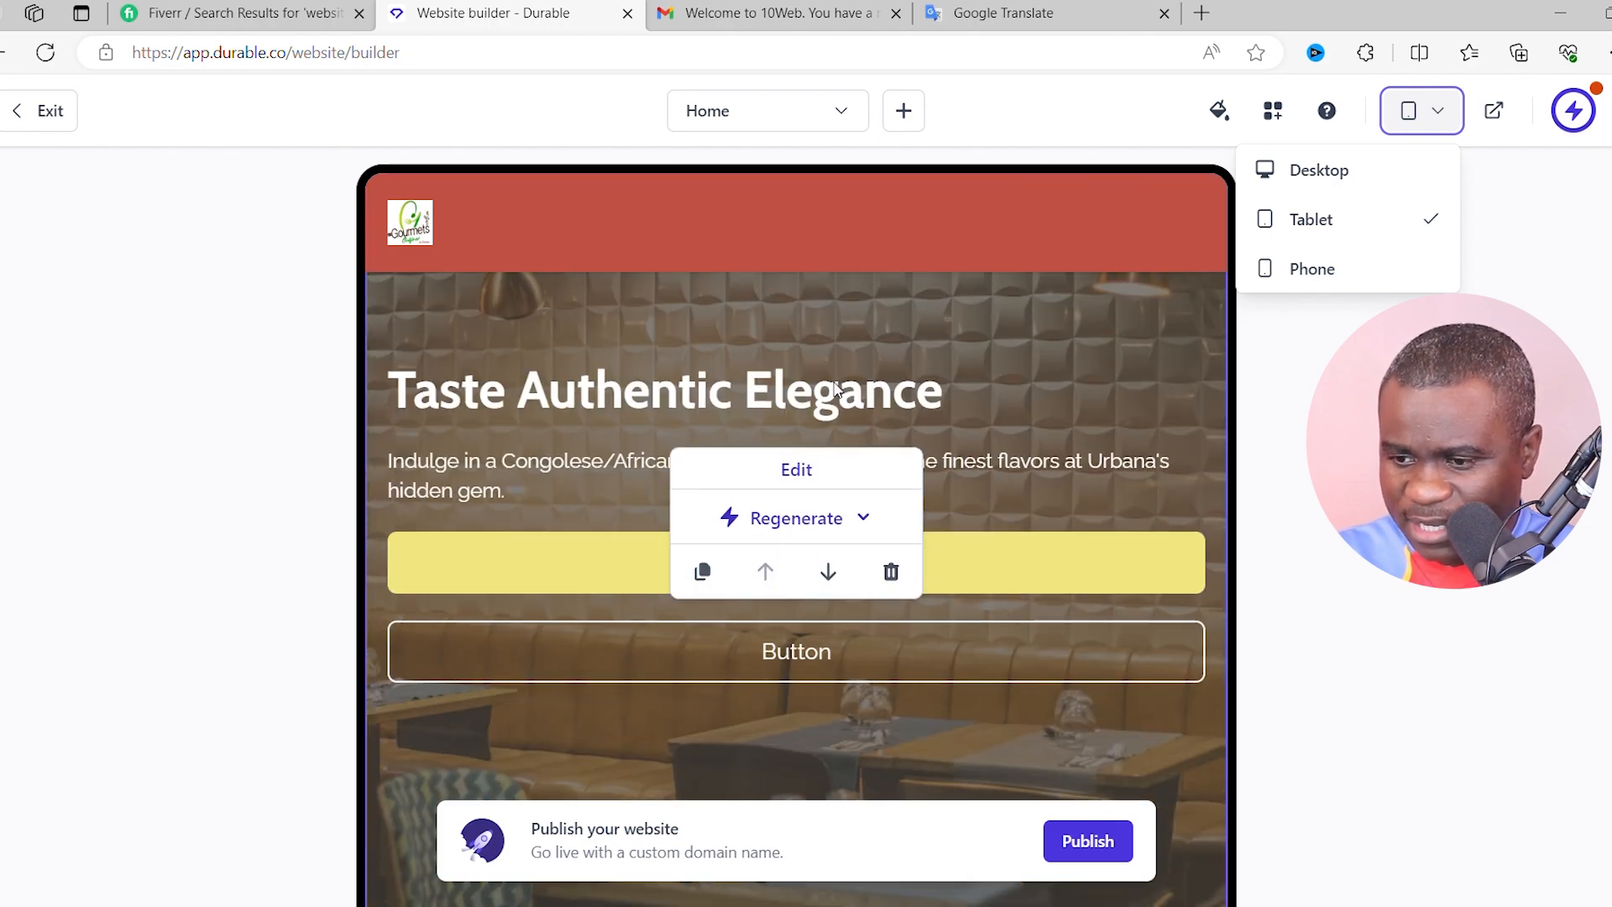
pyautogui.scroll(-2, 1071, 464)
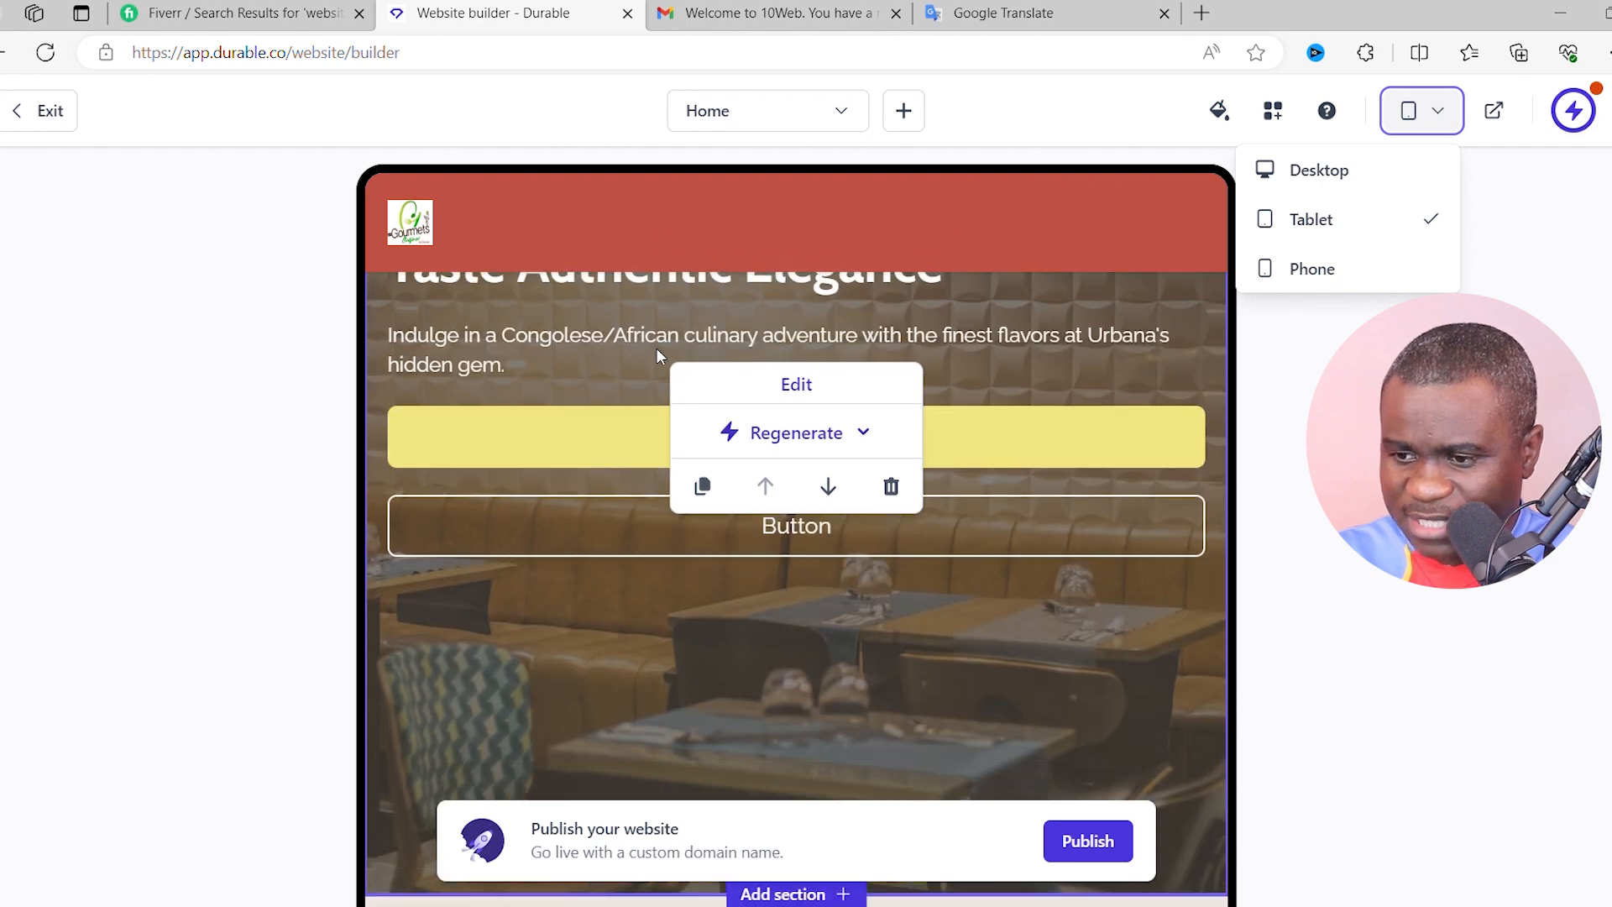
pyautogui.scroll(-3, 1024, 416)
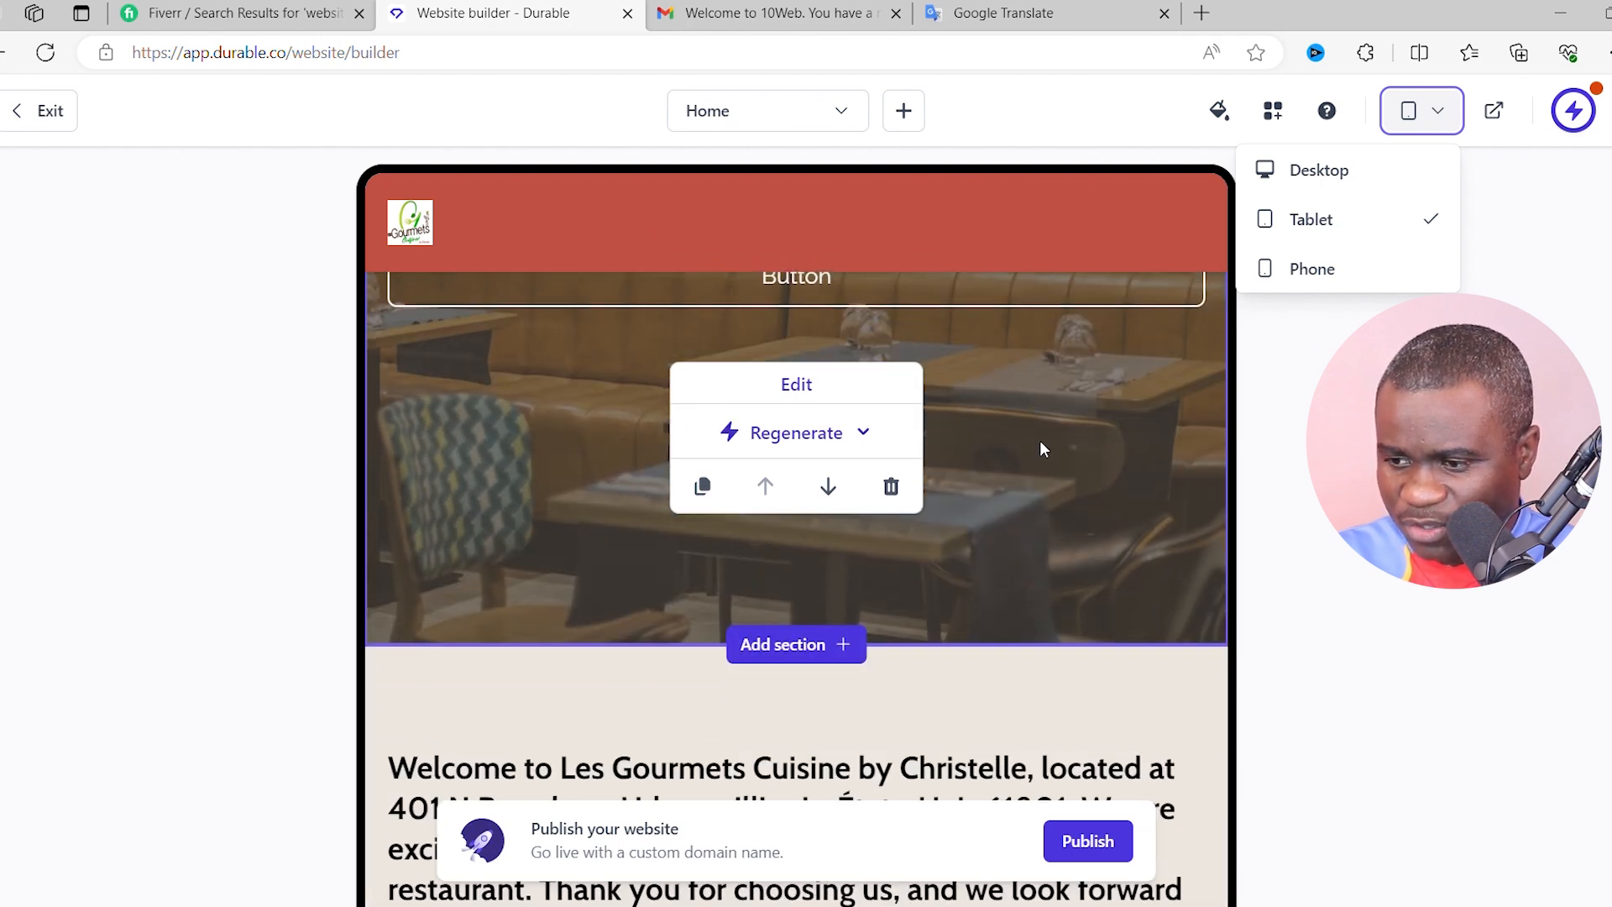
pyautogui.scroll(-2, 1041, 445)
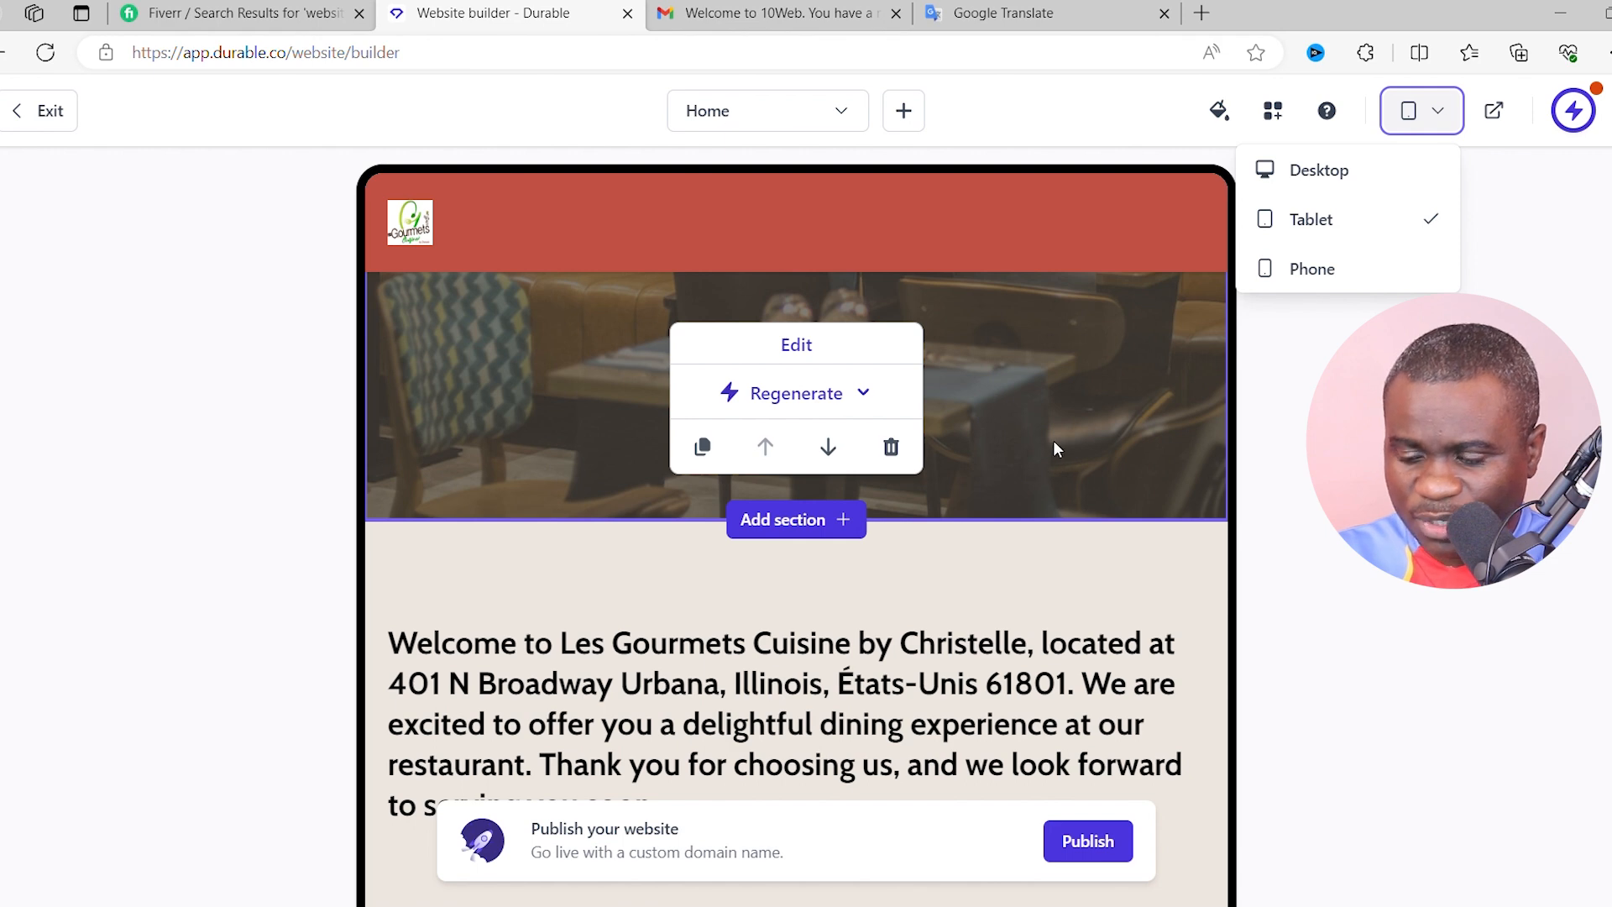
# - Finish reviewing the tablet layout and switch the preview to Phone
pyautogui.scroll(-3, 1041, 471)
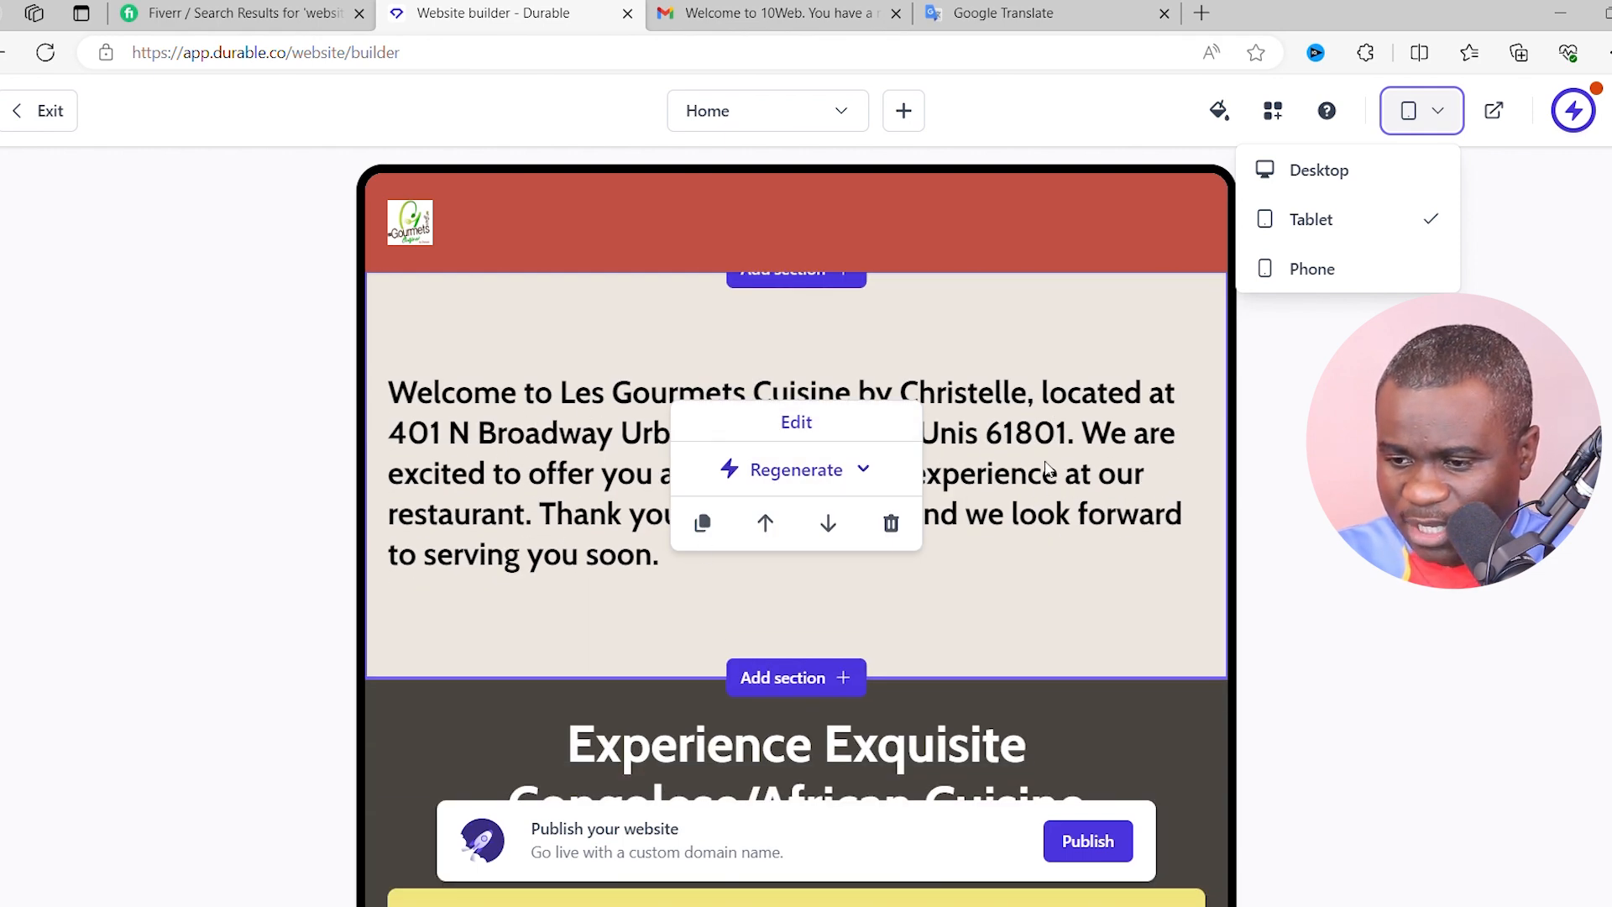
pyautogui.scroll(-2, 1050, 464)
pyautogui.scroll(2, 1006, 410)
pyautogui.scroll(-3, 1007, 409)
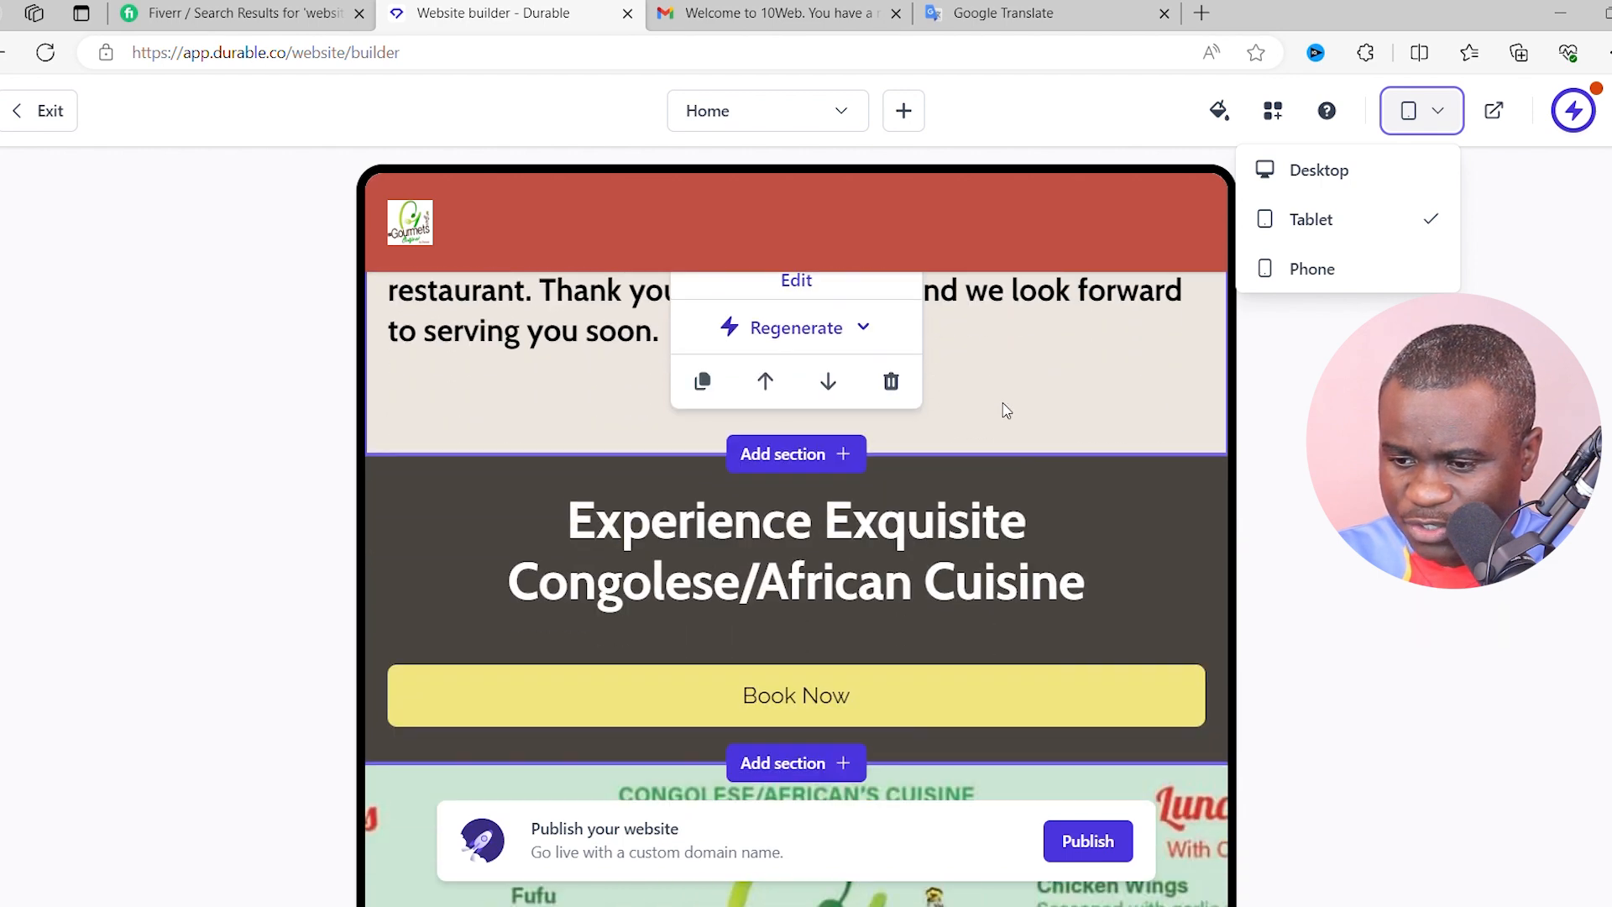
pyautogui.scroll(-4, 1156, 519)
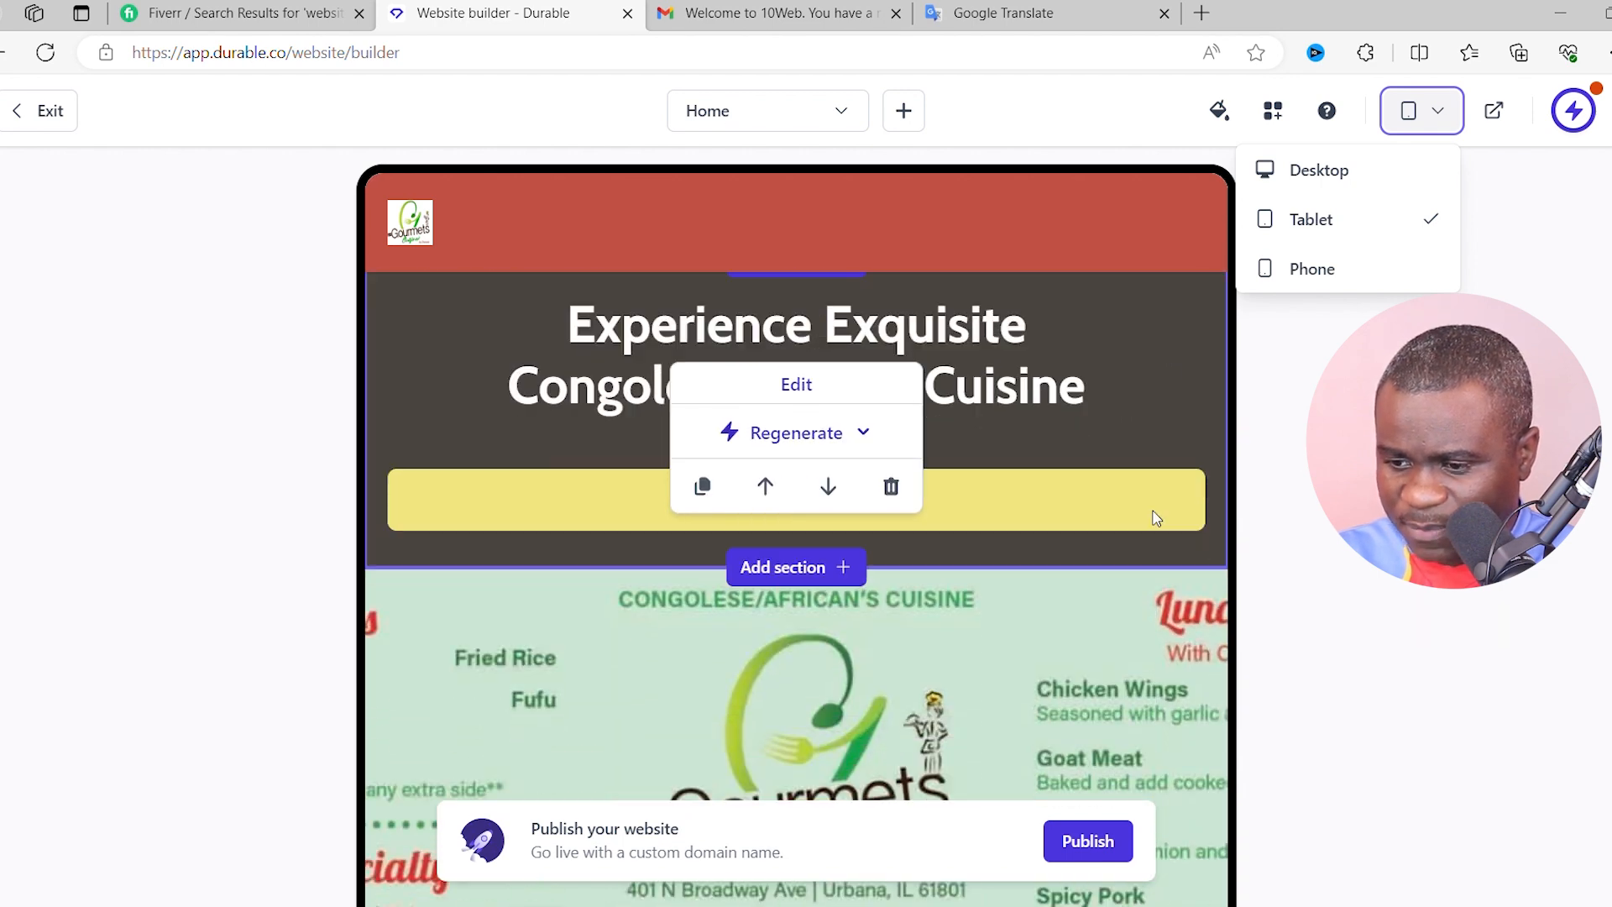
pyautogui.scroll(-5, 987, 587)
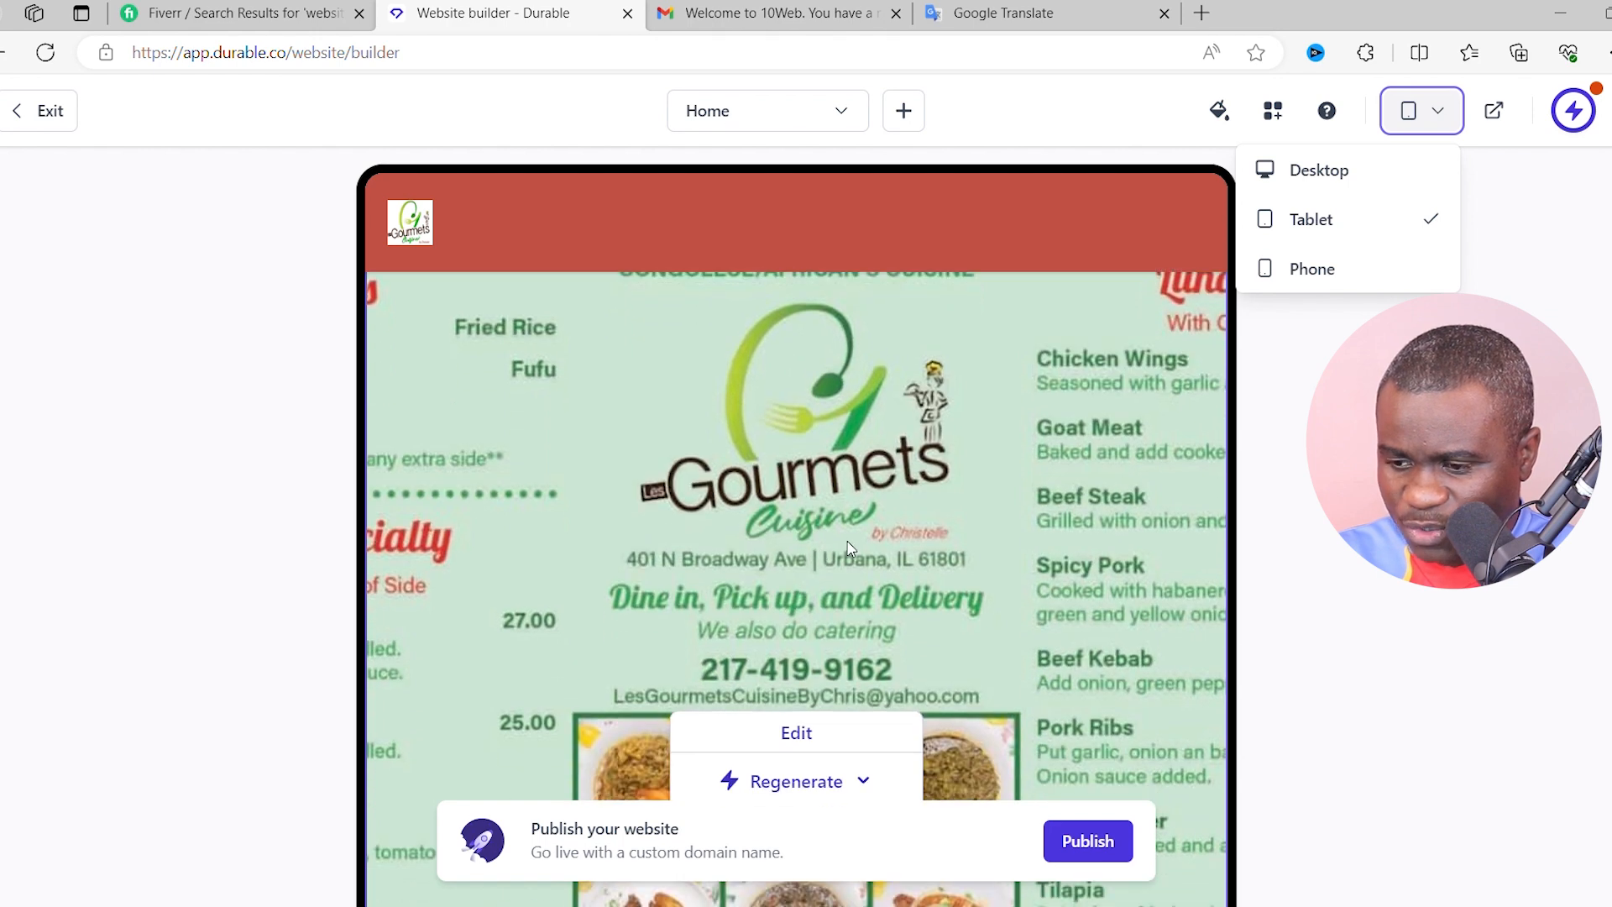
pyautogui.scroll(-2, 1276, 642)
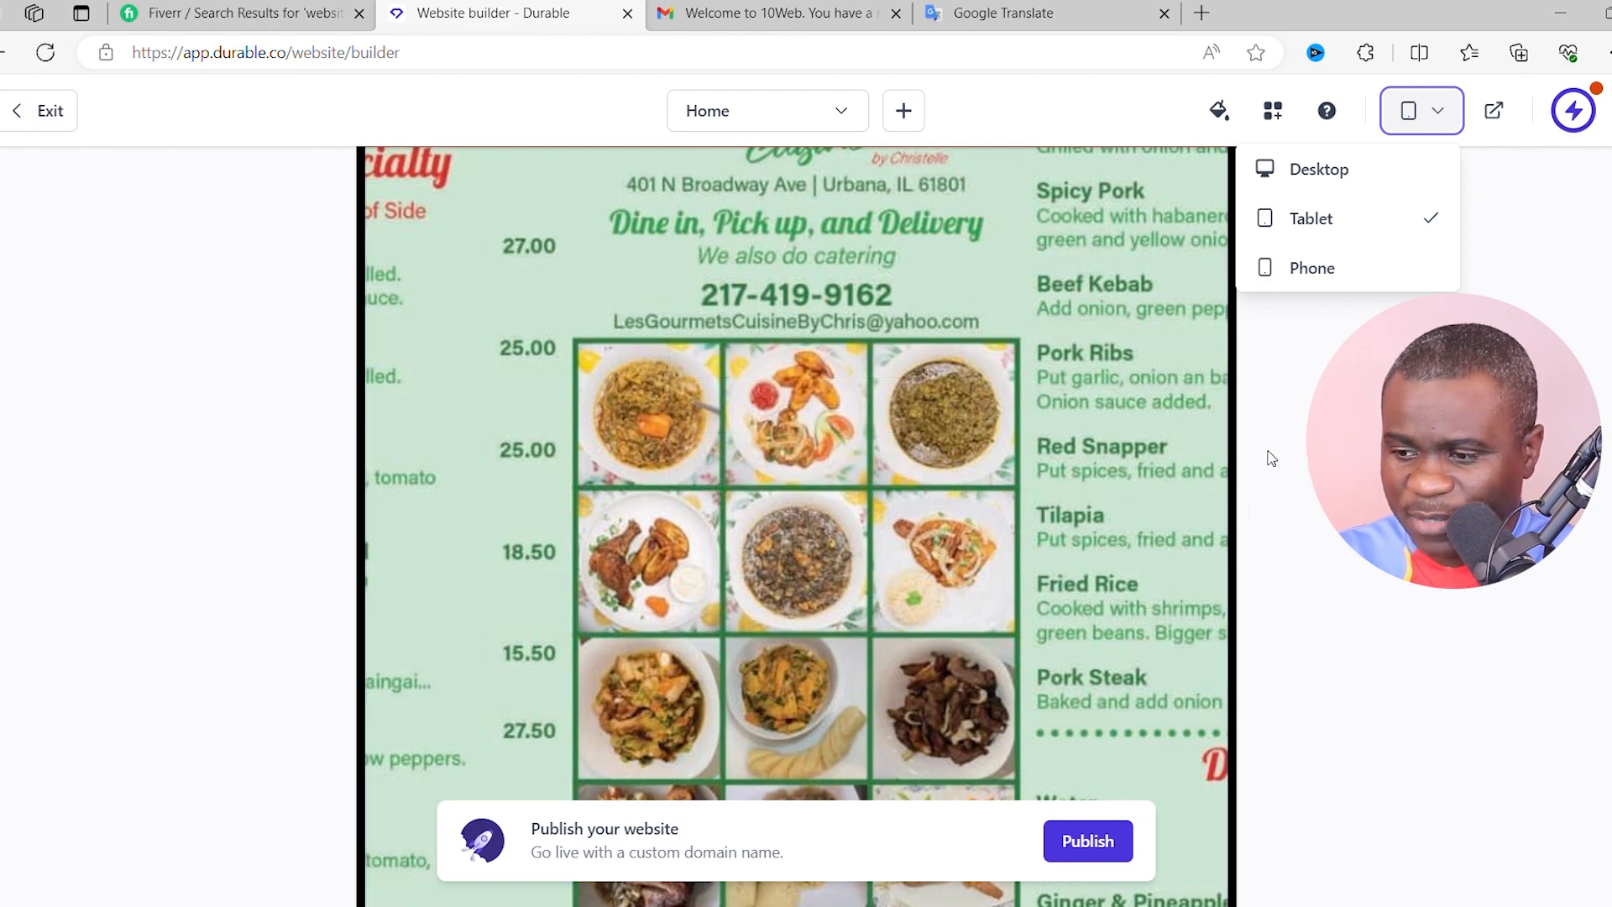
pyautogui.scroll(-3, 1300, 462)
pyautogui.scroll(5, 1243, 563)
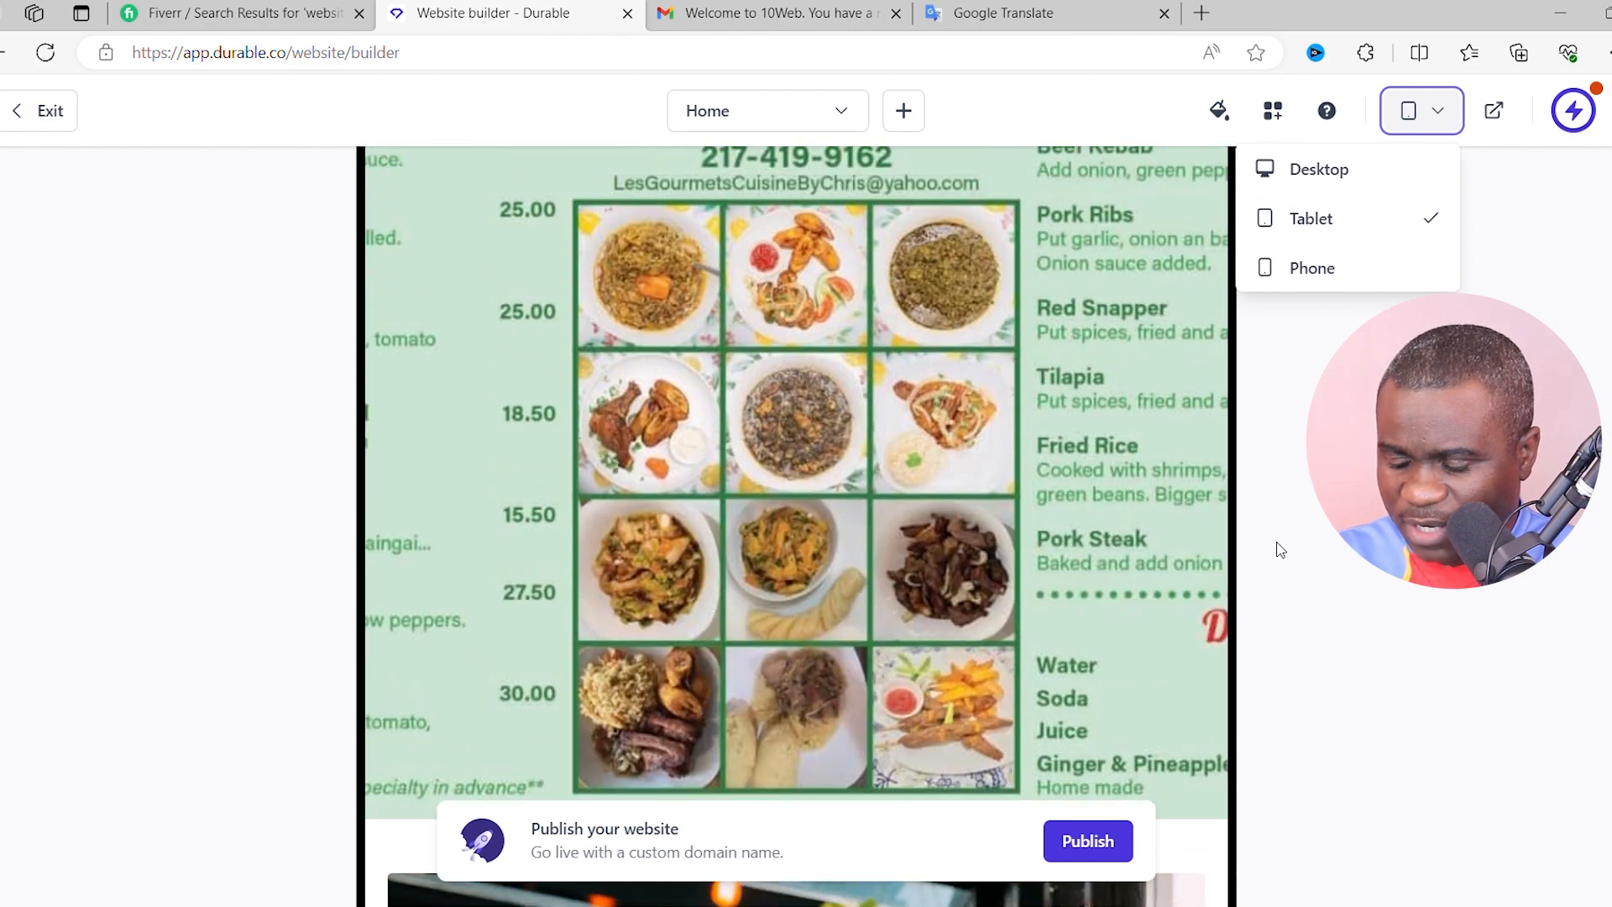
pyautogui.click(1315, 269)
# - Scroll the phone preview down to the footer, then return to the Desktop preview
pyautogui.scroll(-1, 1133, 401)
pyautogui.scroll(1, 1100, 399)
pyautogui.scroll(-10, 820, 242)
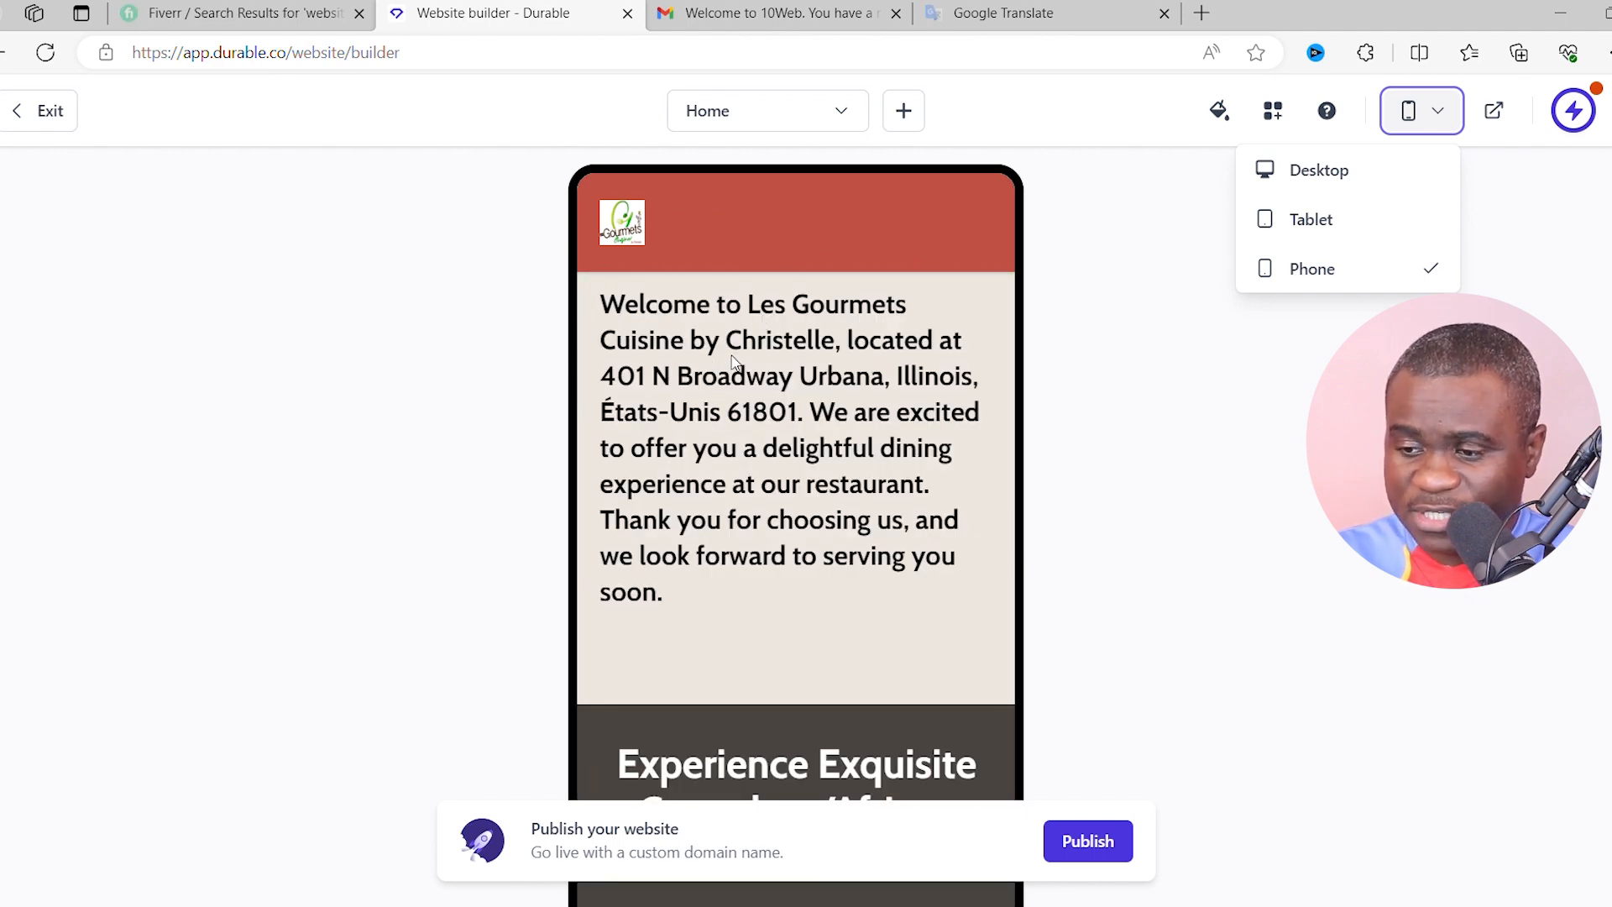
pyautogui.scroll(-10, 890, 434)
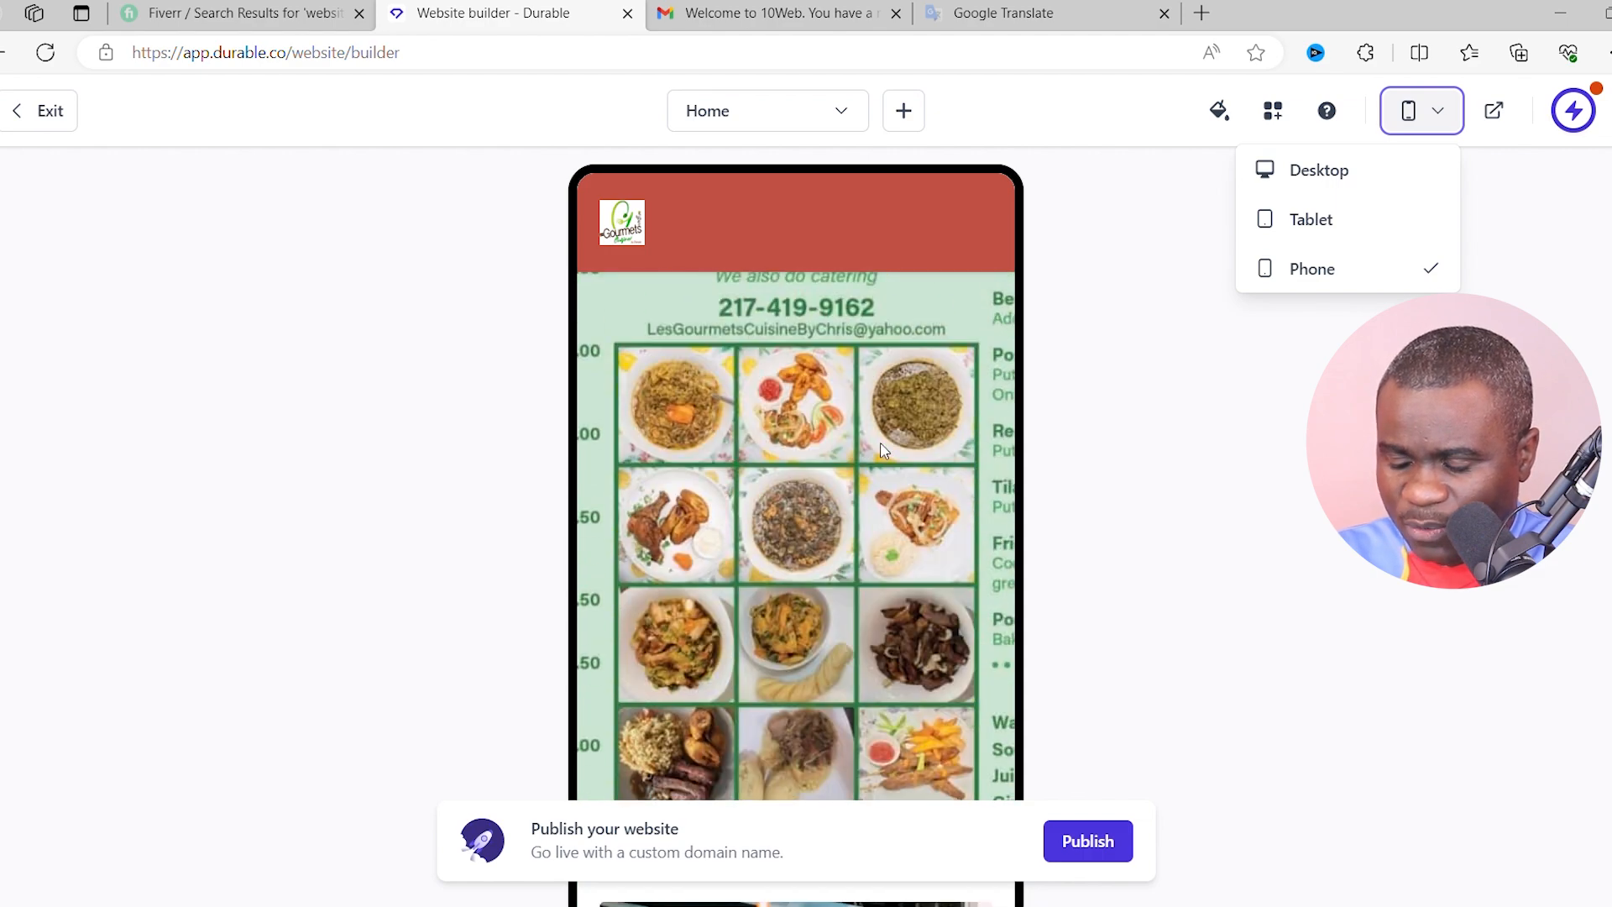
pyautogui.scroll(-10, 884, 451)
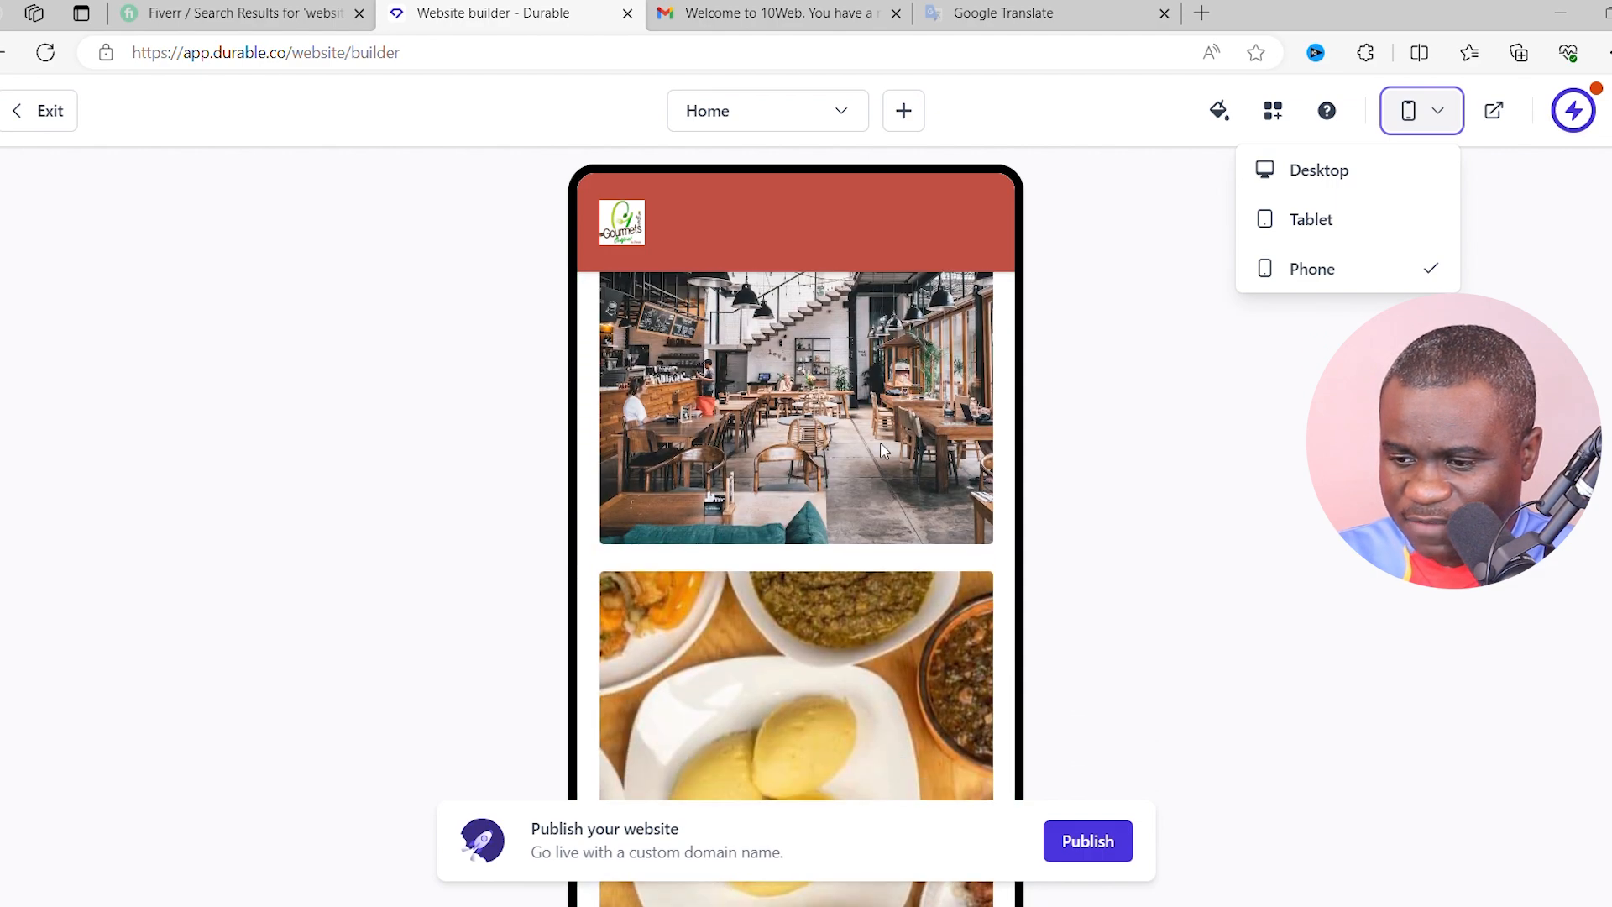
pyautogui.scroll(-10, 884, 451)
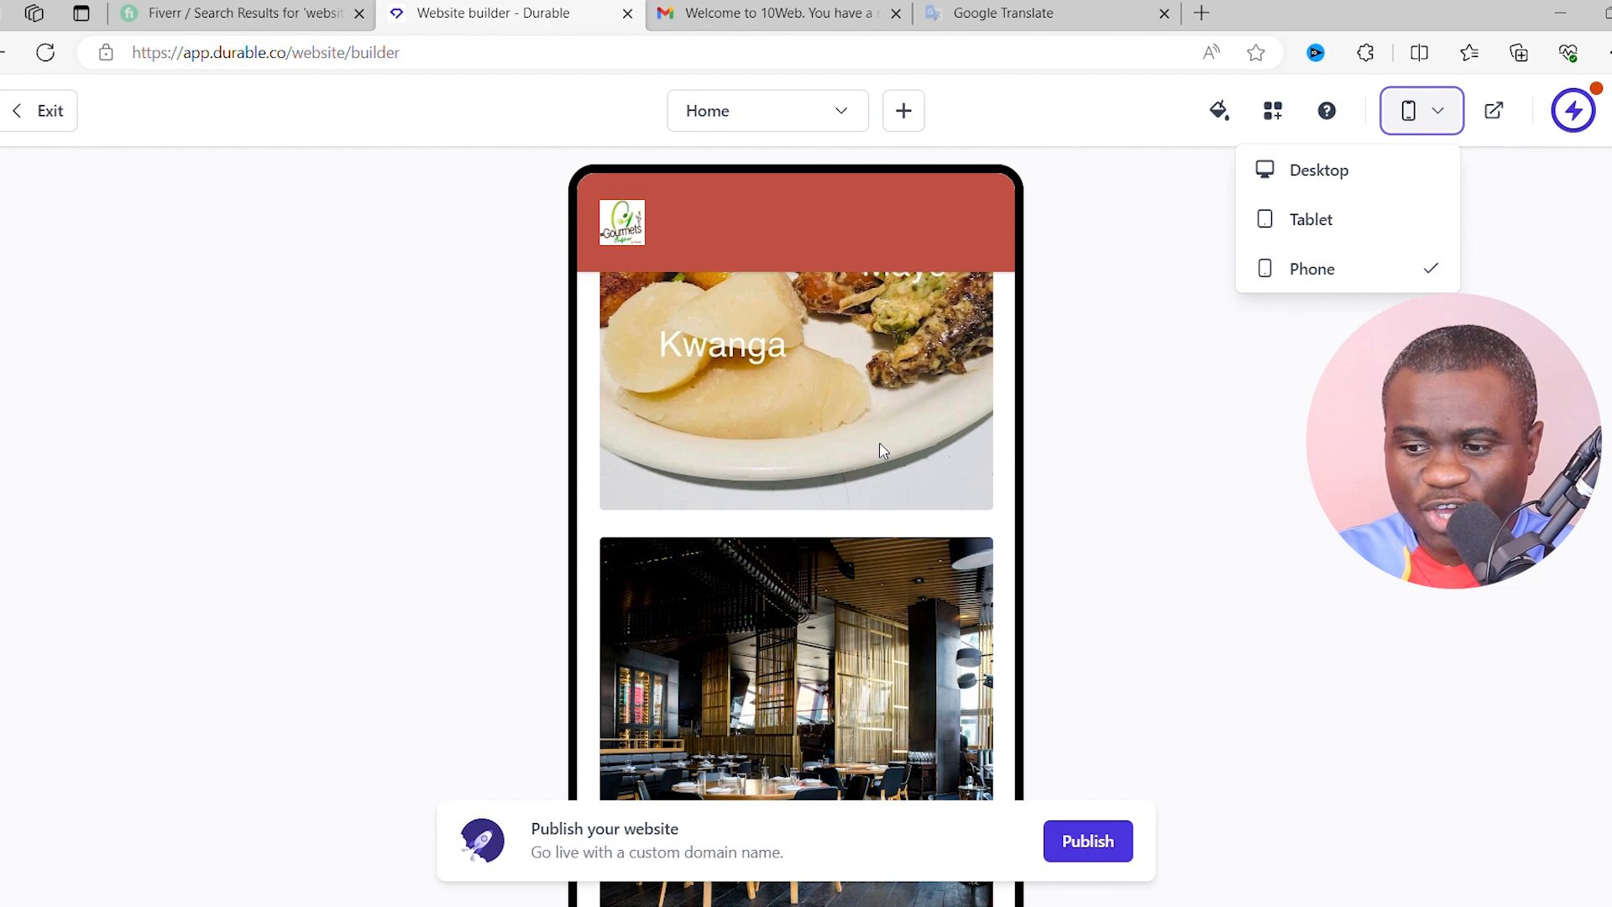
pyautogui.scroll(-10, 881, 451)
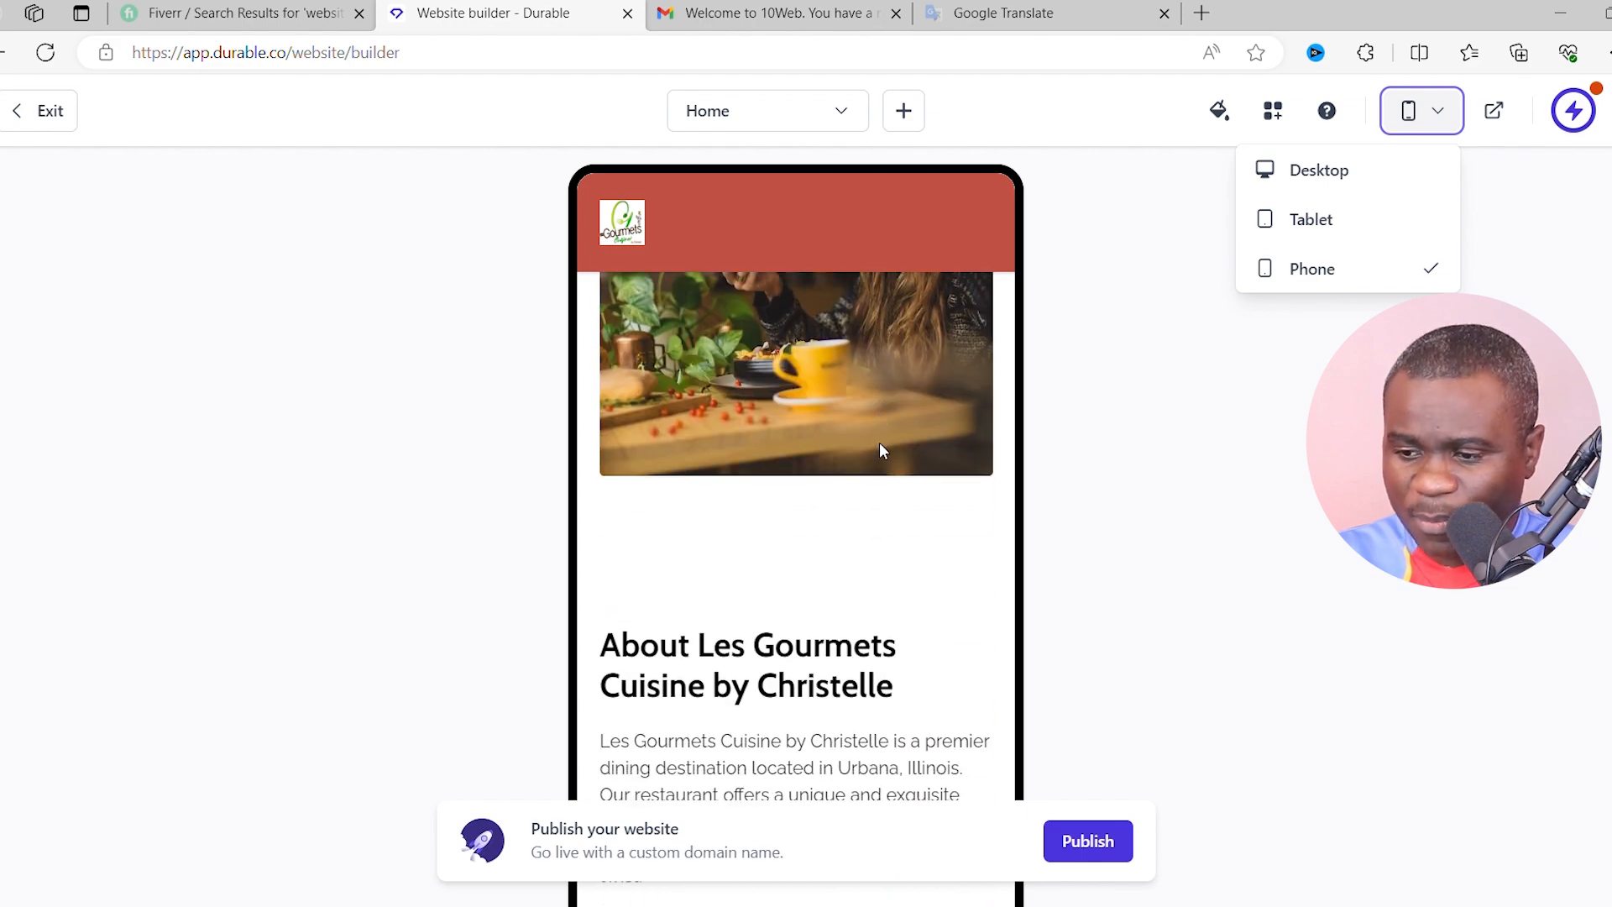
pyautogui.scroll(-3, 881, 451)
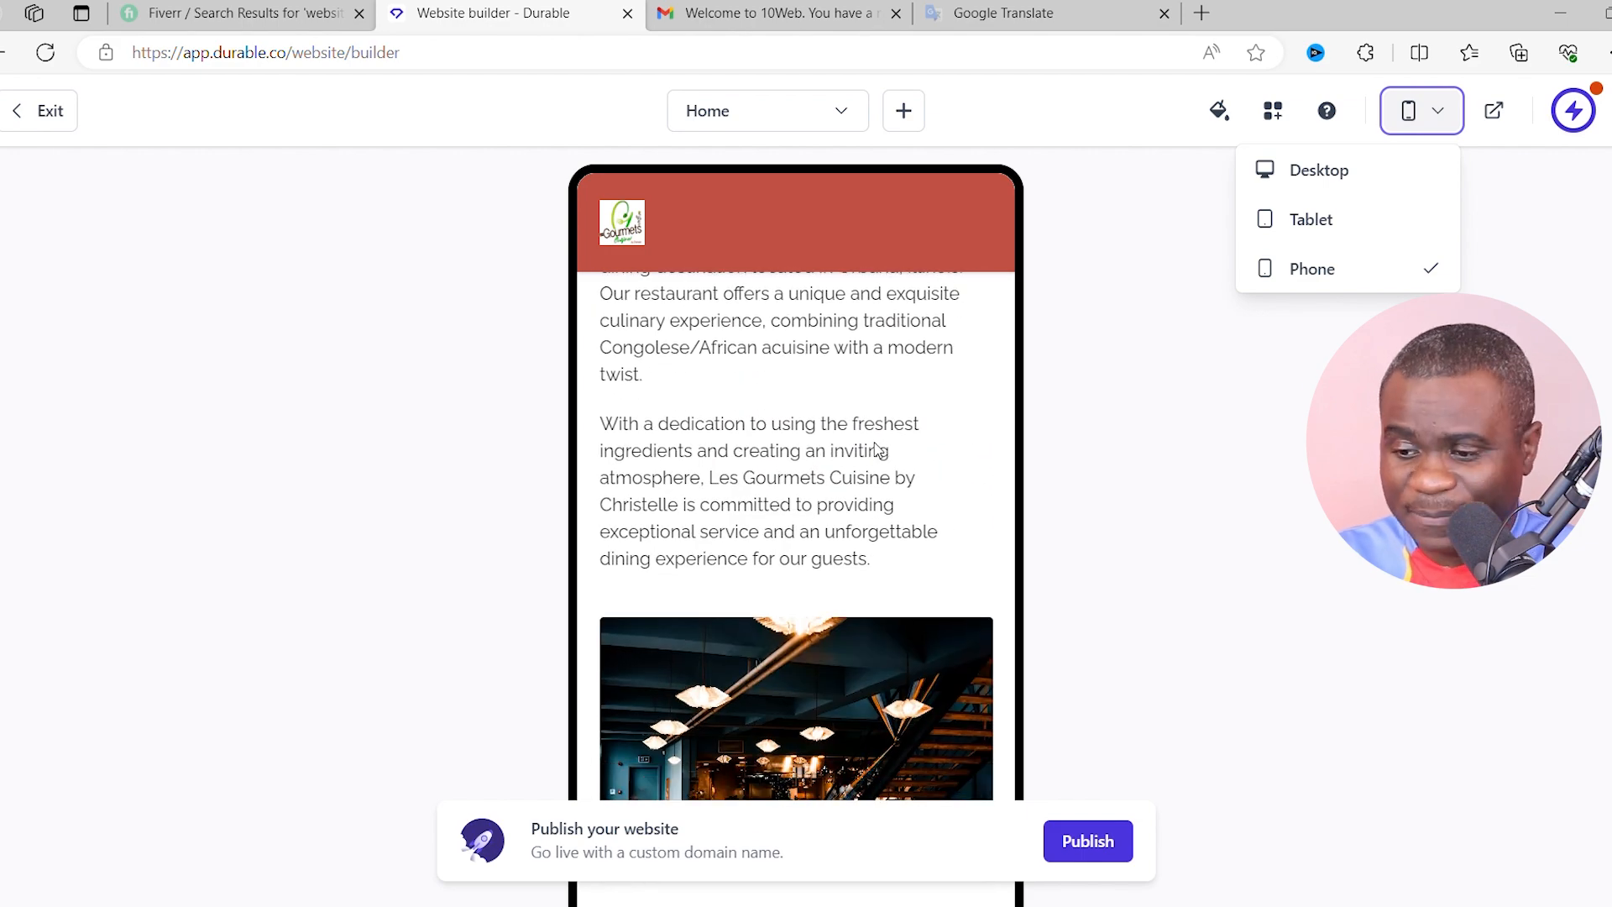
pyautogui.scroll(-8, 856, 453)
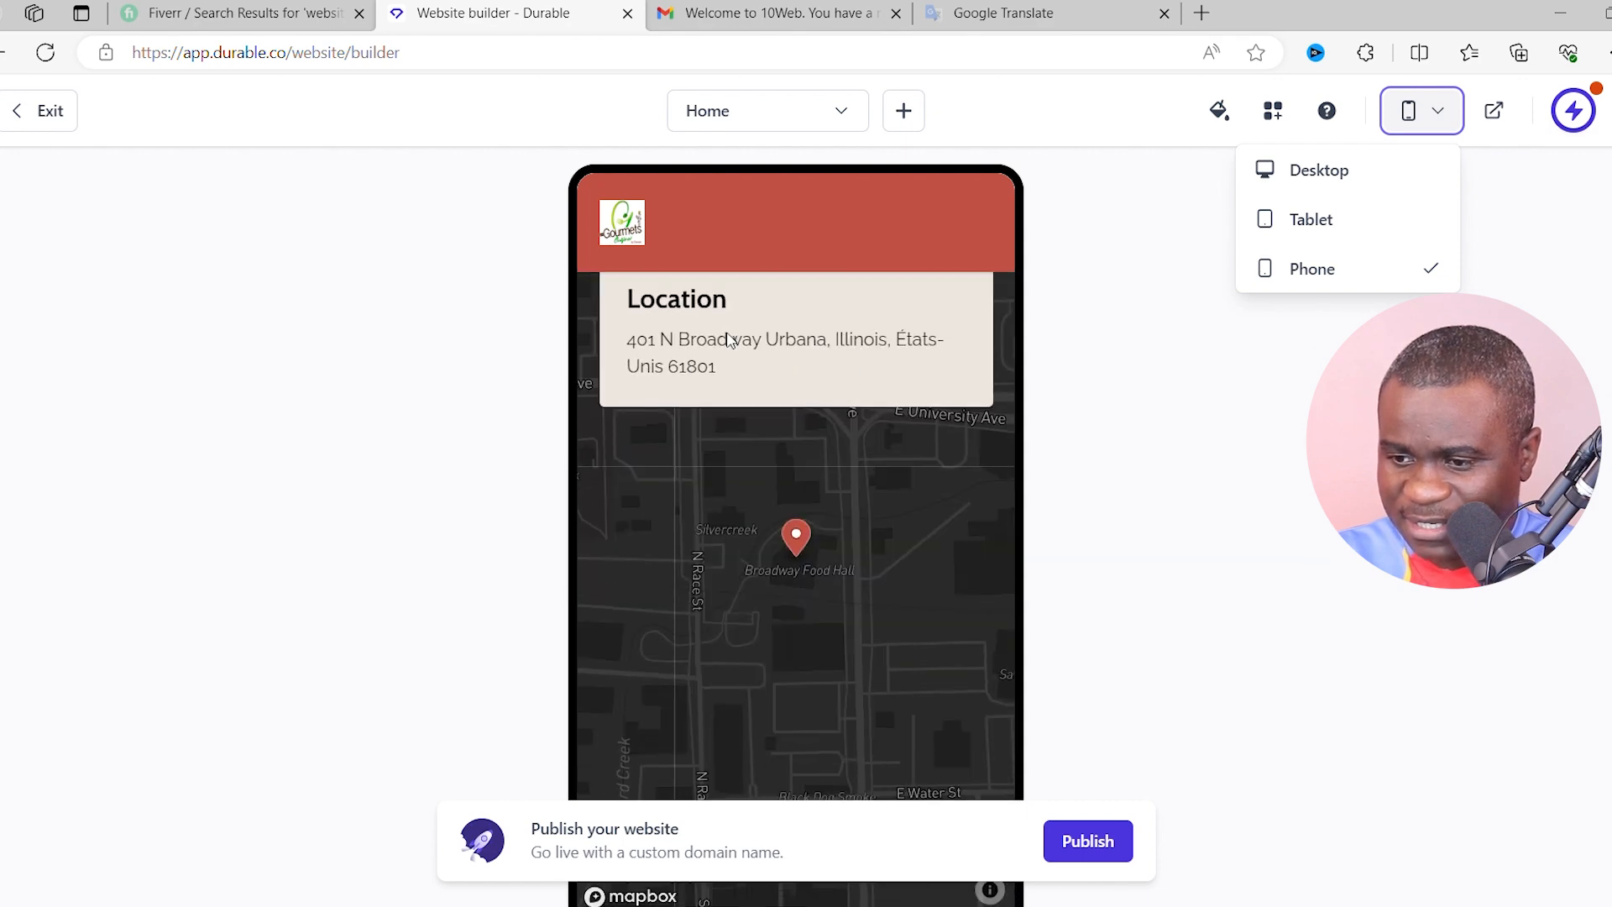
pyautogui.scroll(-6, 782, 537)
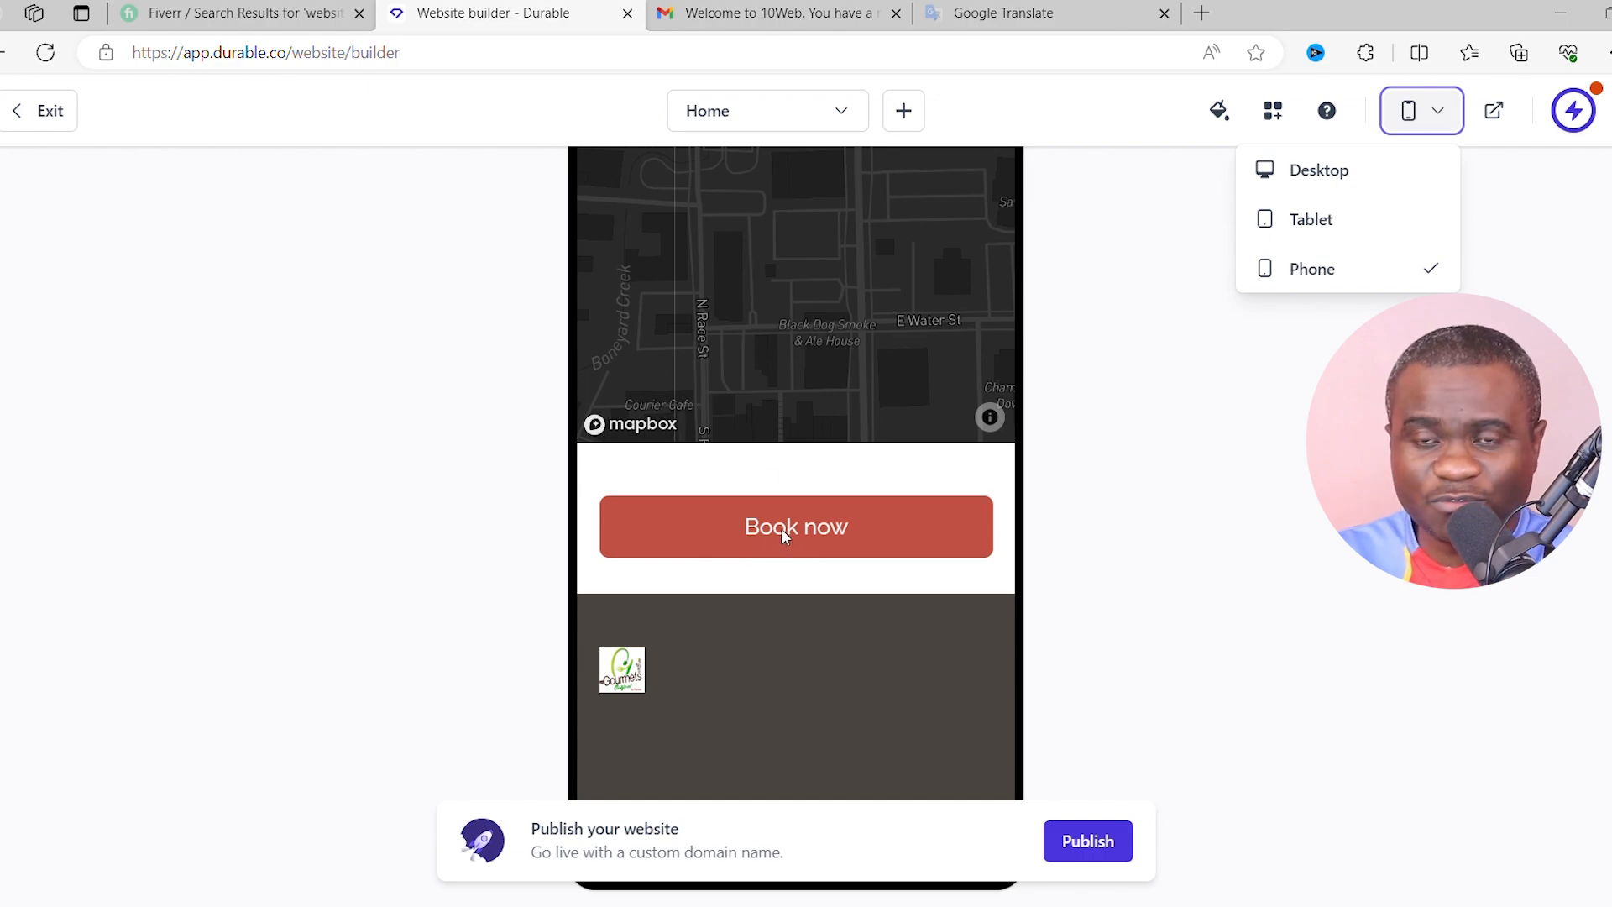
pyautogui.scroll(15, 800, 518)
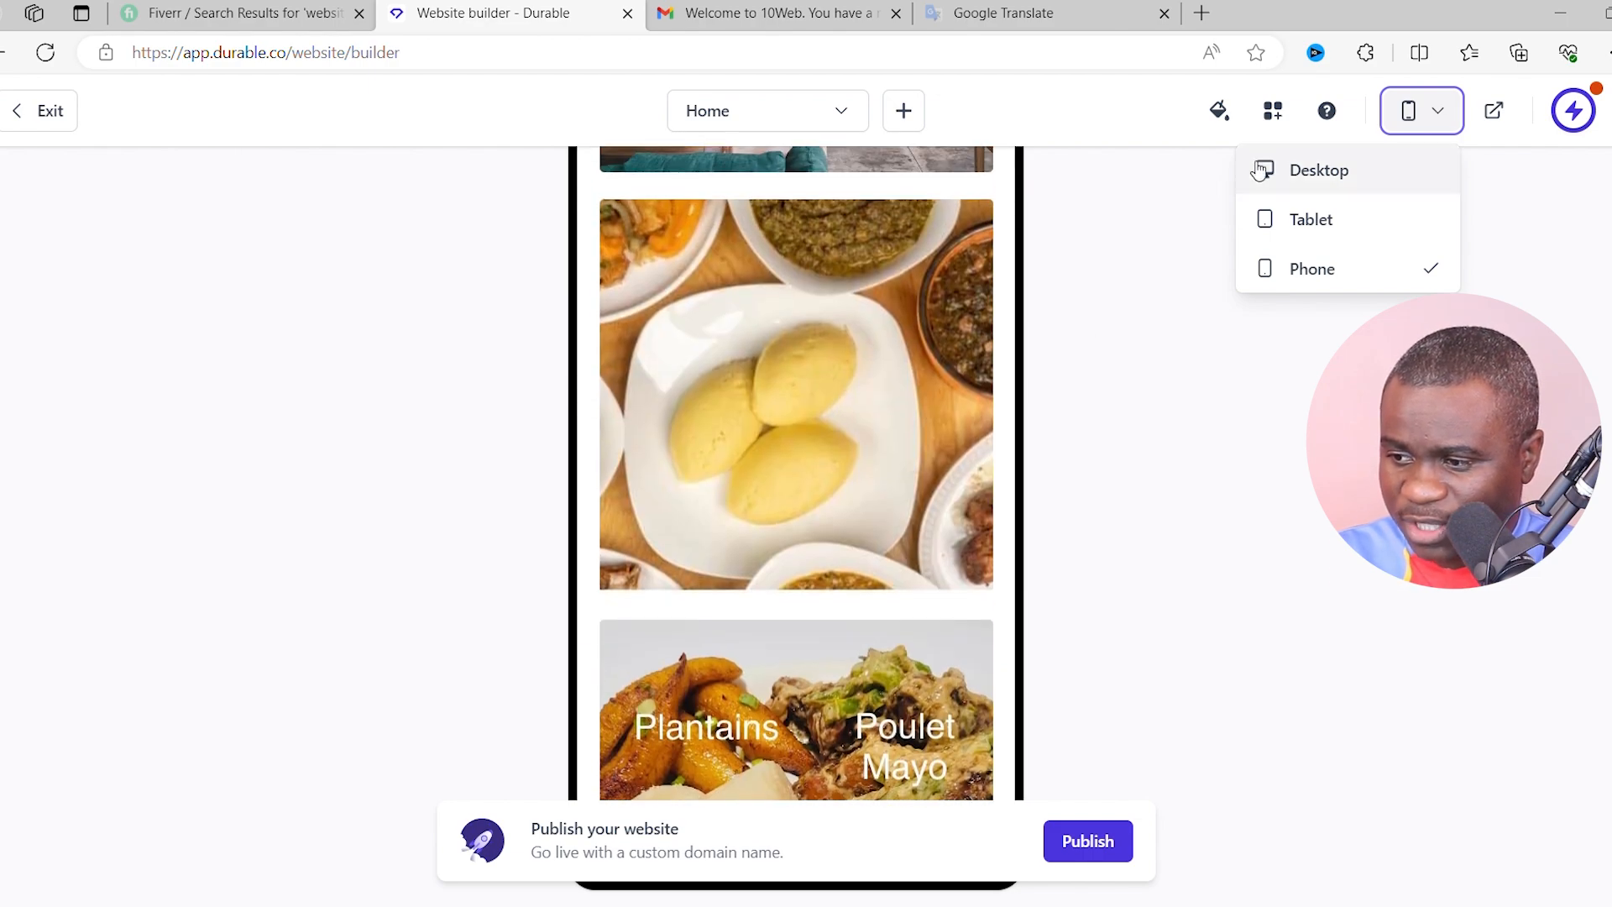
pyautogui.click(1255, 181)
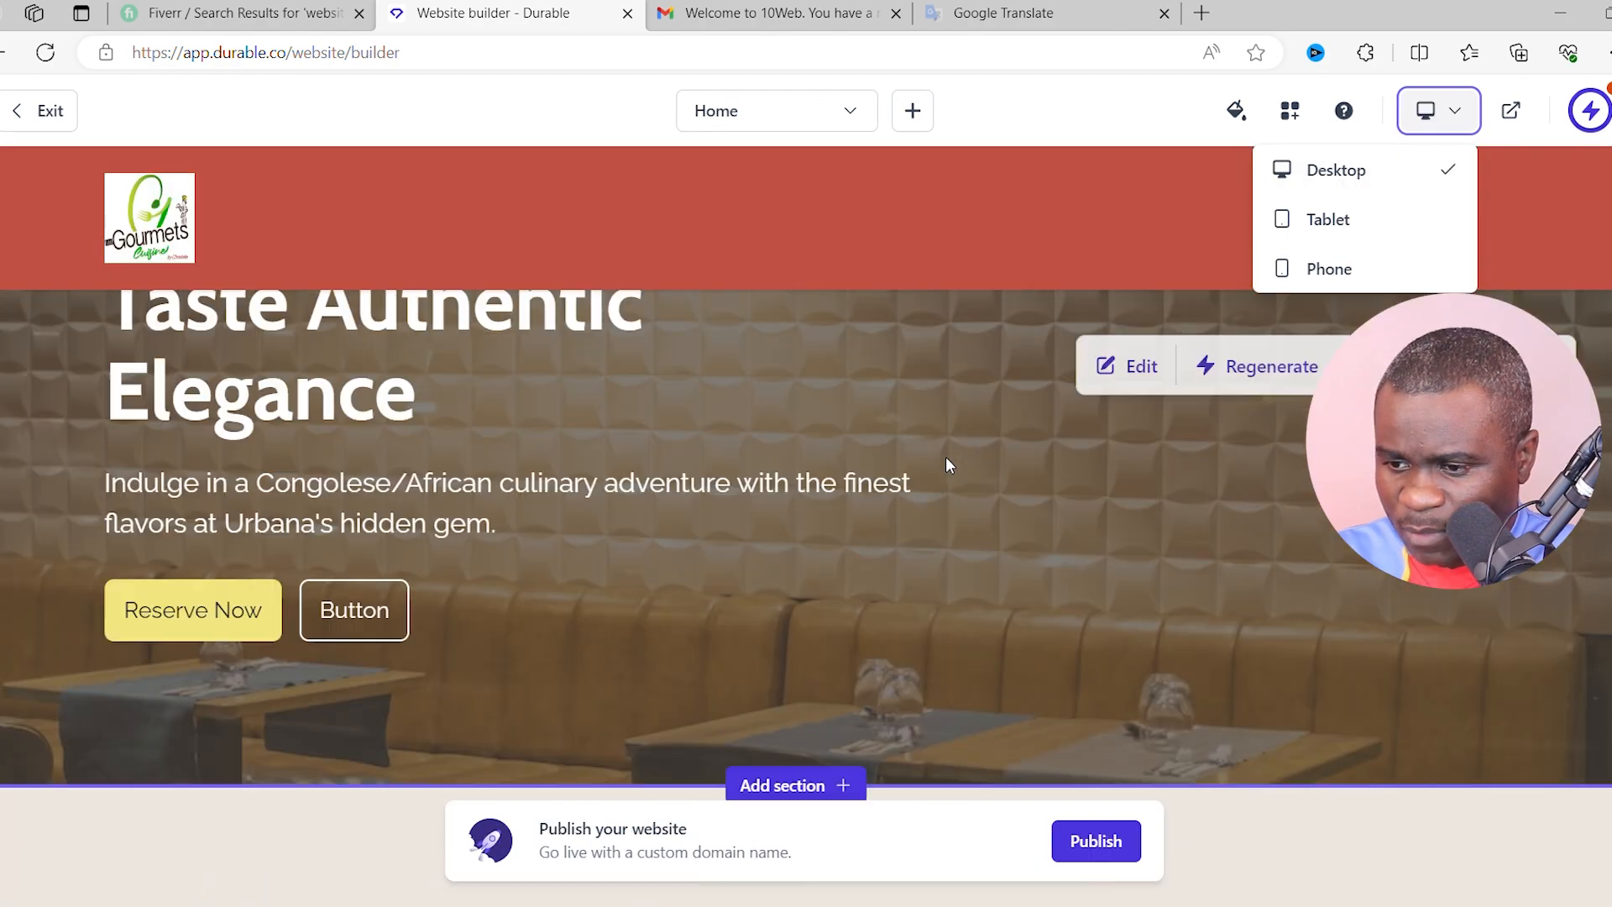
# - Regenerate the header style so it gets a dark background with the Gourmets logo centred
pyautogui.scroll(2, 944, 456)
pyautogui.scroll(-4, 864, 437)
pyautogui.scroll(2, 774, 432)
pyautogui.scroll(3, 865, 428)
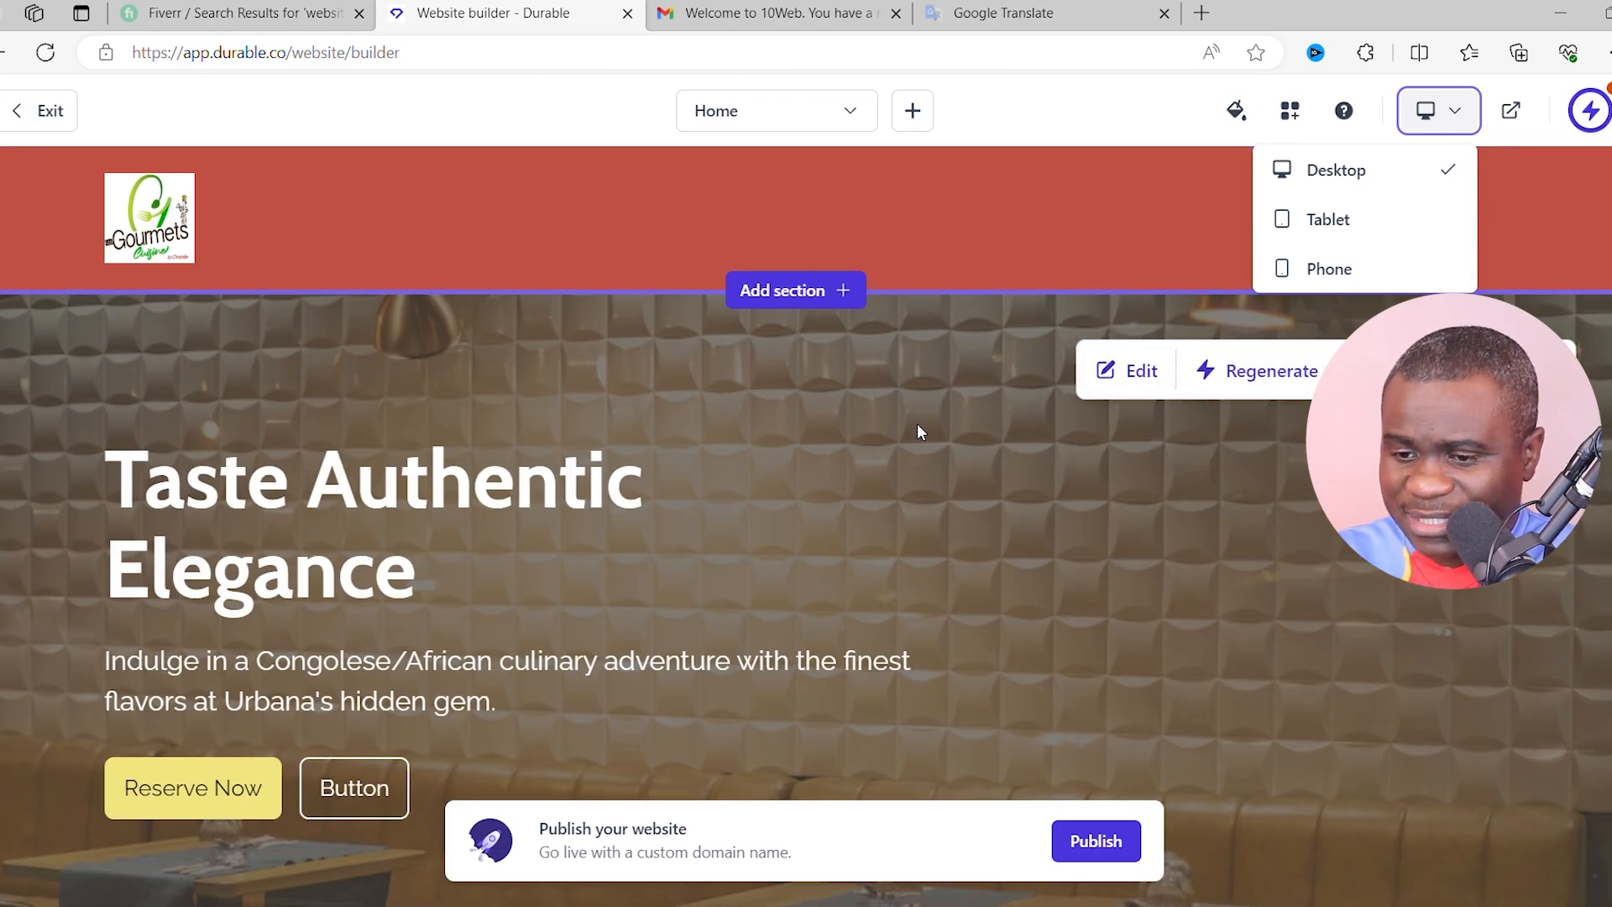
pyautogui.scroll(-6, 1013, 474)
pyautogui.scroll(6, 1069, 539)
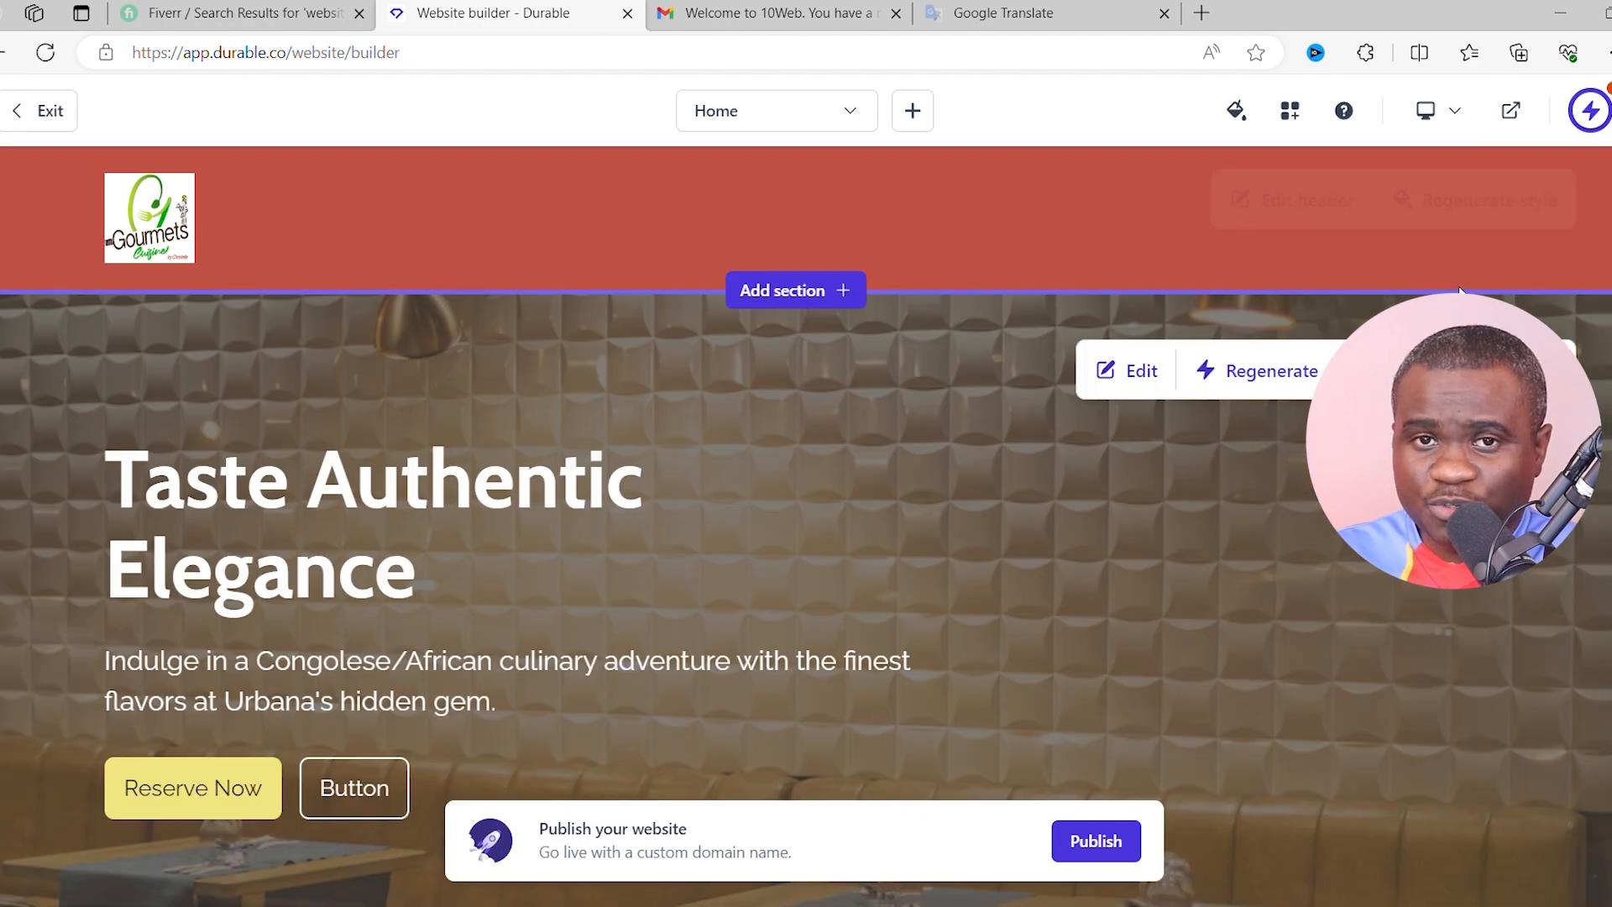
pyautogui.scroll(-4, 702, 359)
pyautogui.scroll(4, 1158, 431)
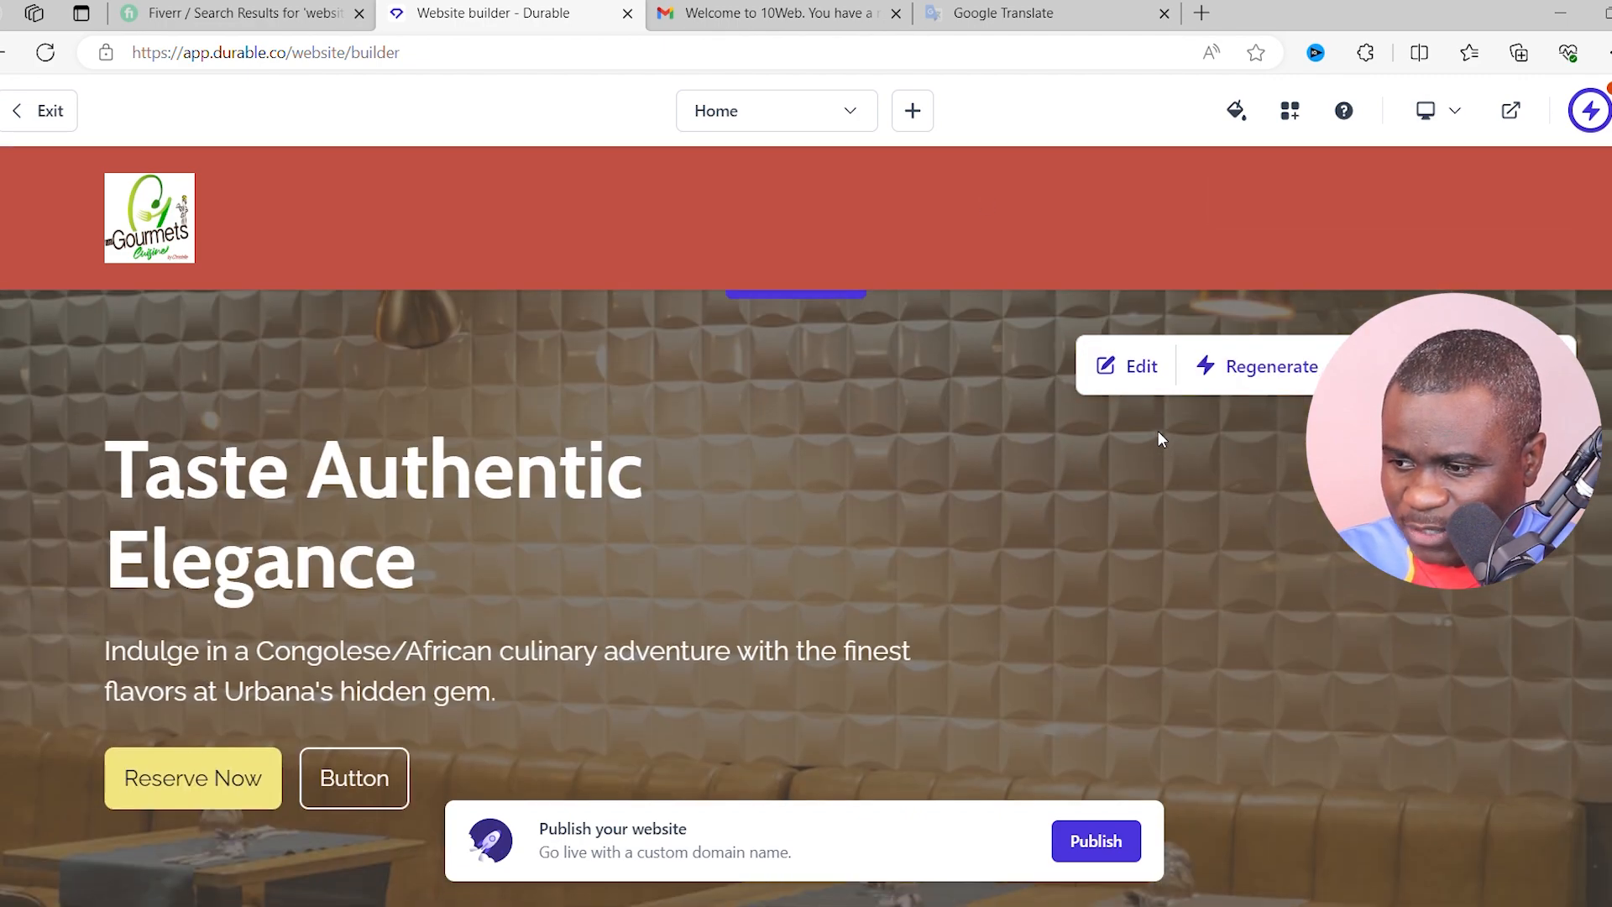
pyautogui.click(1490, 206)
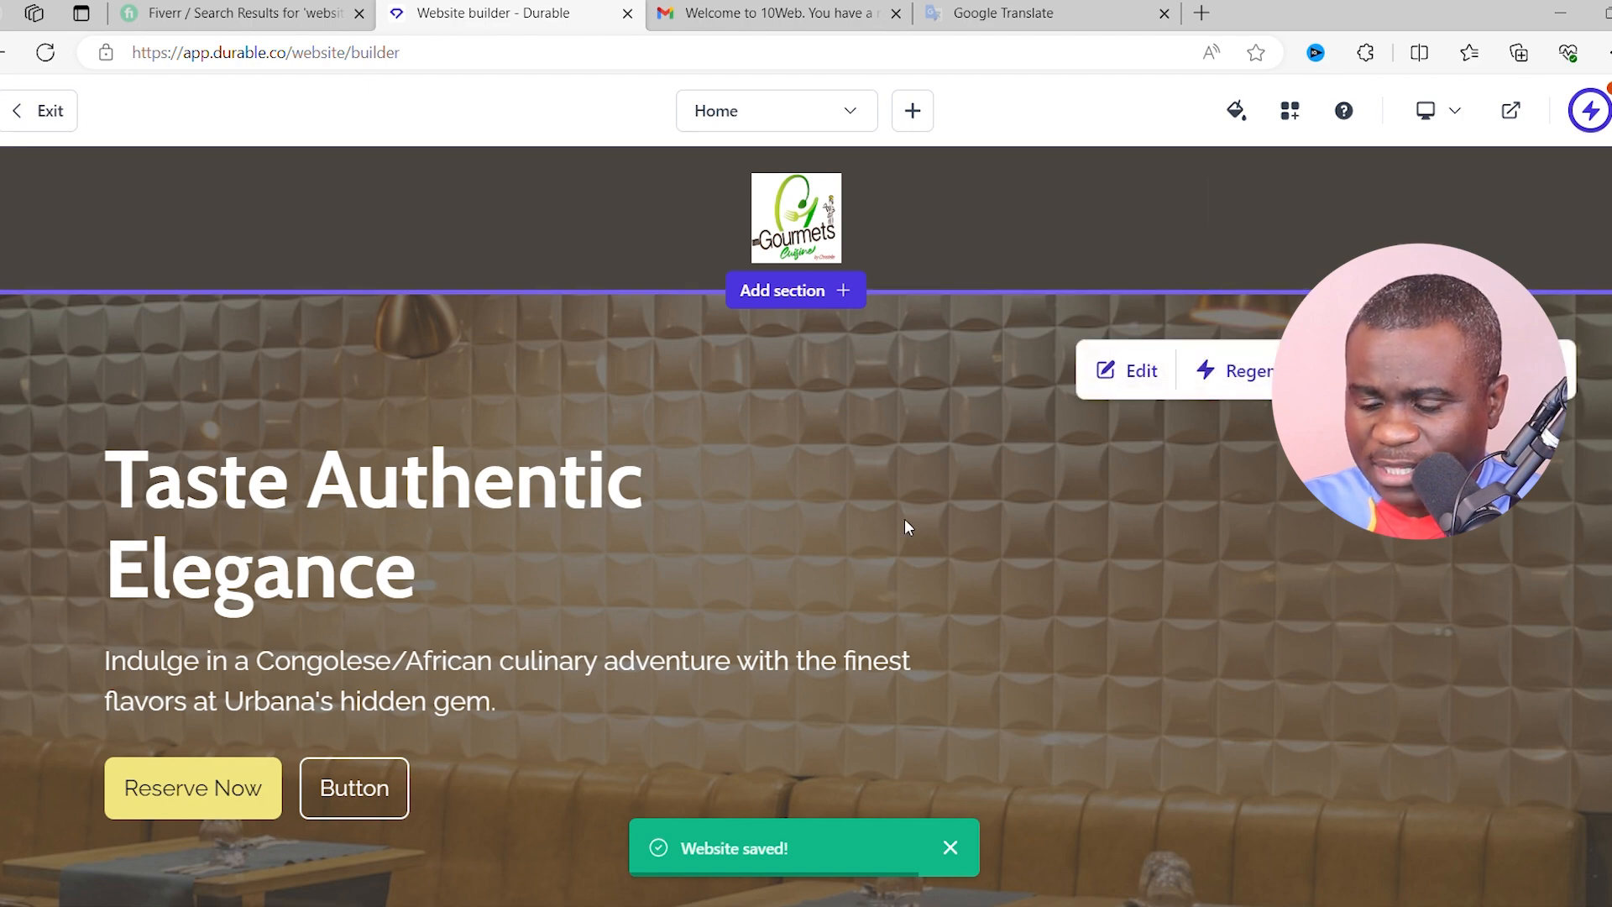
pyautogui.scroll(-5, 940, 496)
pyautogui.scroll(5, 975, 463)
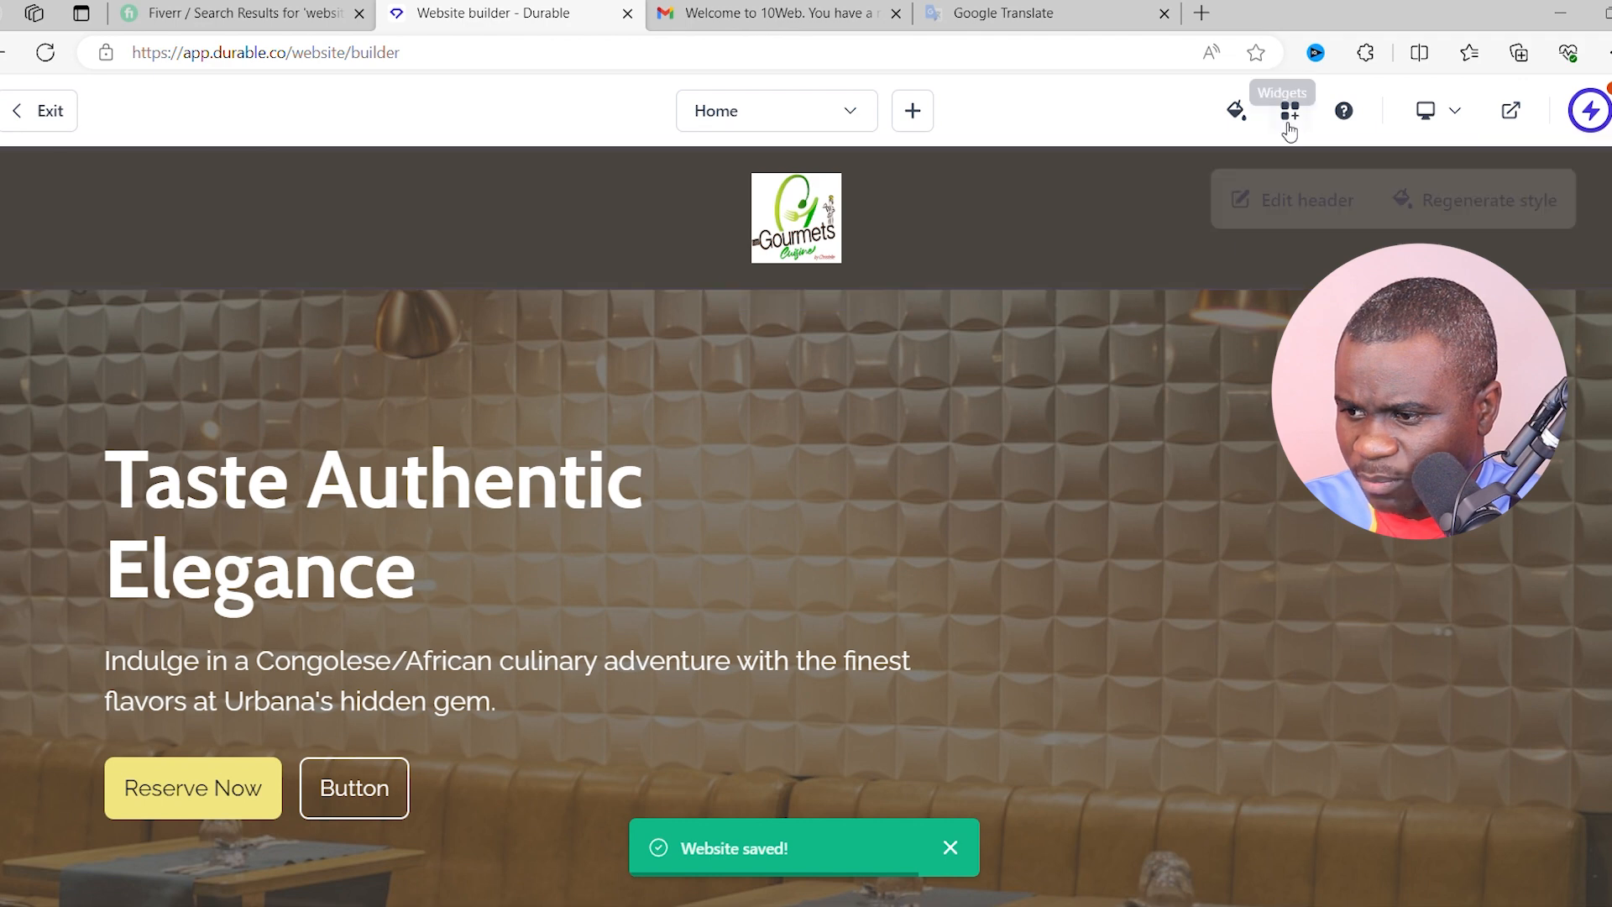
# - In the theme's Color palette, apply the first Warm mood palette
pyautogui.click(1242, 113)
pyautogui.scroll(-1, 1406, 437)
pyautogui.scroll(1, 1400, 369)
pyautogui.click(1373, 361)
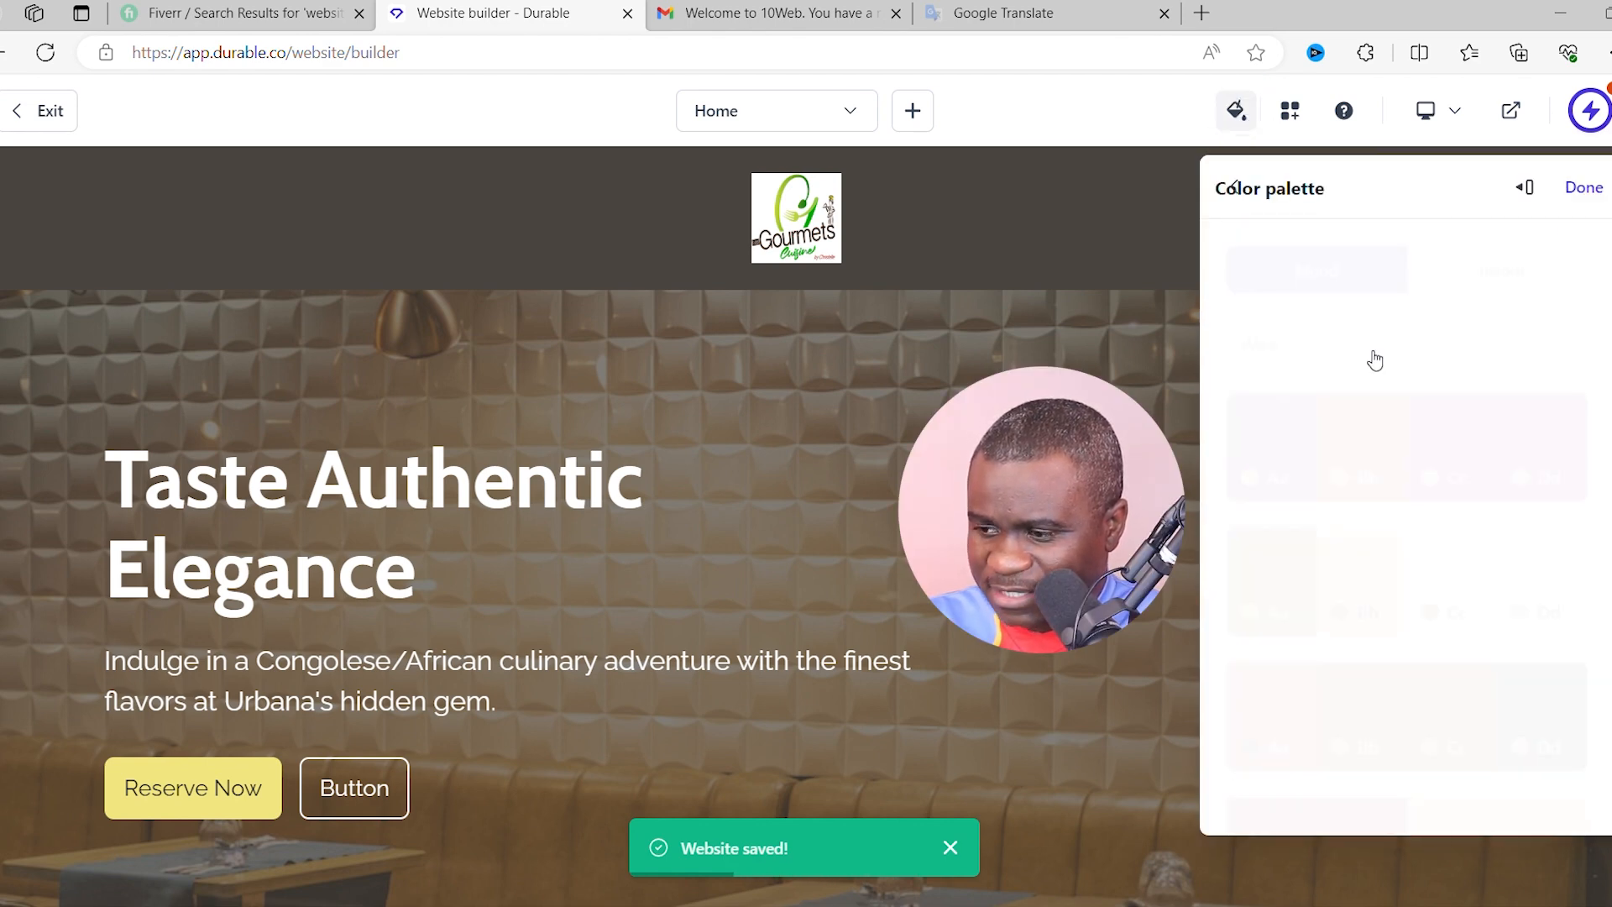
pyautogui.click(1410, 454)
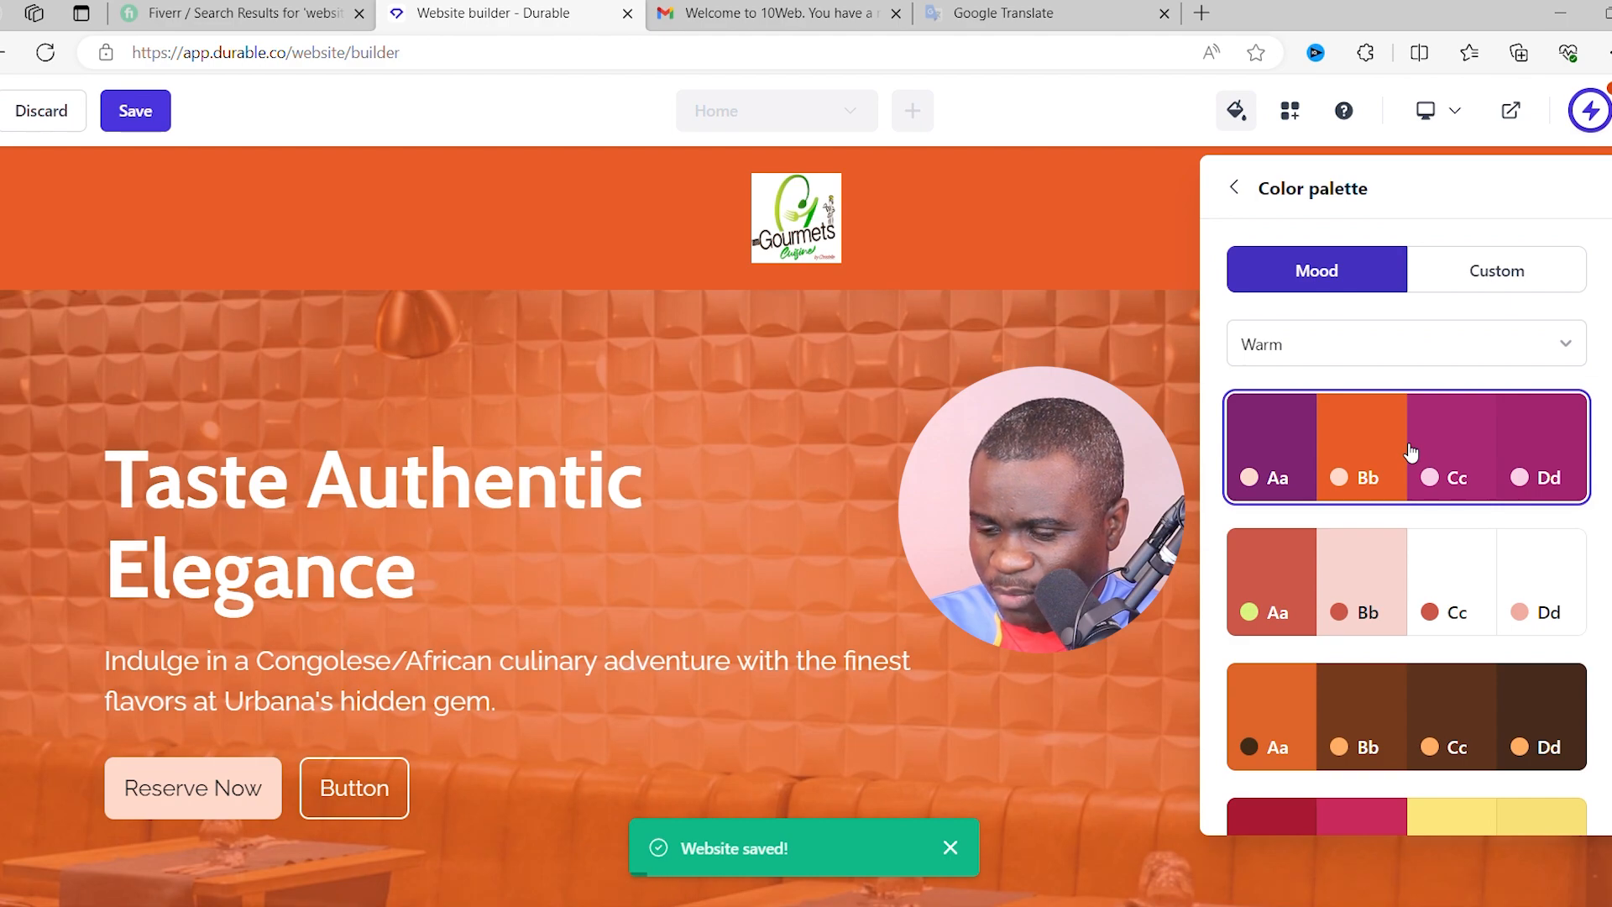
# - Compare the pink and brown Warm palettes, keeping the blush-pink scheme with a red Reserve Now button
pyautogui.scroll(-20, 773, 491)
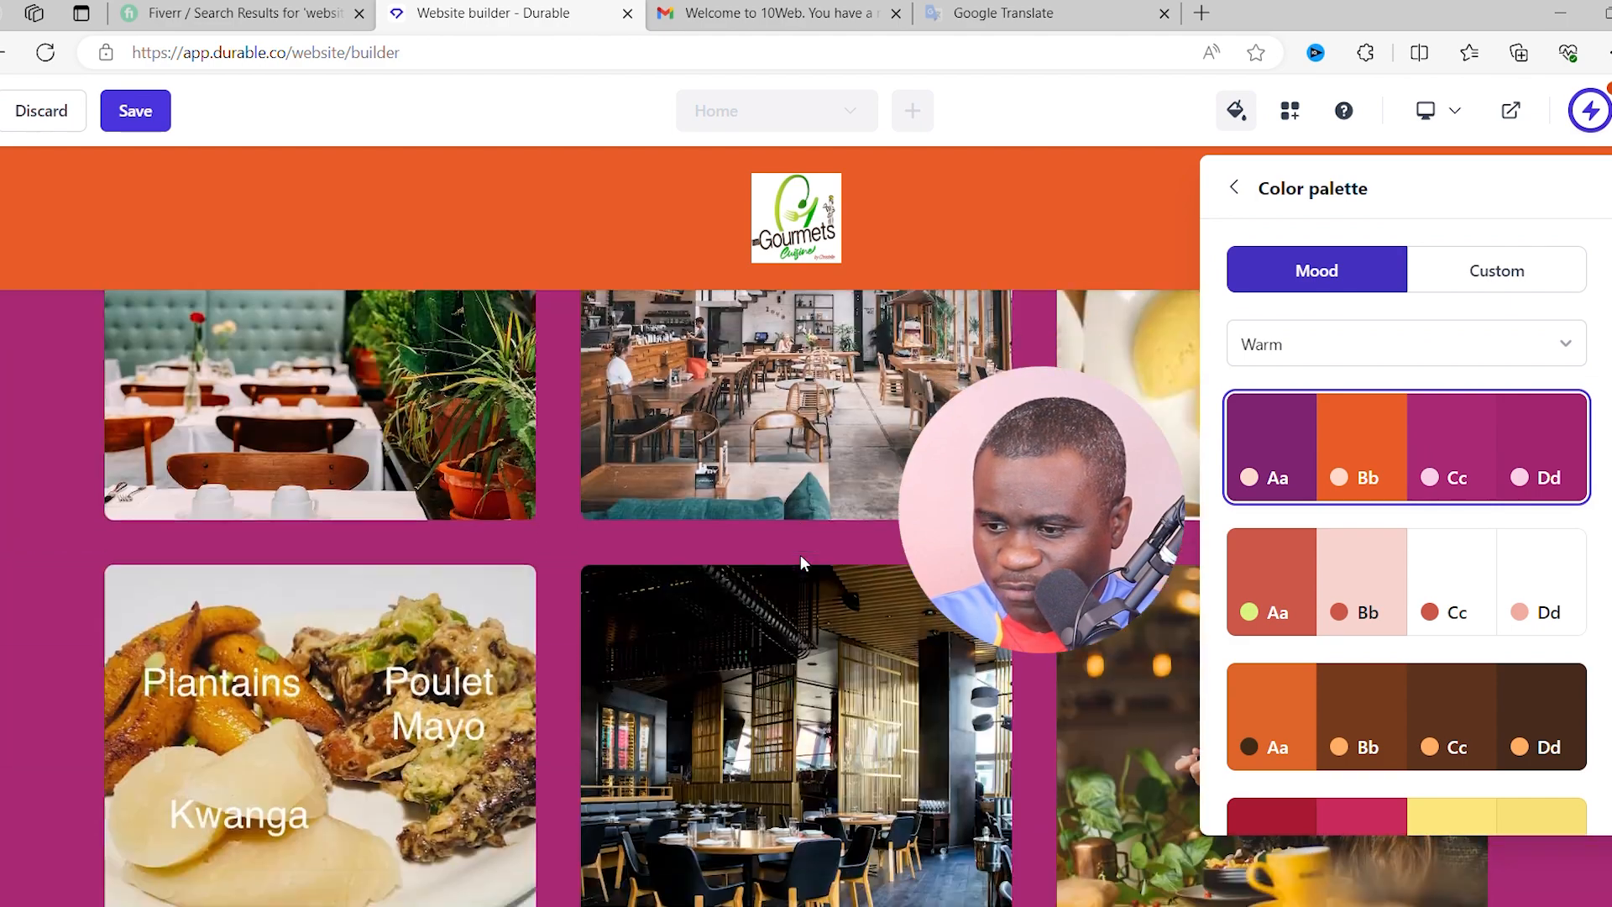
pyautogui.scroll(-10, 800, 554)
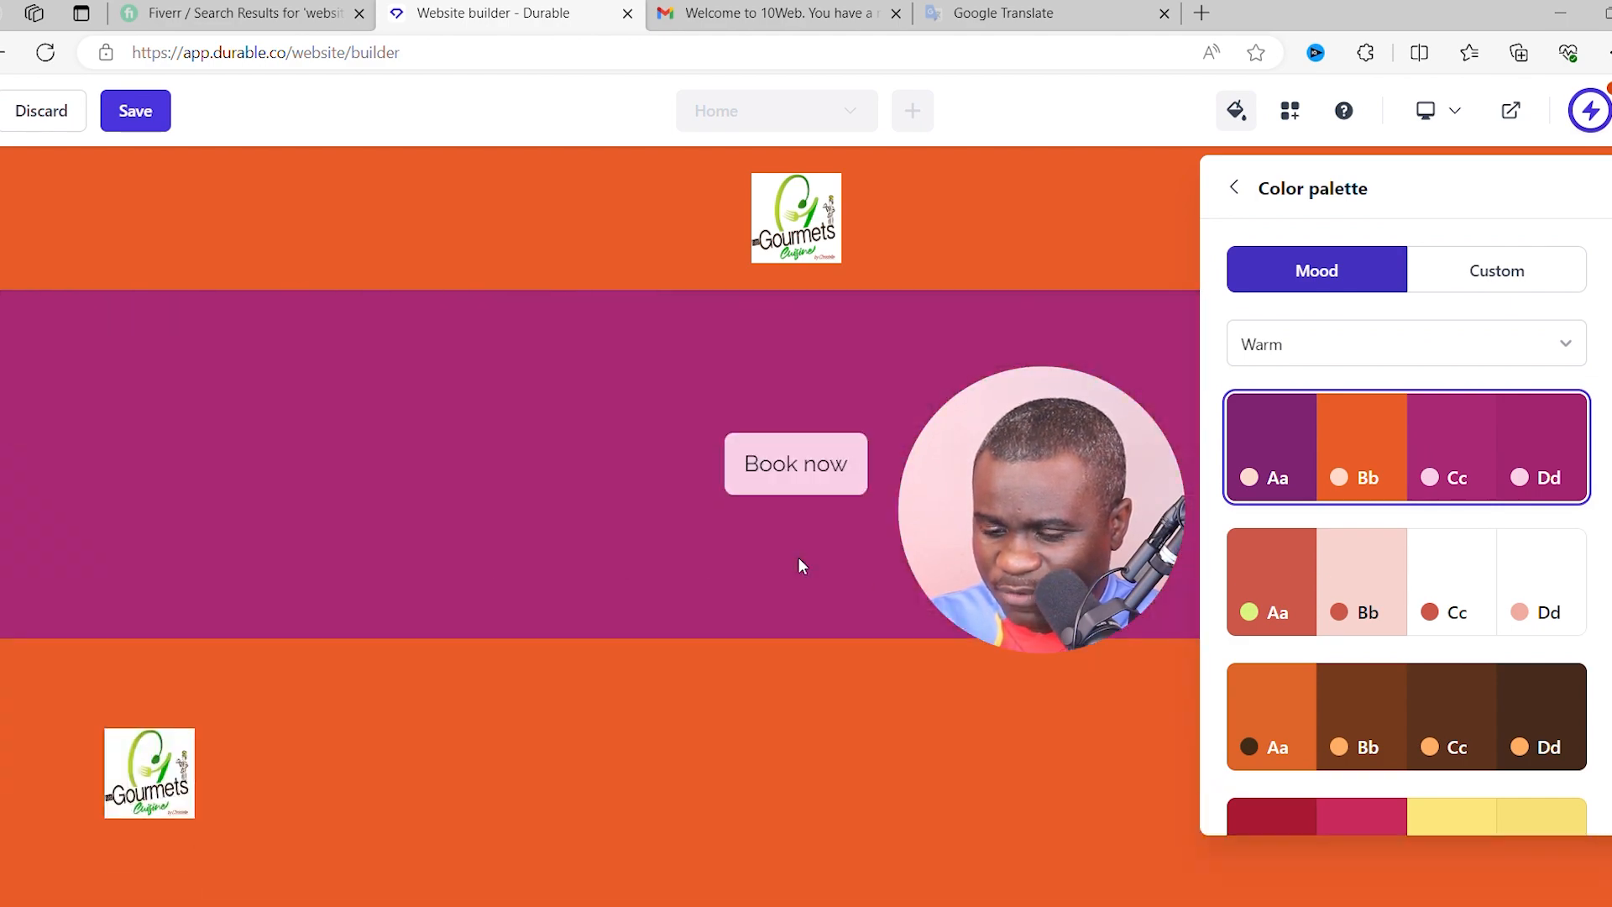
pyautogui.scroll(12, 798, 556)
pyautogui.scroll(5, 809, 561)
pyautogui.click(1321, 581)
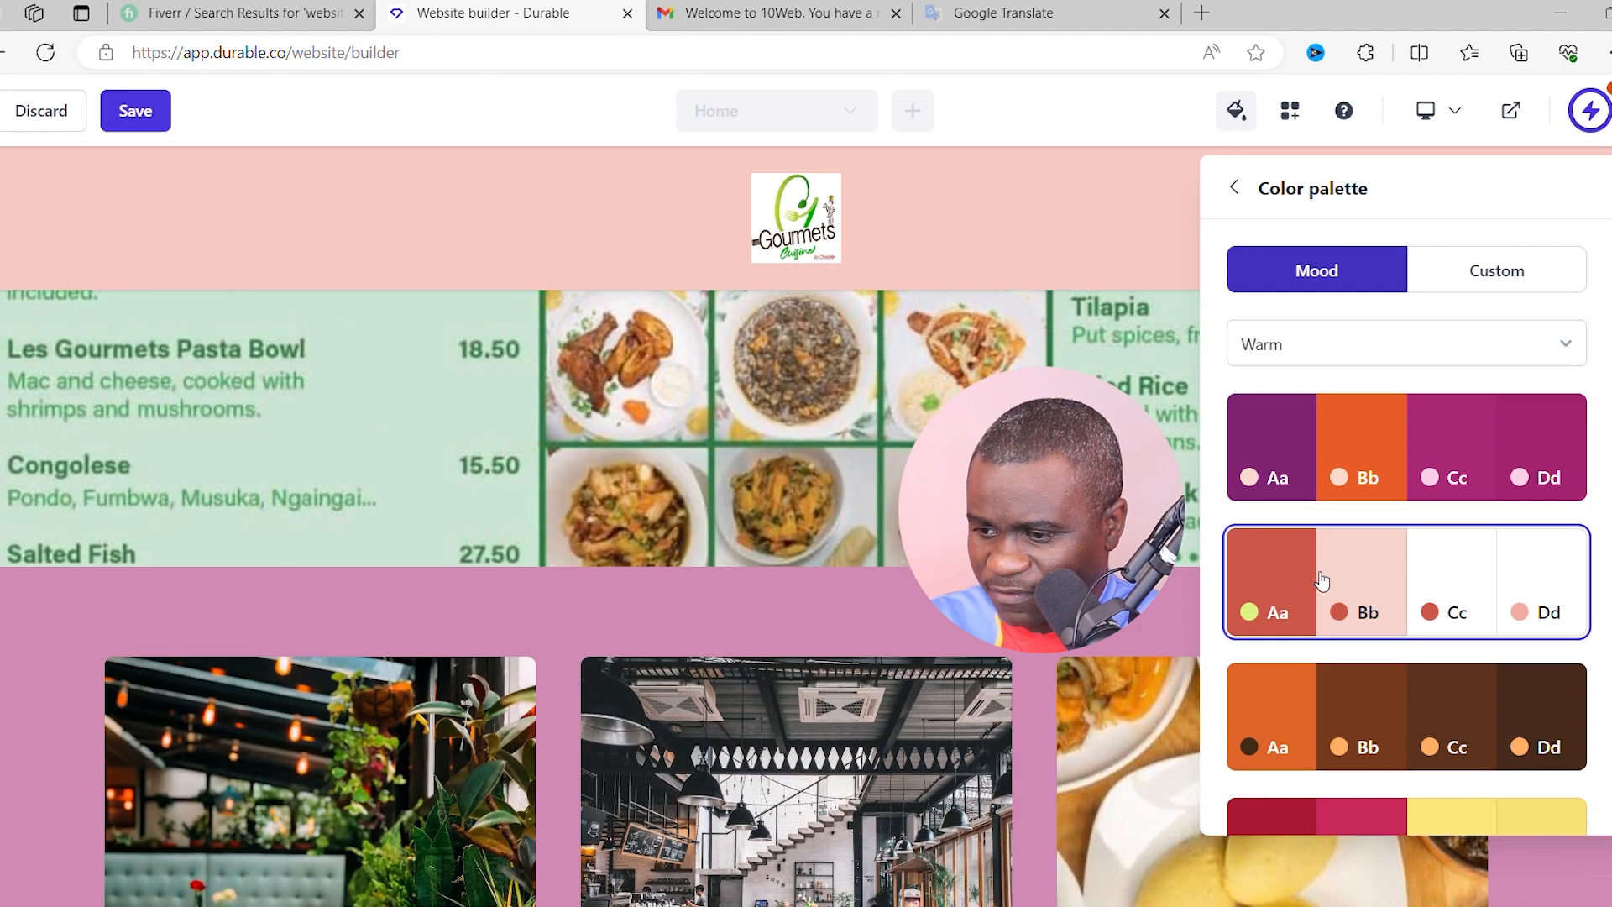
pyautogui.scroll(10, 913, 590)
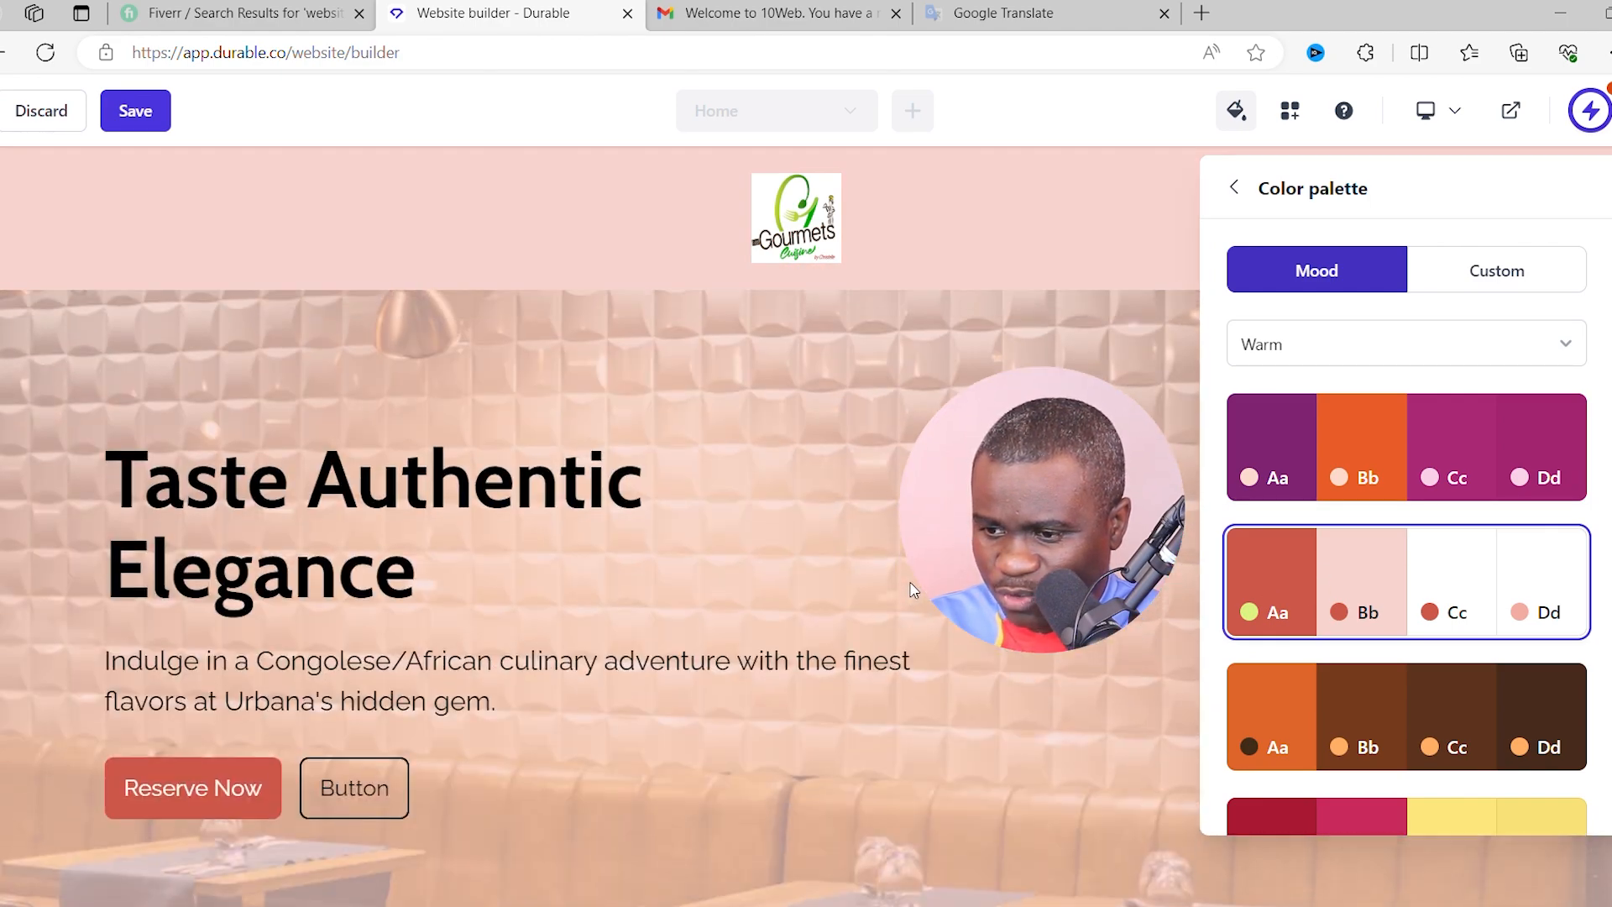
pyautogui.scroll(-10, 825, 565)
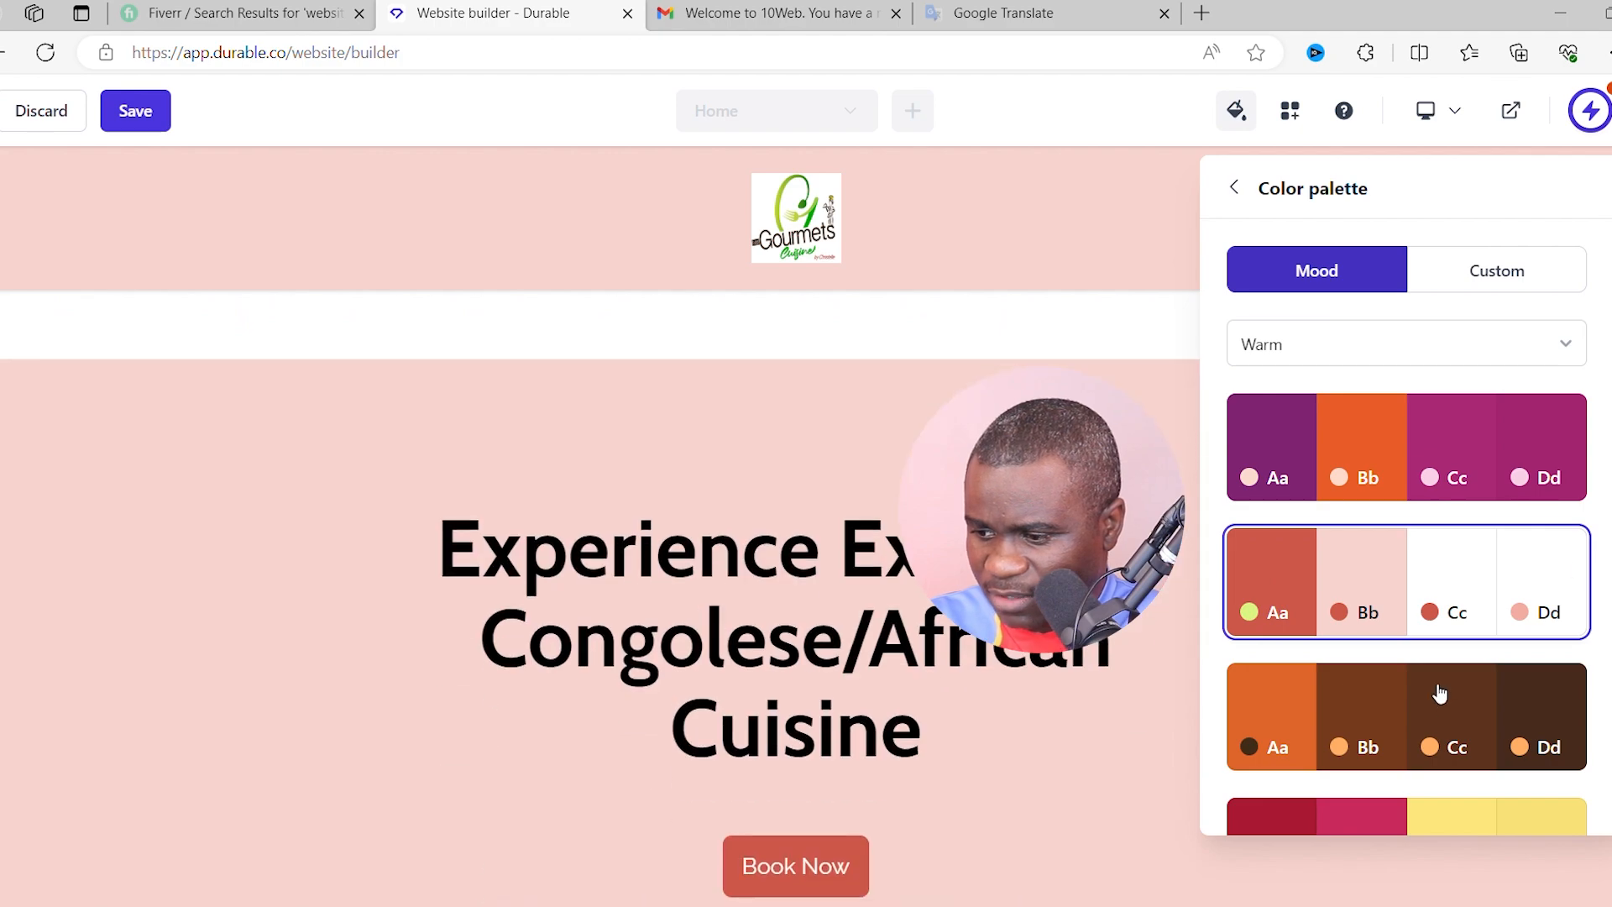
pyautogui.click(1438, 691)
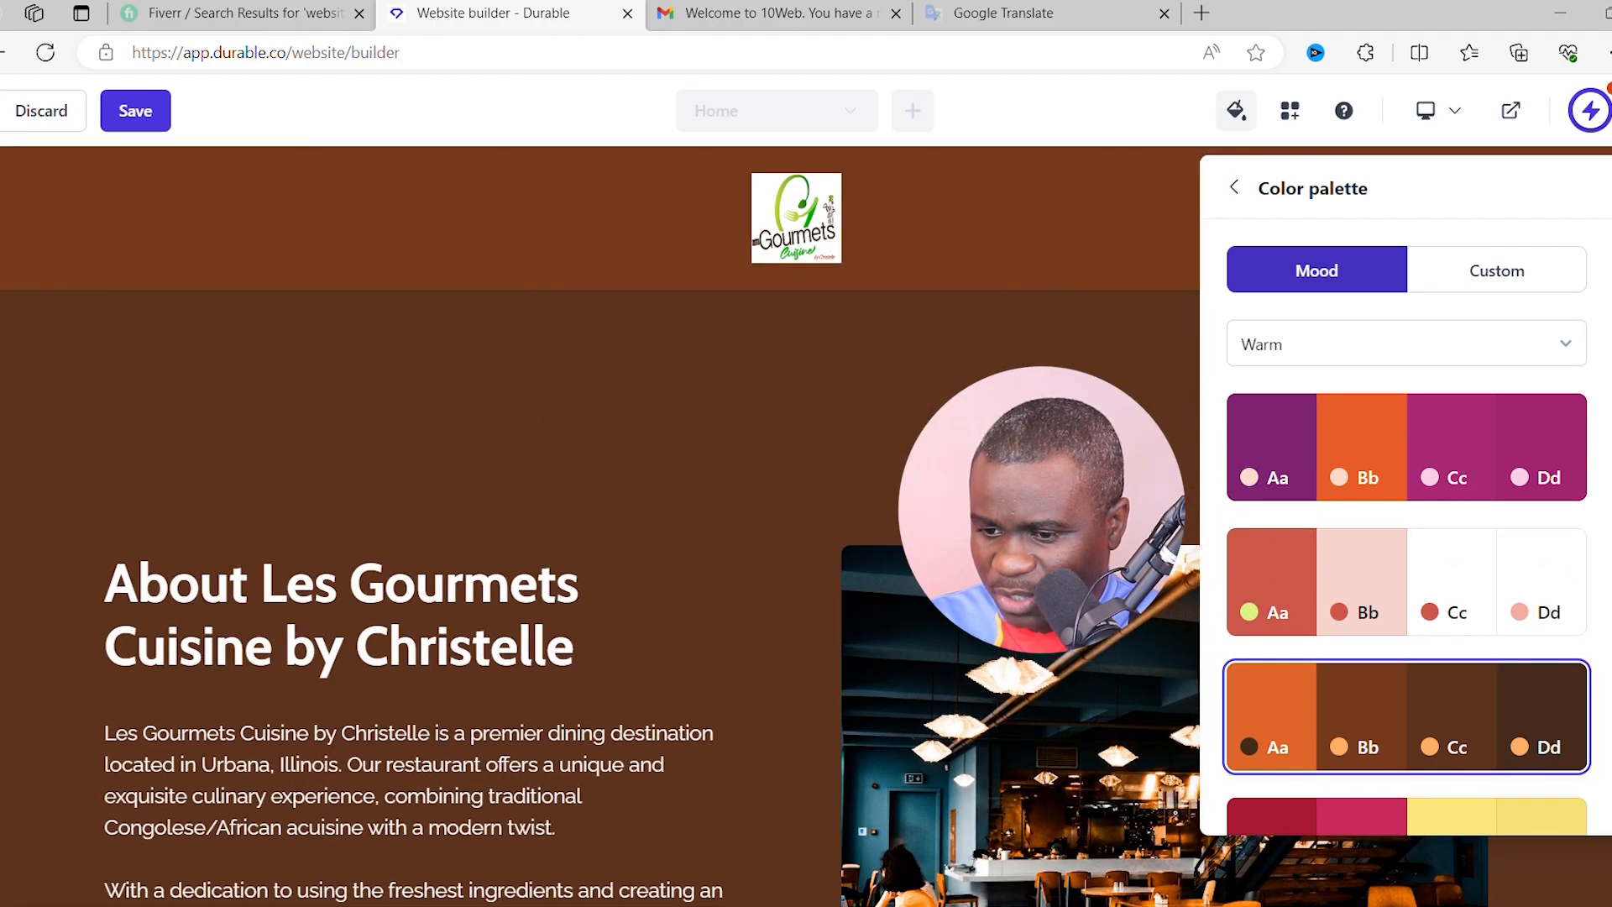
pyautogui.scroll(-5, 1169, 424)
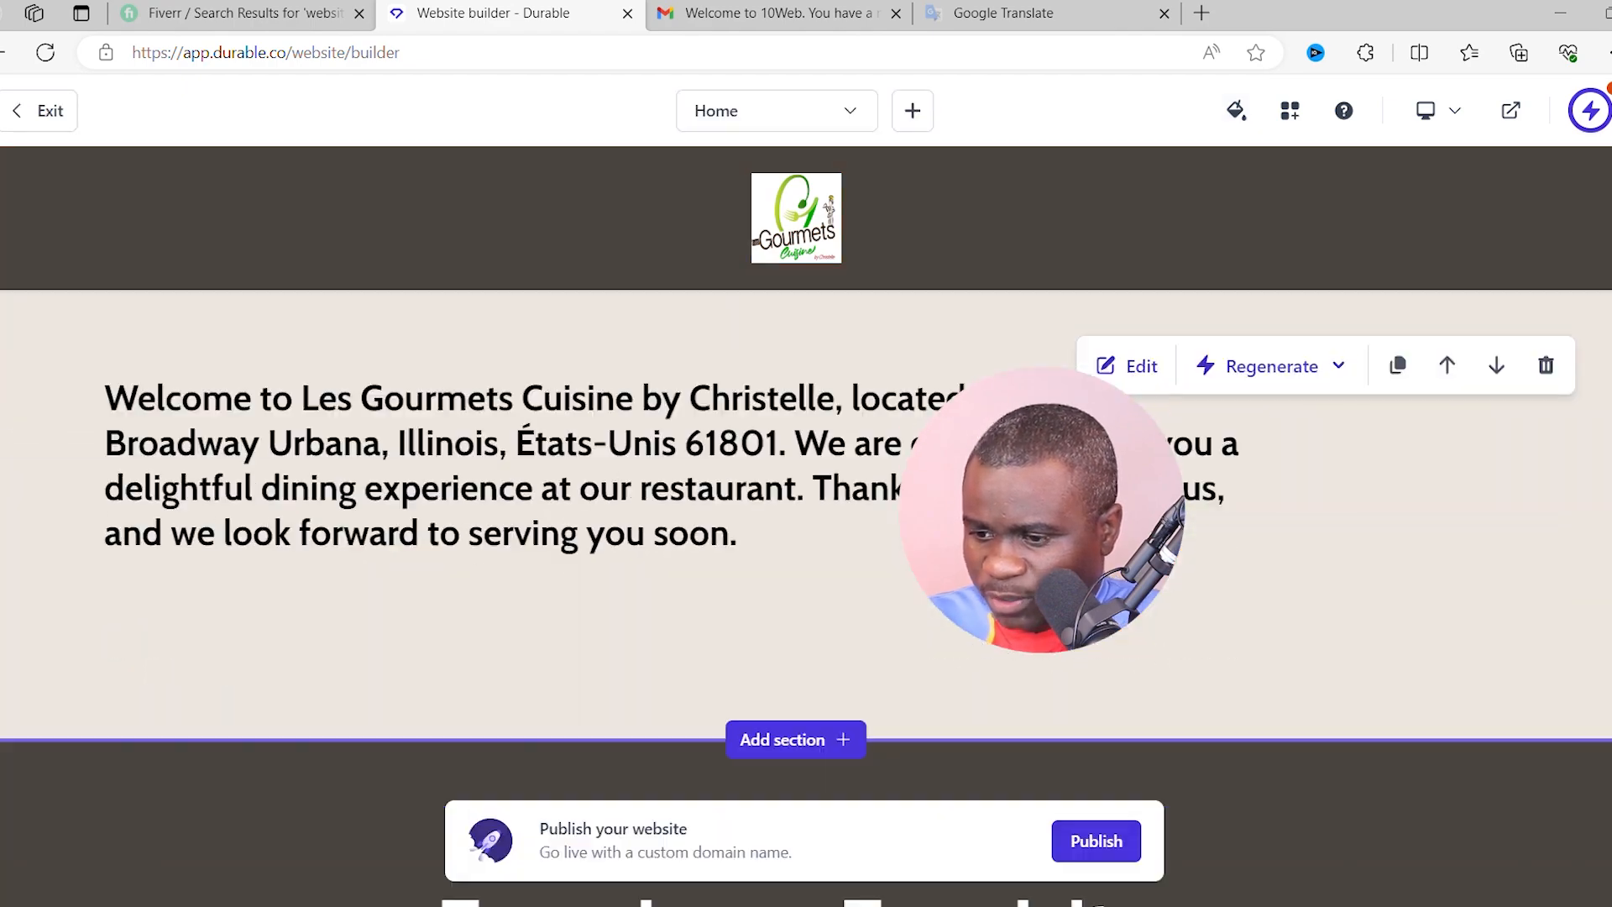
pyautogui.scroll(10, 1169, 425)
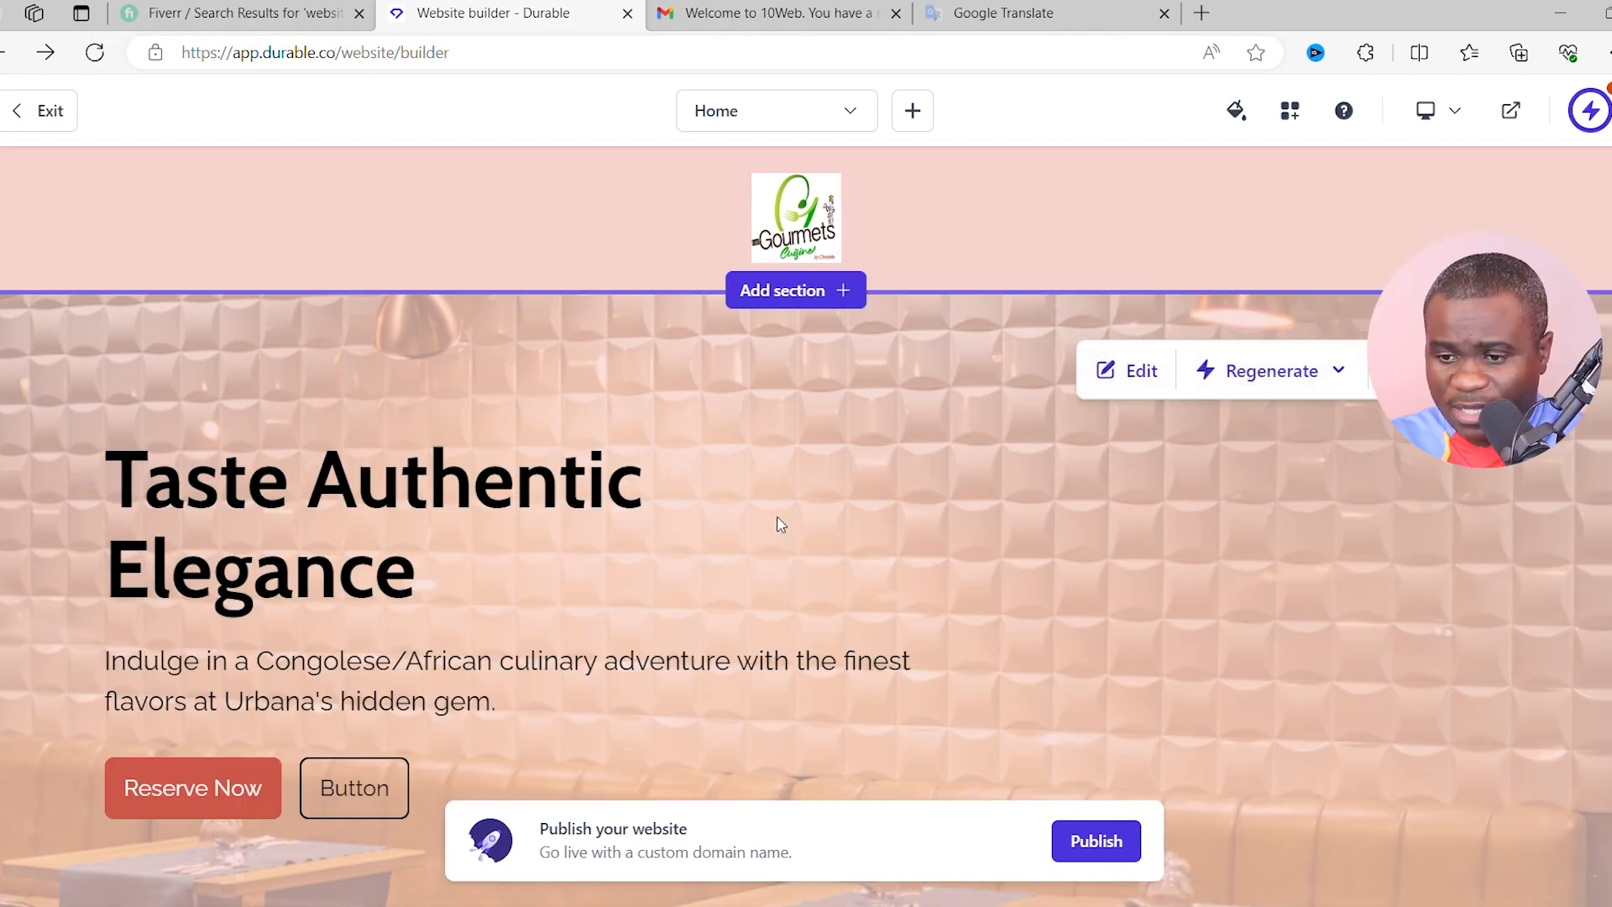
# - Check the new pink colours in the hero area, then exit the builder to the dashboard
pyautogui.scroll(-5, 982, 454)
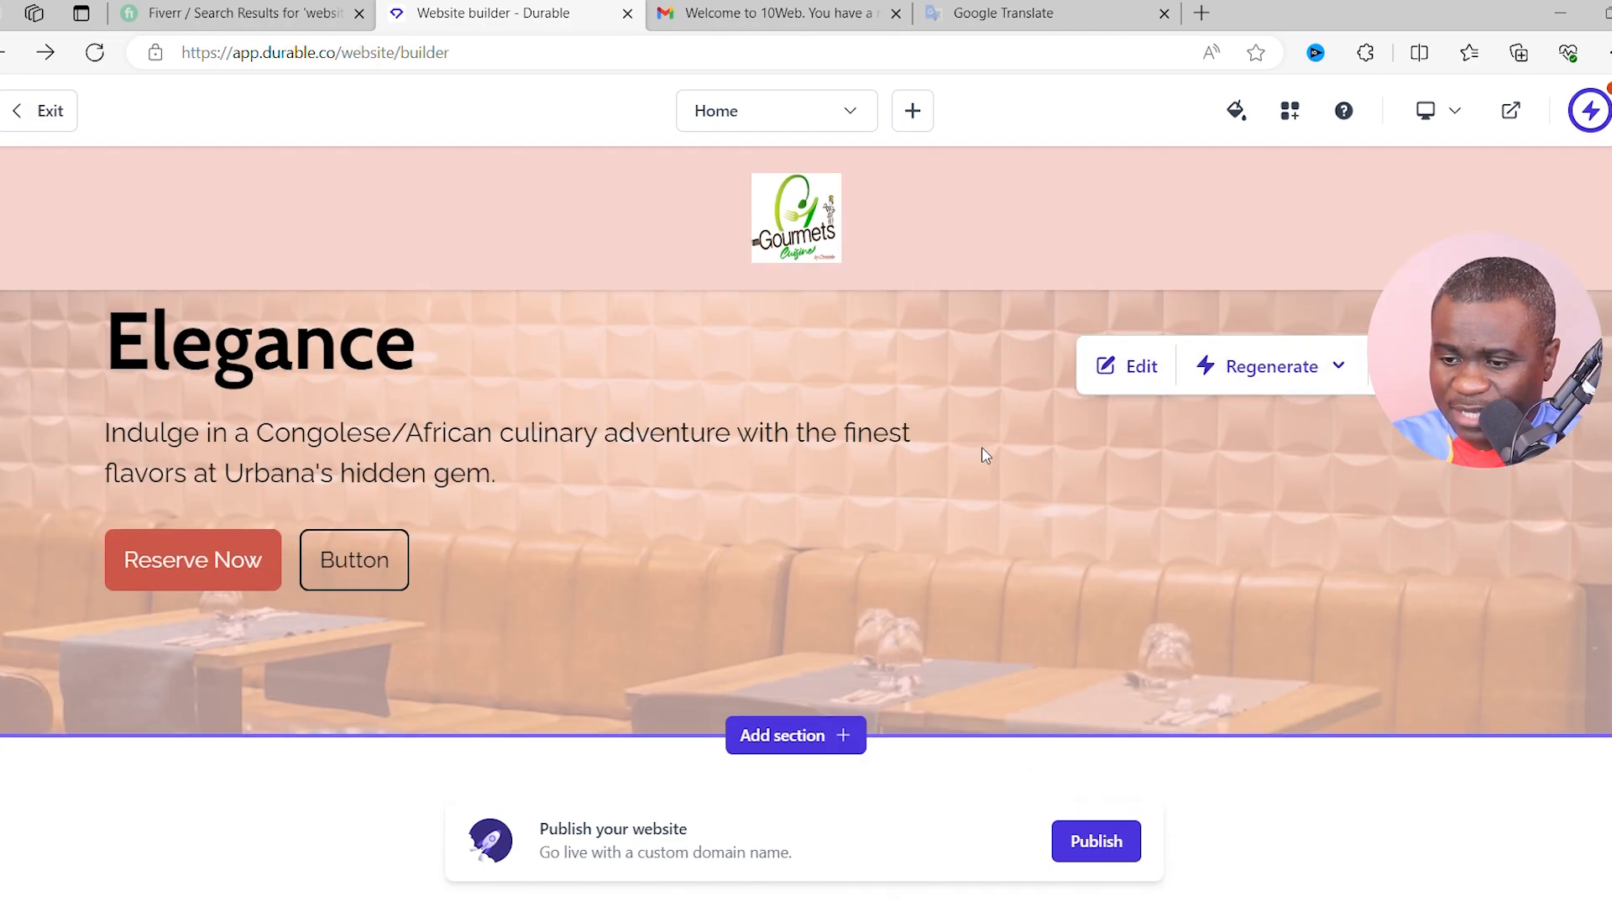
pyautogui.scroll(5, 991, 500)
pyautogui.scroll(-3, 755, 554)
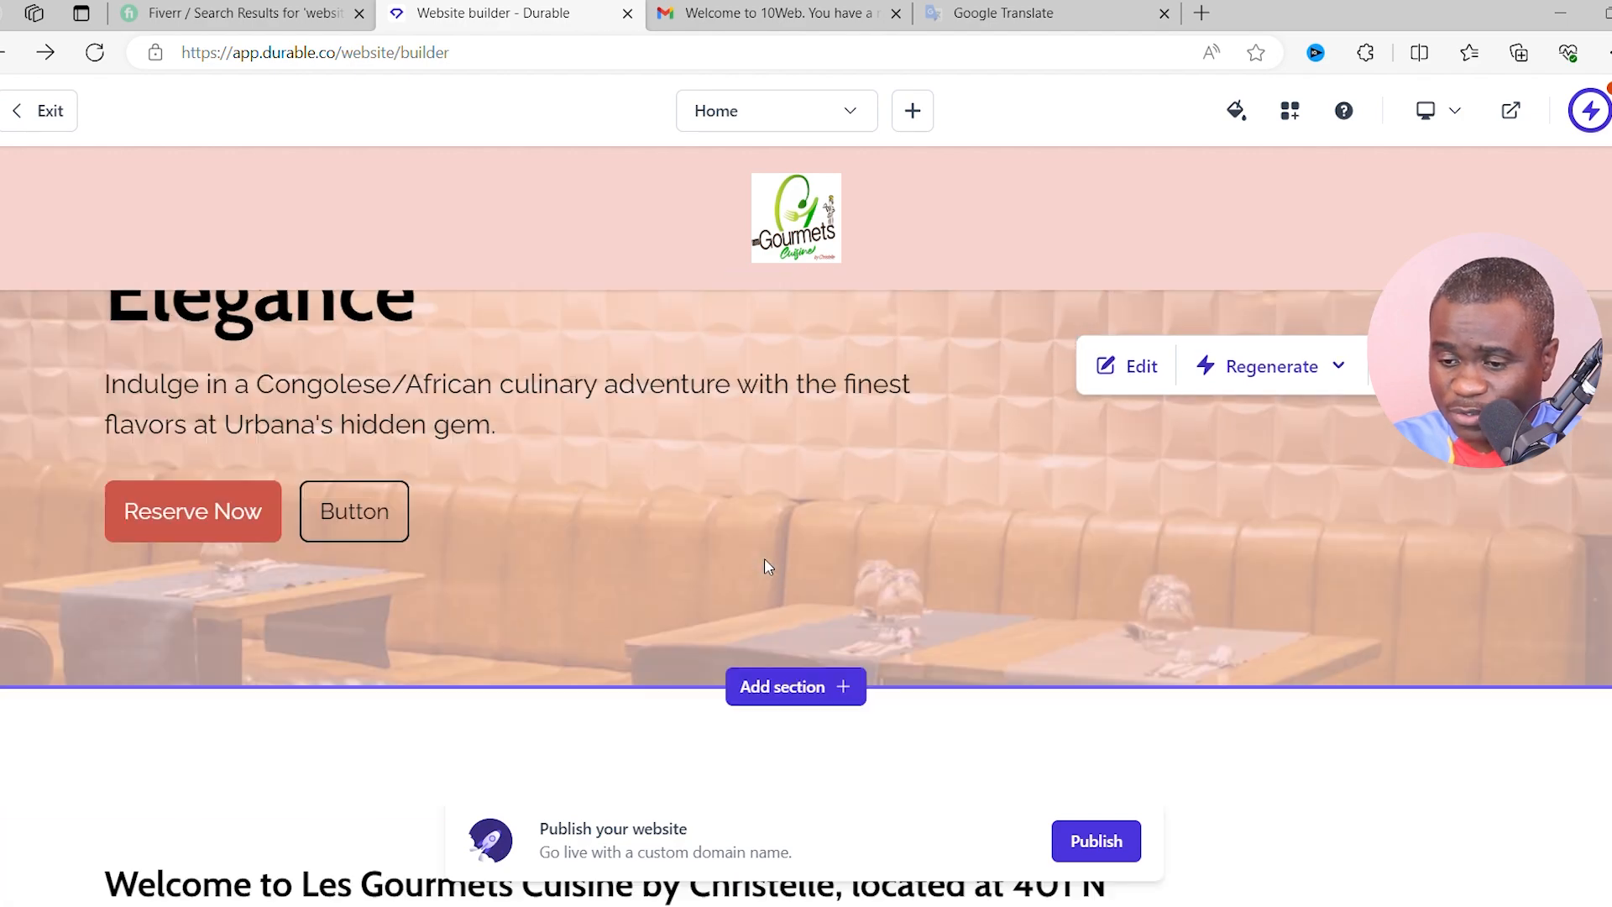
pyautogui.scroll(1, 772, 560)
pyautogui.scroll(2, 772, 561)
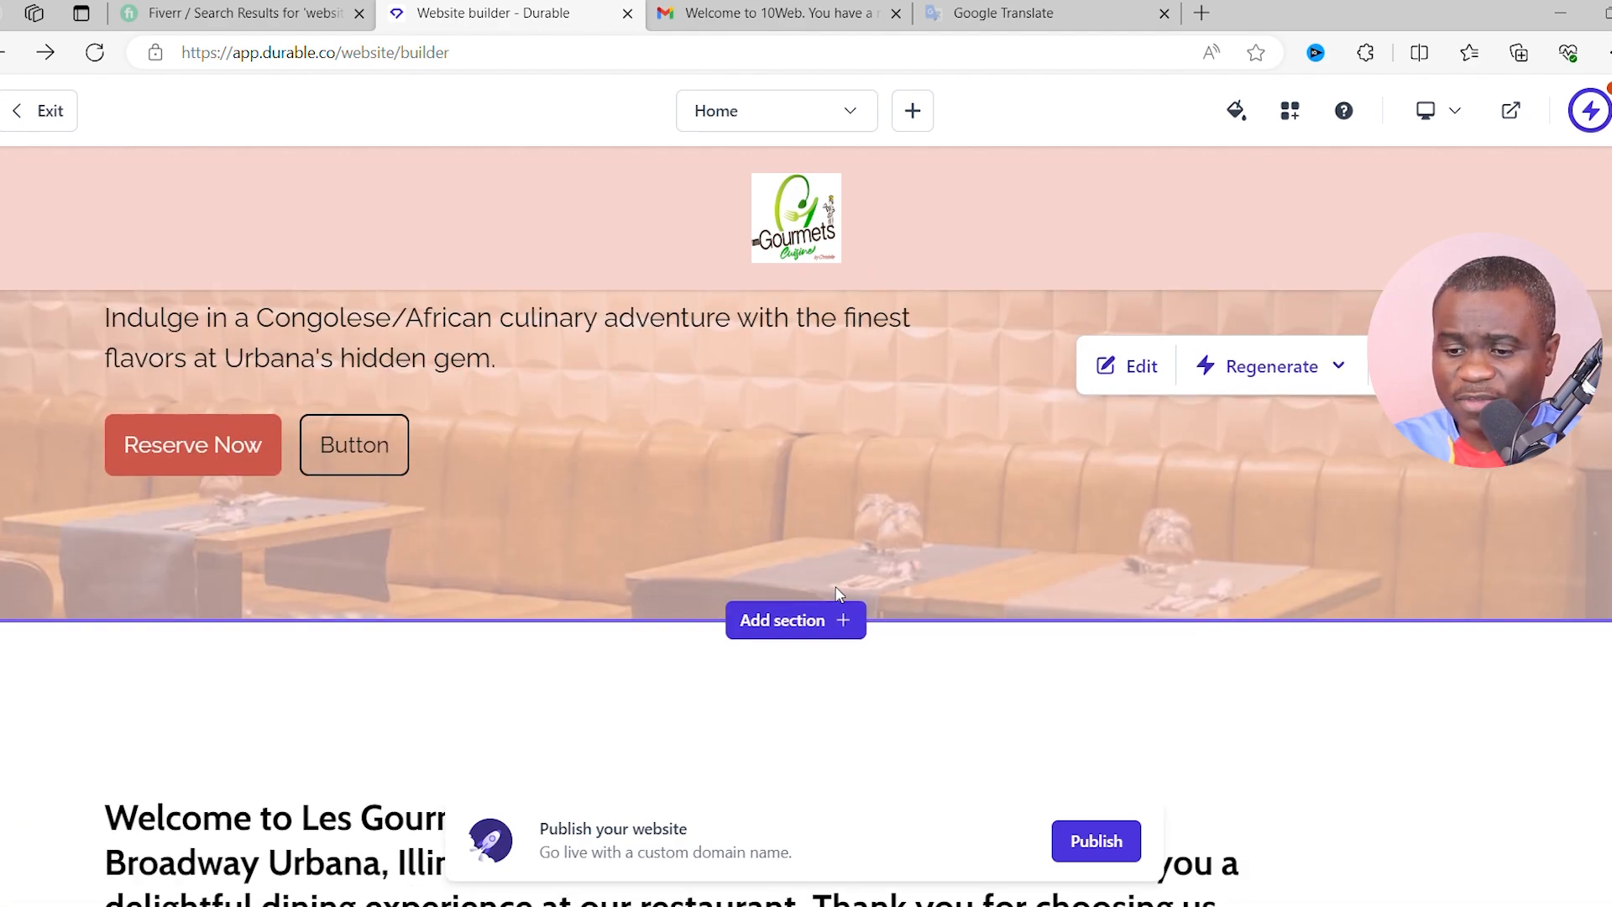
pyautogui.scroll(-1, 1231, 564)
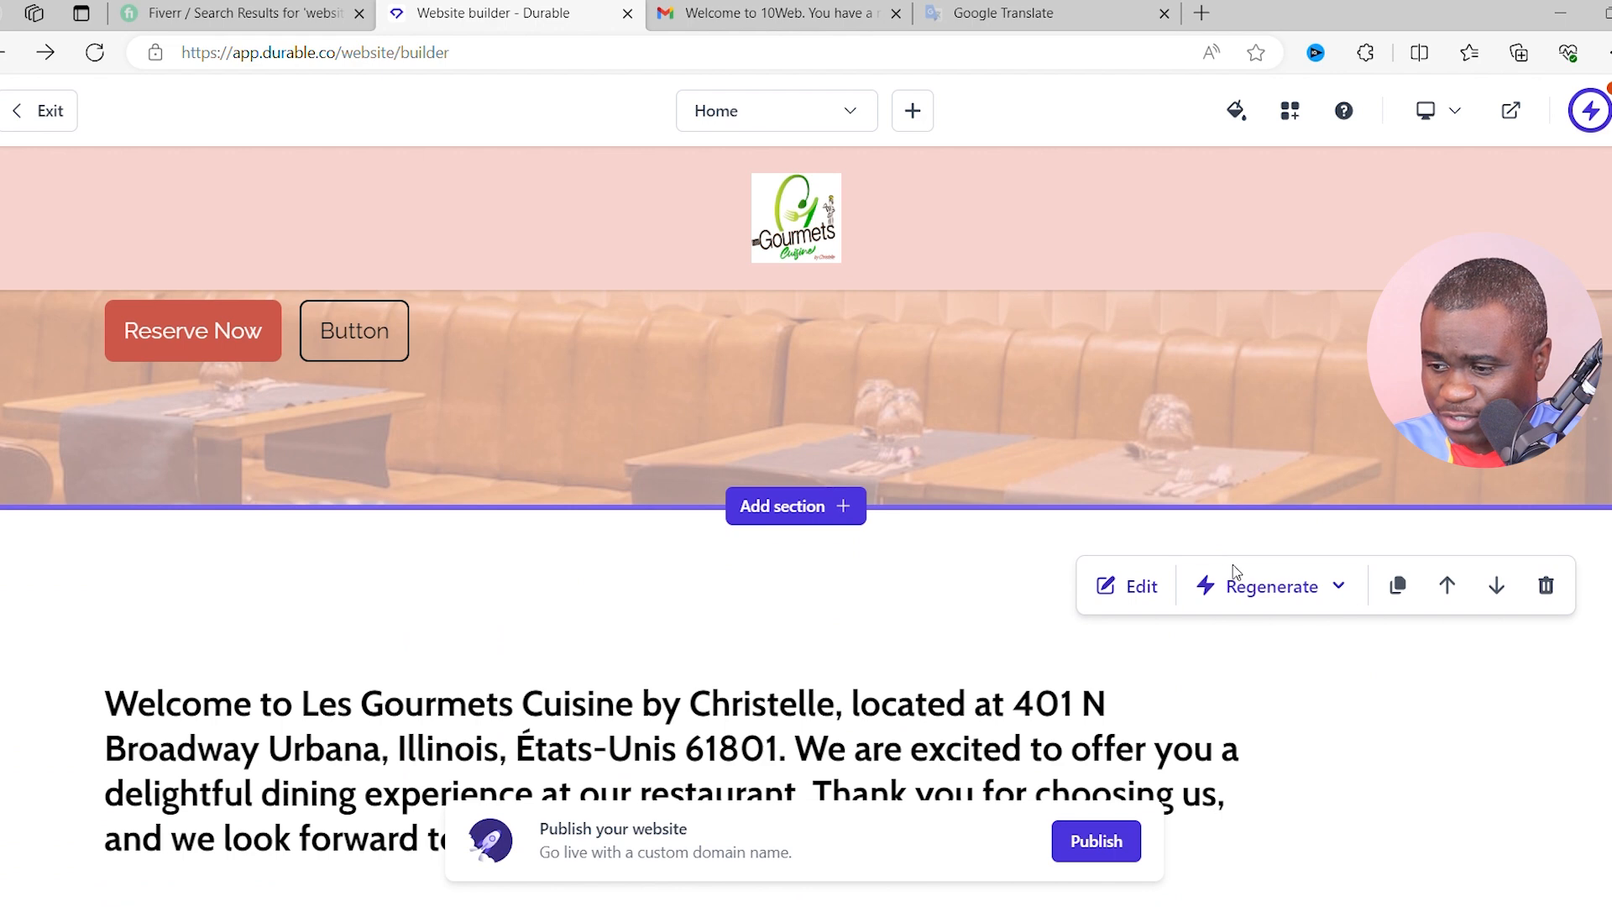
pyautogui.scroll(3, 1234, 576)
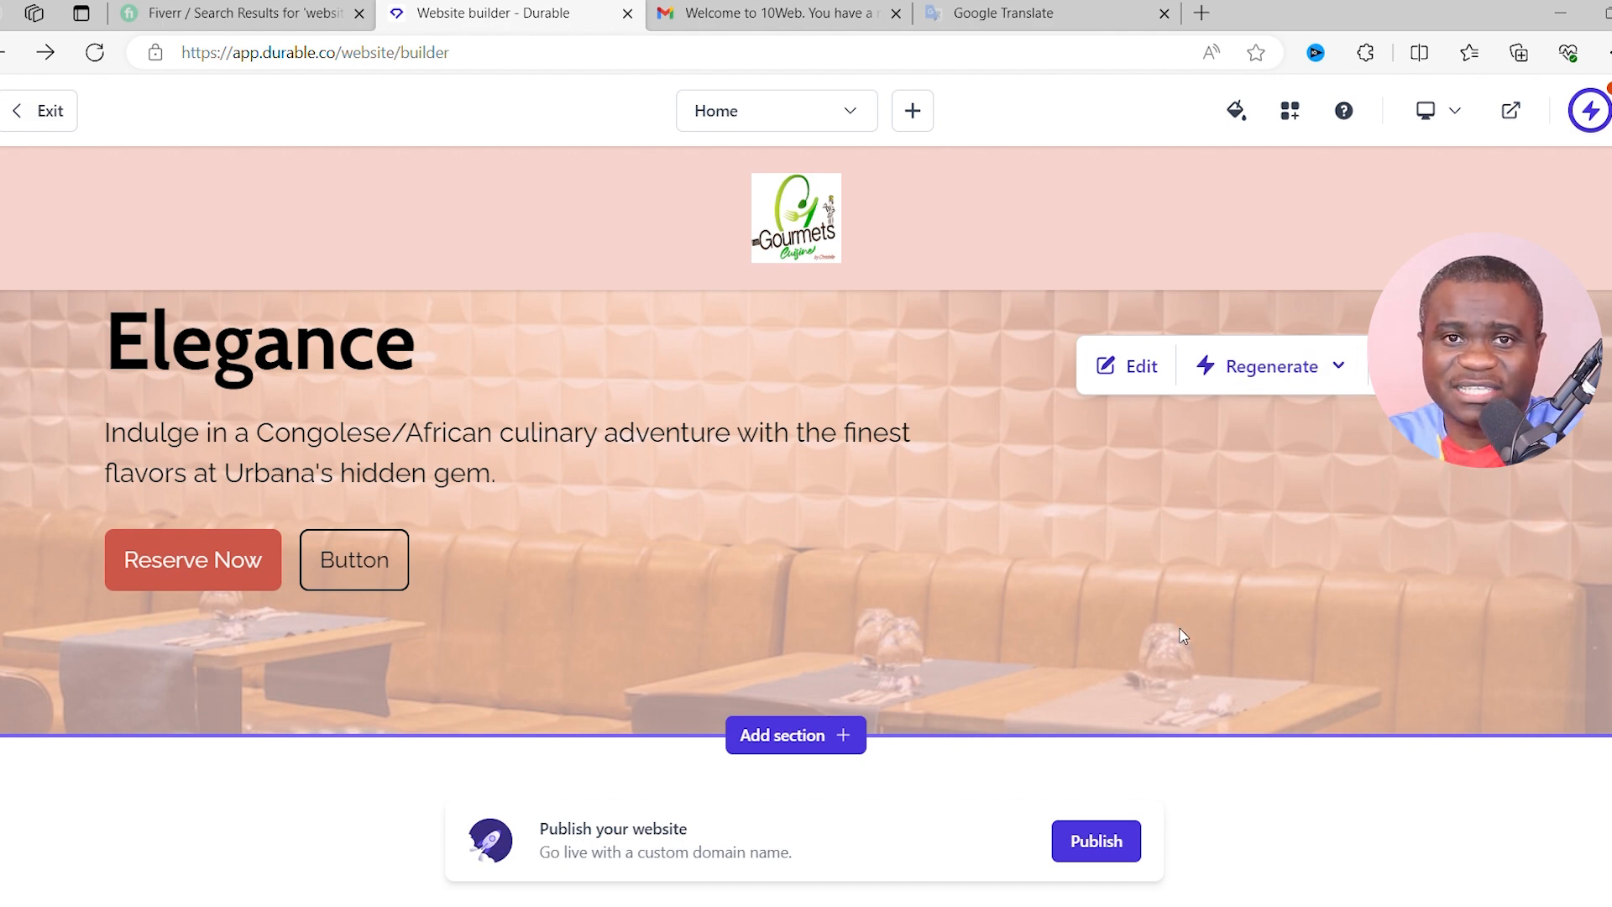
pyautogui.scroll(3, 1182, 636)
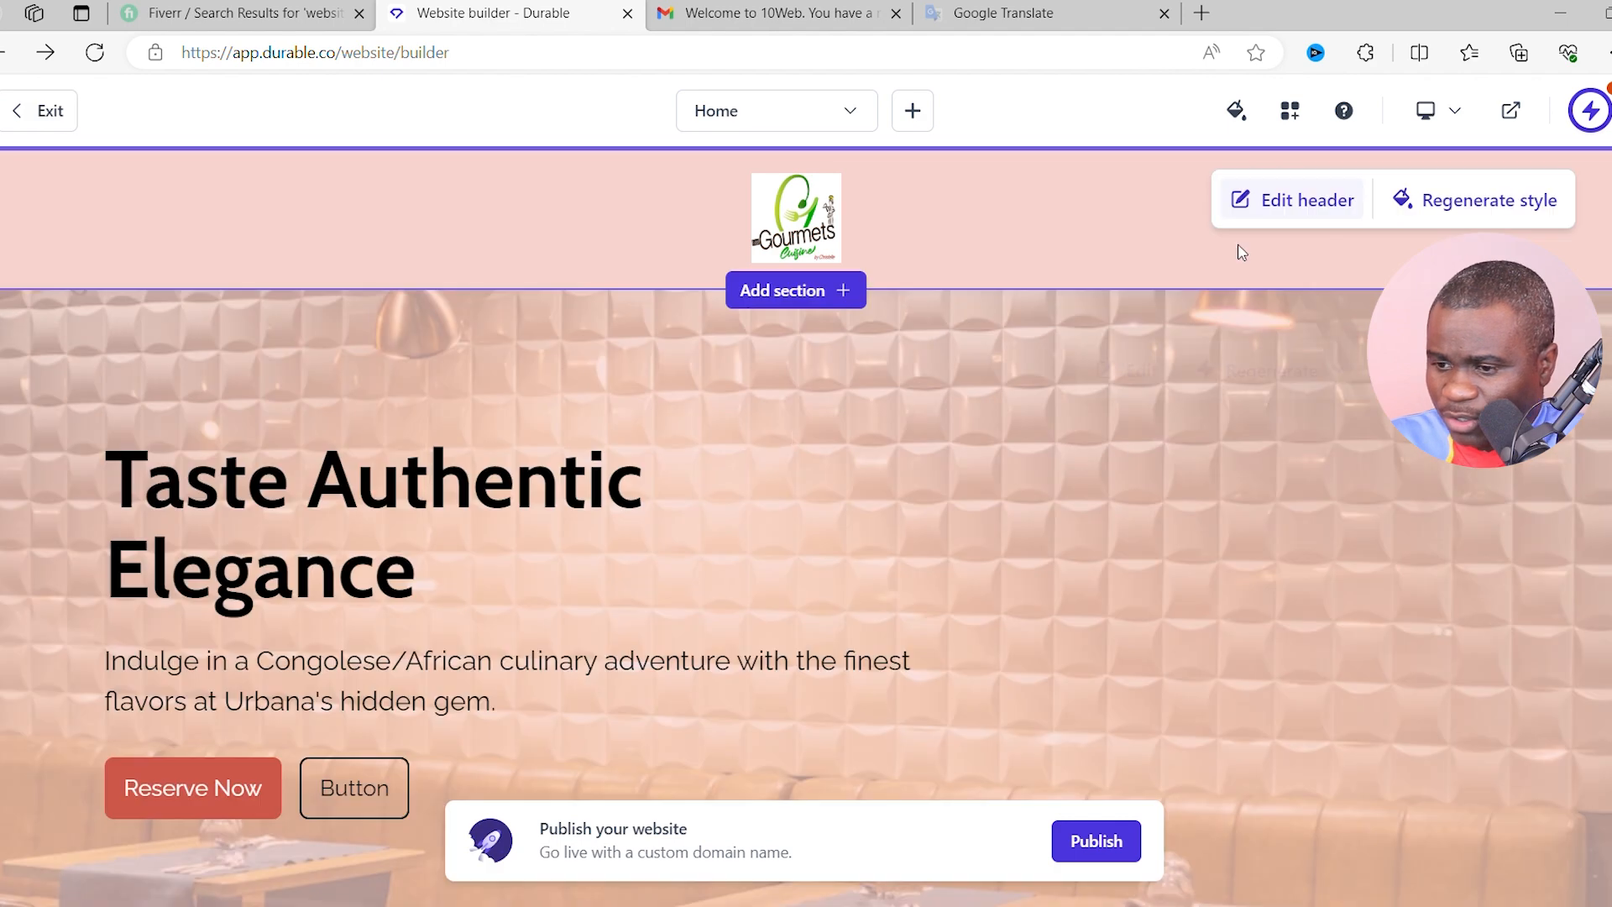
pyautogui.scroll(-1, 542, 236)
pyautogui.scroll(1, 517, 508)
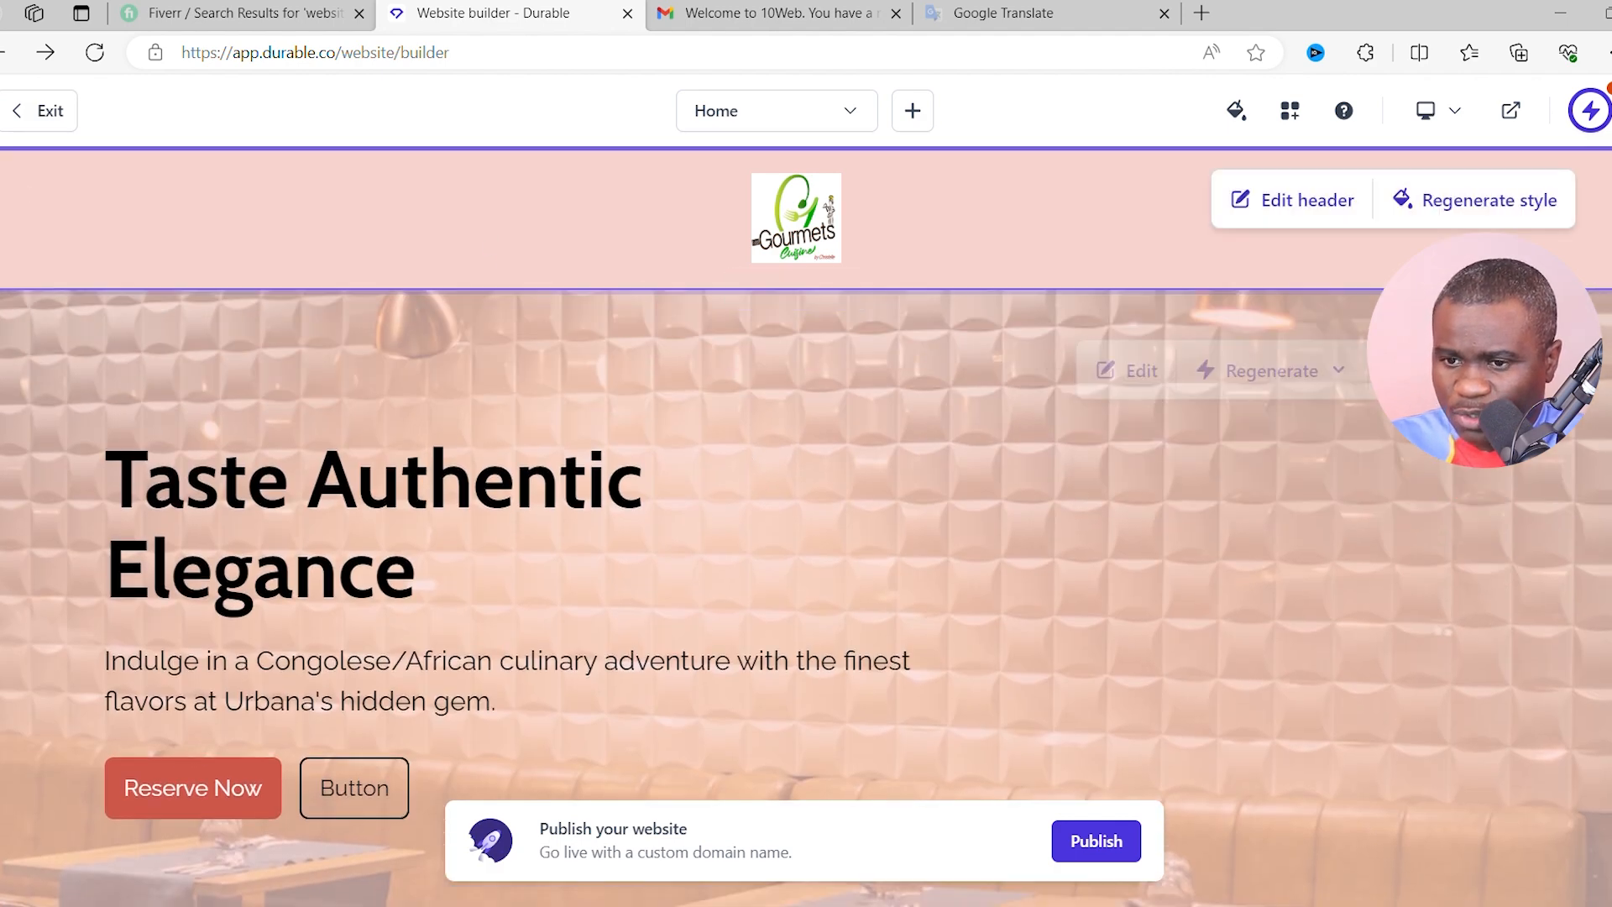
pyautogui.click(46, 110)
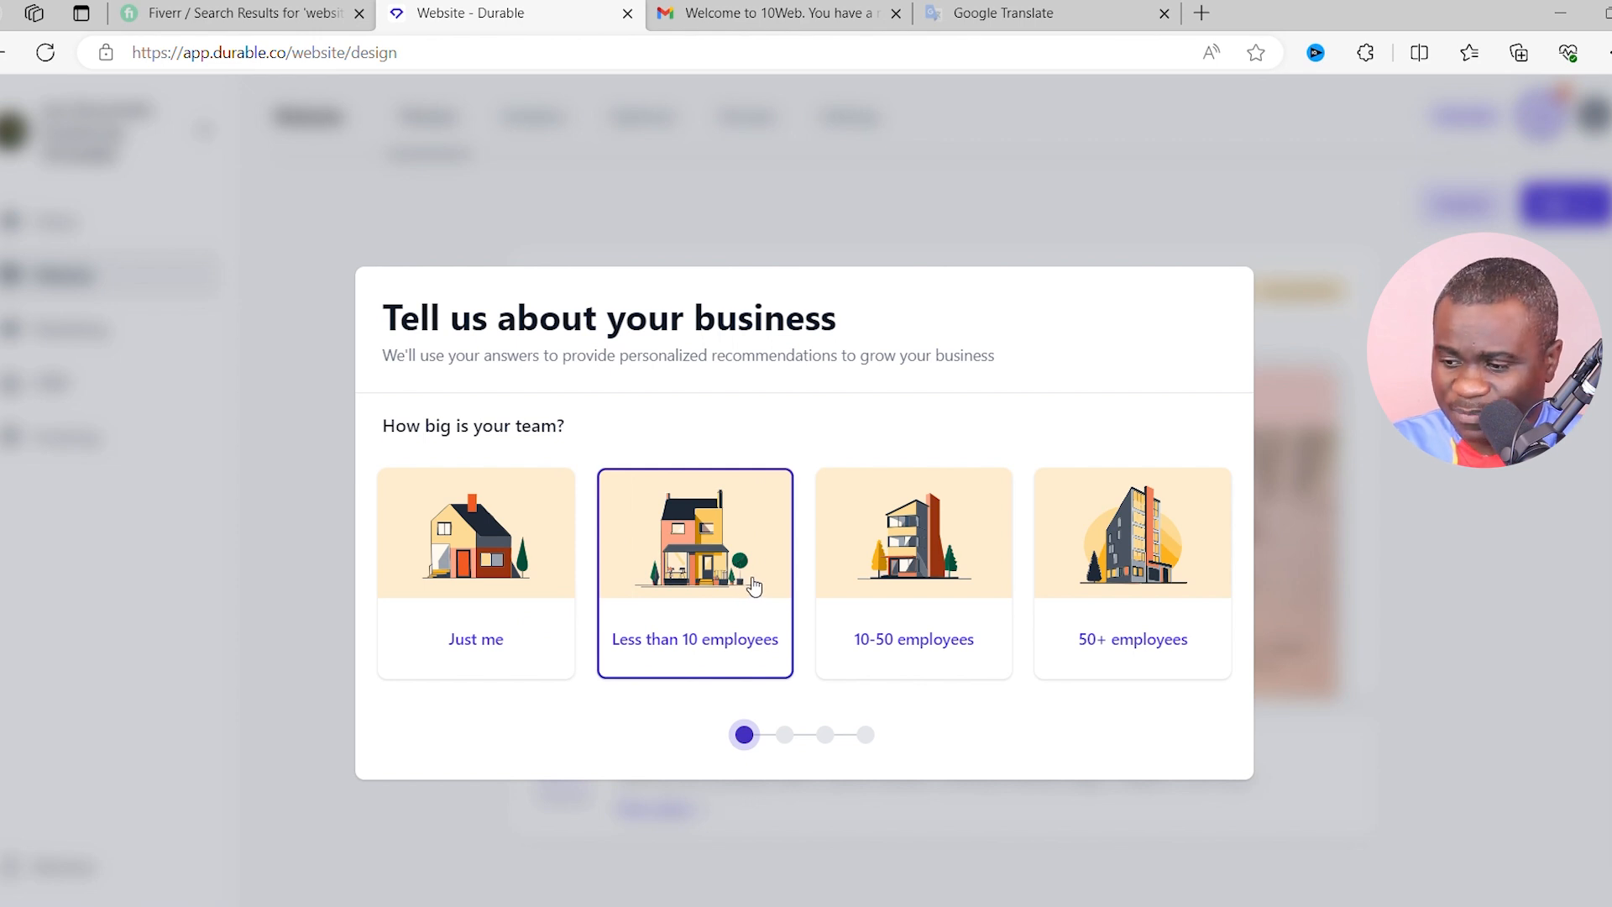
# - Answer the questionnaire: fewer than 10 employees, 1-3 years old, few customers, no existing website
pyautogui.click(691, 578)
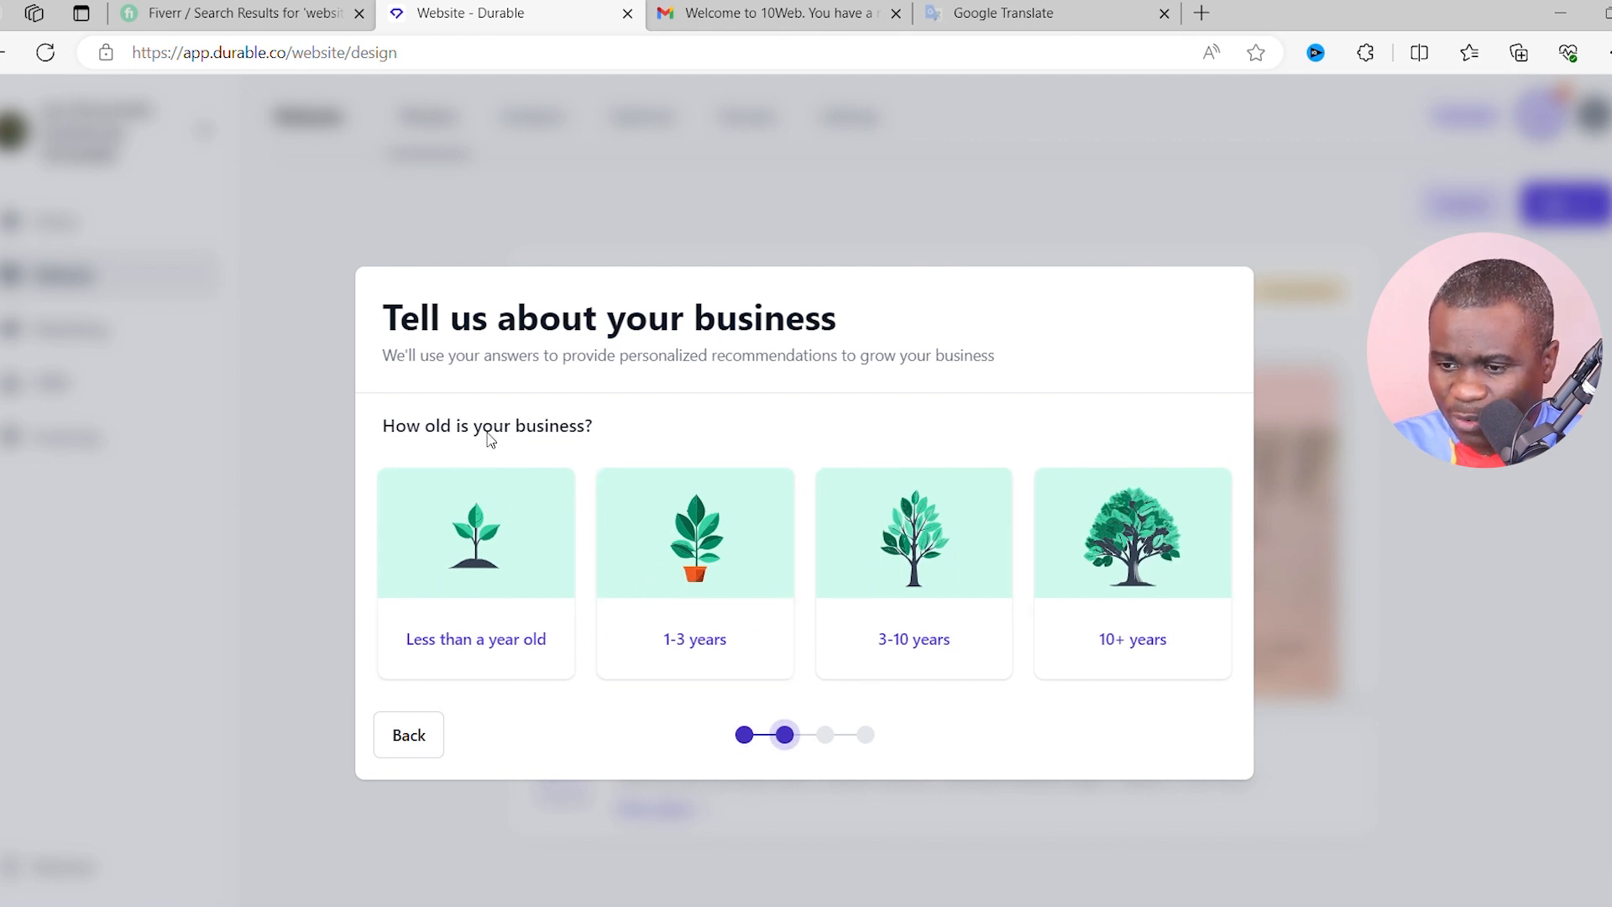
pyautogui.click(741, 593)
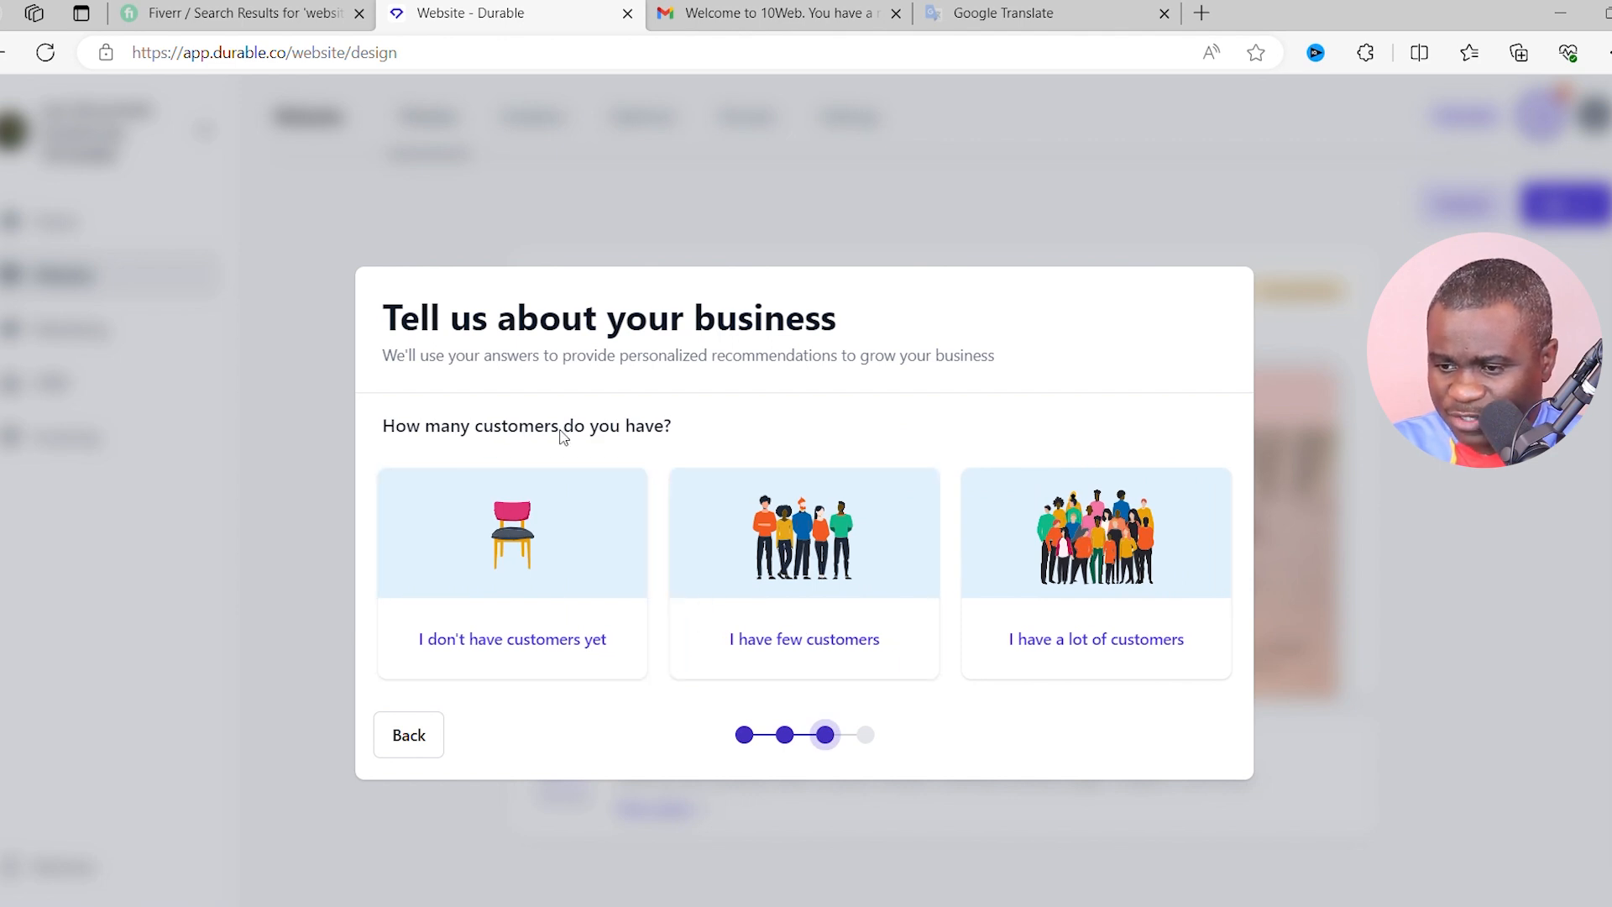
pyautogui.click(830, 541)
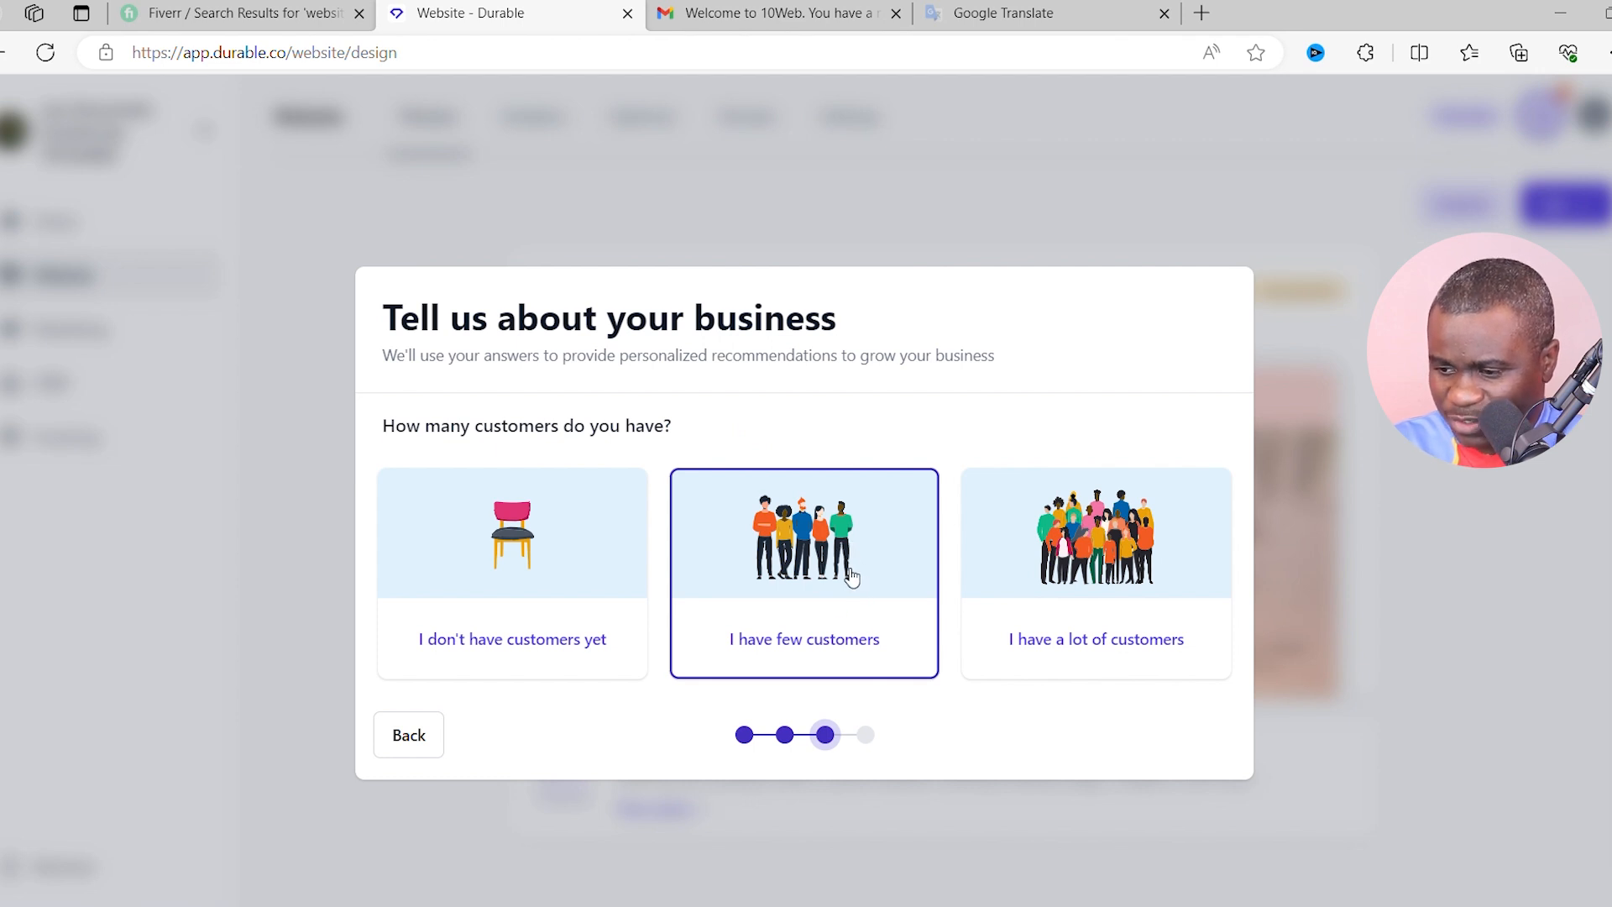
pyautogui.click(1074, 556)
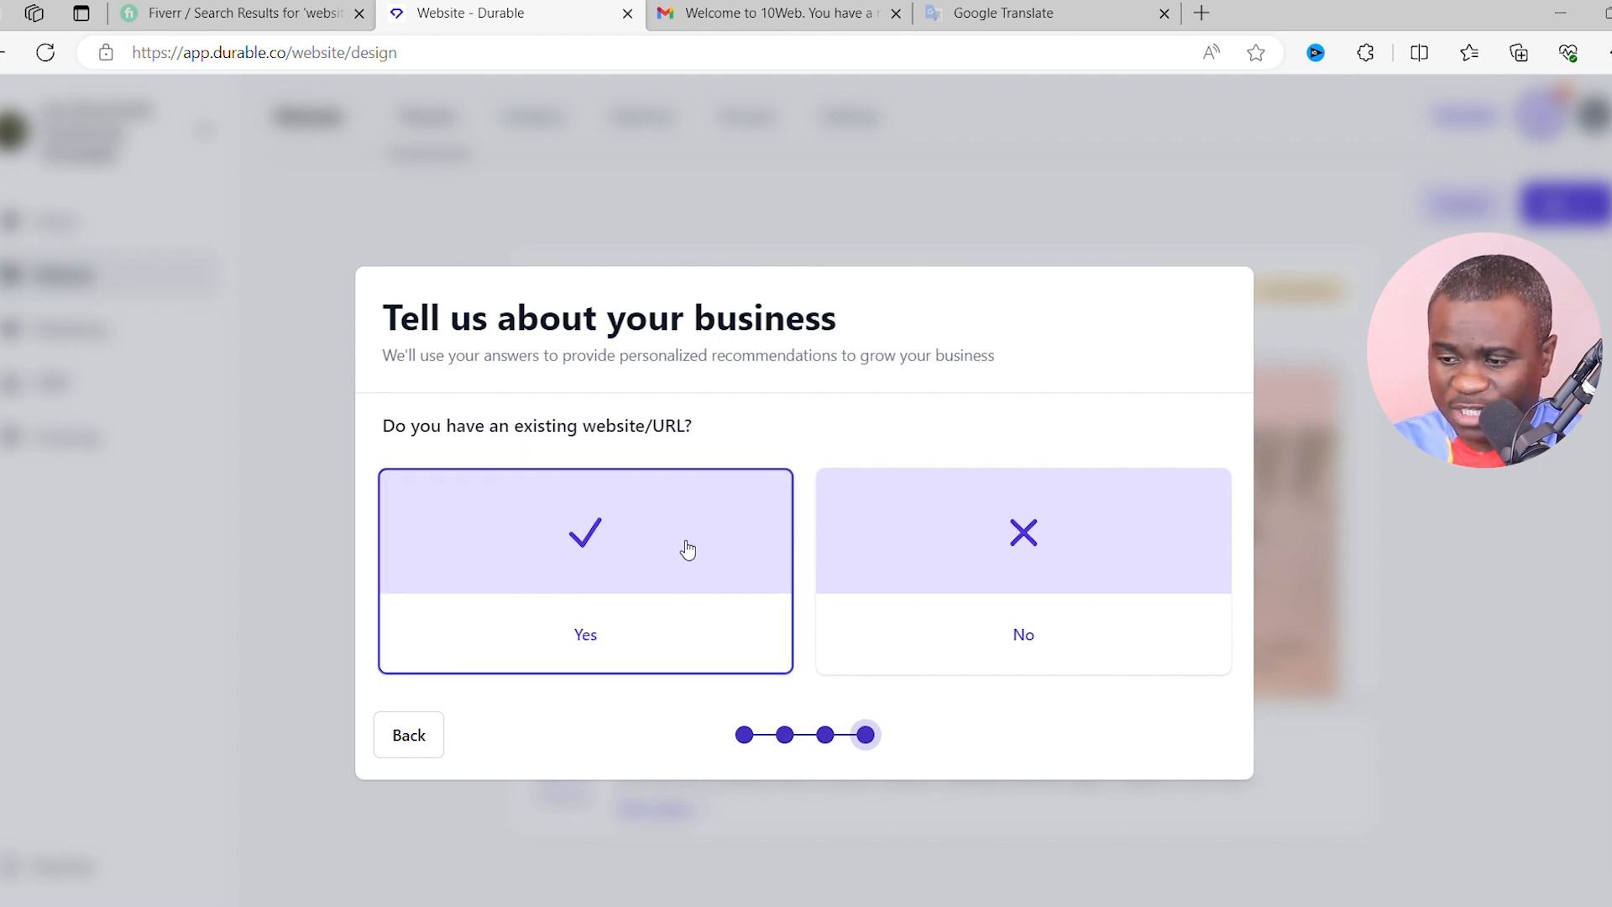
pyautogui.click(963, 544)
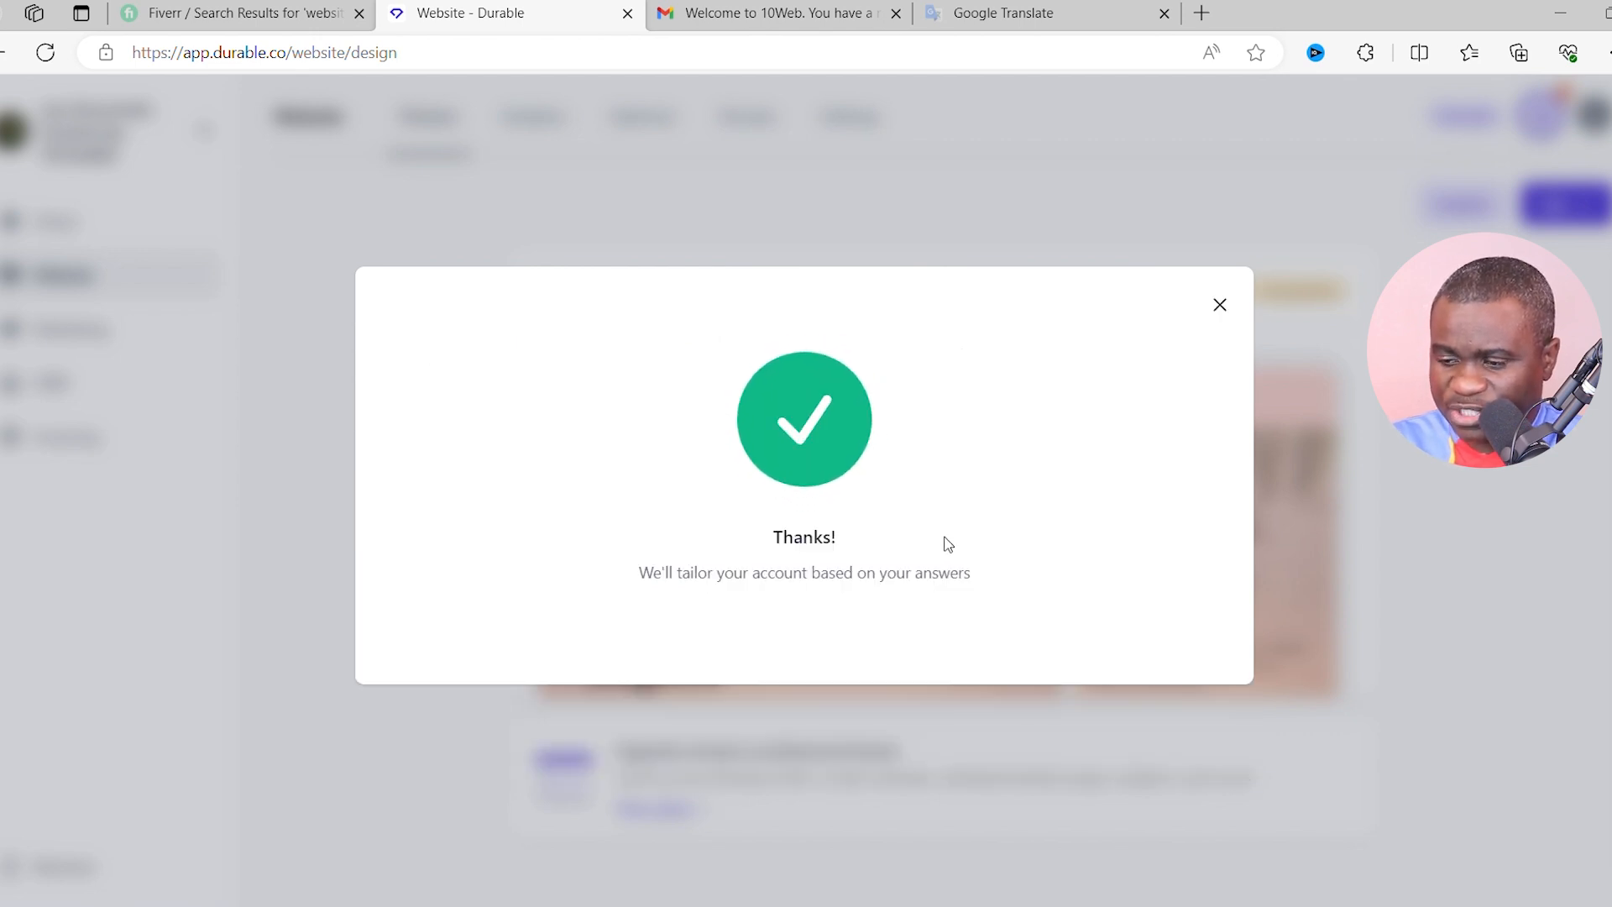
# - On the Domain page, try claiming lesgourmetscuisine.com, browse the custom domains, and check upgrade options
pyautogui.scroll(-1, 786, 436)
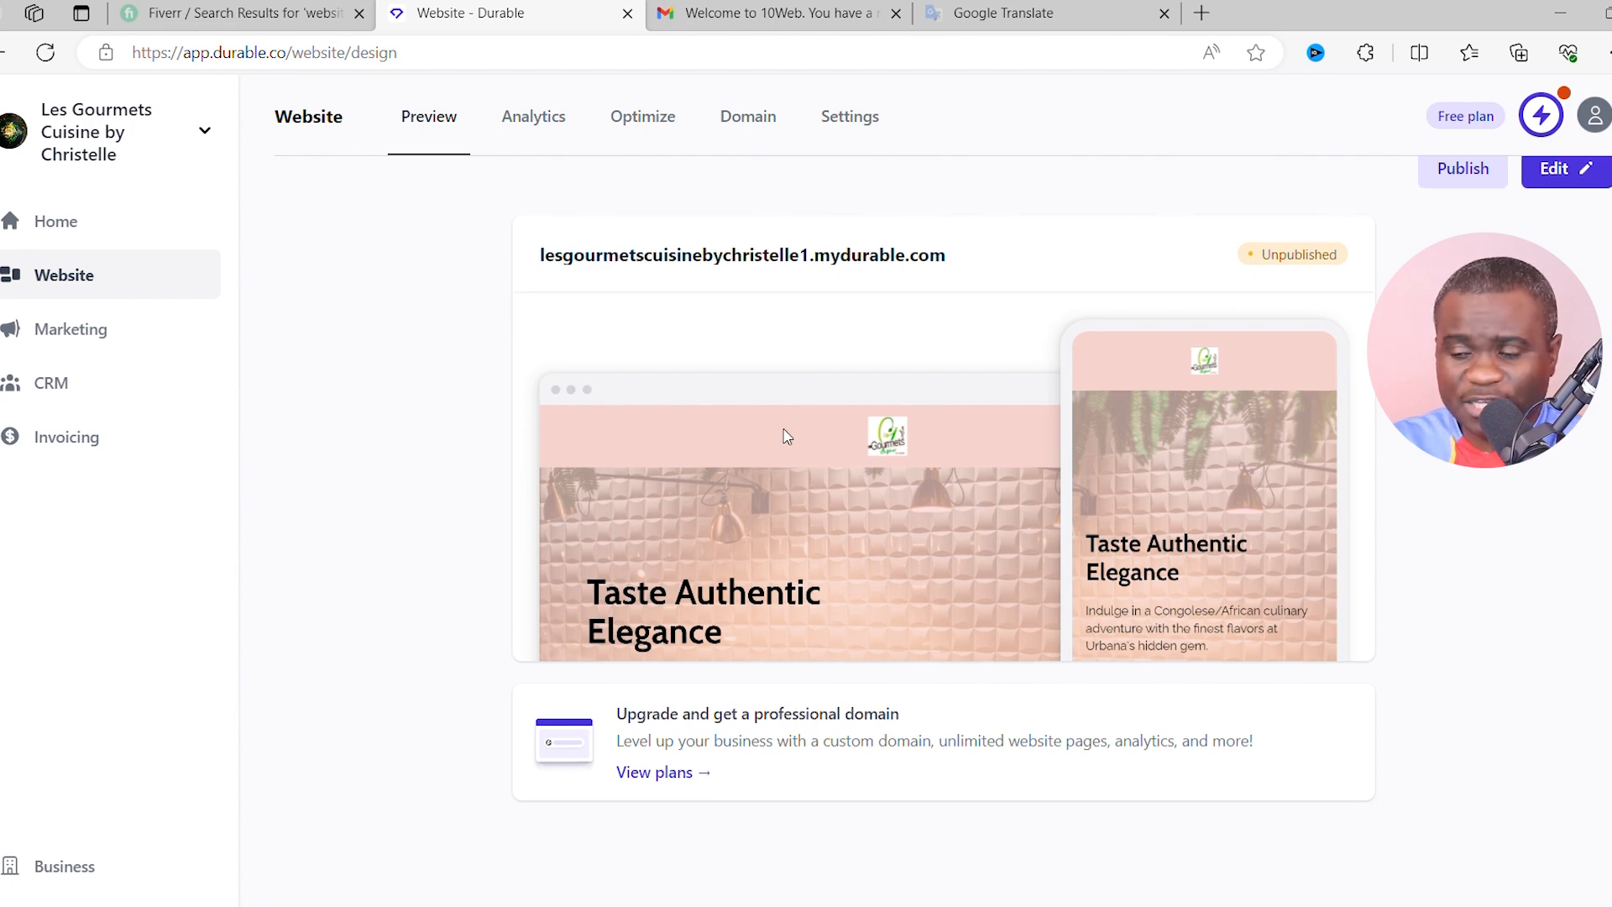
pyautogui.scroll(1, 851, 573)
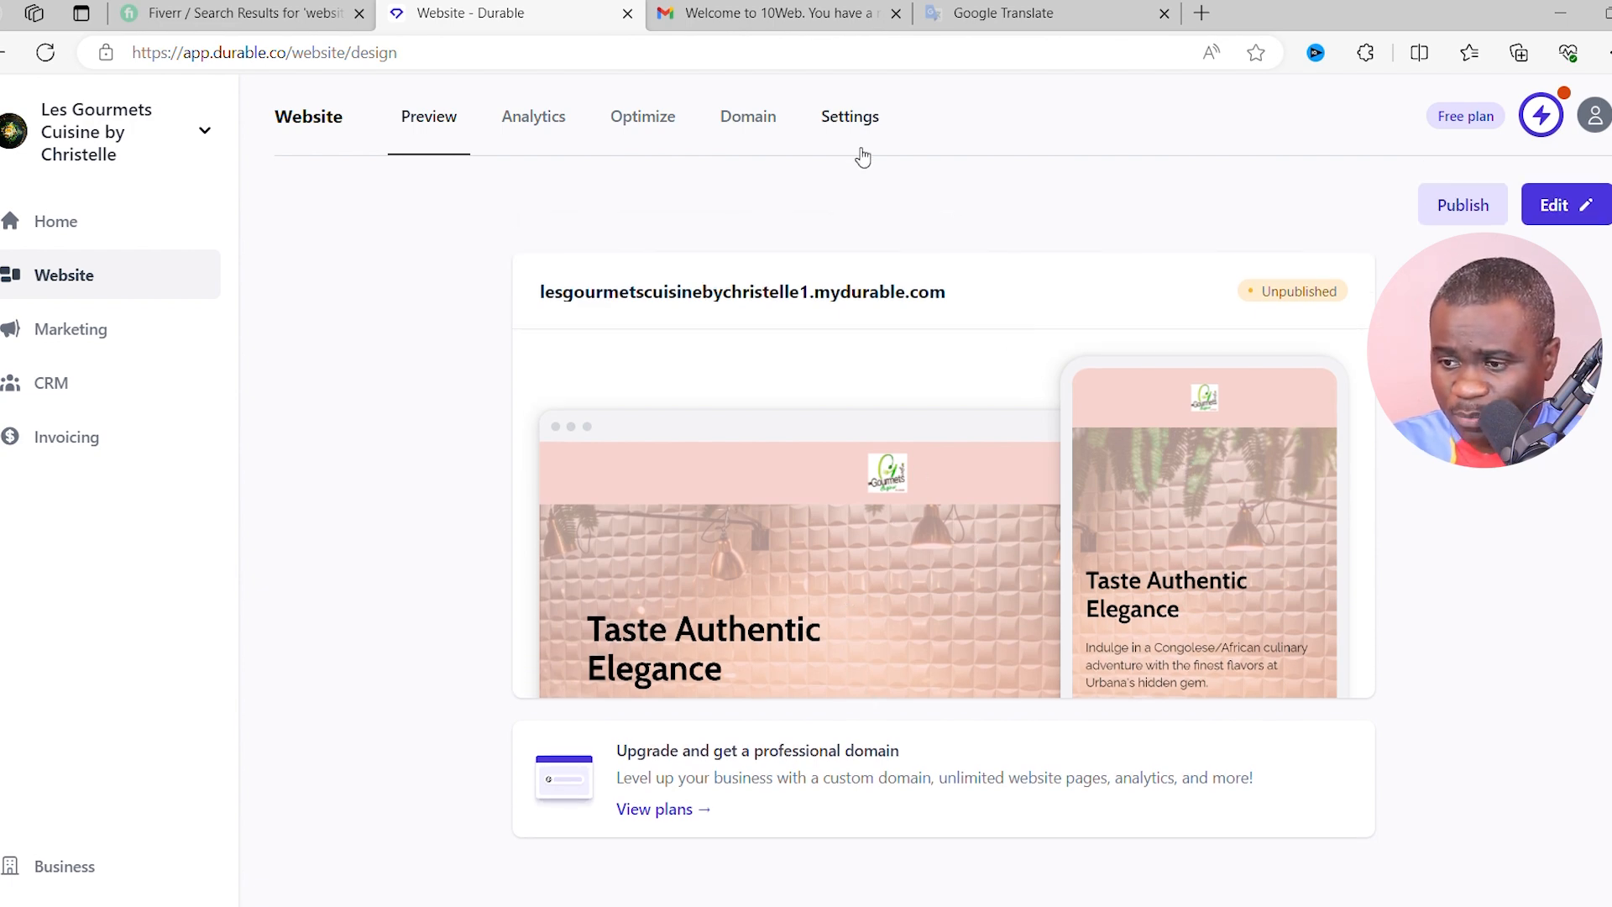
pyautogui.click(755, 124)
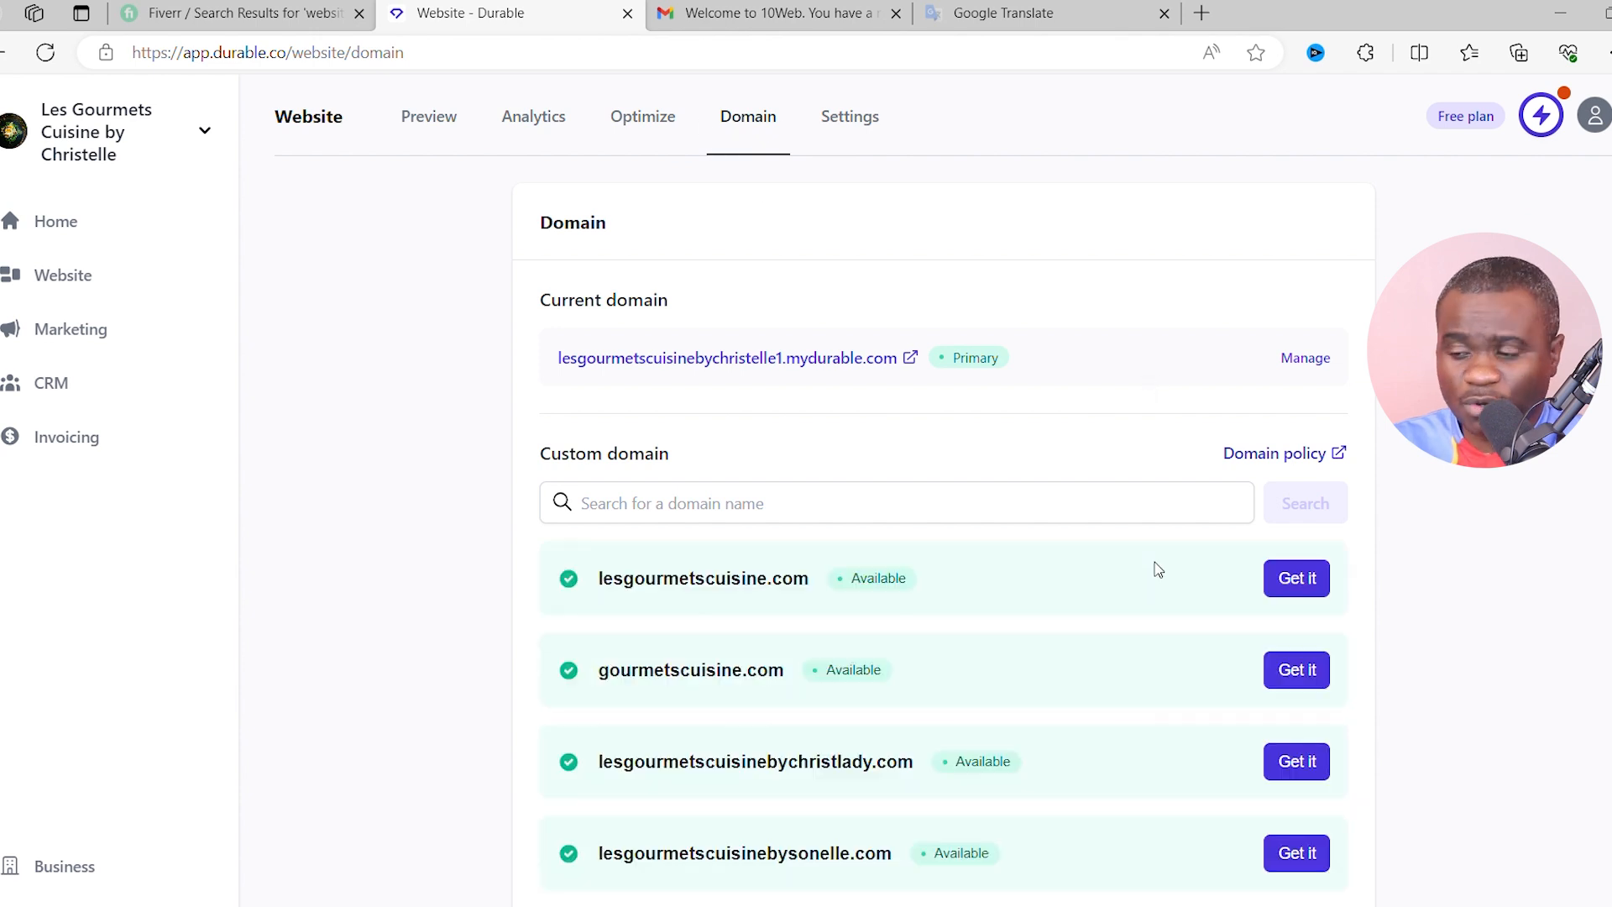
pyautogui.click(1312, 581)
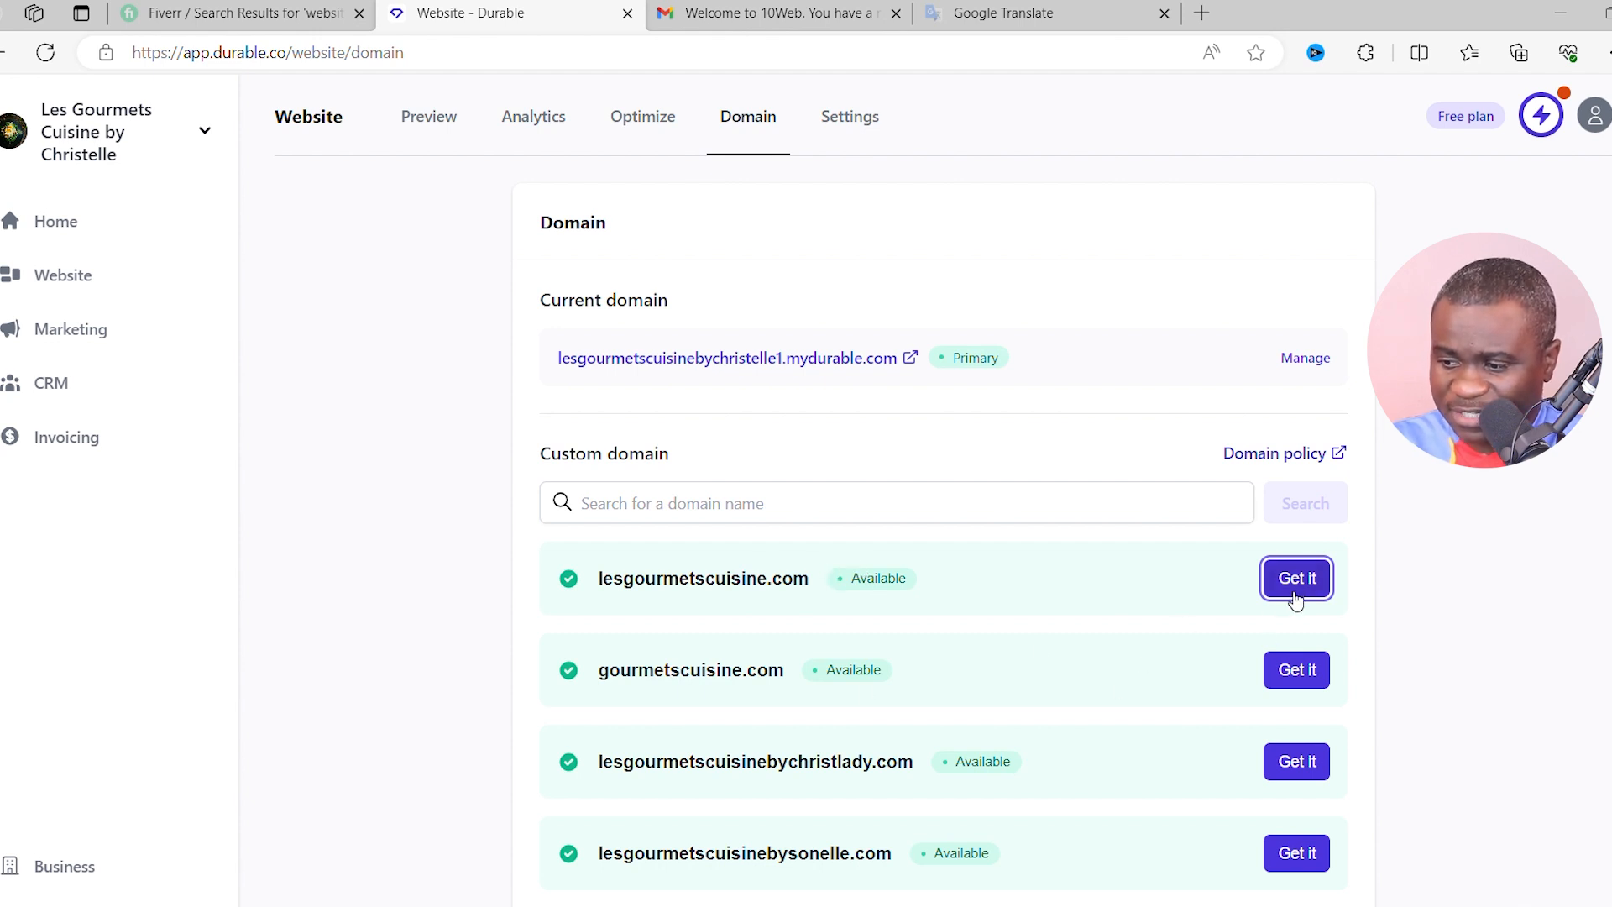
pyautogui.scroll(-2, 889, 694)
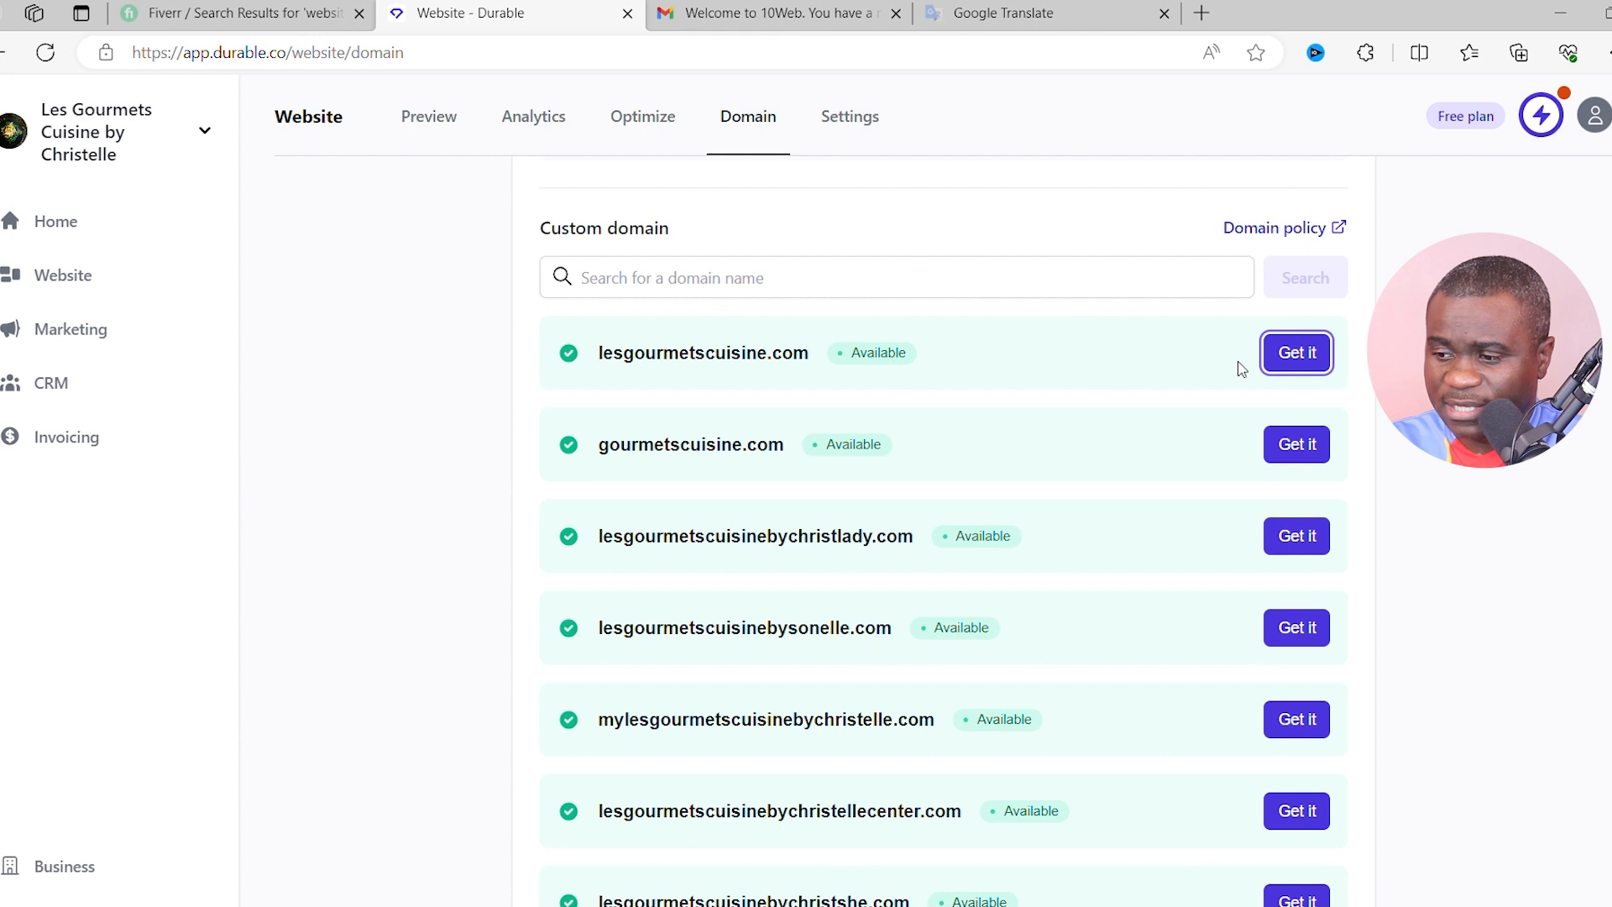
pyautogui.scroll(3, 792, 423)
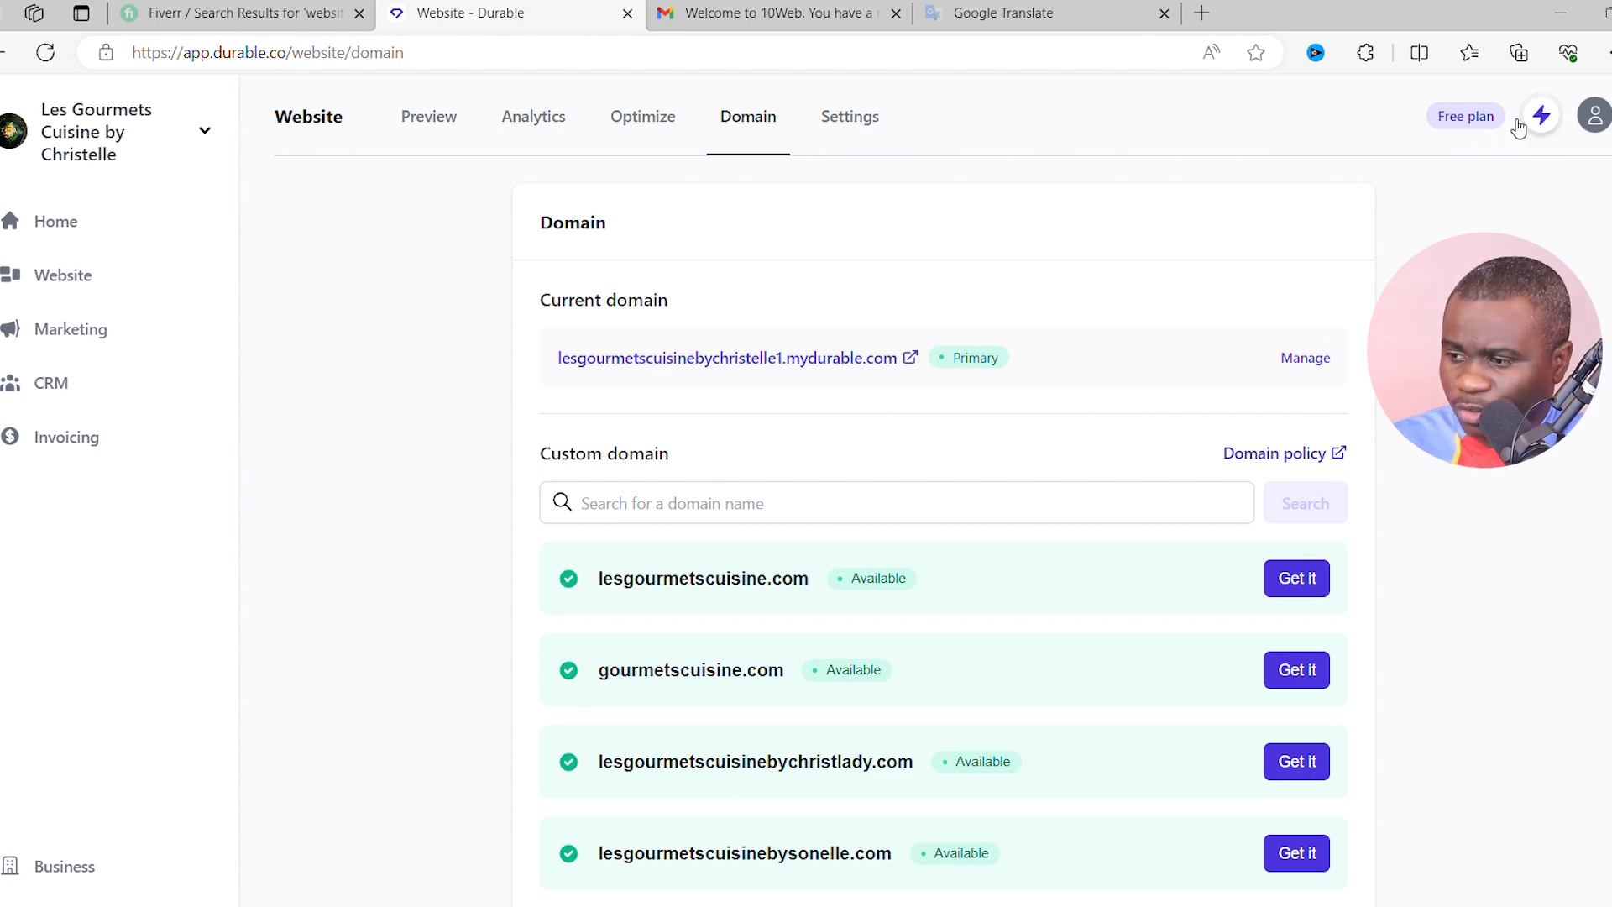
pyautogui.click(1465, 115)
# - Review the Free, Starter $12, Business $20 and Mogul $80 plans, then go back to Settings
pyautogui.click(1341, 547)
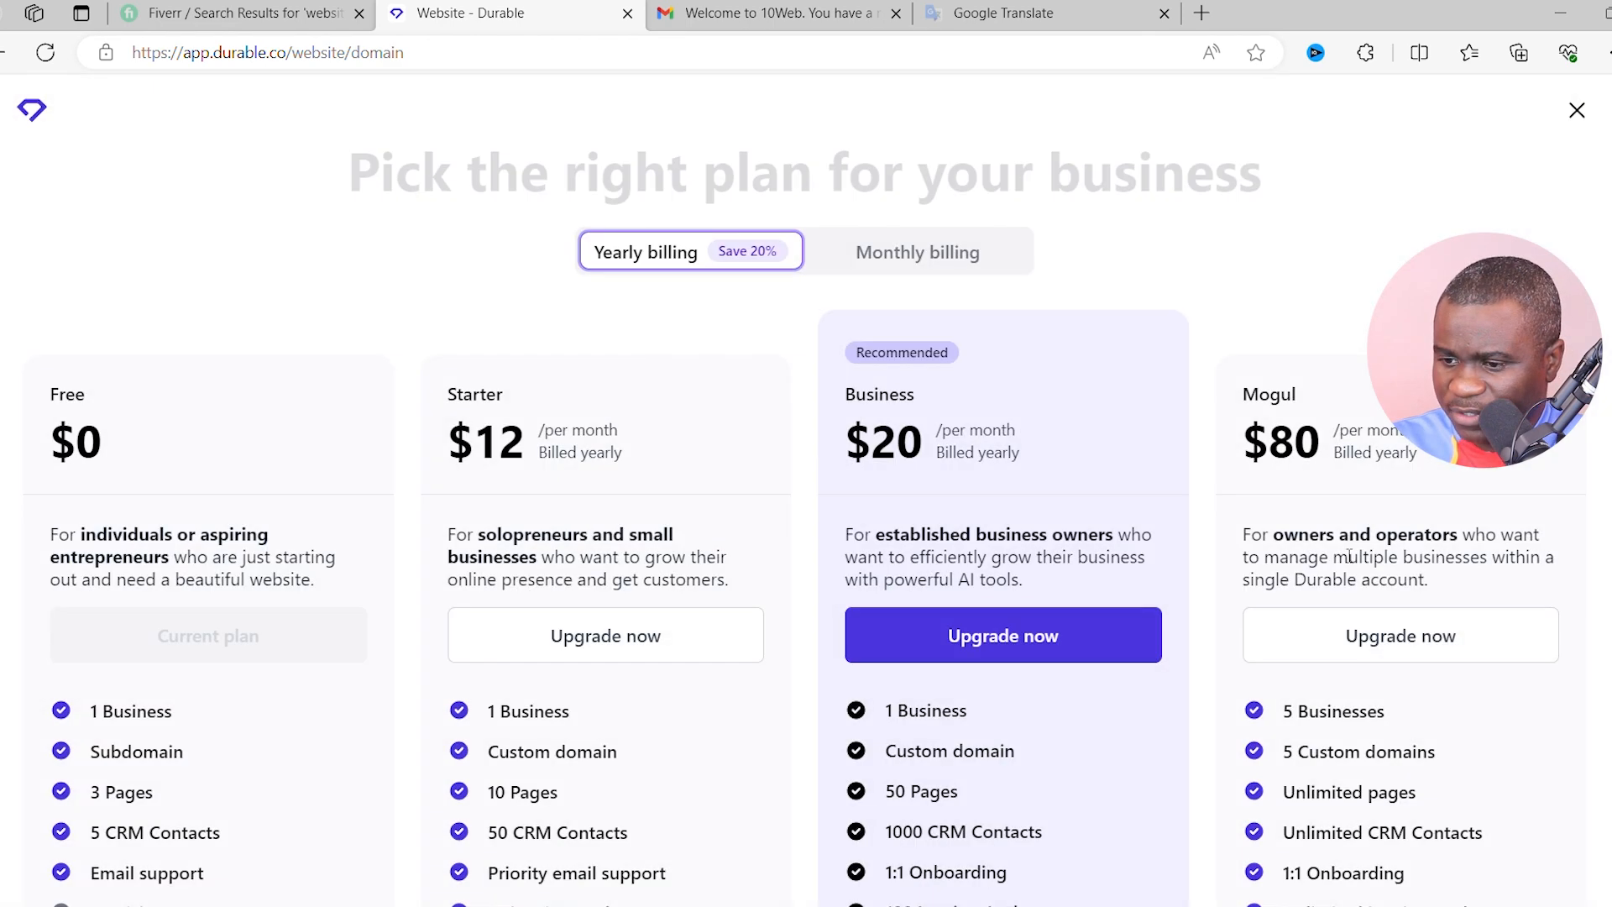
pyautogui.scroll(-3, 414, 471)
pyautogui.scroll(2, 277, 319)
pyautogui.scroll(2, 252, 302)
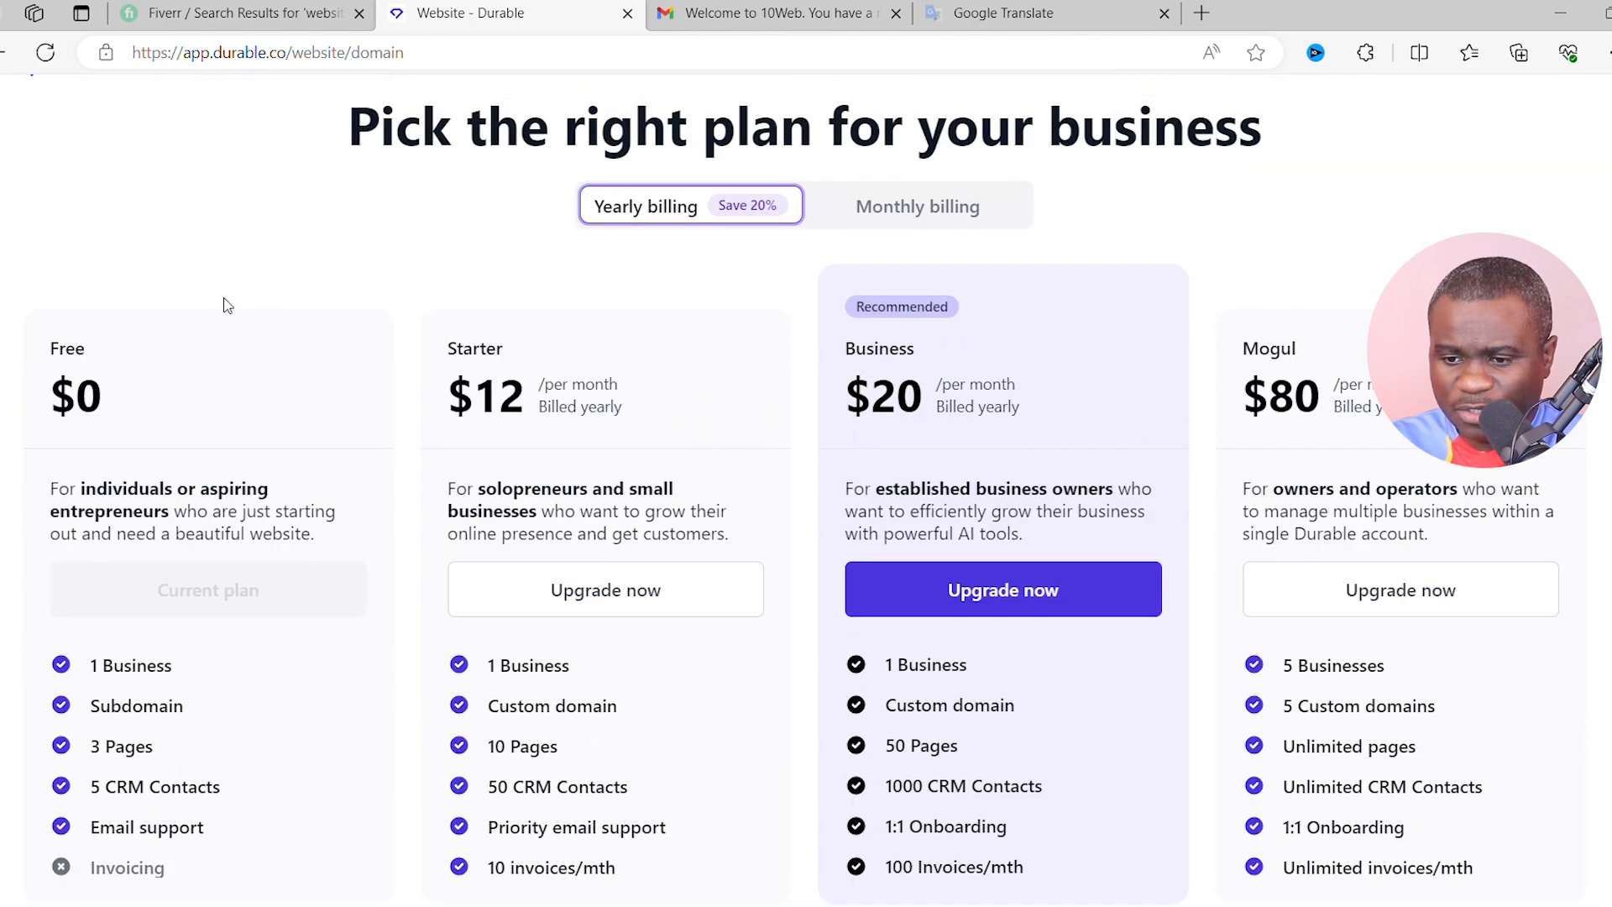
pyautogui.scroll(-2, 227, 288)
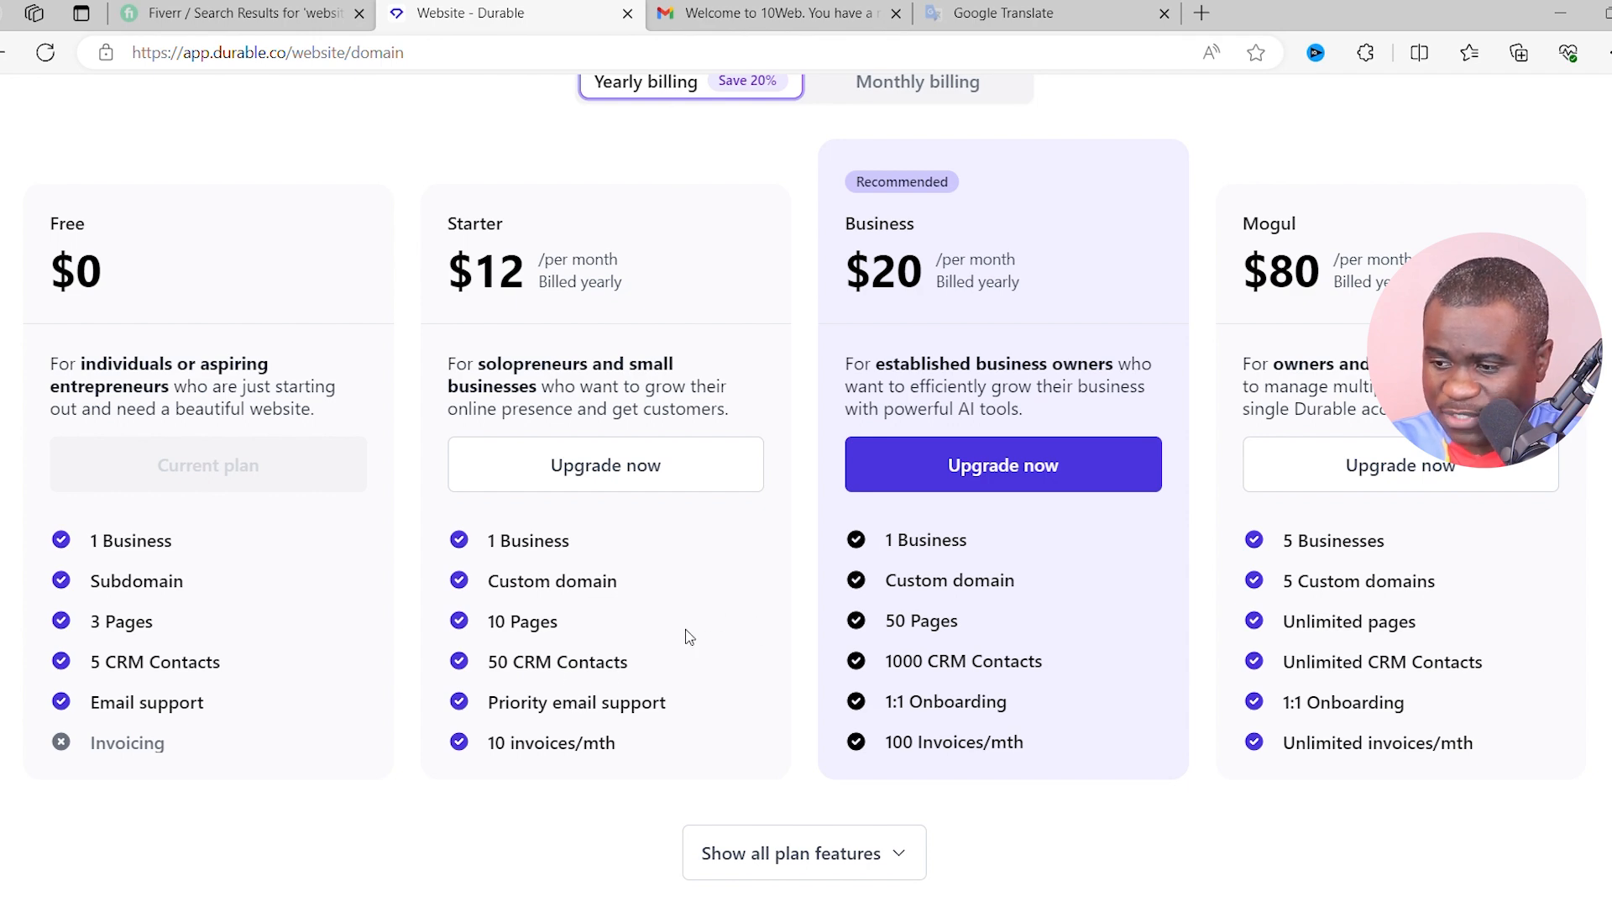
pyautogui.scroll(2, 690, 634)
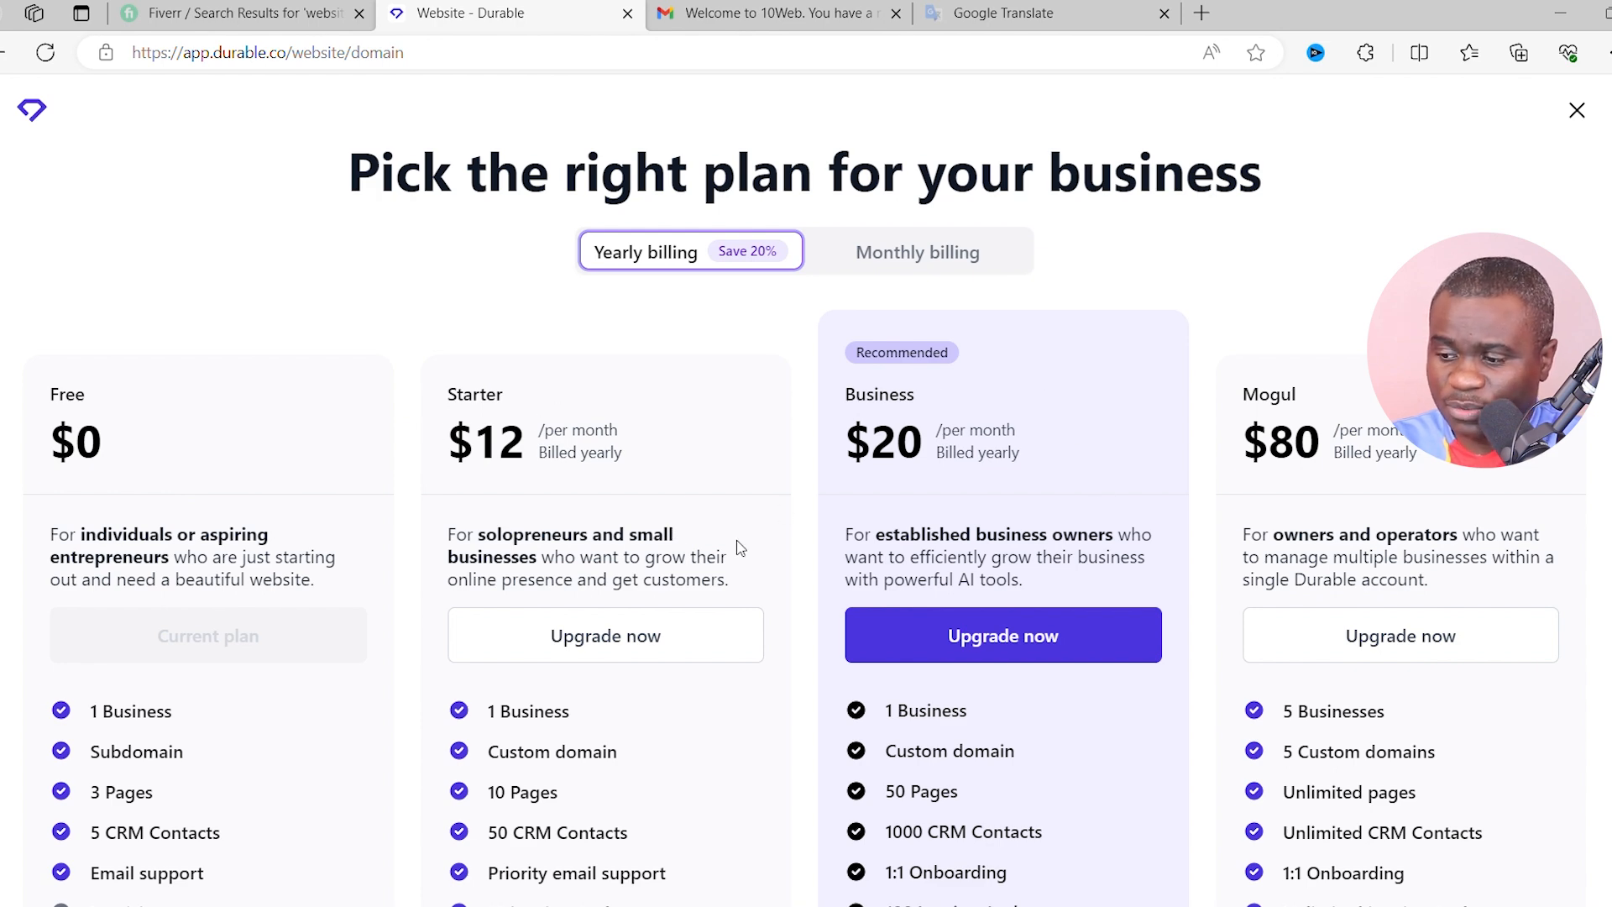
pyautogui.scroll(-1, 1209, 605)
pyautogui.scroll(1, 572, 579)
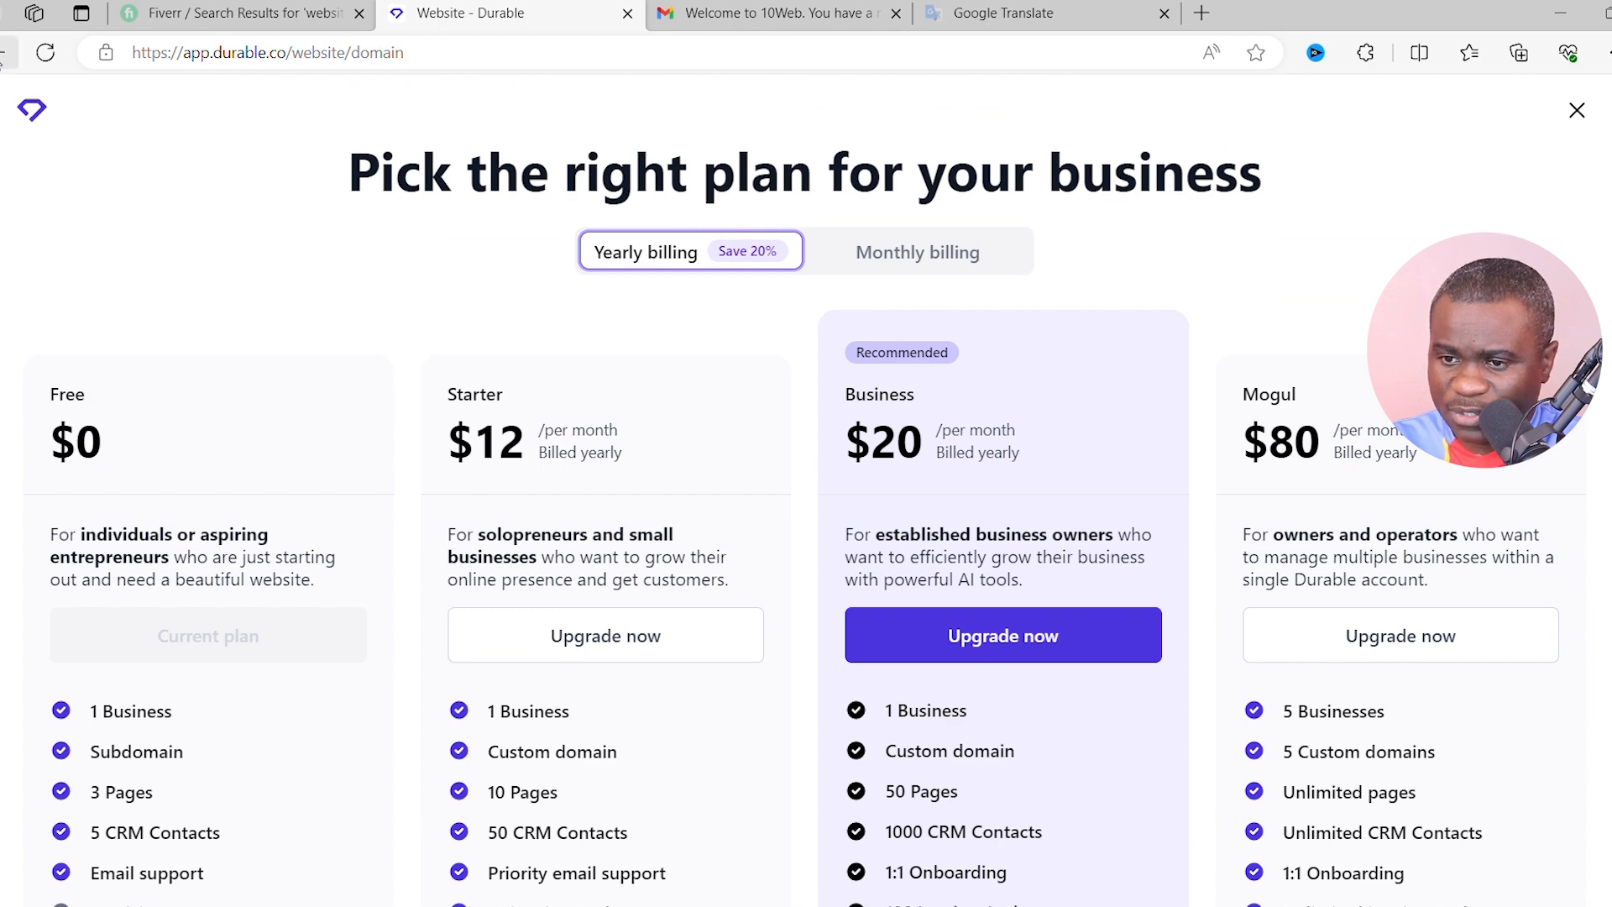
pyautogui.click(4, 52)
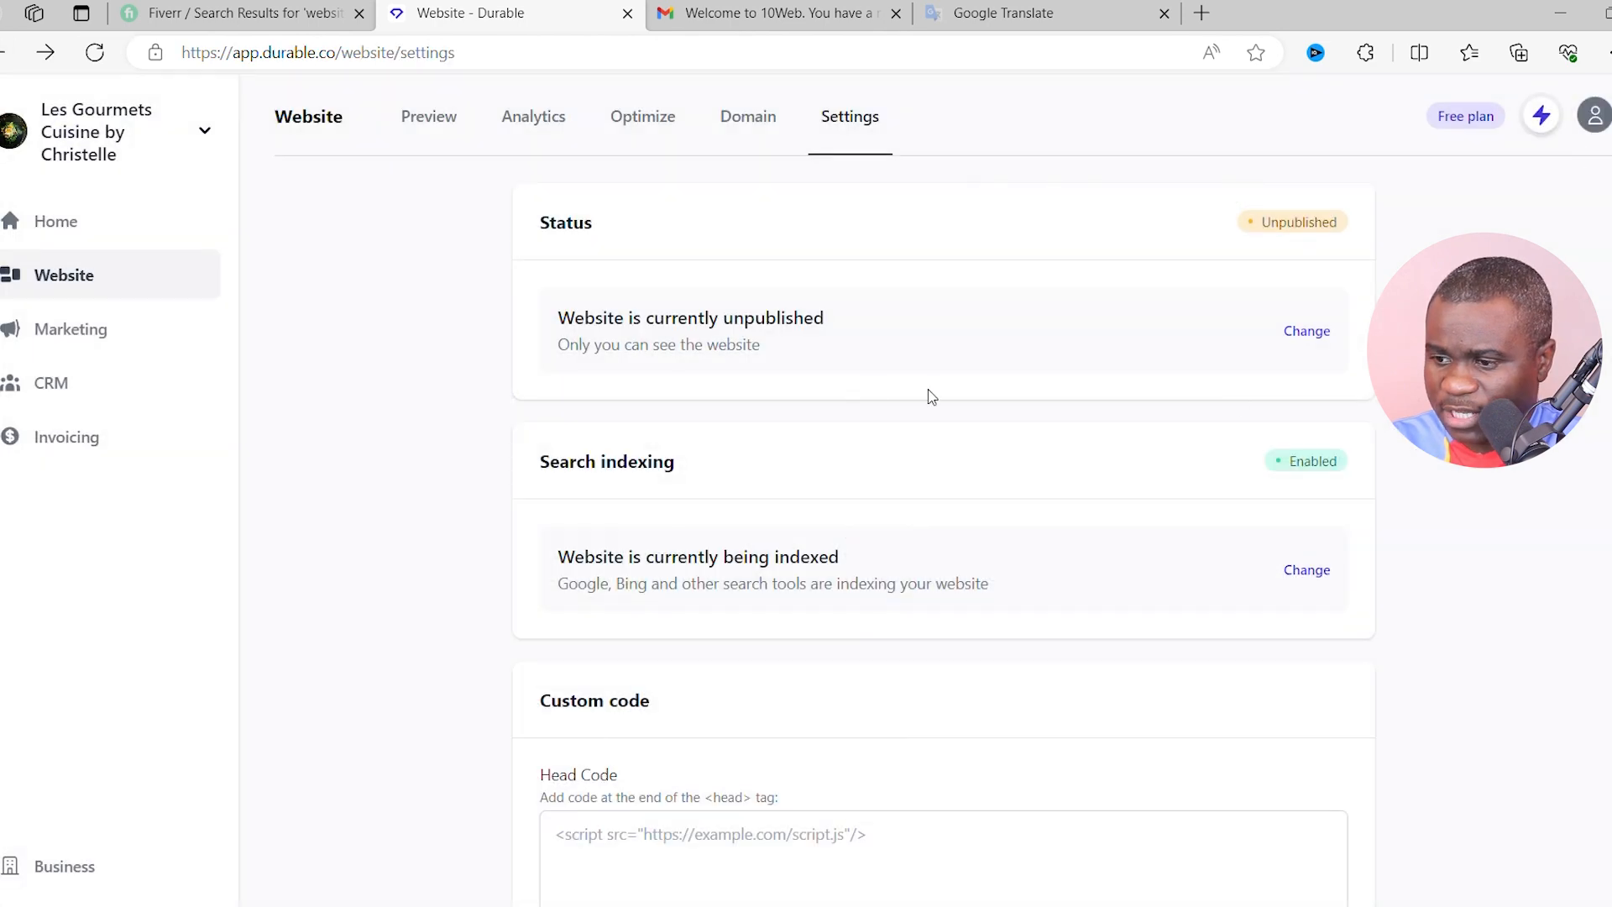
# - Return to the website preview and relaunch the restaurant site in the builder
pyautogui.click(80, 275)
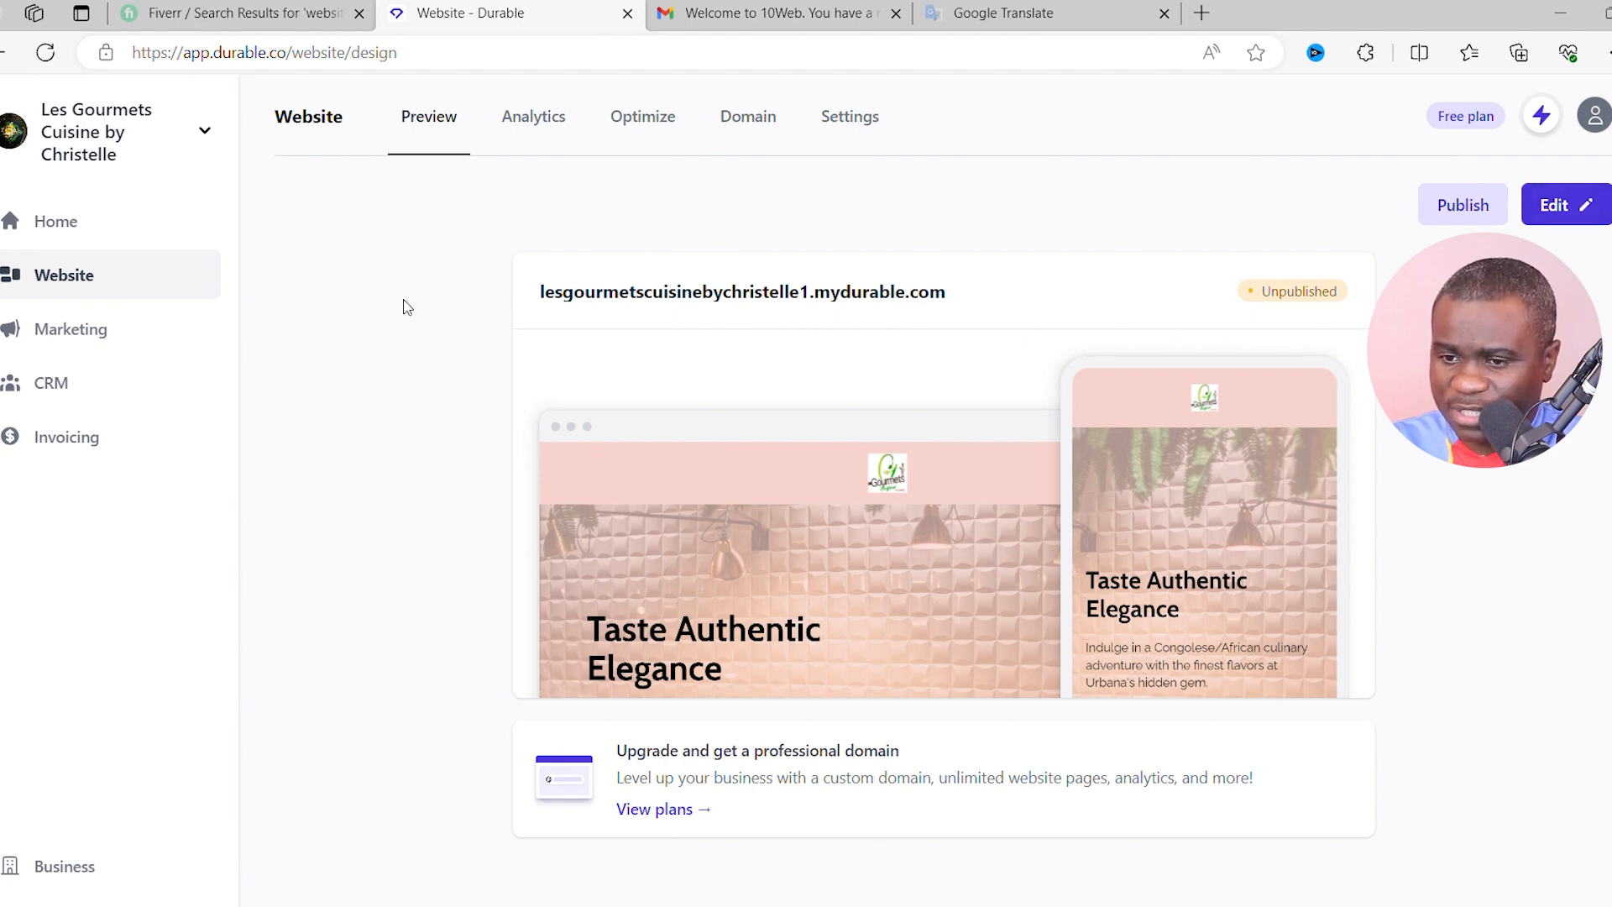
pyautogui.click(1563, 205)
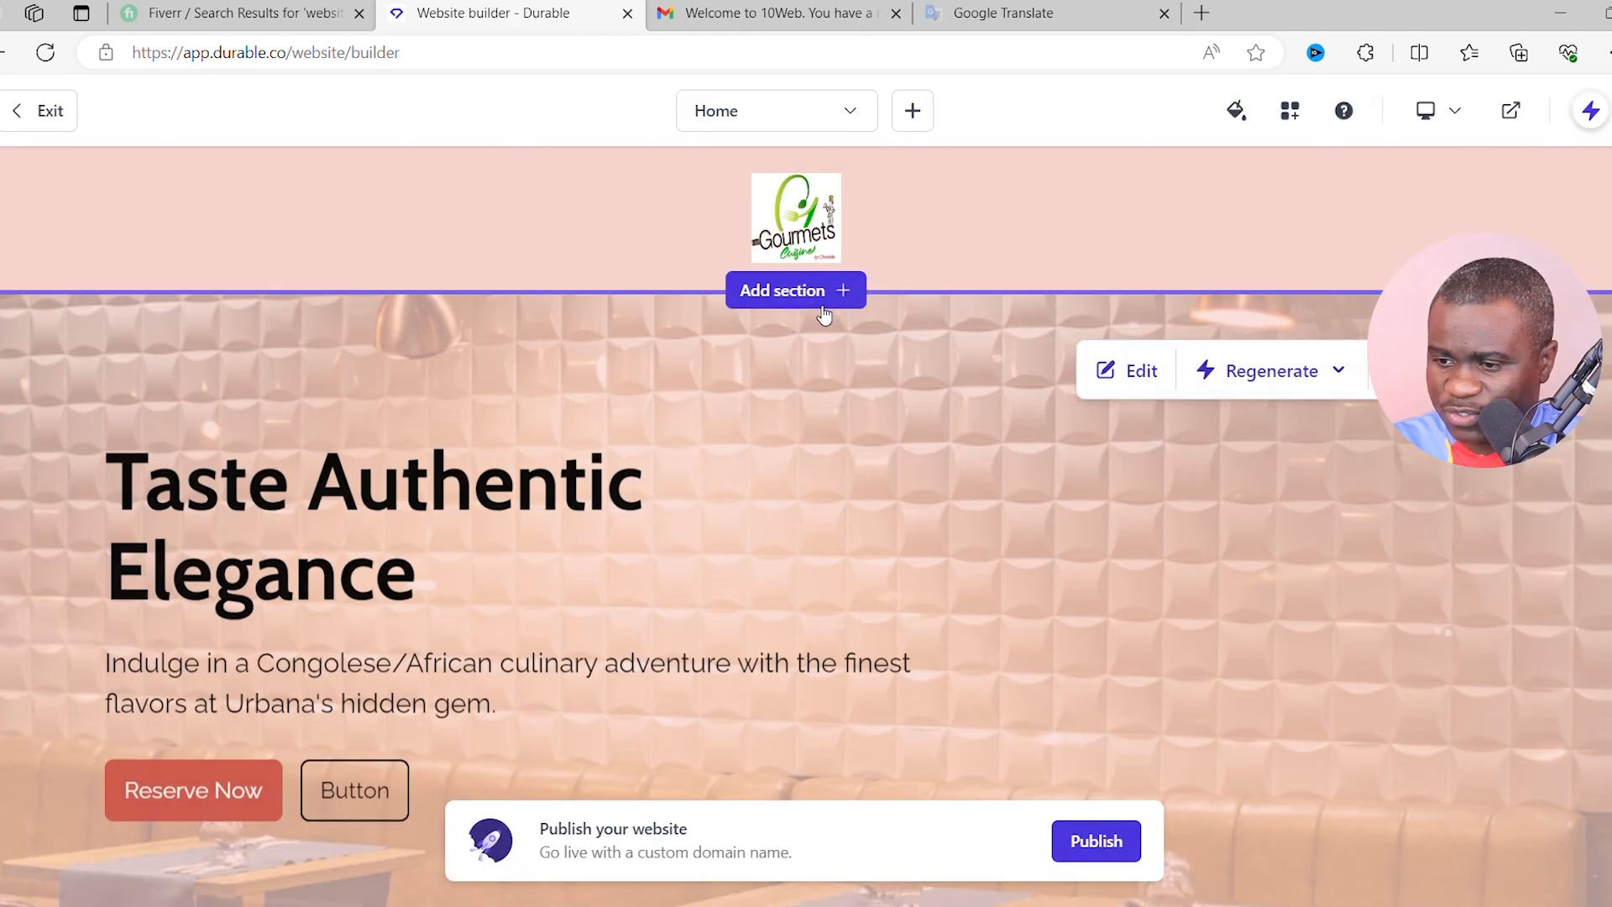
# - Regenerate the header style with the Gourmets logo moved left, then review the Home page sections
pyautogui.moveTo(1332, 199)
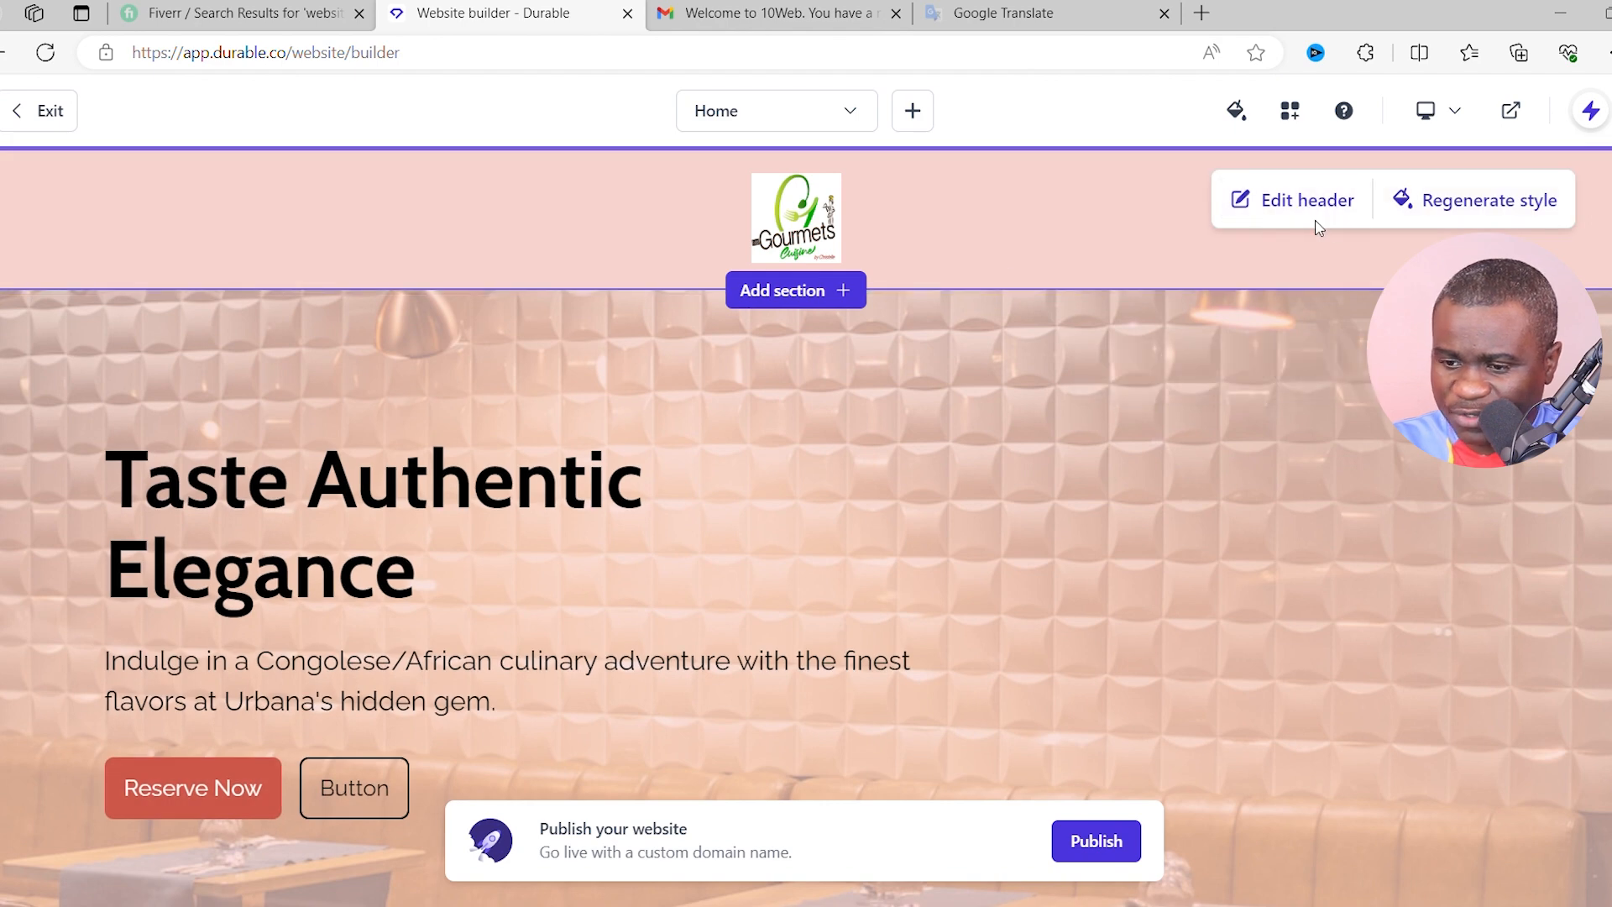
pyautogui.click(1487, 220)
pyautogui.moveTo(940, 382)
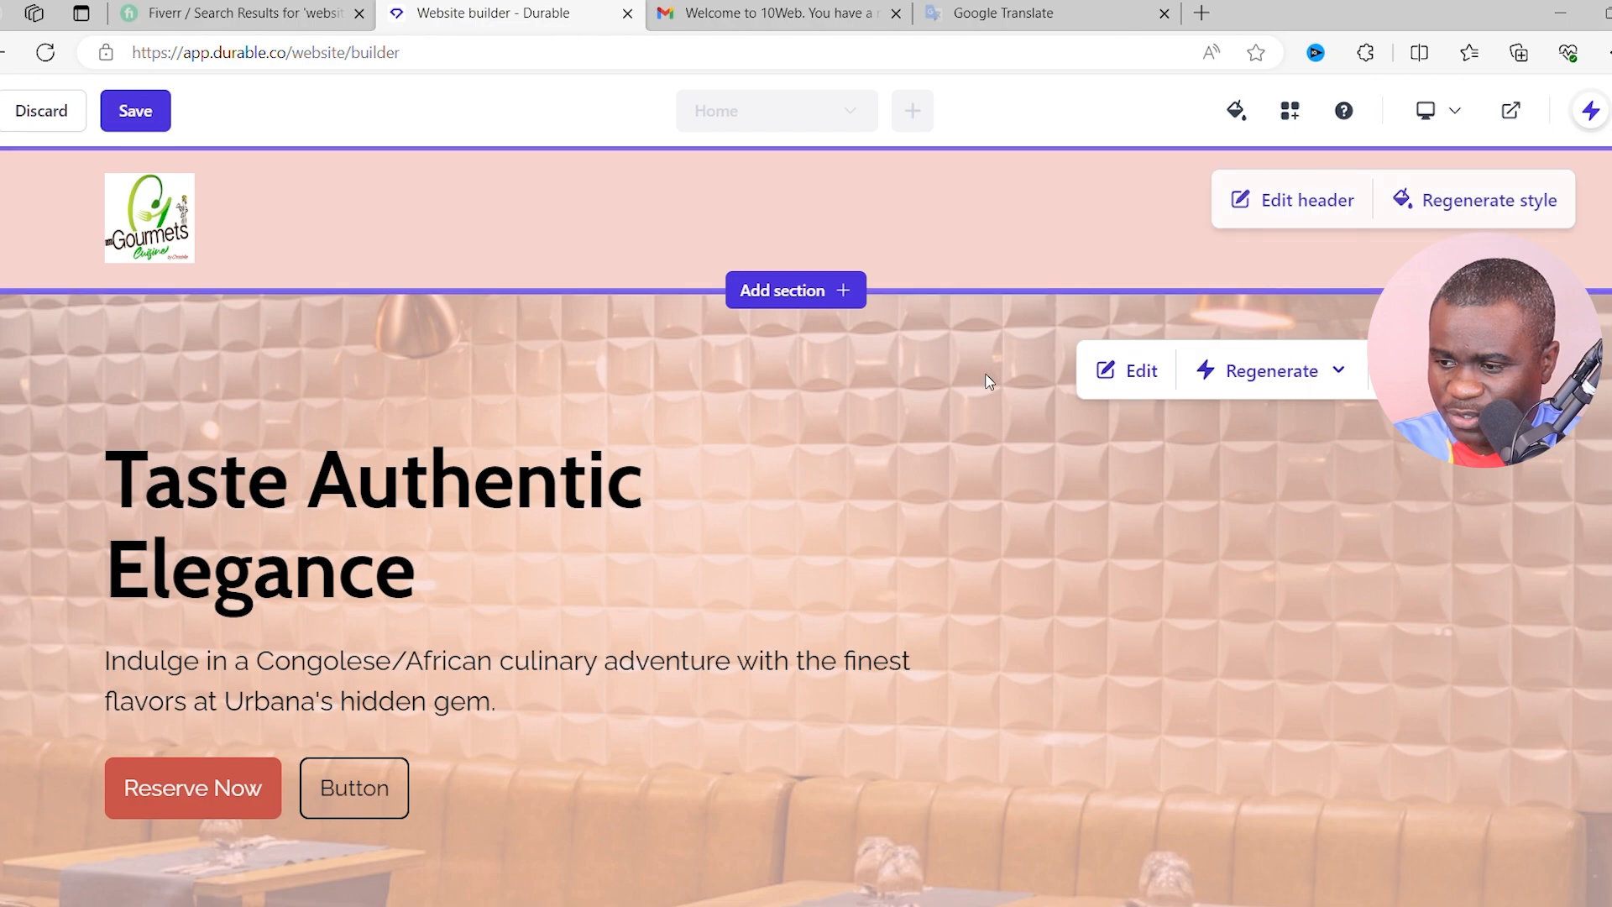
pyautogui.scroll(-10, 974, 403)
pyautogui.scroll(-15, 912, 411)
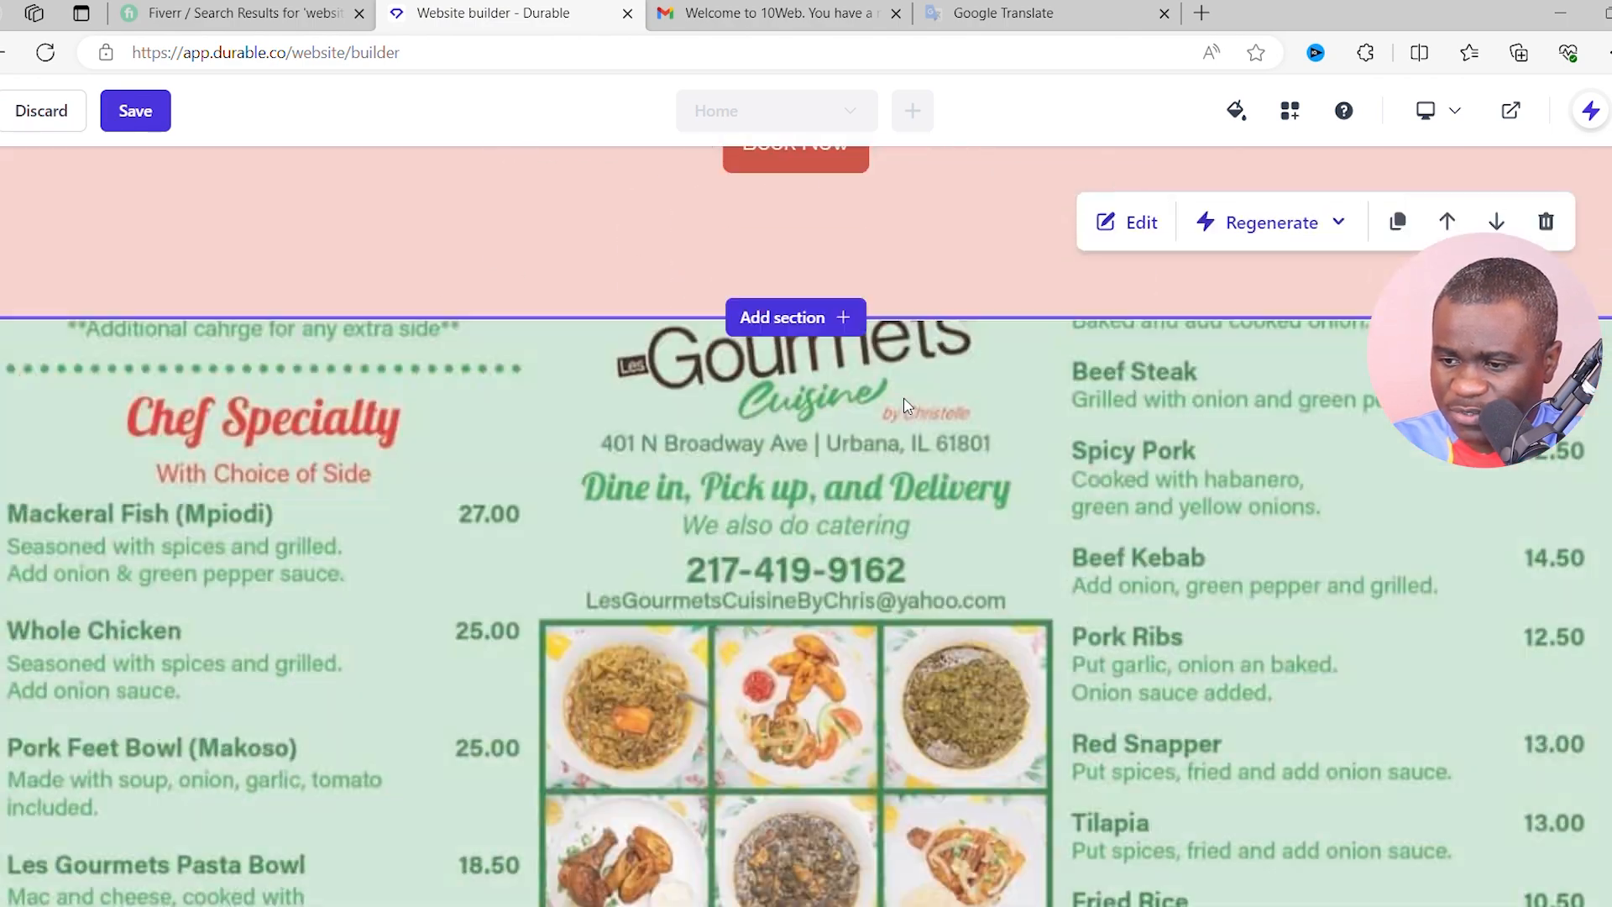
pyautogui.scroll(20, 894, 352)
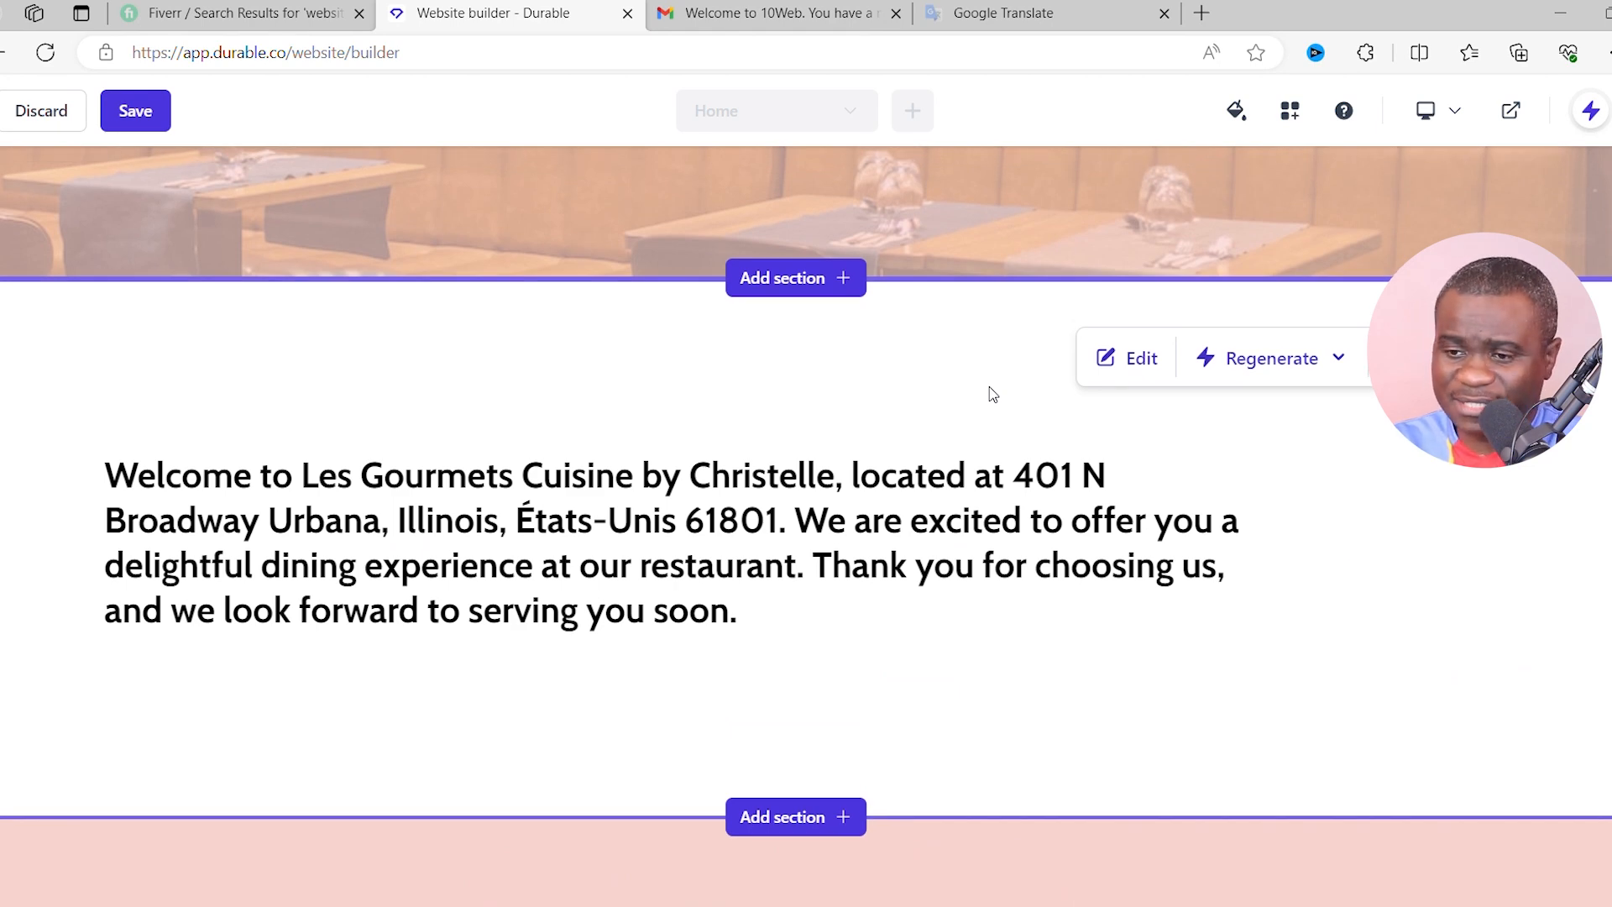
pyautogui.scroll(2, 958, 382)
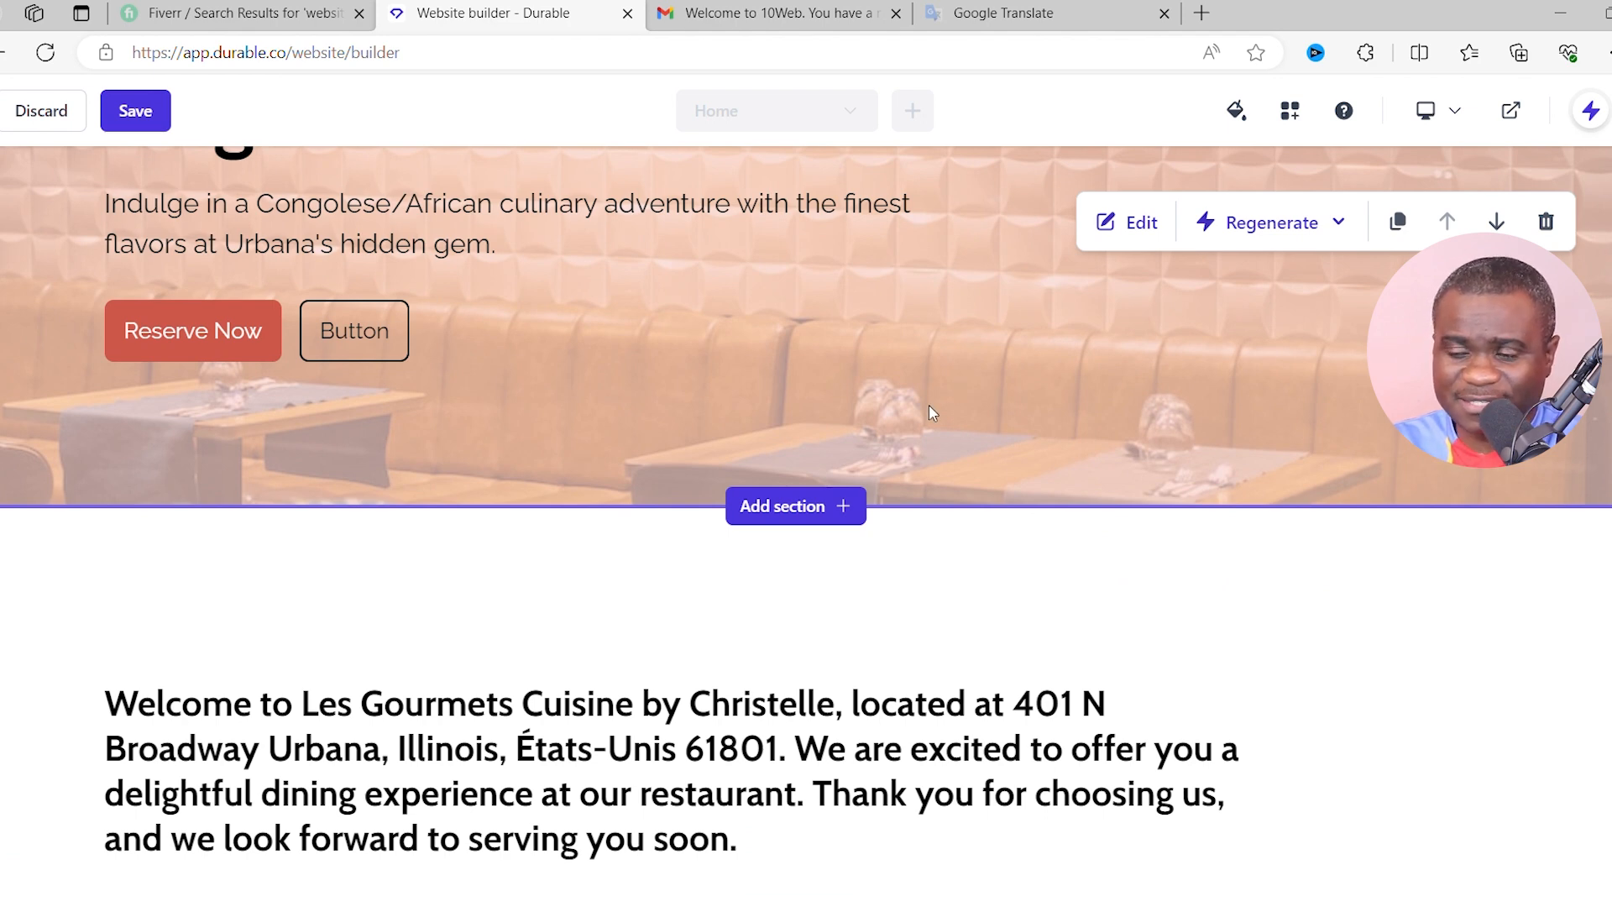
pyautogui.scroll(2, 940, 417)
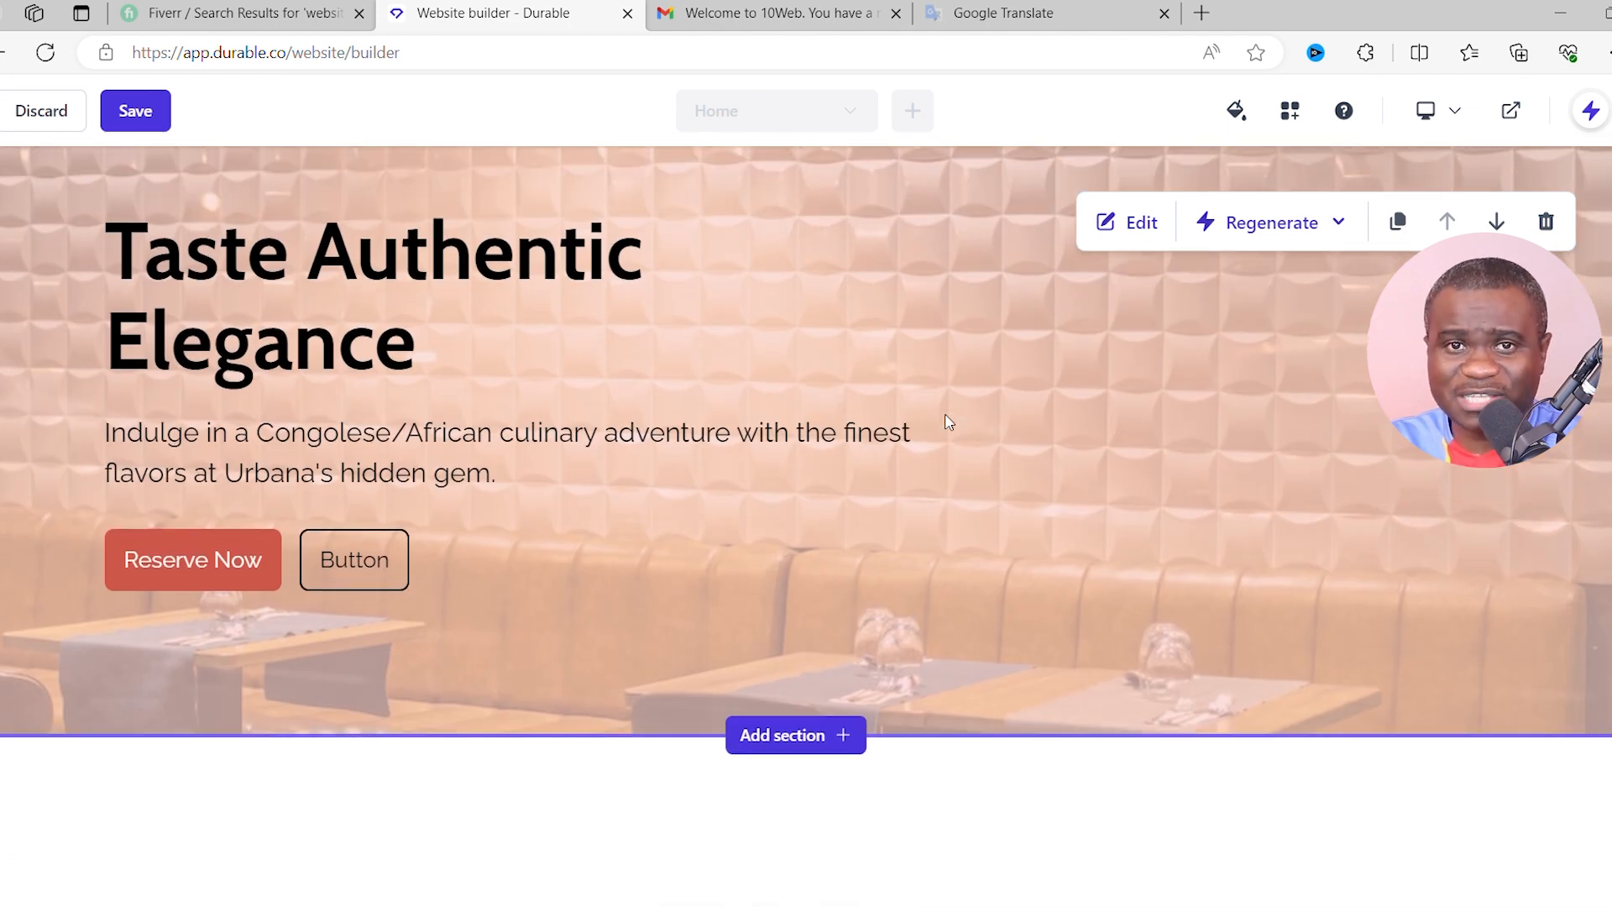